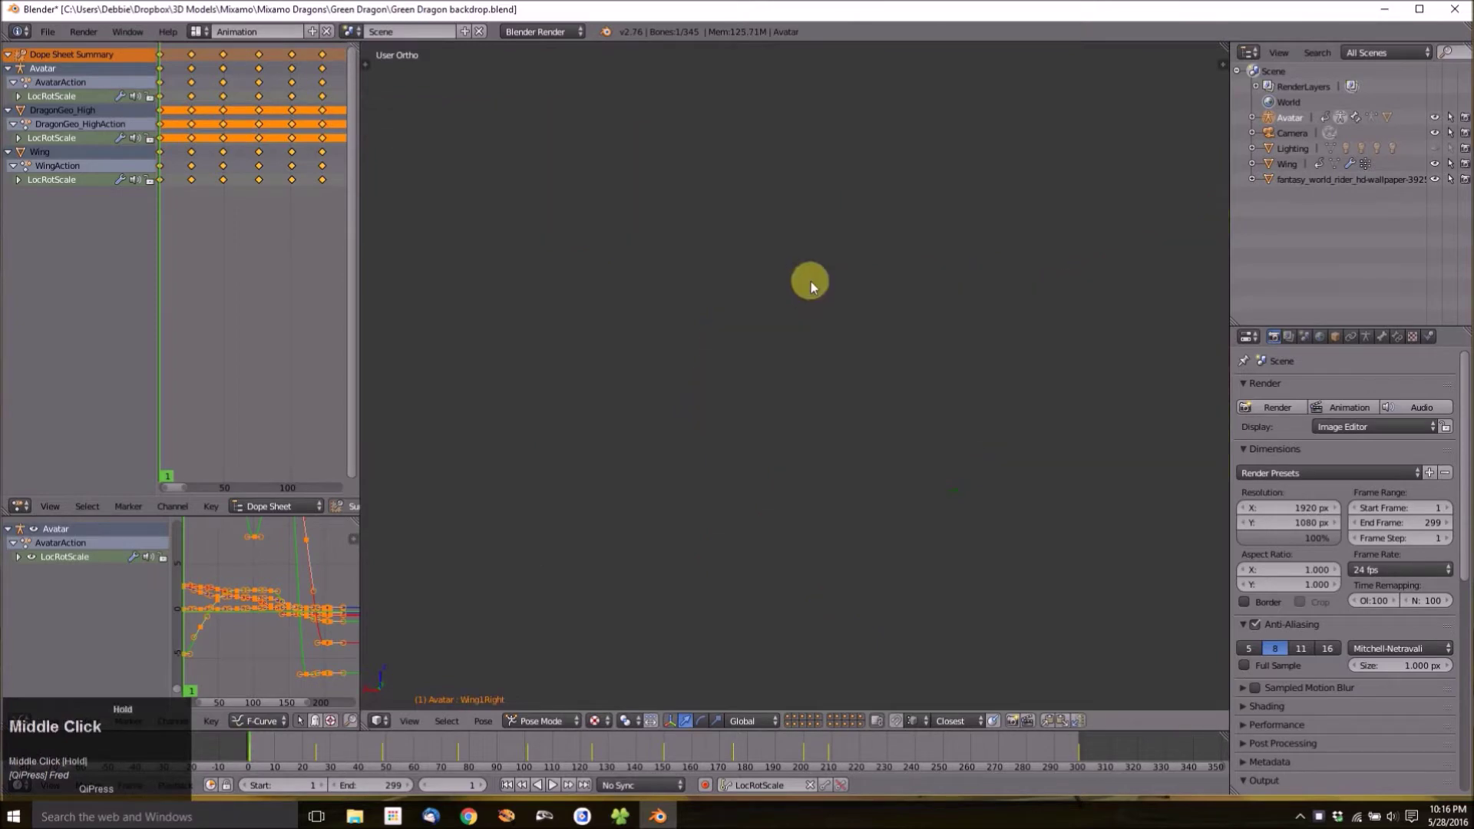
# Try to rotate the Wing1Right bone of the dragon's armature.
pyautogui.scroll(-4, 897, 390)
pyautogui.moveTo(897, 390); pyautogui.dragTo(787, 369, button='middle')
pyautogui.scroll(5, 741, 472)
pyautogui.moveTo(740, 472); pyautogui.dragTo(808, 307, button='middle')
pyautogui.scroll(3, 853, 345)
pyautogui.press('r')
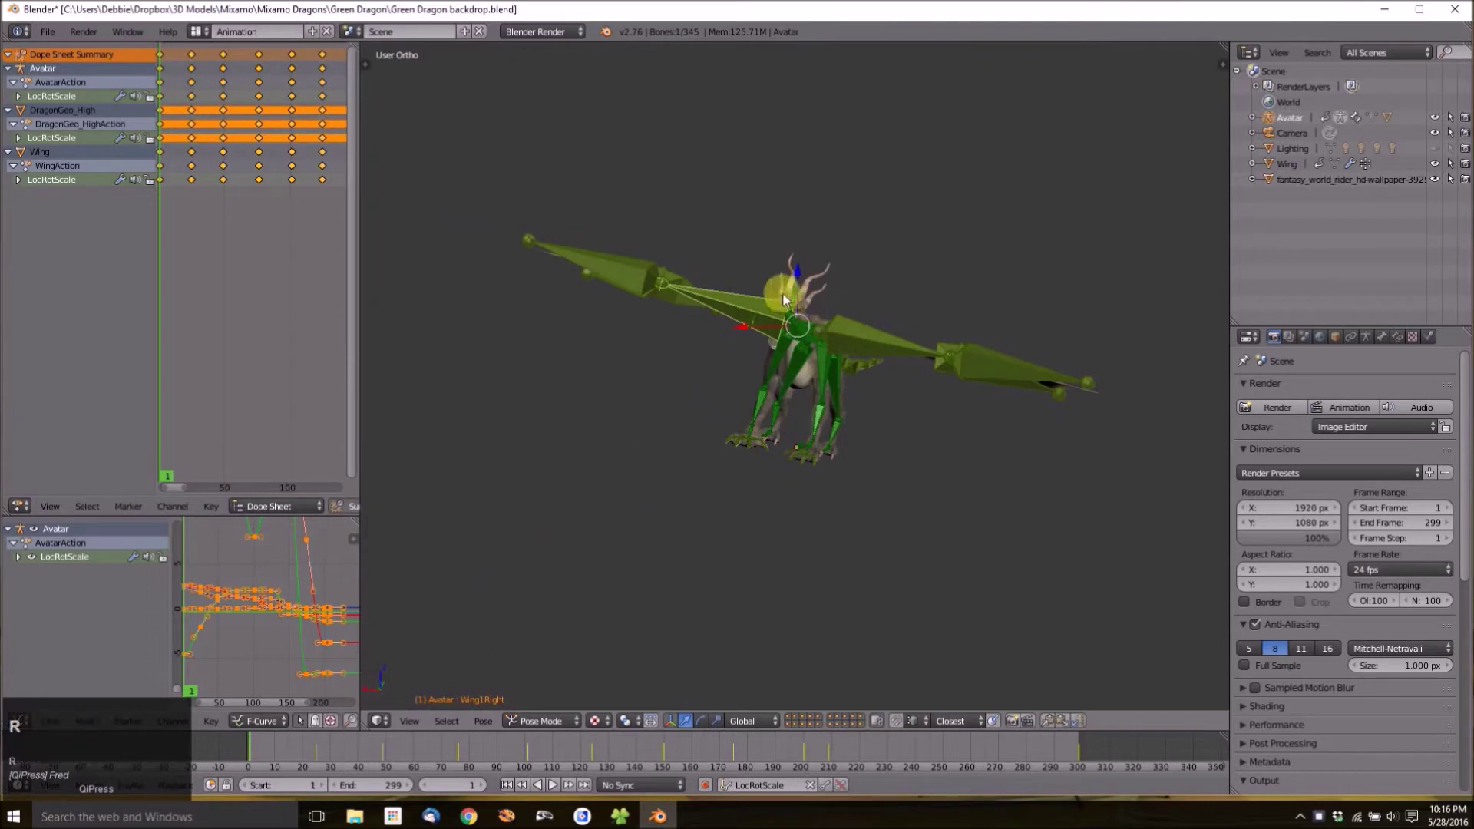
pyautogui.rightClick(1021, 292)
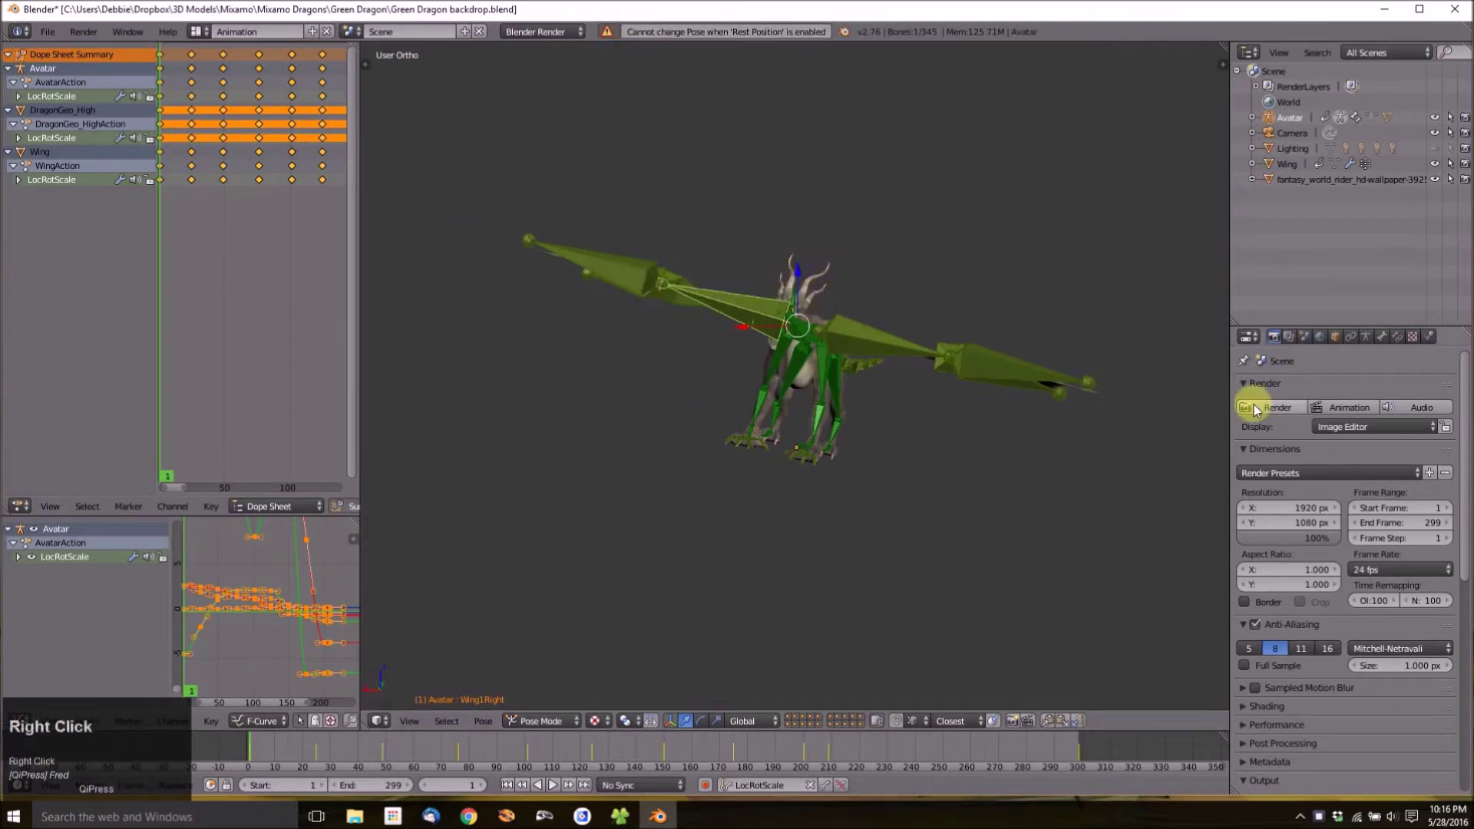
# Switch the Avatar armature to Pose Position so that its bones can be posed.
pyautogui.click(1366, 338)
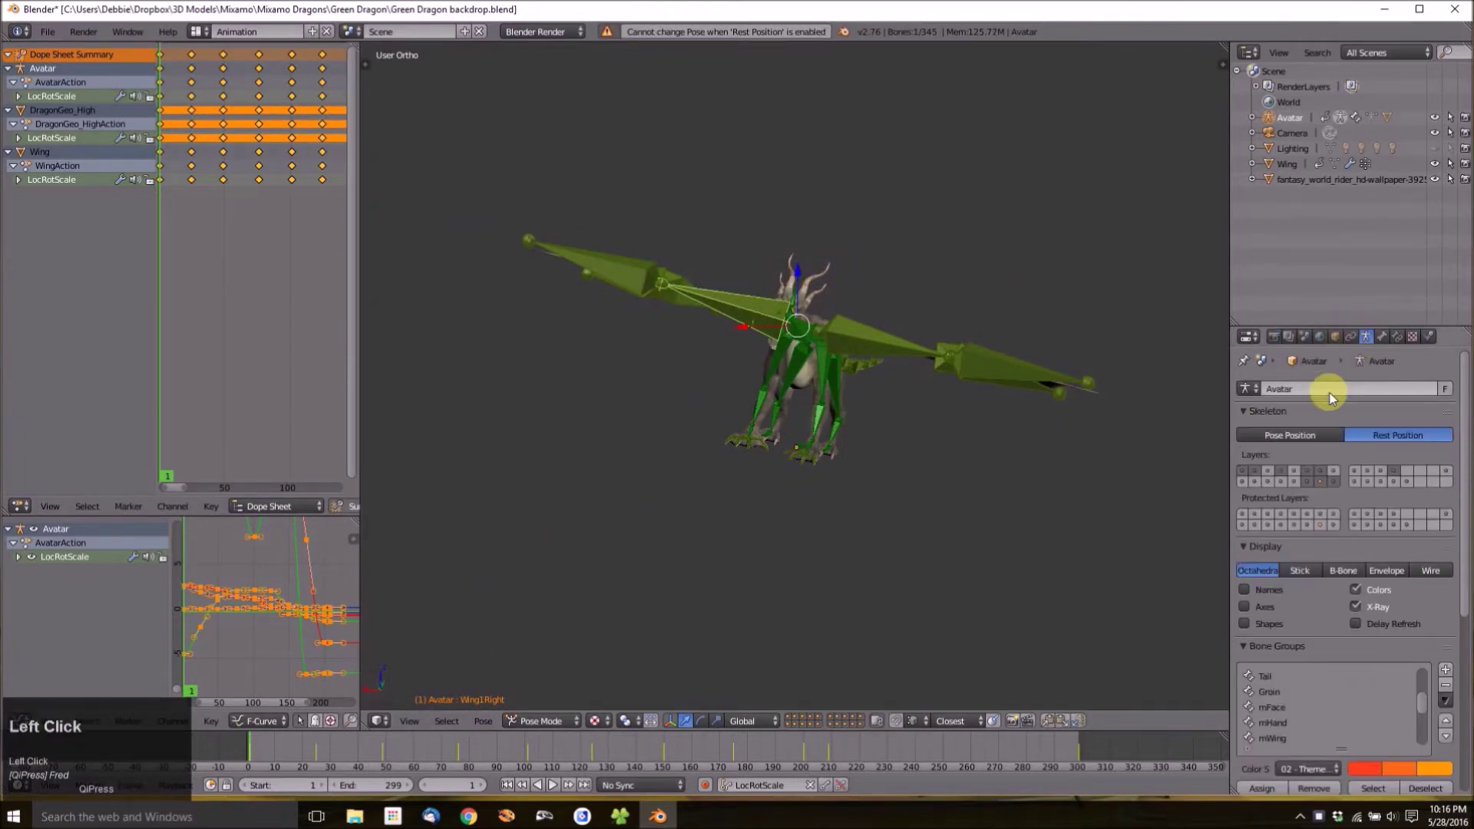
pyautogui.click(1310, 439)
pyautogui.click(808, 332)
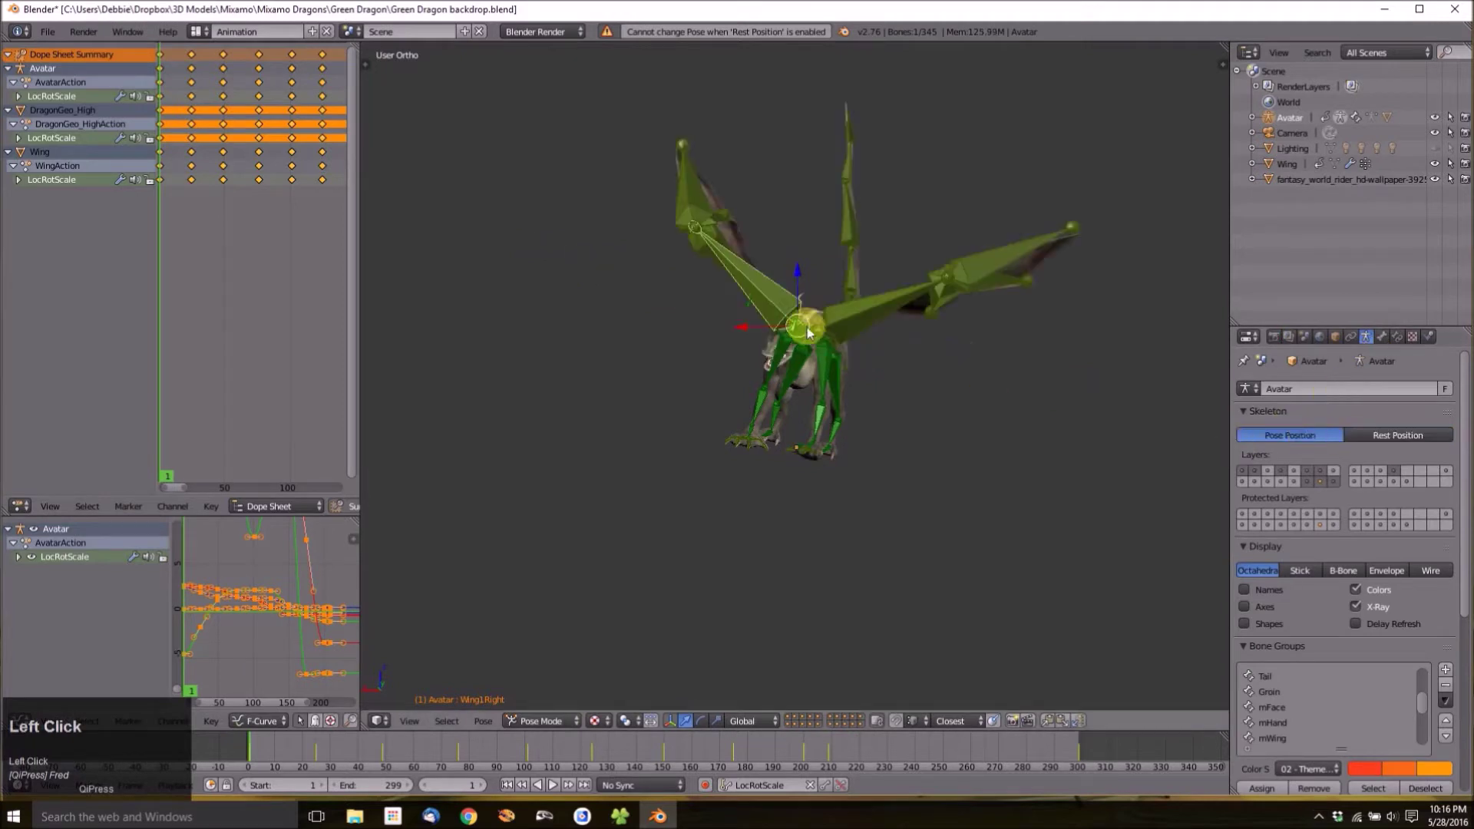
pyautogui.moveTo(826, 303); pyautogui.dragTo(794, 354, button='middle')
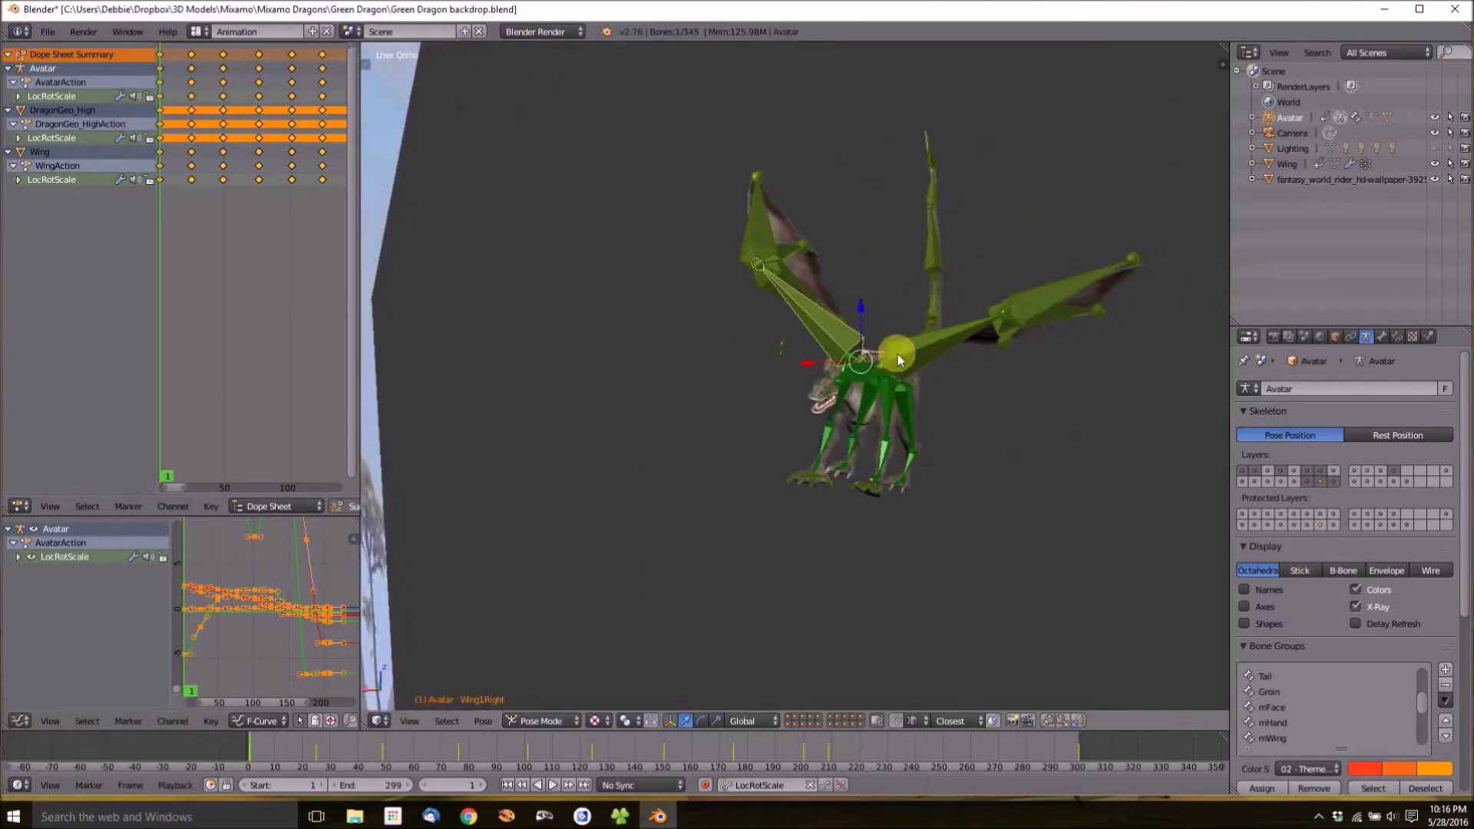
# Select all bones of the dragon's armature and clear all their pose transforms.
pyautogui.press('a')
pyautogui.press('a')
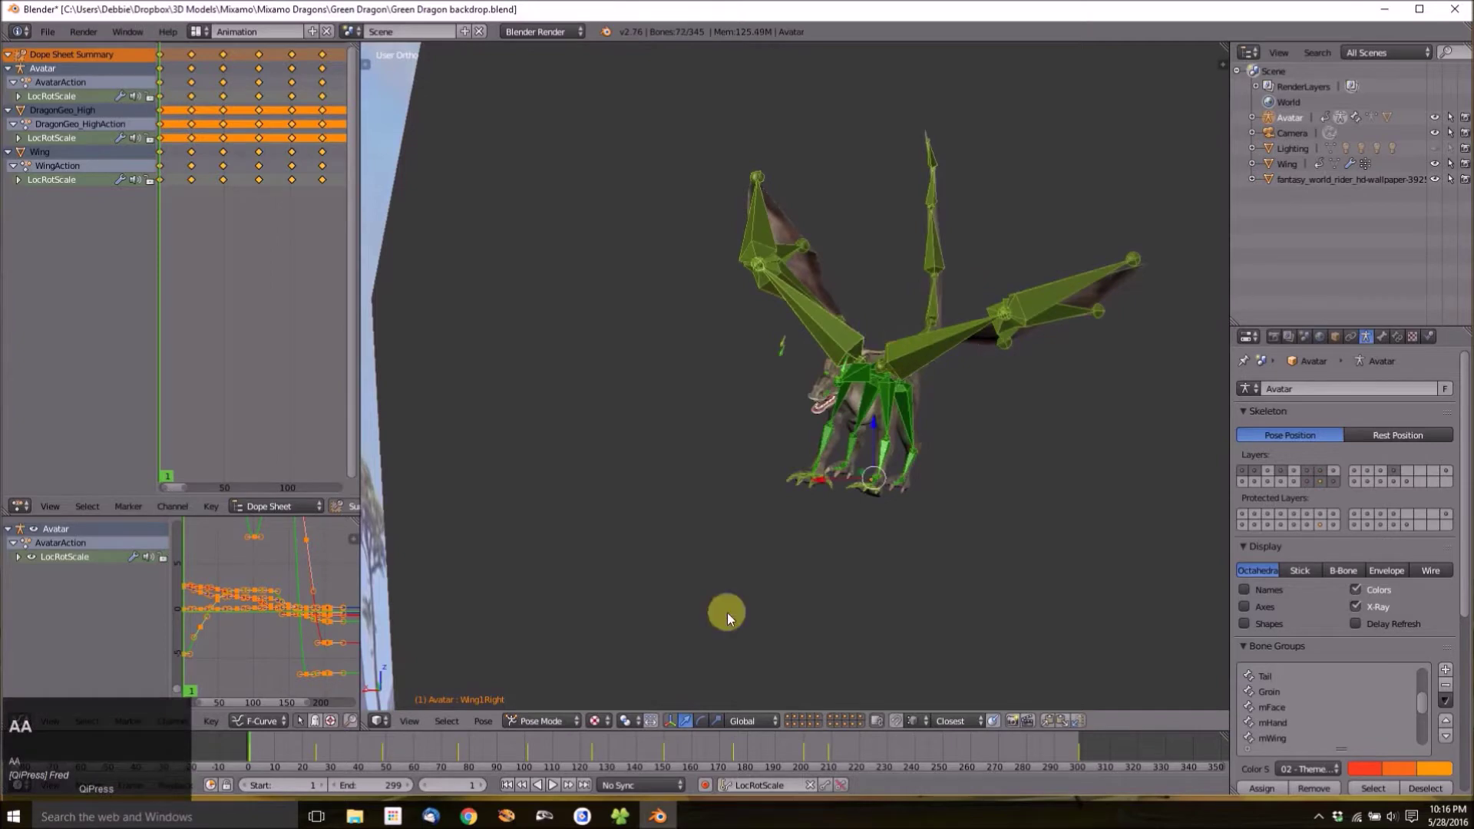
pyautogui.click(483, 721)
pyautogui.moveTo(522, 634)
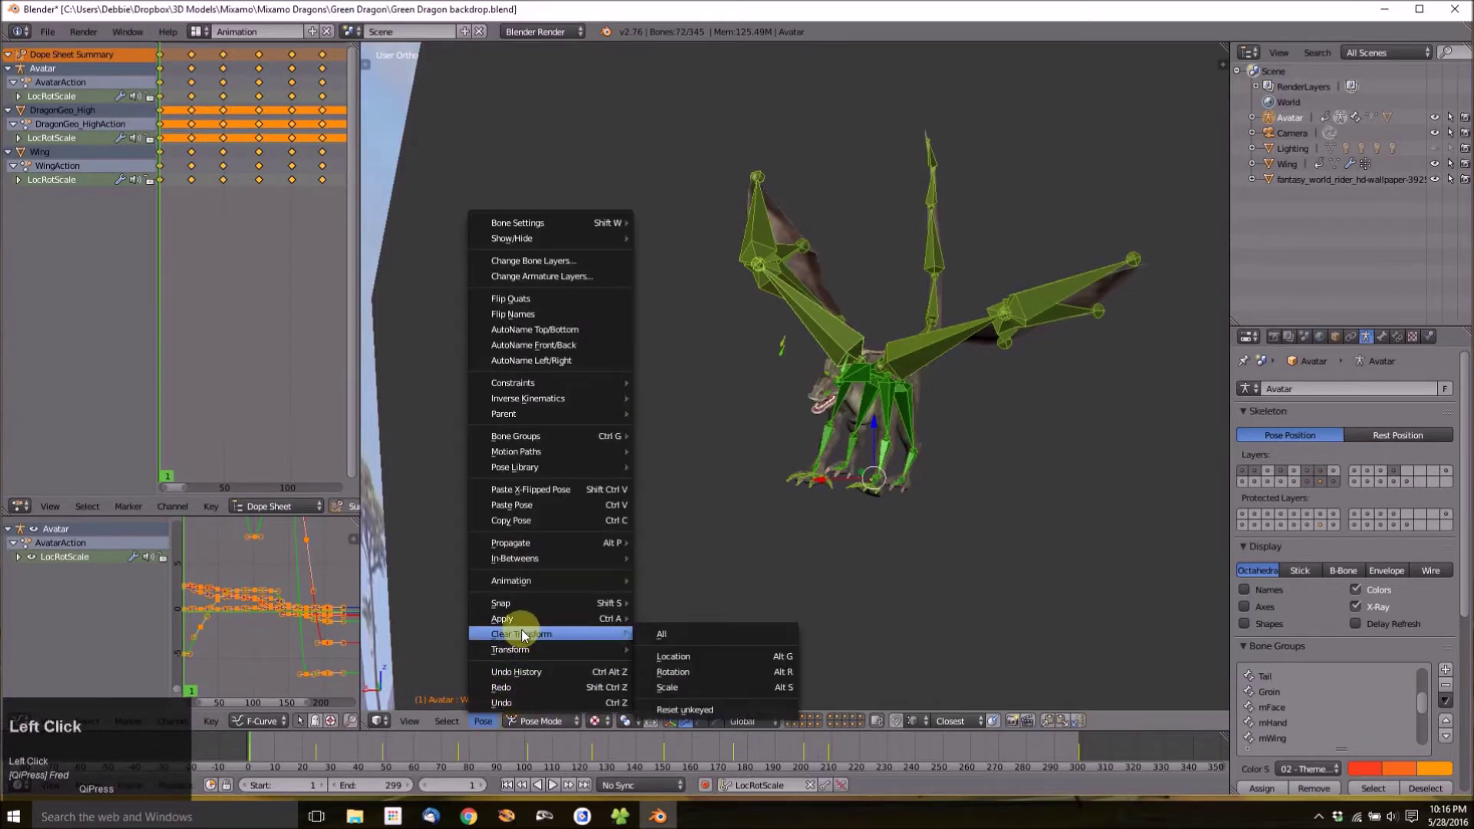
pyautogui.click(662, 634)
# Rotate the Wing1Left and Wing1Right bones upward so that both of the dragon's wings are raised.
pyautogui.moveTo(900, 379); pyautogui.dragTo(1237, 445, button='middle')
pyautogui.moveTo(989, 313); pyautogui.dragTo(559, 461, button='middle')
pyautogui.keyDown('shift'); pyautogui.moveTo(668, 427); pyautogui.dragTo(996, 417, button='middle'); pyautogui.keyUp('shift')
pyautogui.keyDown('shift'); pyautogui.moveTo(733, 443); pyautogui.dragTo(980, 431, button='middle'); pyautogui.keyUp('shift')
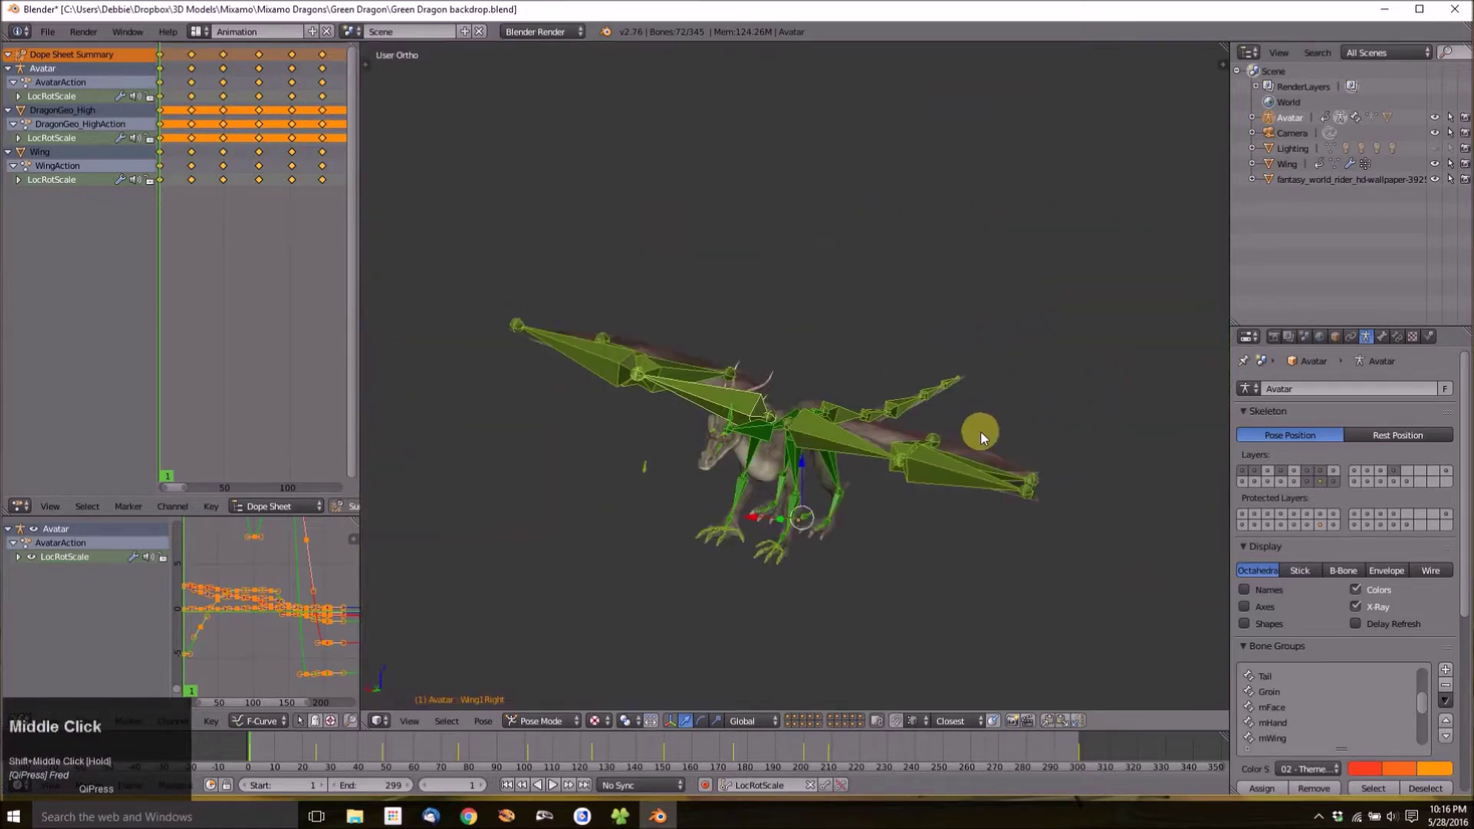
pyautogui.rightClick(849, 452)
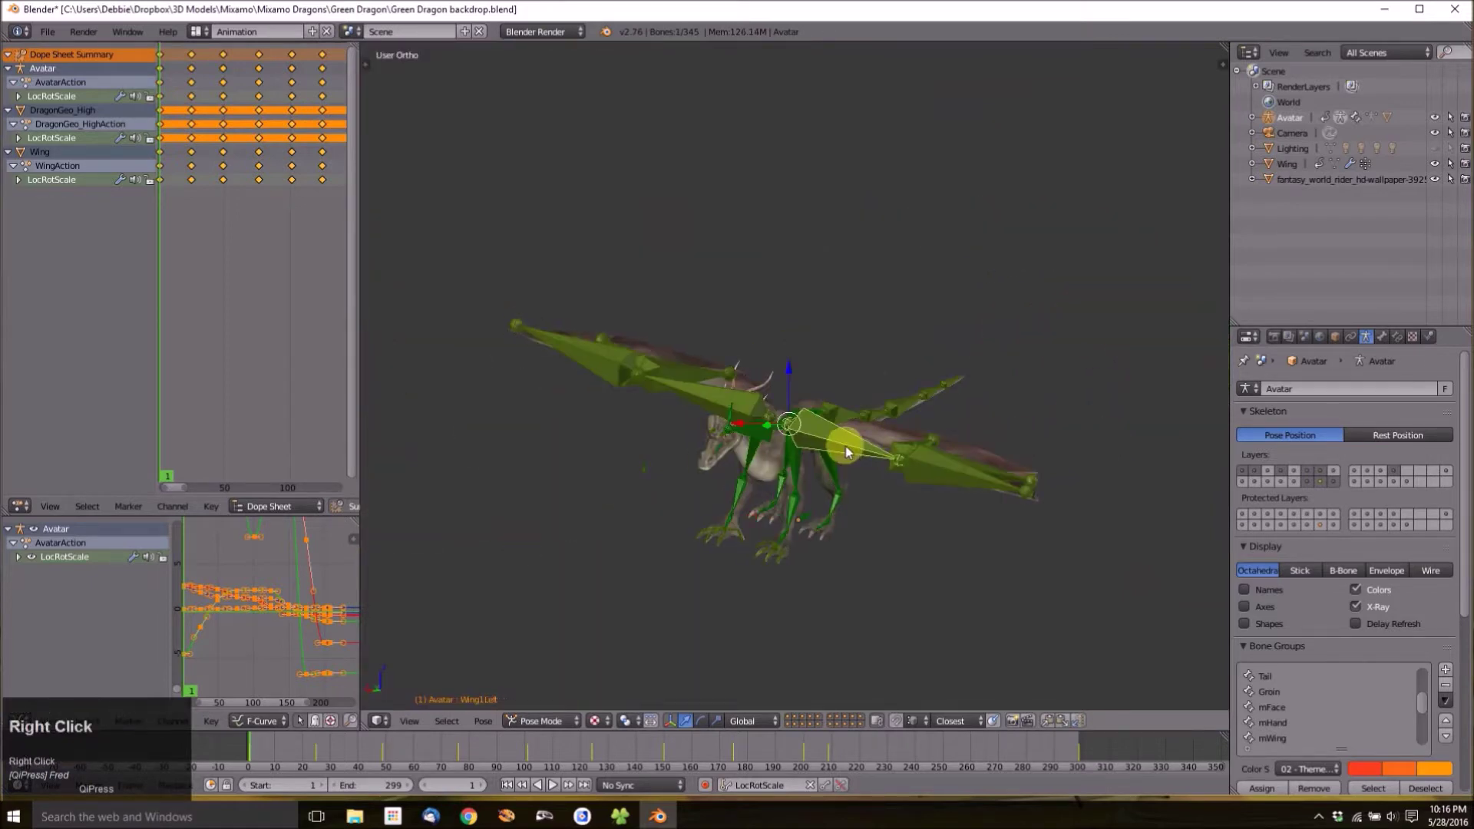
pyautogui.press('r')
pyautogui.click(850, 410)
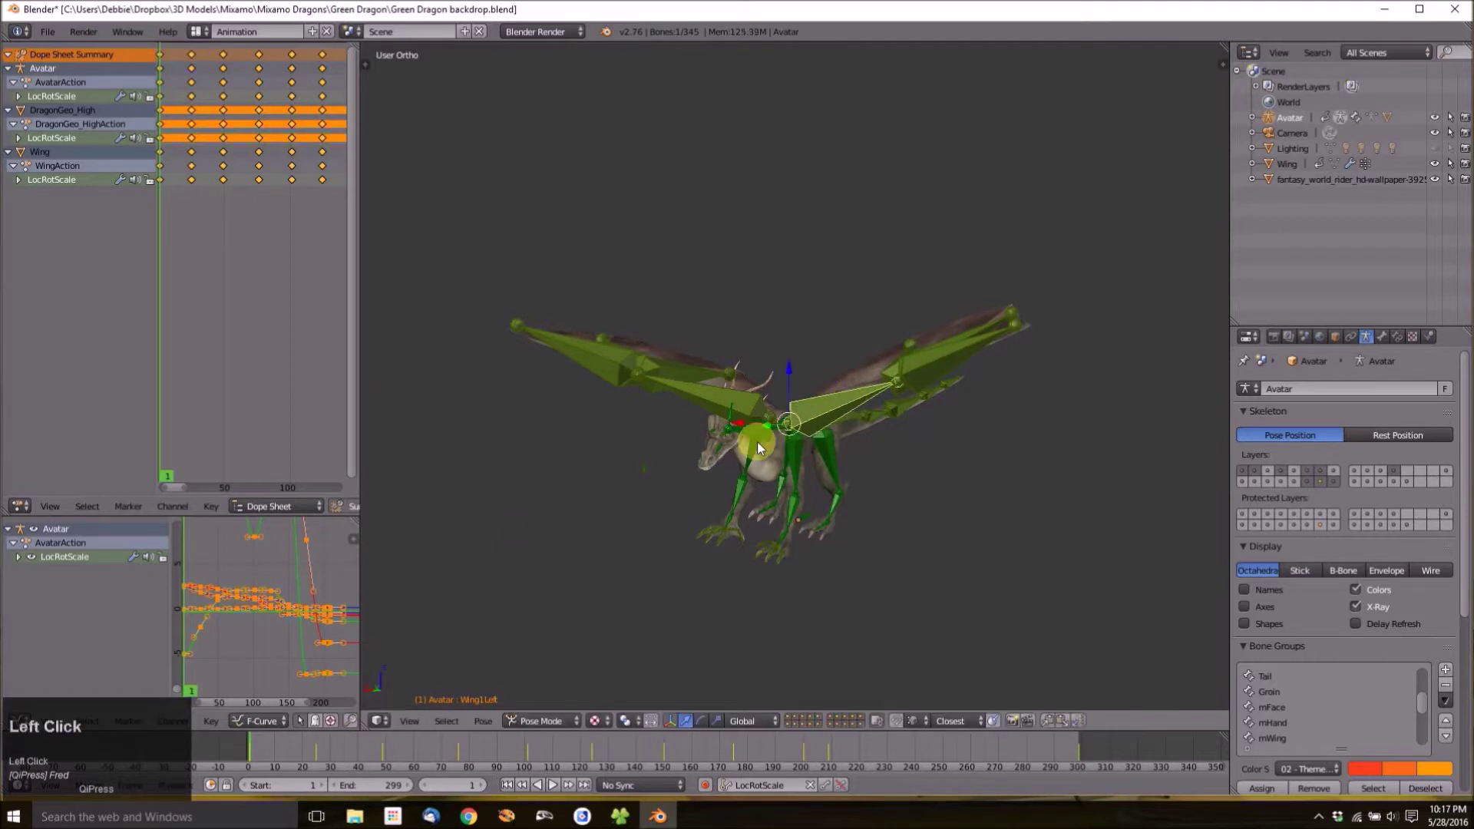
pyautogui.rightClick(693, 393)
pyautogui.press('r')
pyautogui.click(714, 364)
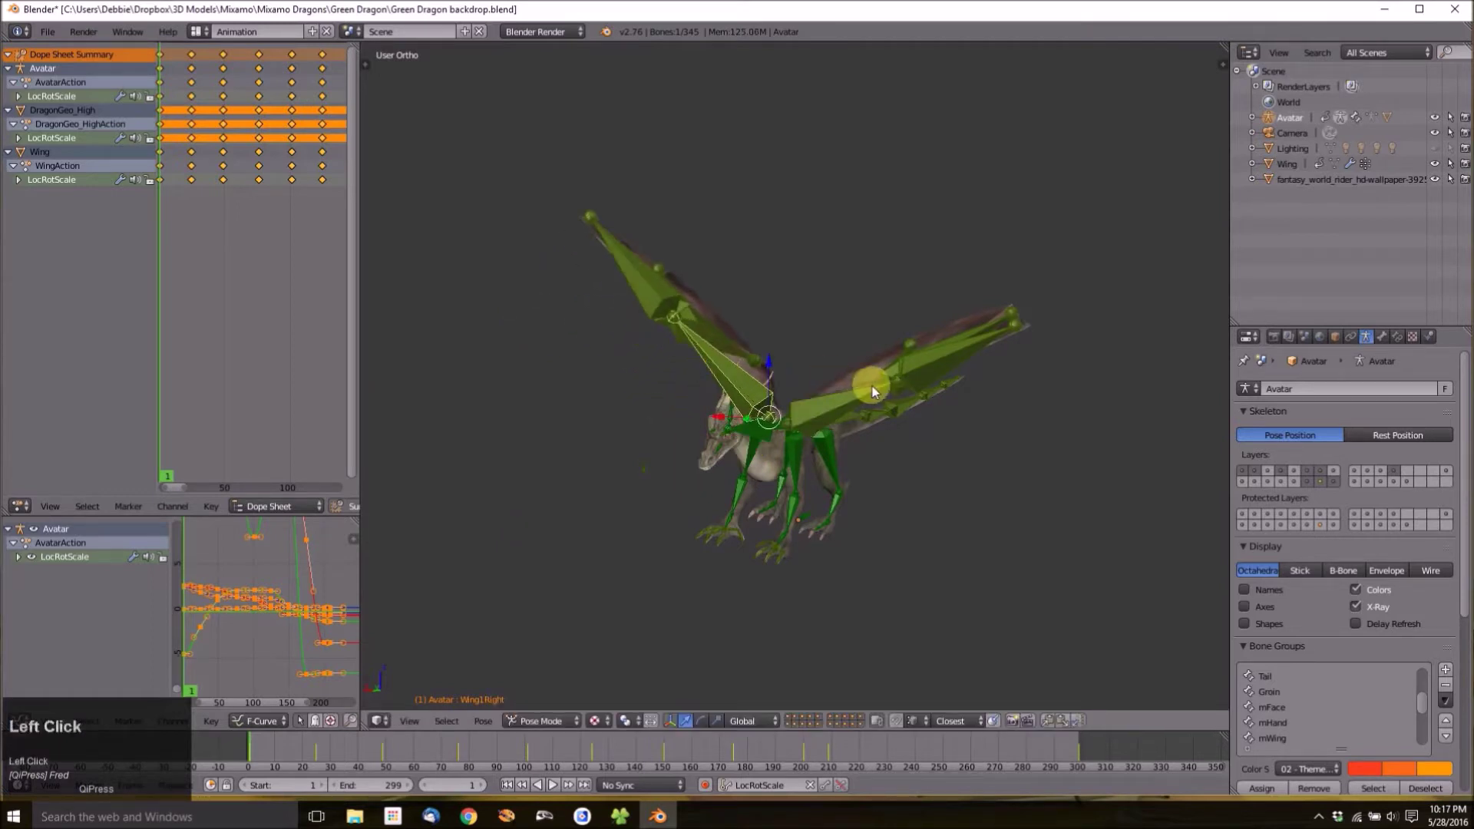
# Rotate the Wing1Right and Wing1Left bones toward the dragon's head as seen from above.
pyautogui.press('KP_7')
pyautogui.scroll(-6, 877, 452)
pyautogui.keyDown('shift'); pyautogui.moveTo(839, 487); pyautogui.dragTo(710, 313, button='middle'); pyautogui.keyUp('shift')
pyautogui.scroll(5, 829, 495)
pyautogui.keyDown('shift'); pyautogui.moveTo(826, 517); pyautogui.dragTo(845, 238, button='middle'); pyautogui.keyUp('shift')
pyautogui.scroll(2, 845, 234)
pyautogui.scroll(6, 845, 237)
pyautogui.moveTo(889, 300); pyautogui.dragTo(918, 305, button='middle')
pyautogui.press('r')
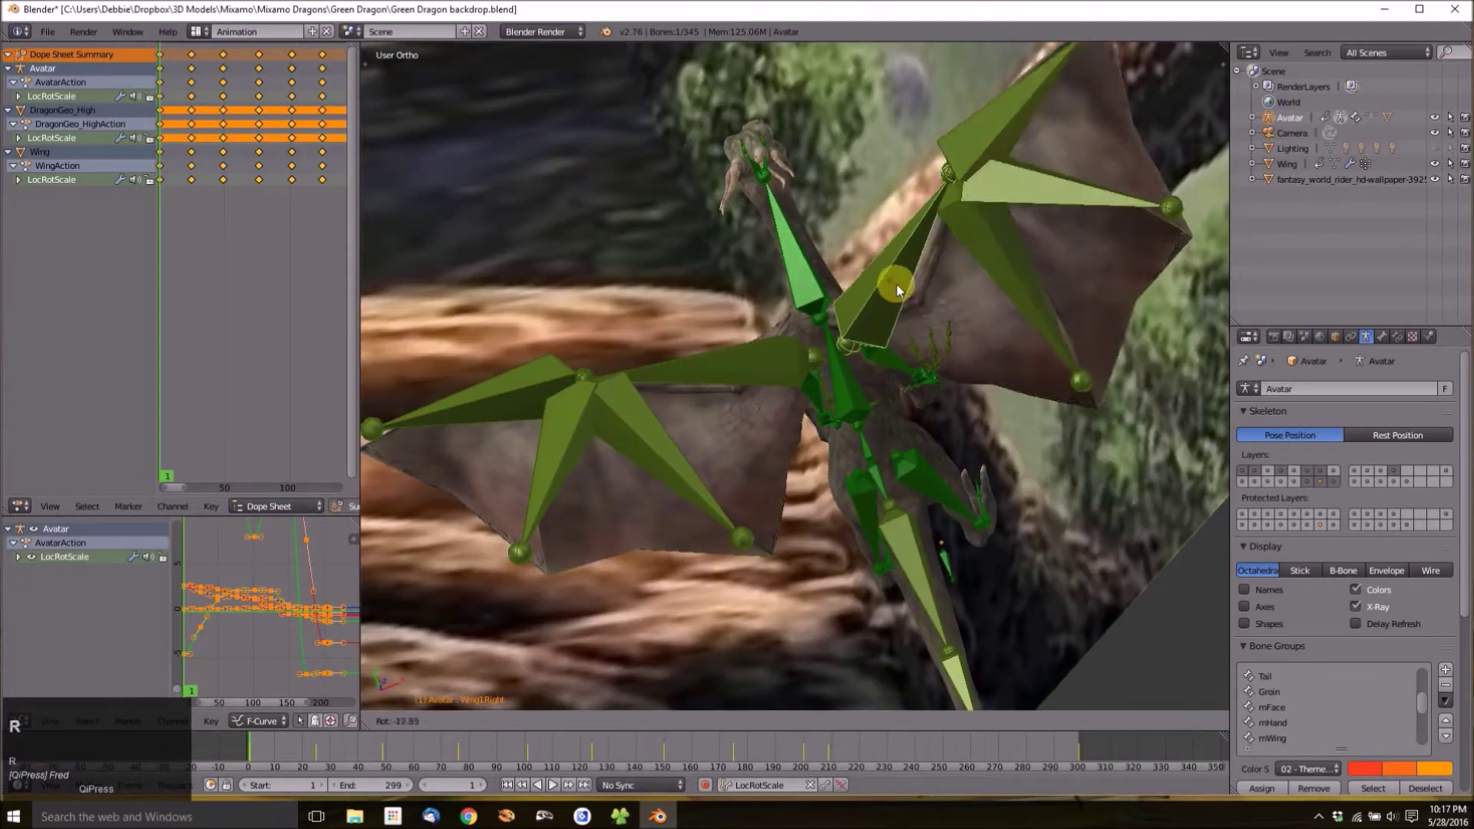
pyautogui.click(860, 307)
pyautogui.rightClick(758, 360)
pyautogui.click(756, 344)
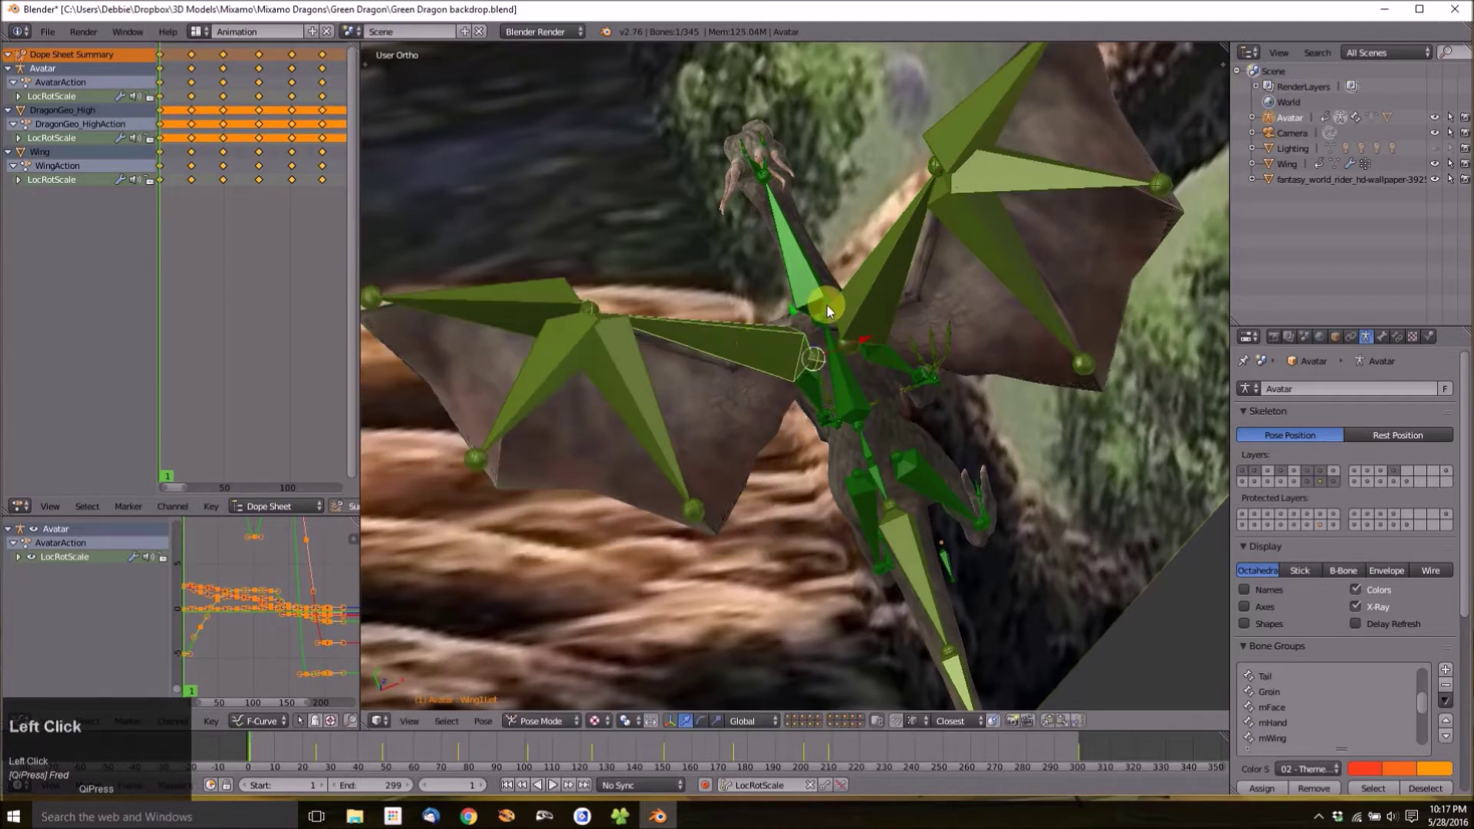
# Select both Wing1 bones together and insert LocRotScale keyframes for them at frame 1.
pyautogui.rightClick(739, 354)
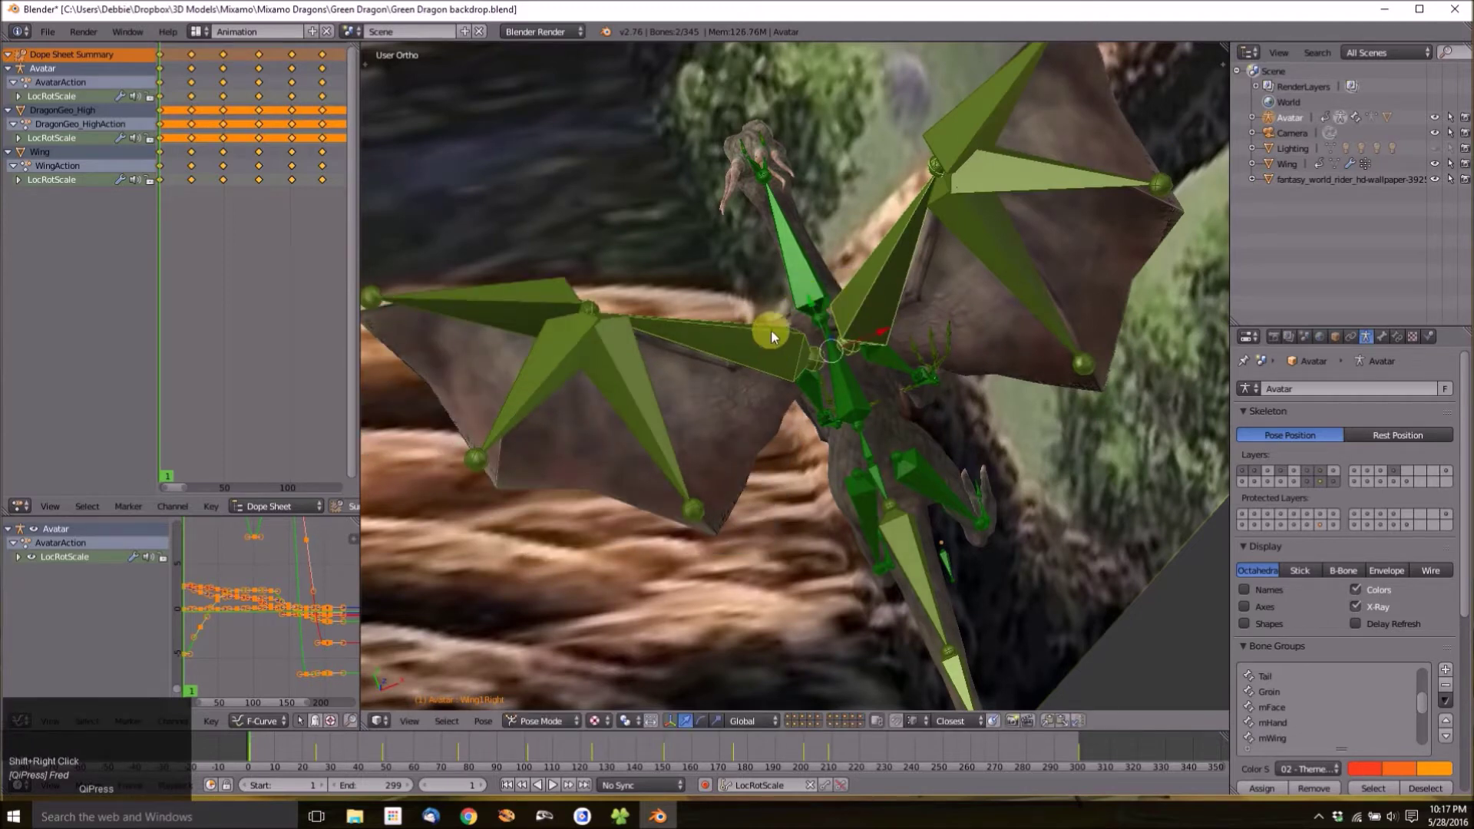
pyautogui.press('i')
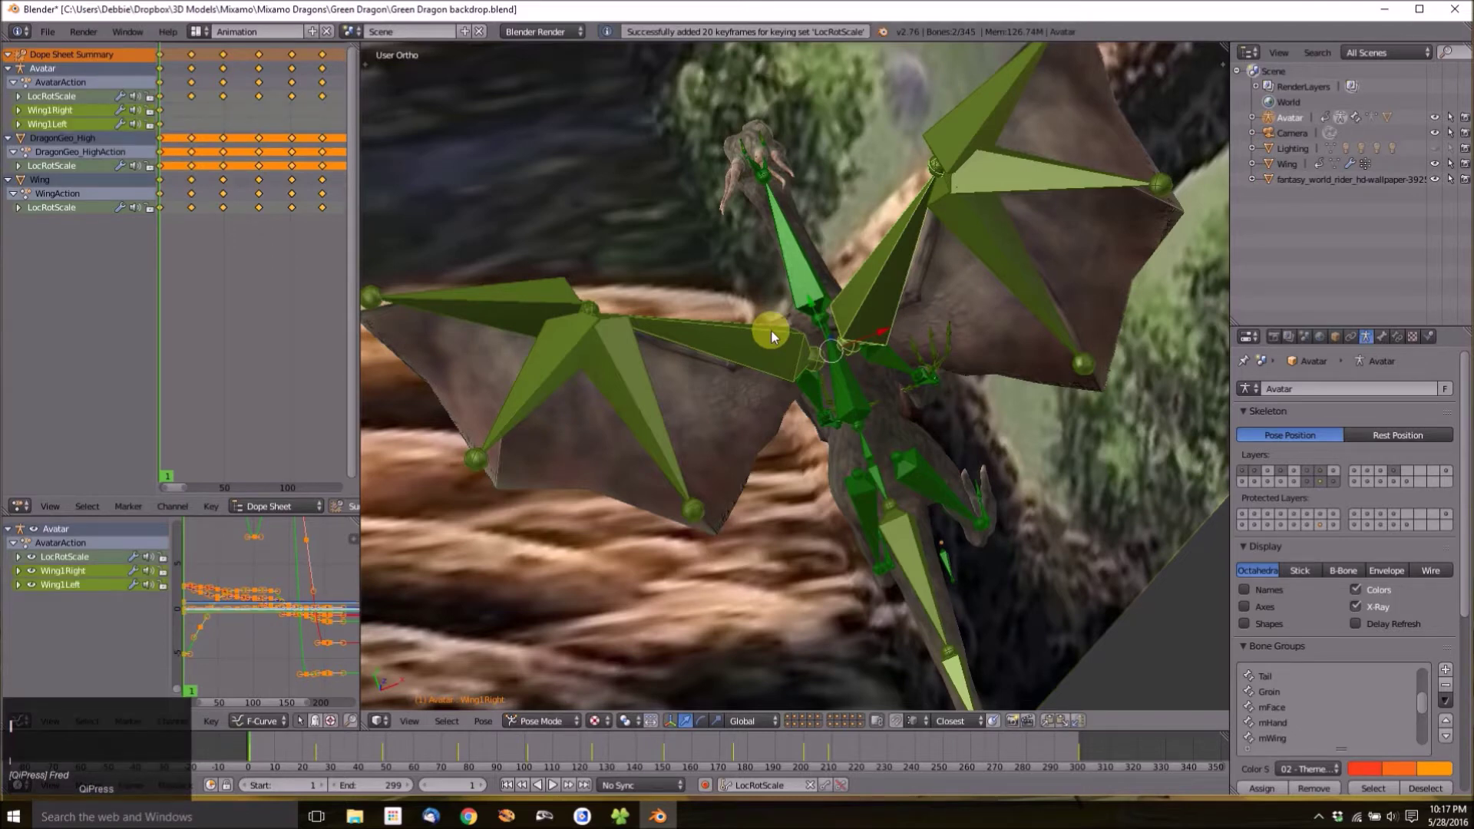
# Enable automatic keyframing, set the active keying set to Rotation, and keyframe both Wing1 bones at frame 1.
pyautogui.click(705, 786)
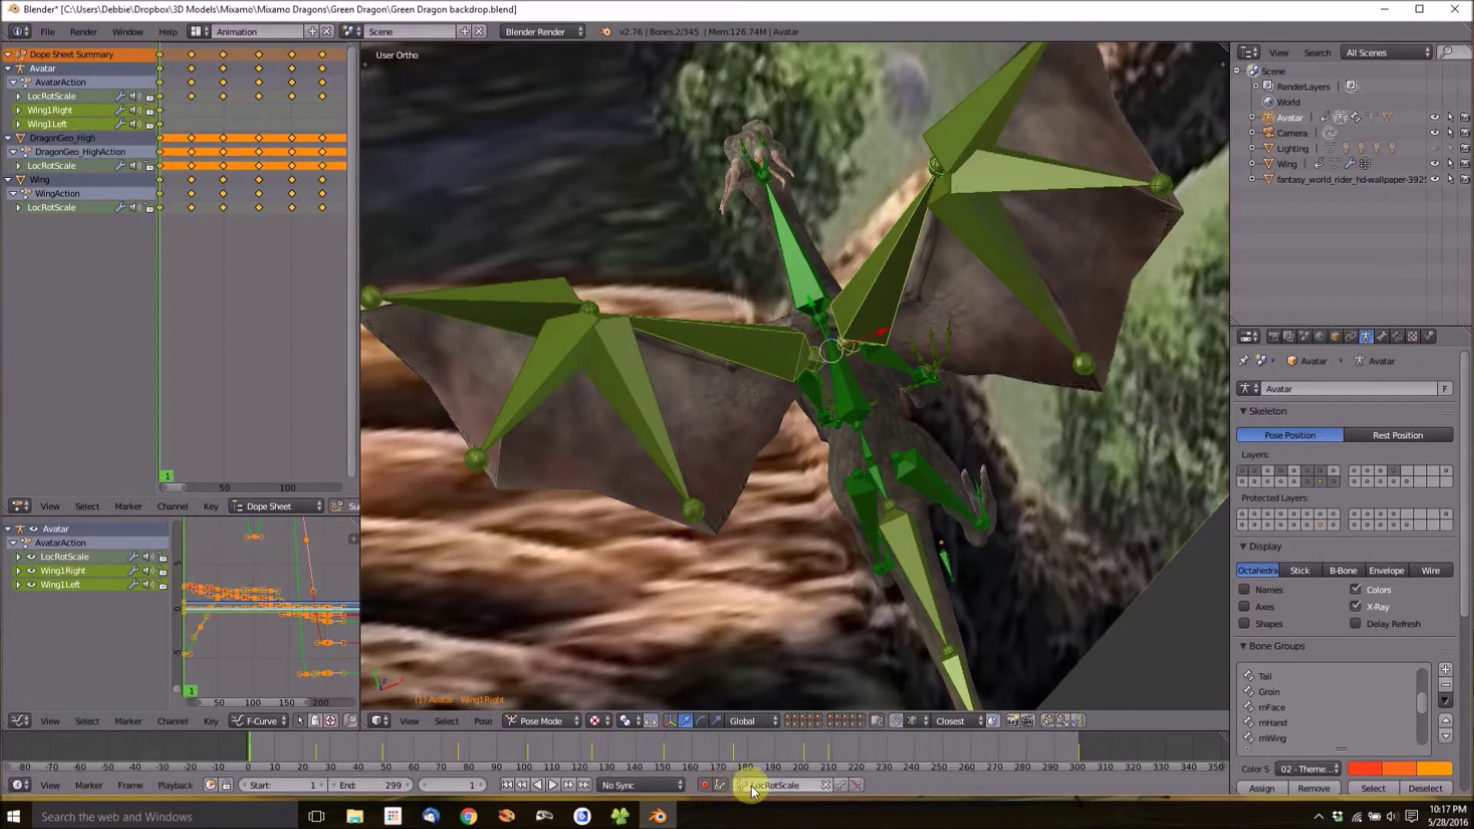
pyautogui.click(826, 788)
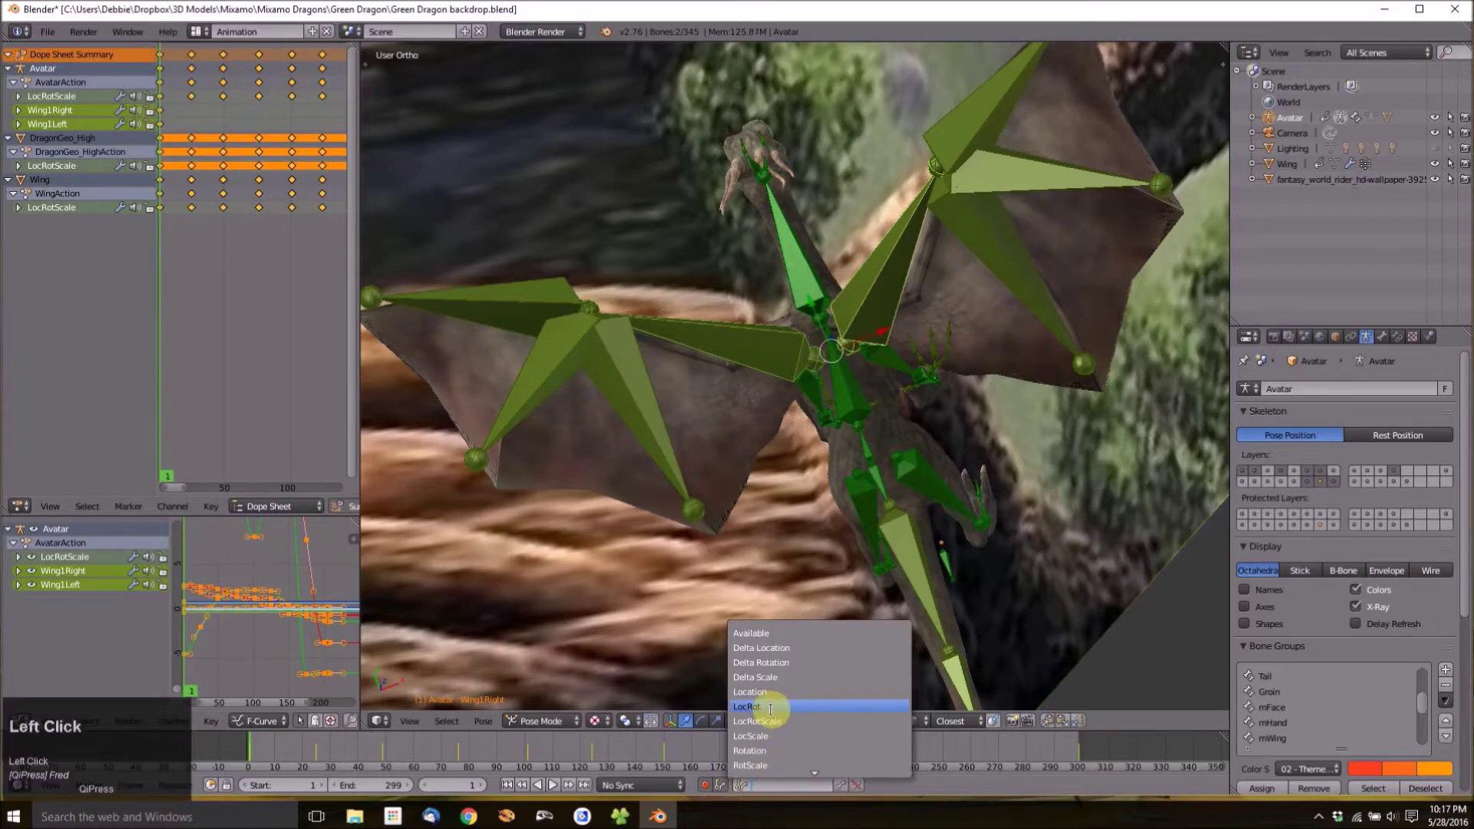
pyautogui.click(771, 707)
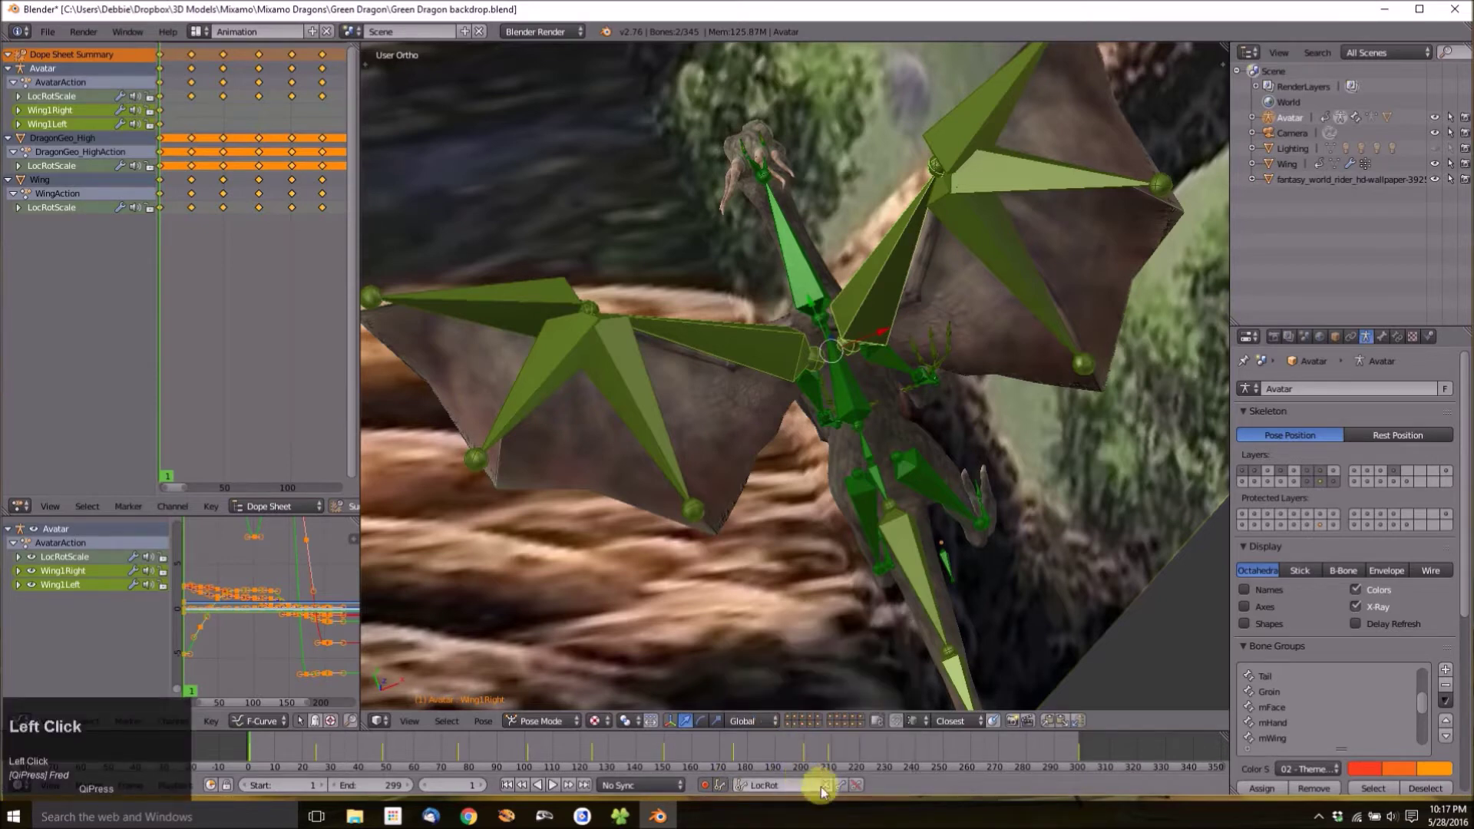
pyautogui.click(791, 785)
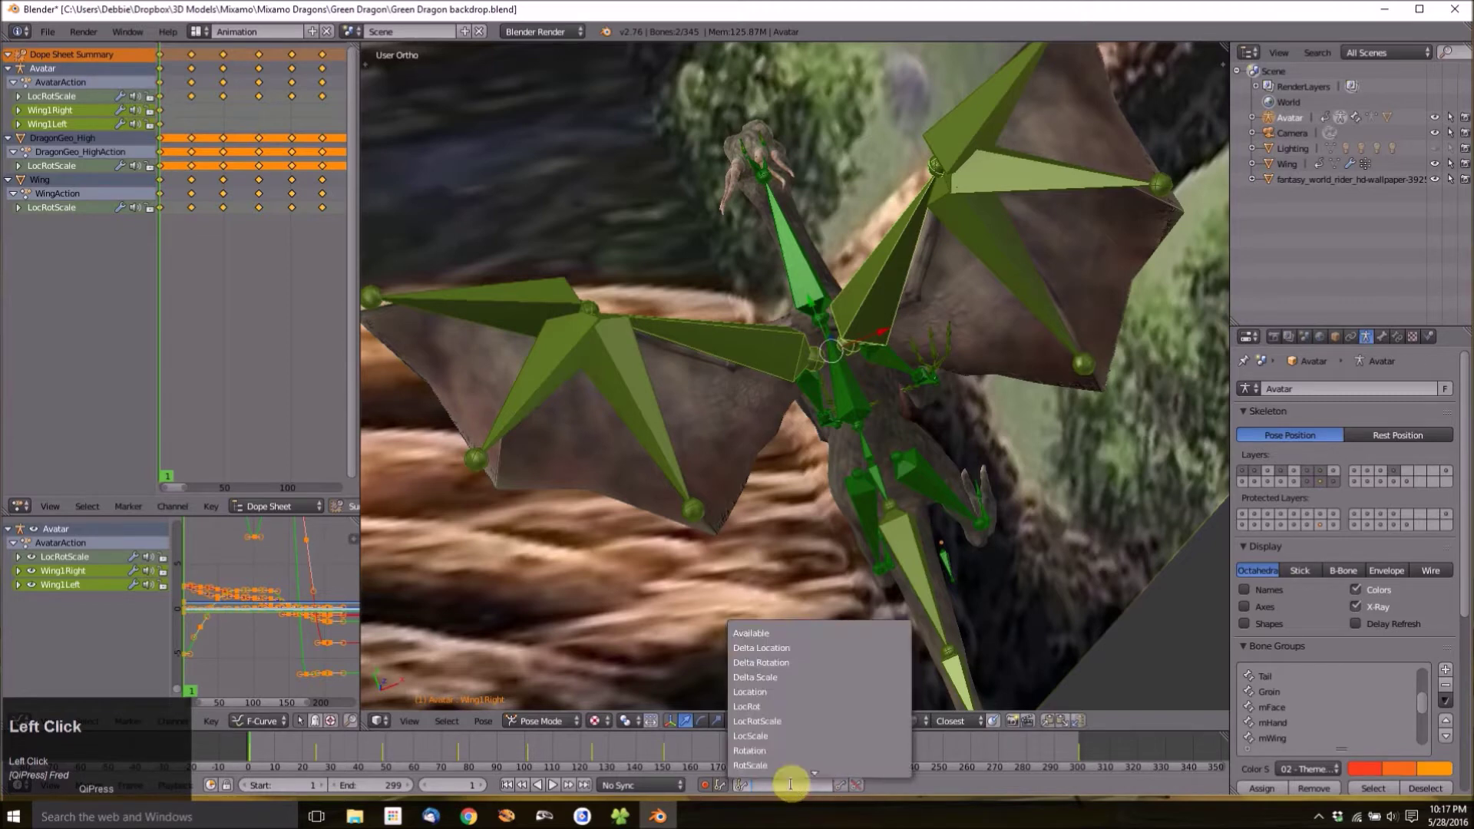
pyautogui.click(764, 751)
pyautogui.moveTo(776, 470); pyautogui.dragTo(814, 376, button='middle')
pyautogui.press('i')
# Examine the raised wing pose and the dragon's position beside the backdrop from several angles.
pyautogui.scroll(-5, 915, 329)
pyautogui.scroll(2, 910, 335)
pyautogui.scroll(2, 810, 370)
pyautogui.scroll(-4, 918, 372)
pyautogui.moveTo(918, 371); pyautogui.dragTo(906, 374, button='middle')
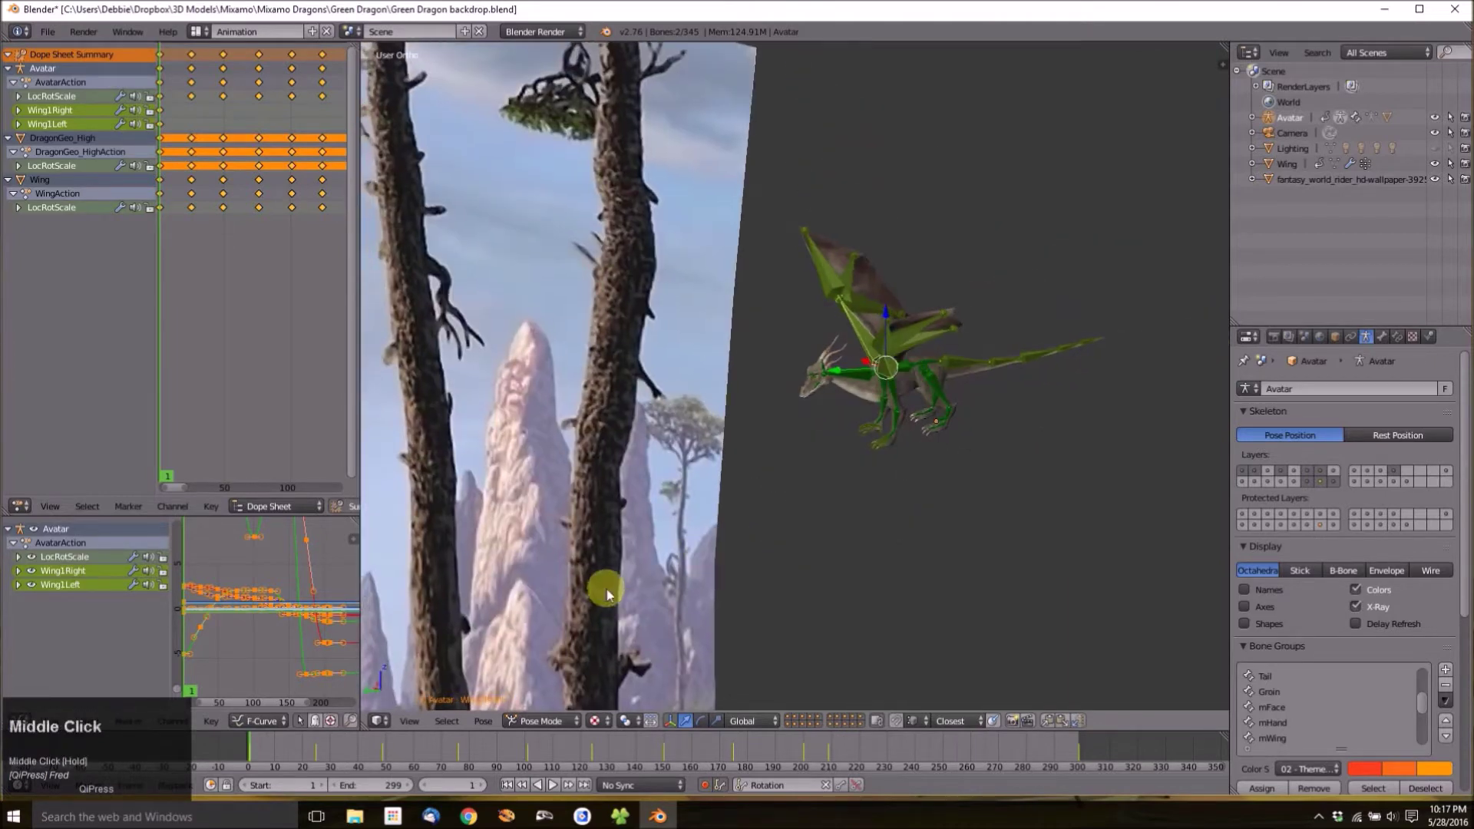
pyautogui.moveTo(760, 425); pyautogui.dragTo(850, 429, button='middle')
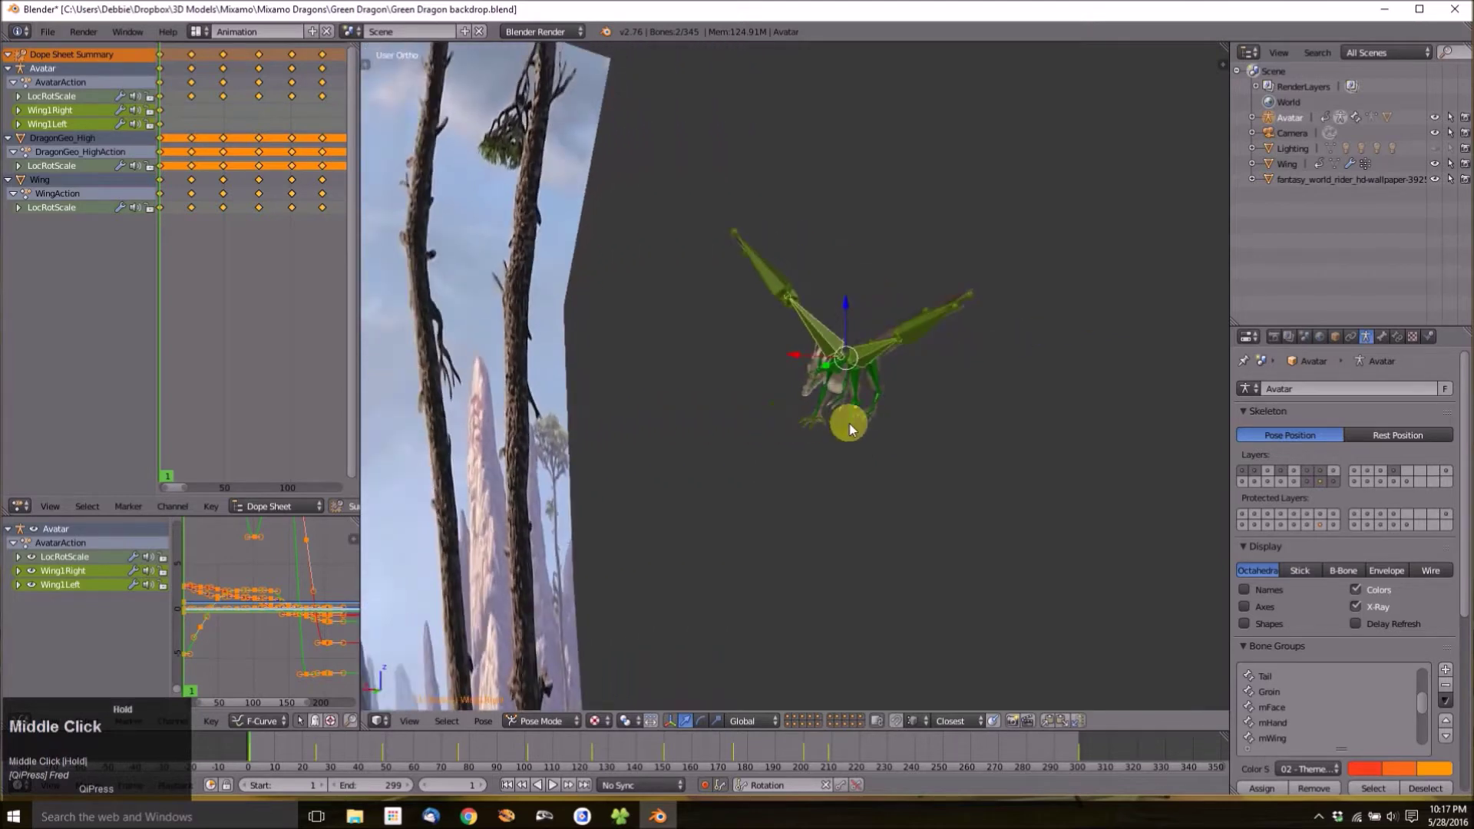
pyautogui.keyDown('shift'); pyautogui.moveTo(694, 537); pyautogui.dragTo(750, 500, button='middle'); pyautogui.keyUp('shift')
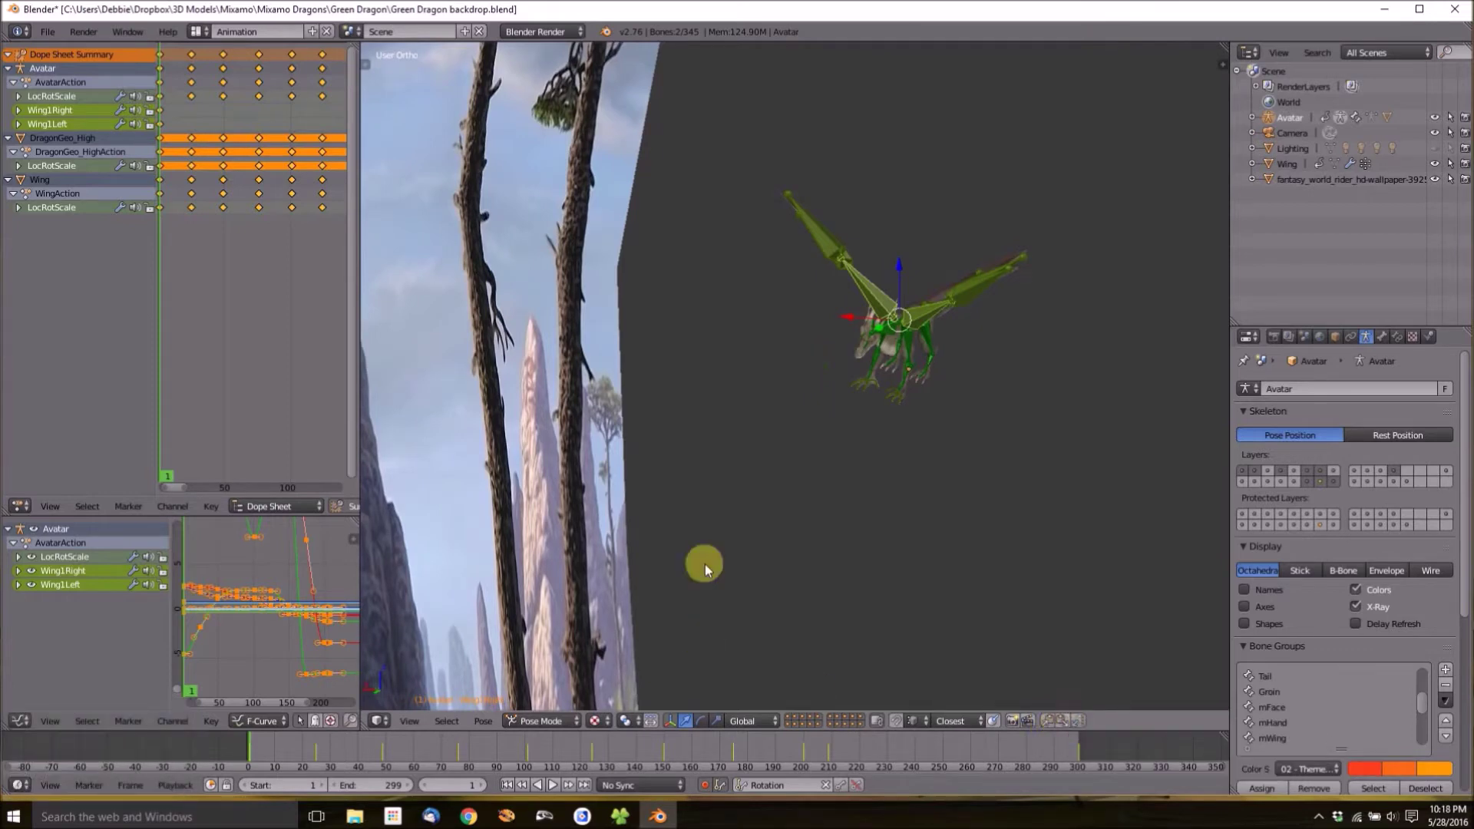
pyautogui.moveTo(705, 564); pyautogui.dragTo(777, 481, button='middle')
# Paste the copied raised-wing pose onto both Wing1 bones at frames 25, 49 and 75.
pyautogui.click(317, 752)
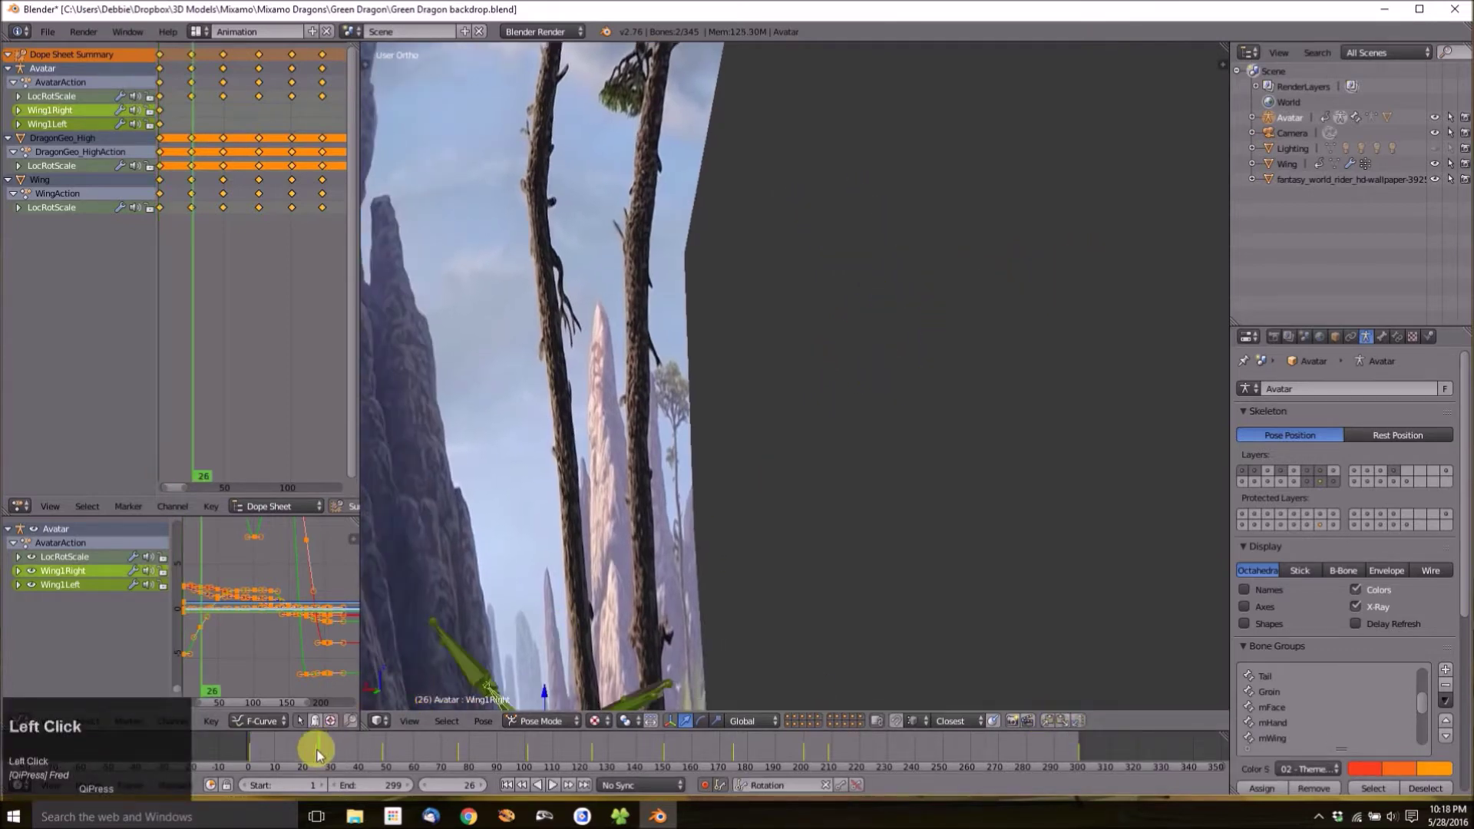
pyautogui.moveTo(317, 752); pyautogui.dragTo(315, 756)
pyautogui.keyDown('shift'); pyautogui.moveTo(717, 523); pyautogui.dragTo(753, 376, button='middle'); pyautogui.keyUp('shift')
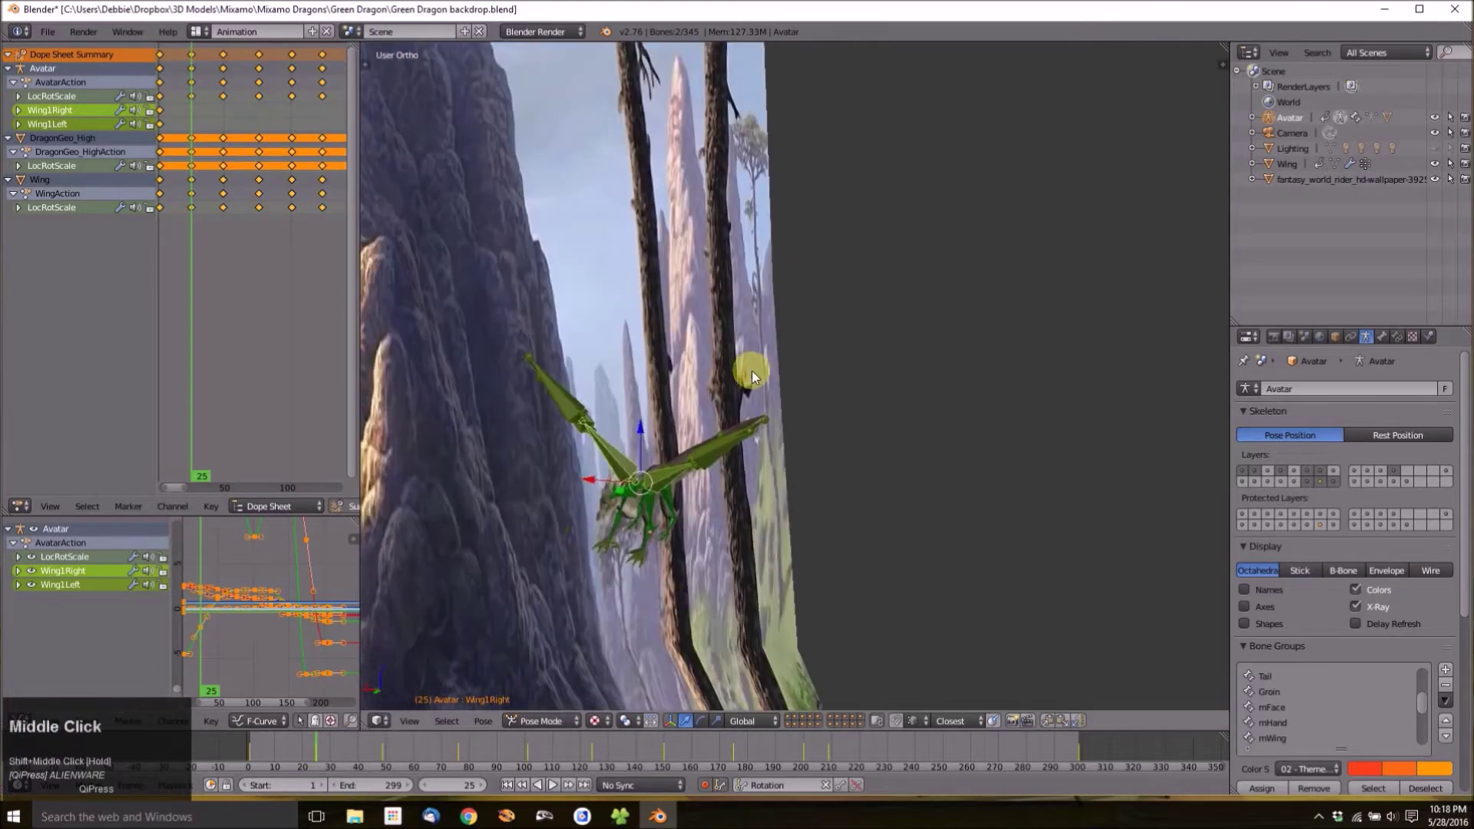
pyautogui.hotkey('ctrl', 'v')
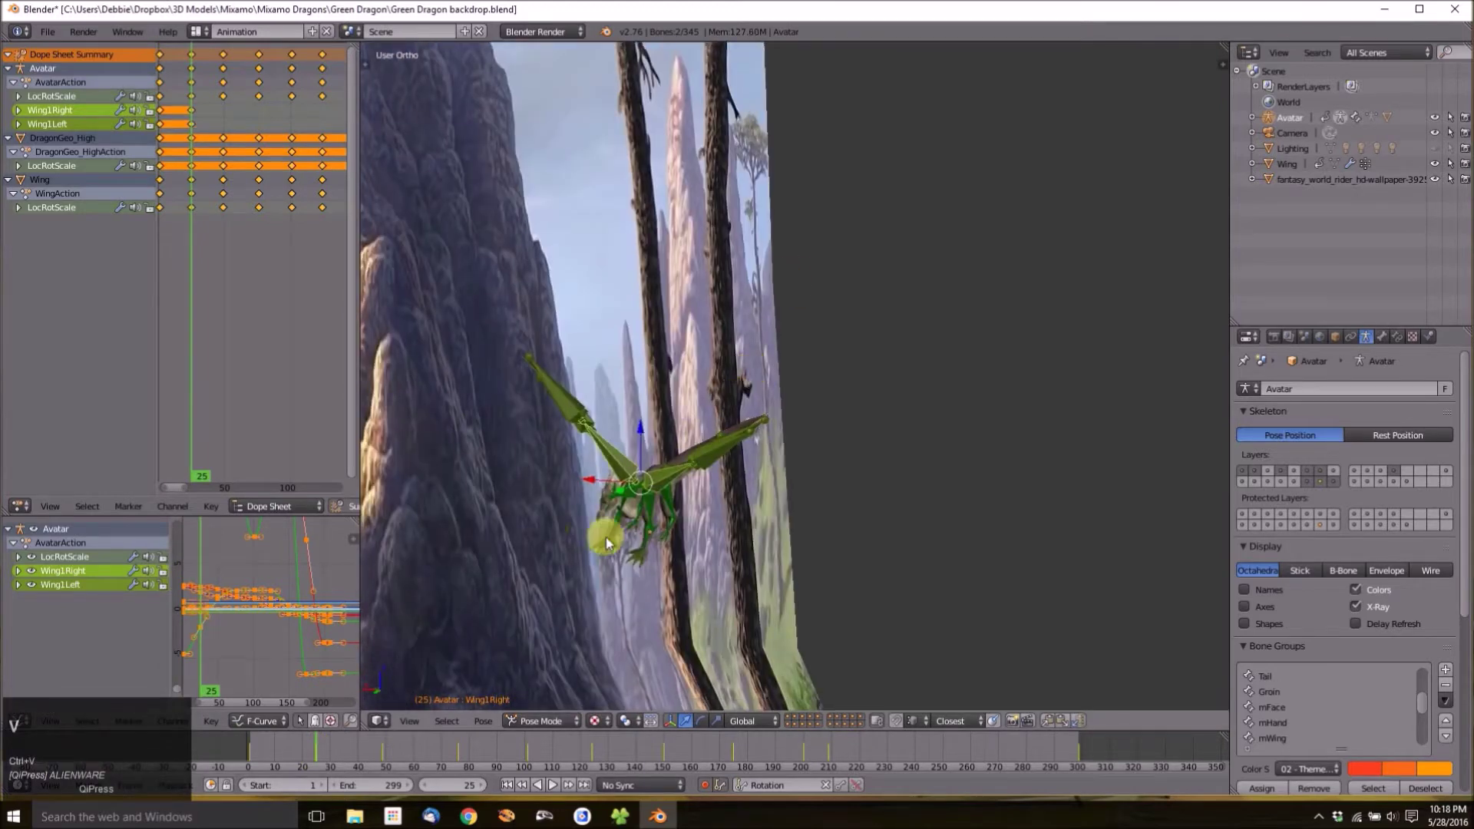
pyautogui.click(381, 756)
pyautogui.hotkey('ctrl', 'v')
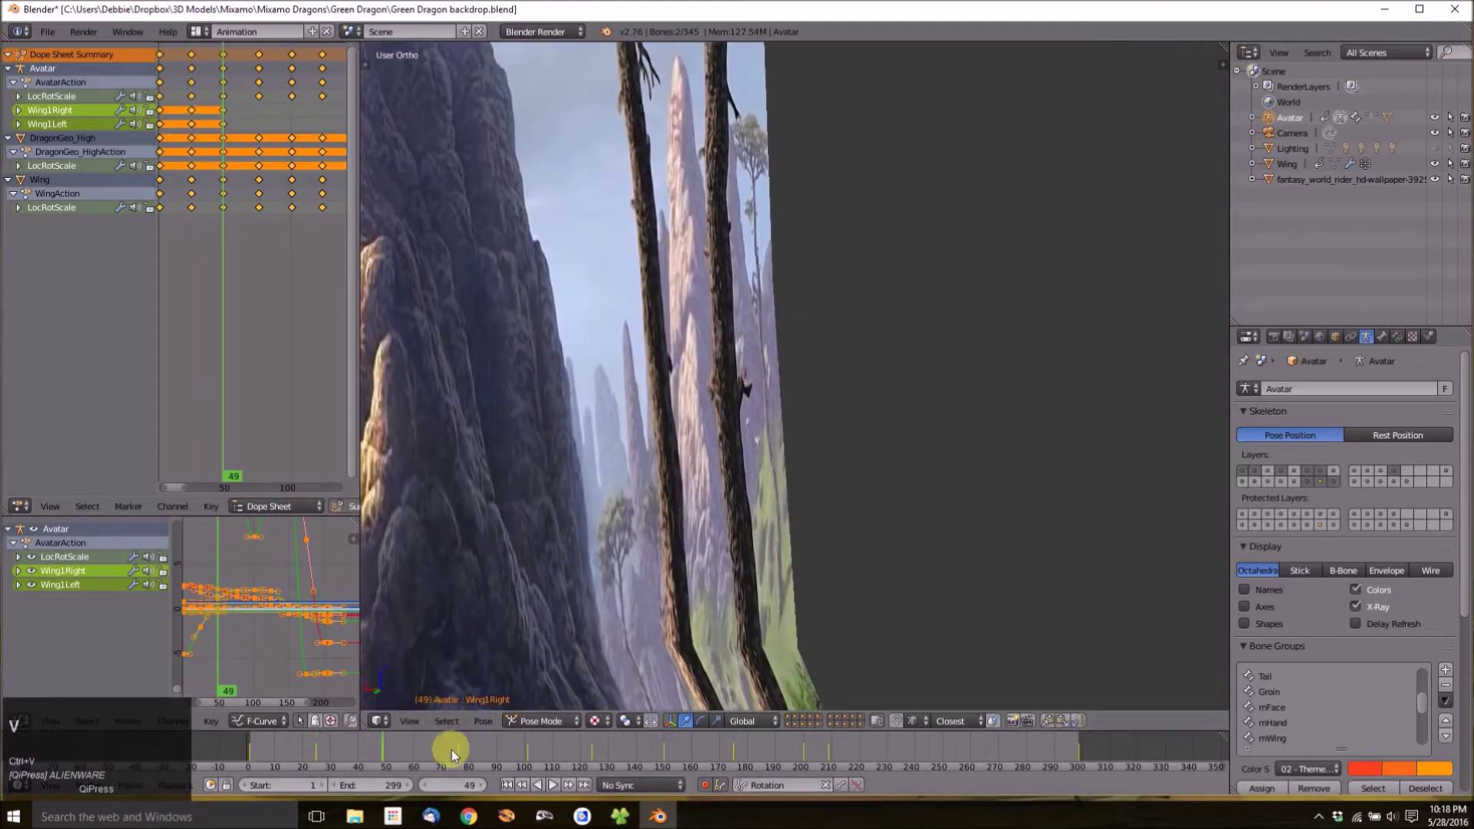
pyautogui.click(461, 756)
pyautogui.moveTo(460, 757); pyautogui.dragTo(455, 754)
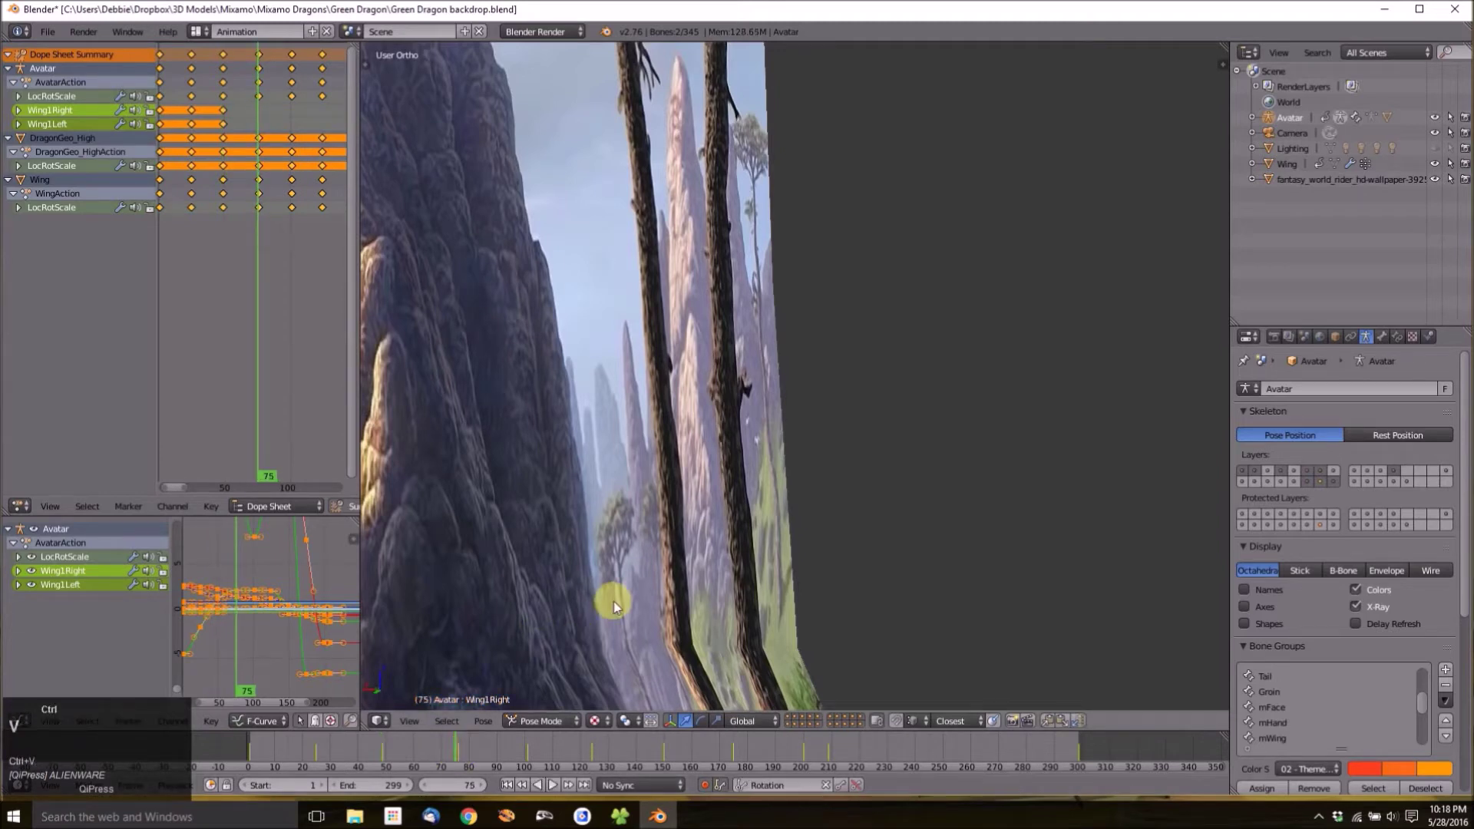
# Paste the raised-wing pose at about frame 100 and at frame 124.
pyautogui.scroll(-1, 771, 541)
pyautogui.press('KP_0')
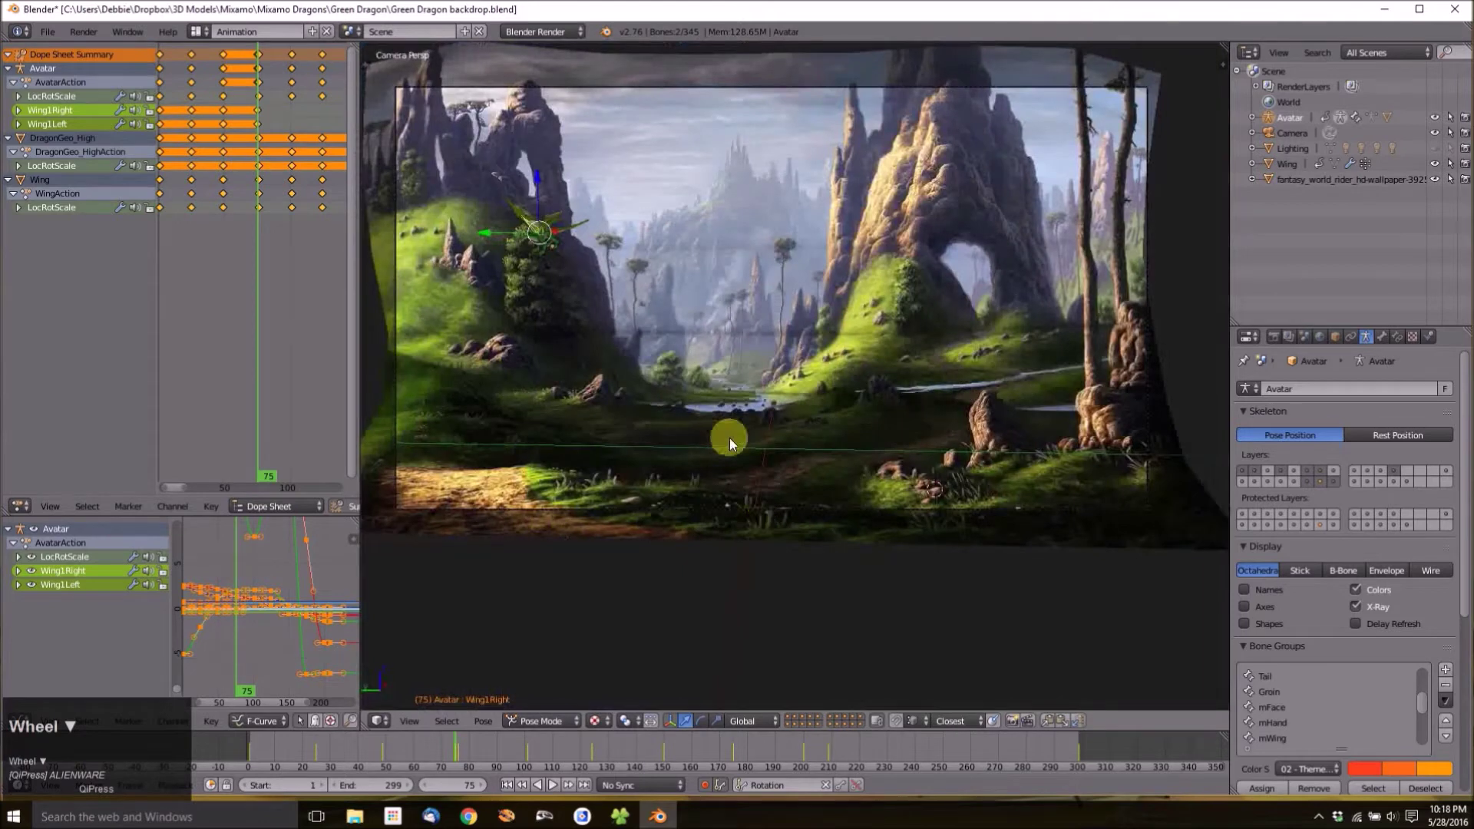
pyautogui.moveTo(526, 751); pyautogui.dragTo(526, 750)
pyautogui.hotkey('ctrl', 'v')
pyautogui.moveTo(592, 751); pyautogui.dragTo(589, 753)
pyautogui.hotkey('ctrl', 'v')
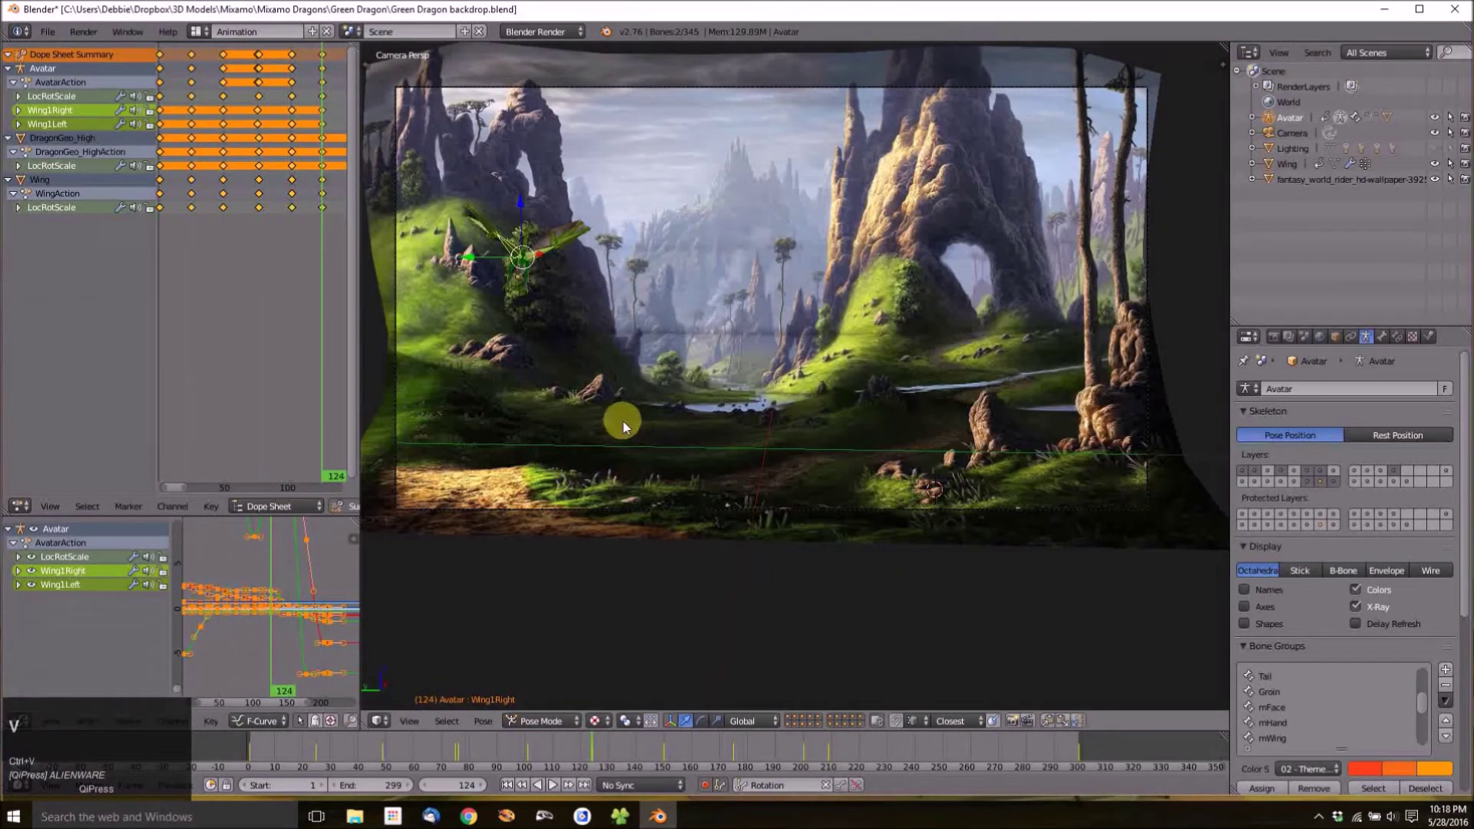
# Paste the raised-wing pose onto both Wing1 bones at frames 150, 175 and 189.
pyautogui.click(665, 753)
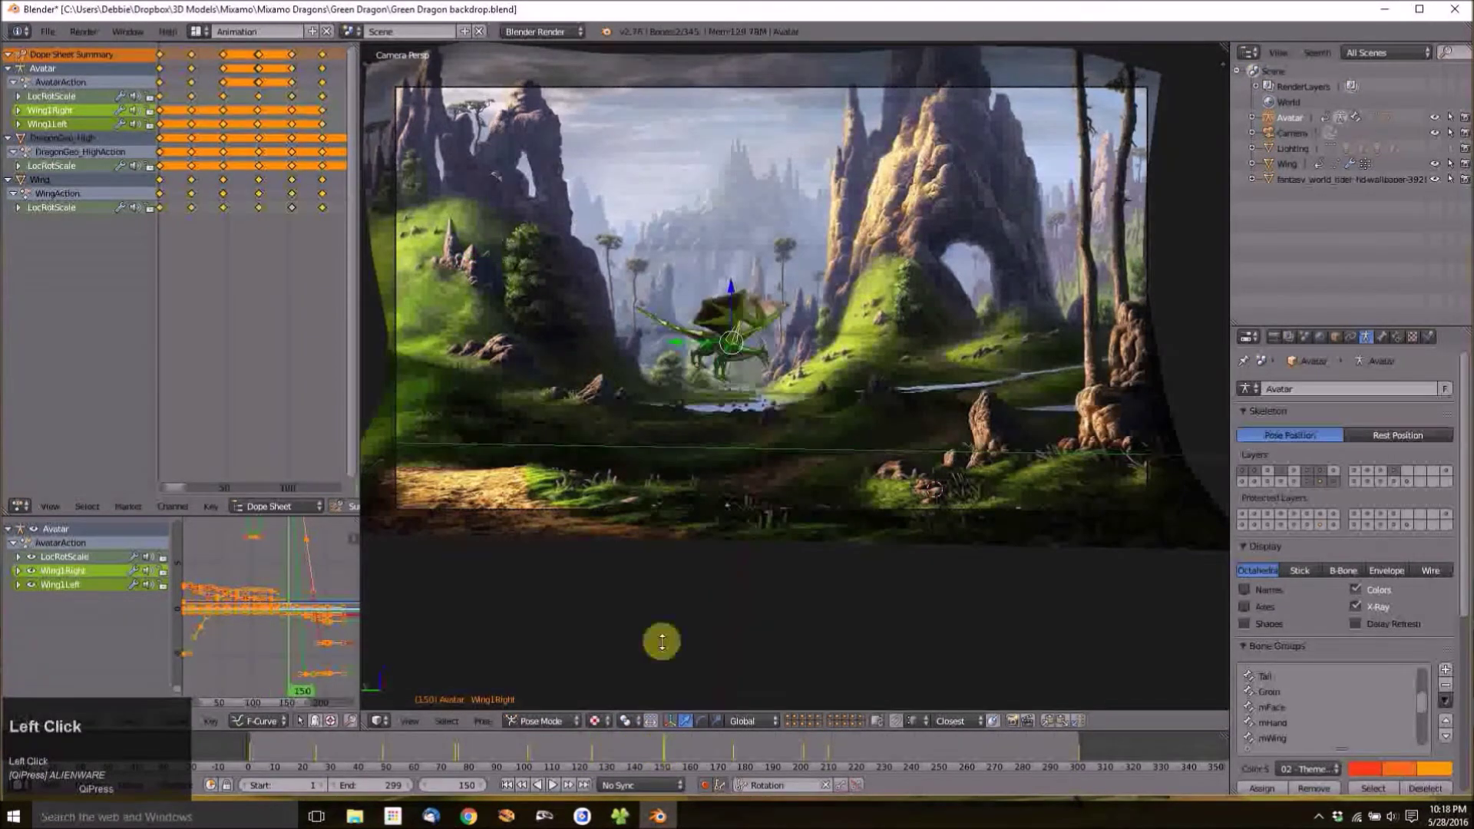
pyautogui.click(733, 751)
pyautogui.hotkey('ctrl', 'v')
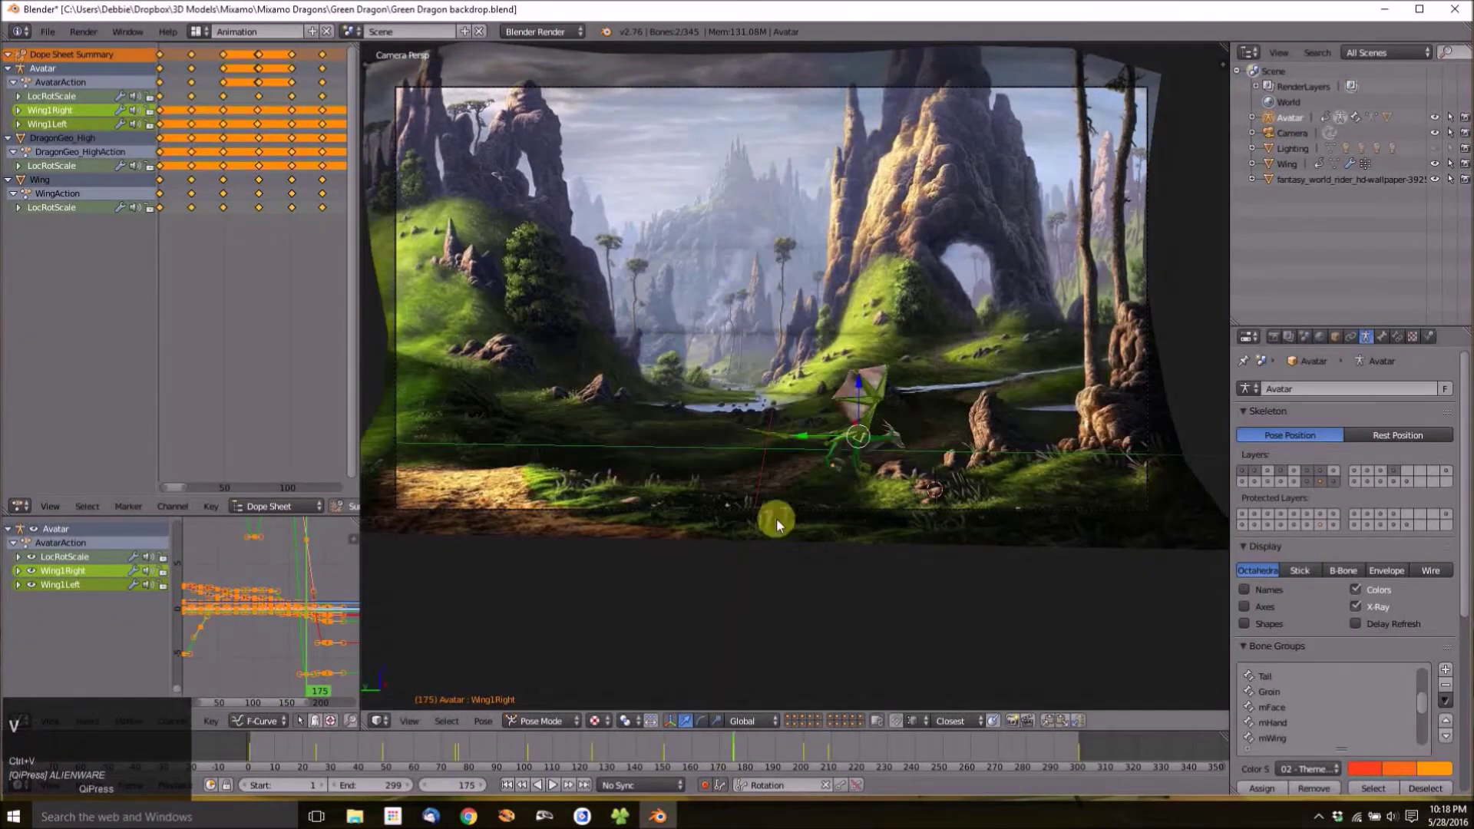
pyautogui.click(770, 749)
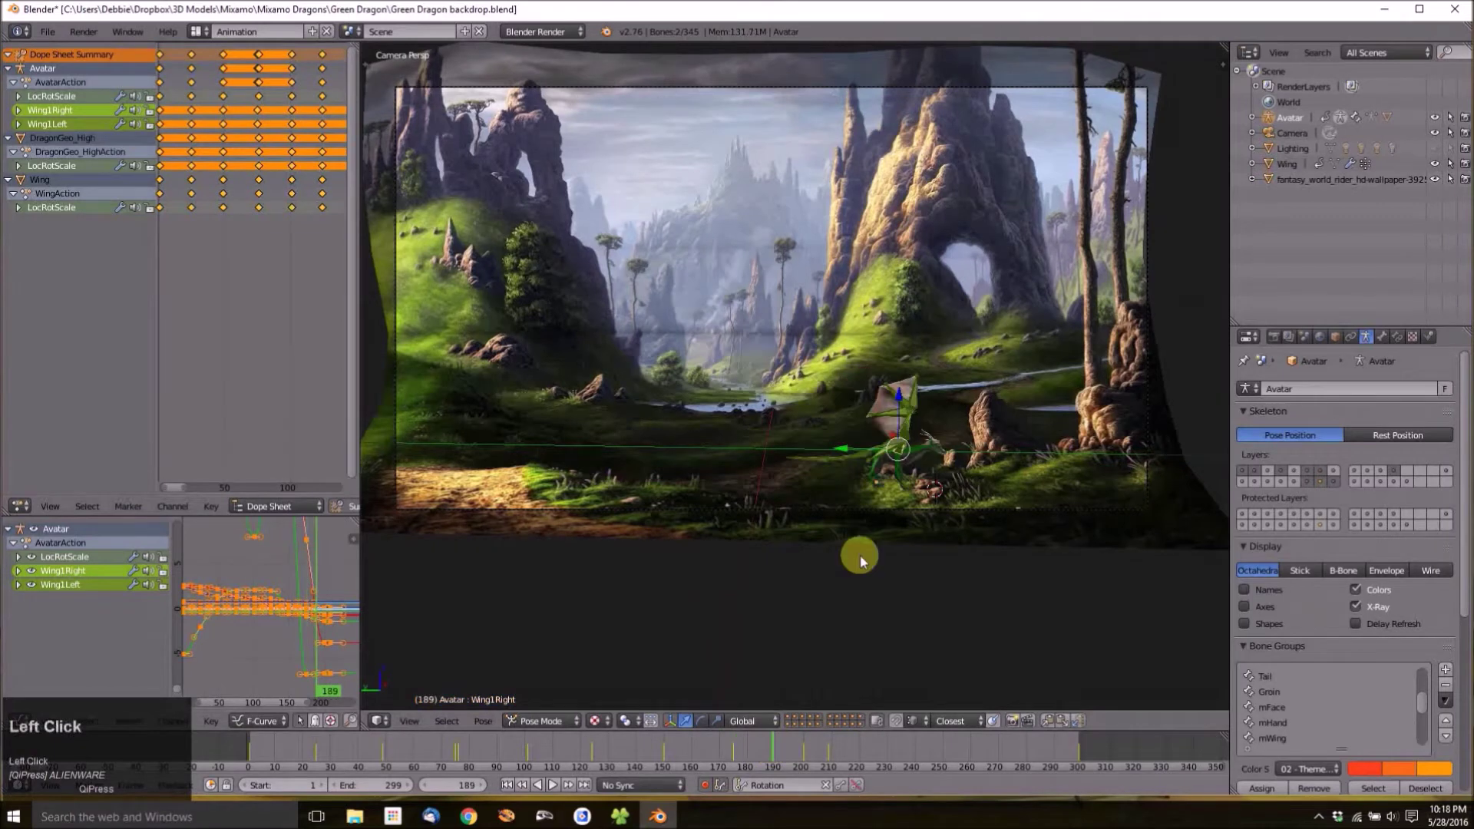
pyautogui.hotkey('ctrl', 'v')
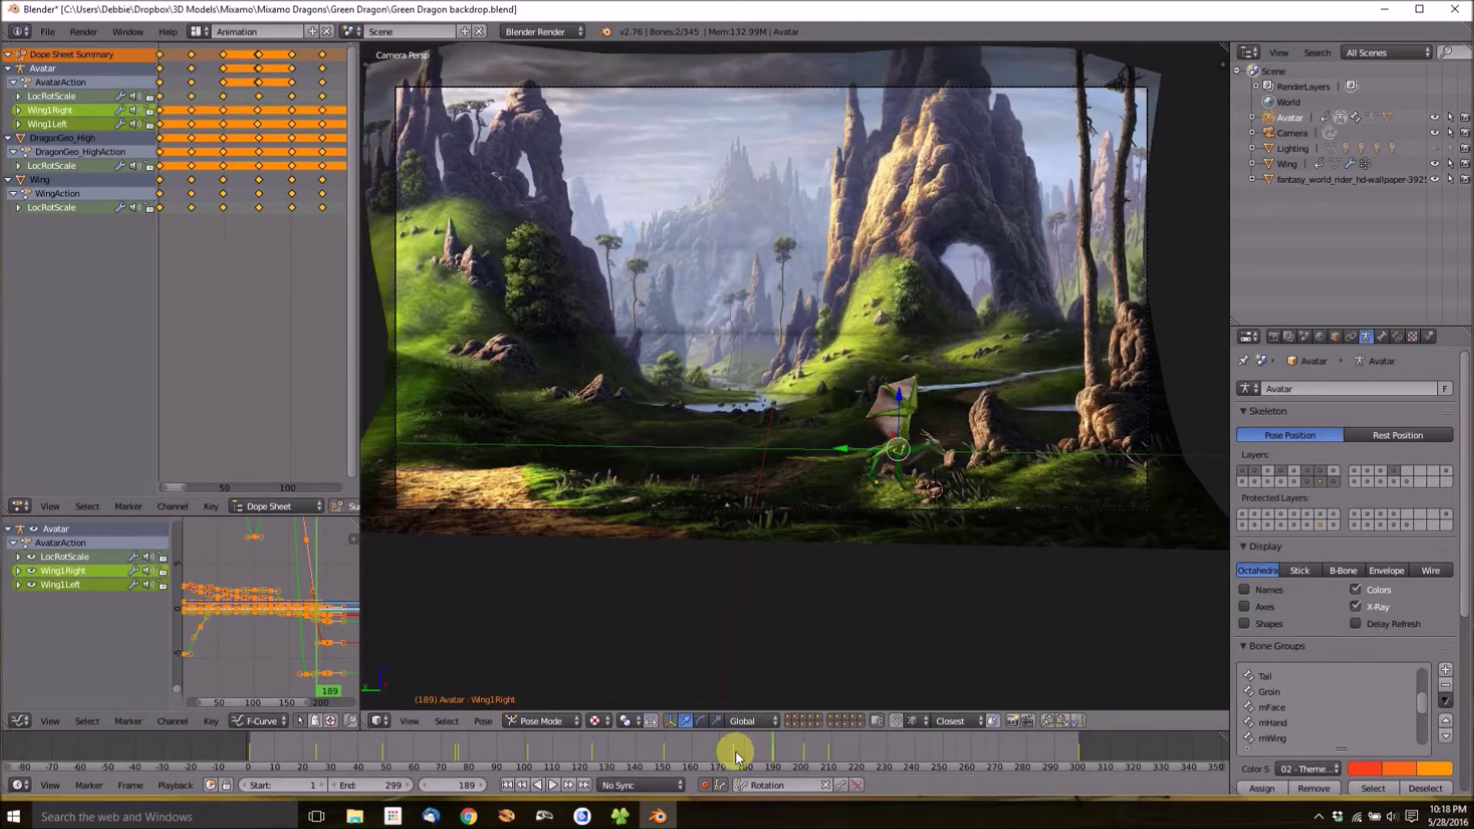
# Paste the raised-wing pose onto both Wing1 bones at frames 200 and 213.
pyautogui.click(804, 751)
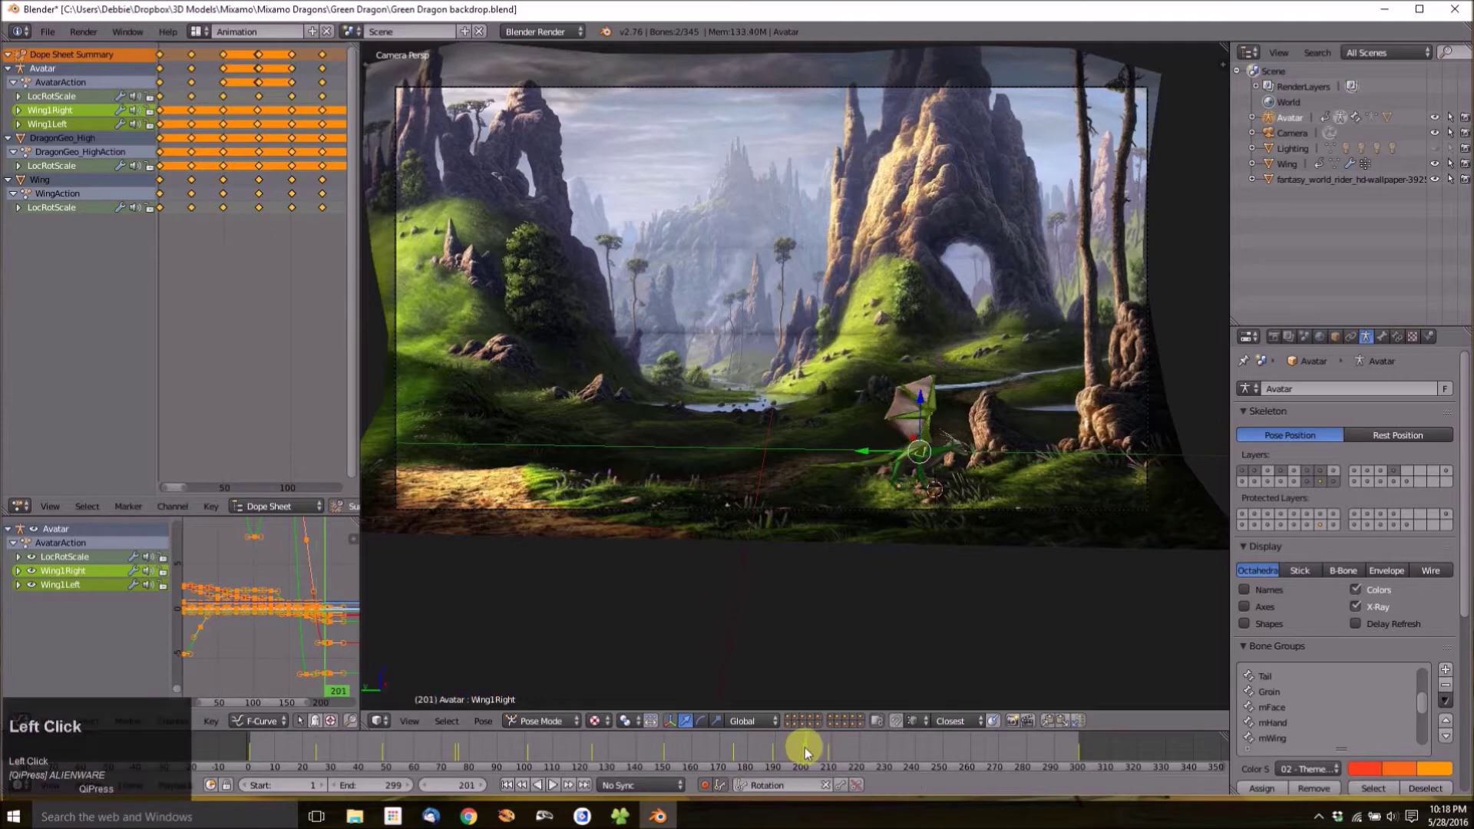
pyautogui.hotkey('shift', 'alt', 'a')
pyautogui.moveTo(805, 756); pyautogui.dragTo(800, 751)
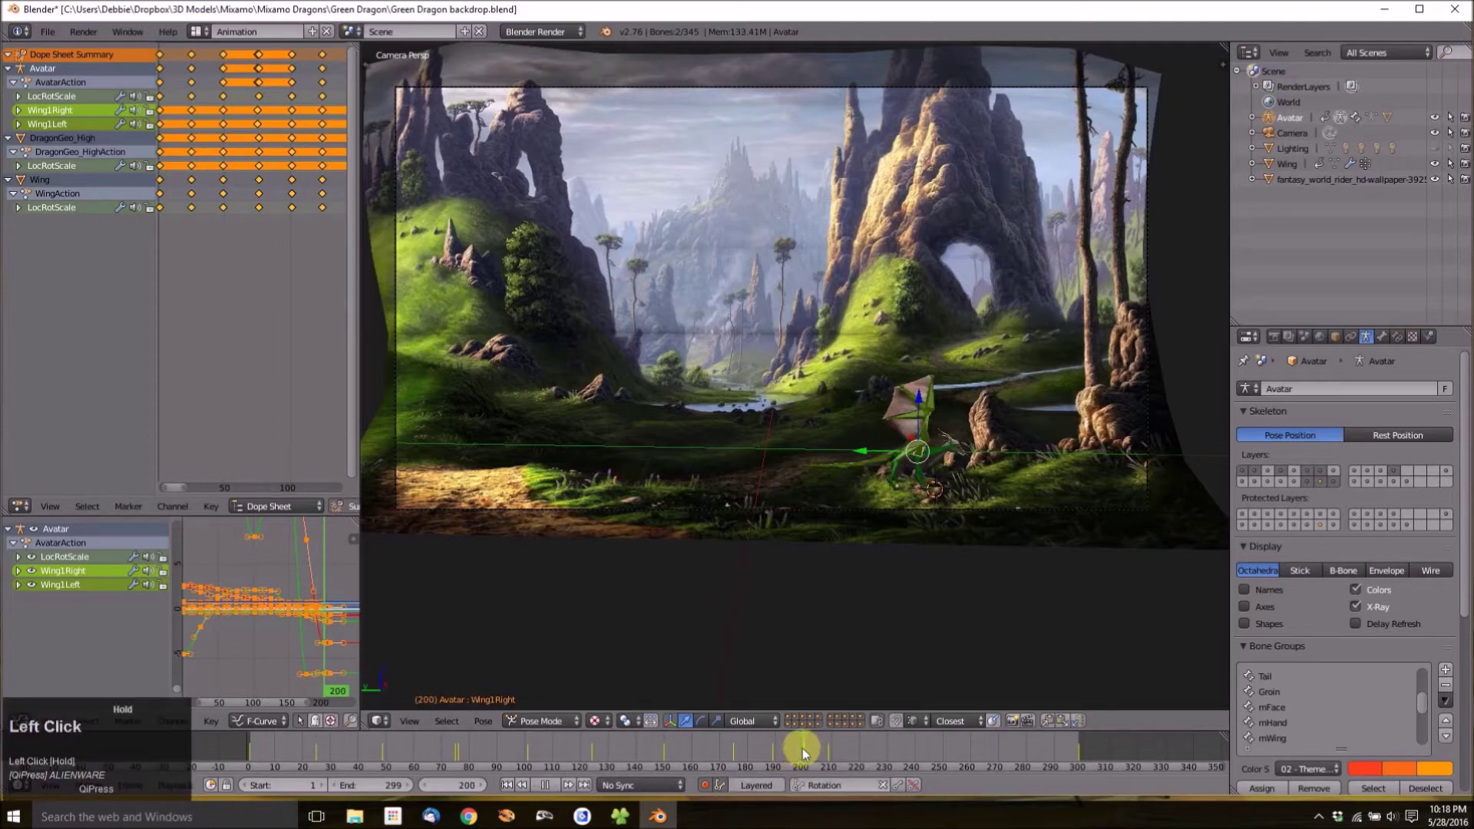
pyautogui.hotkey('ctrl', 'v')
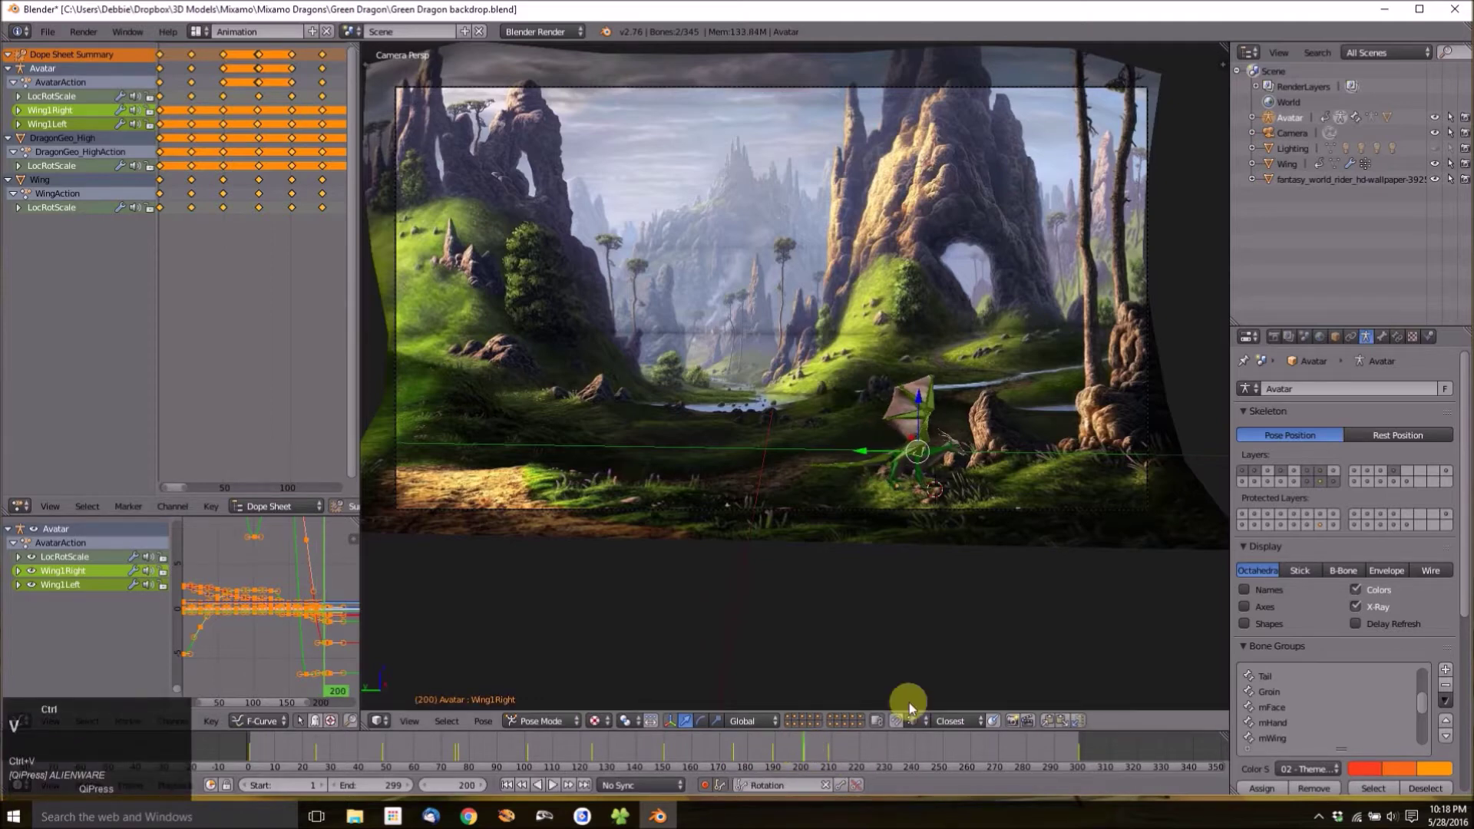
pyautogui.click(828, 759)
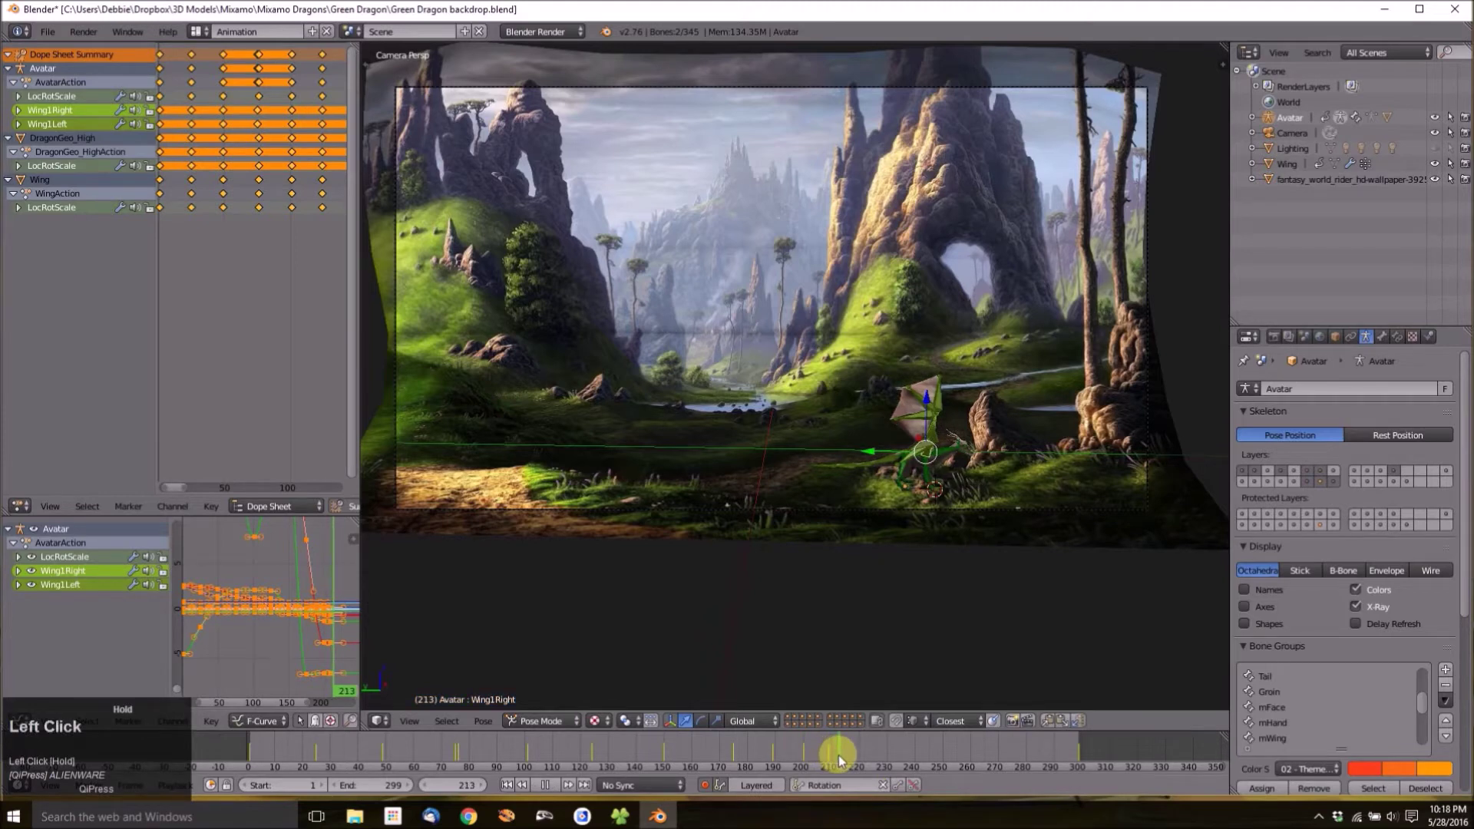
pyautogui.hotkey('ctrl', 'v')
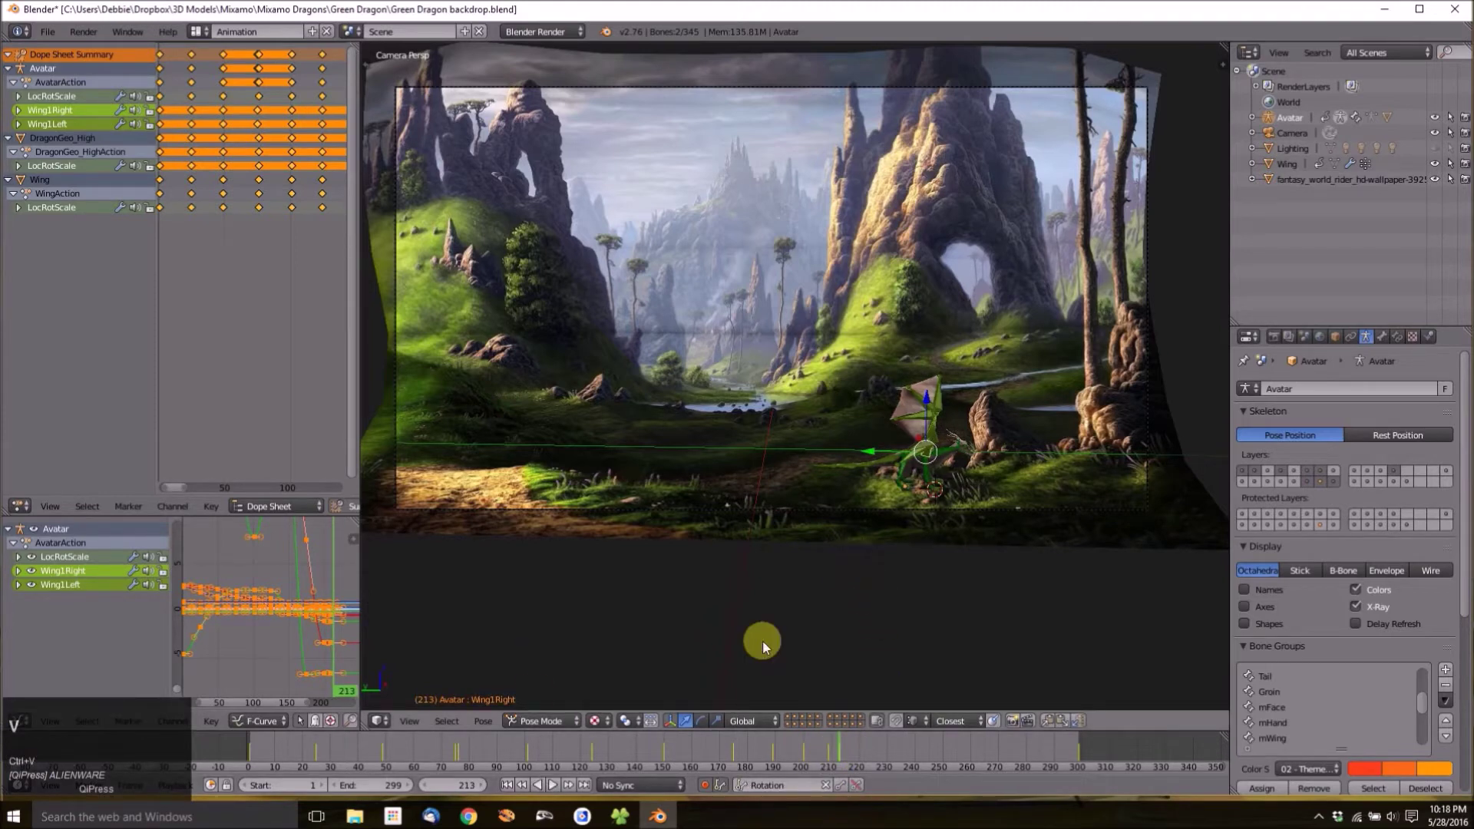
# At frame 1, rotate the Wing1Left and Wing1Right bones downward out of the raised pose.
pyautogui.click(249, 751)
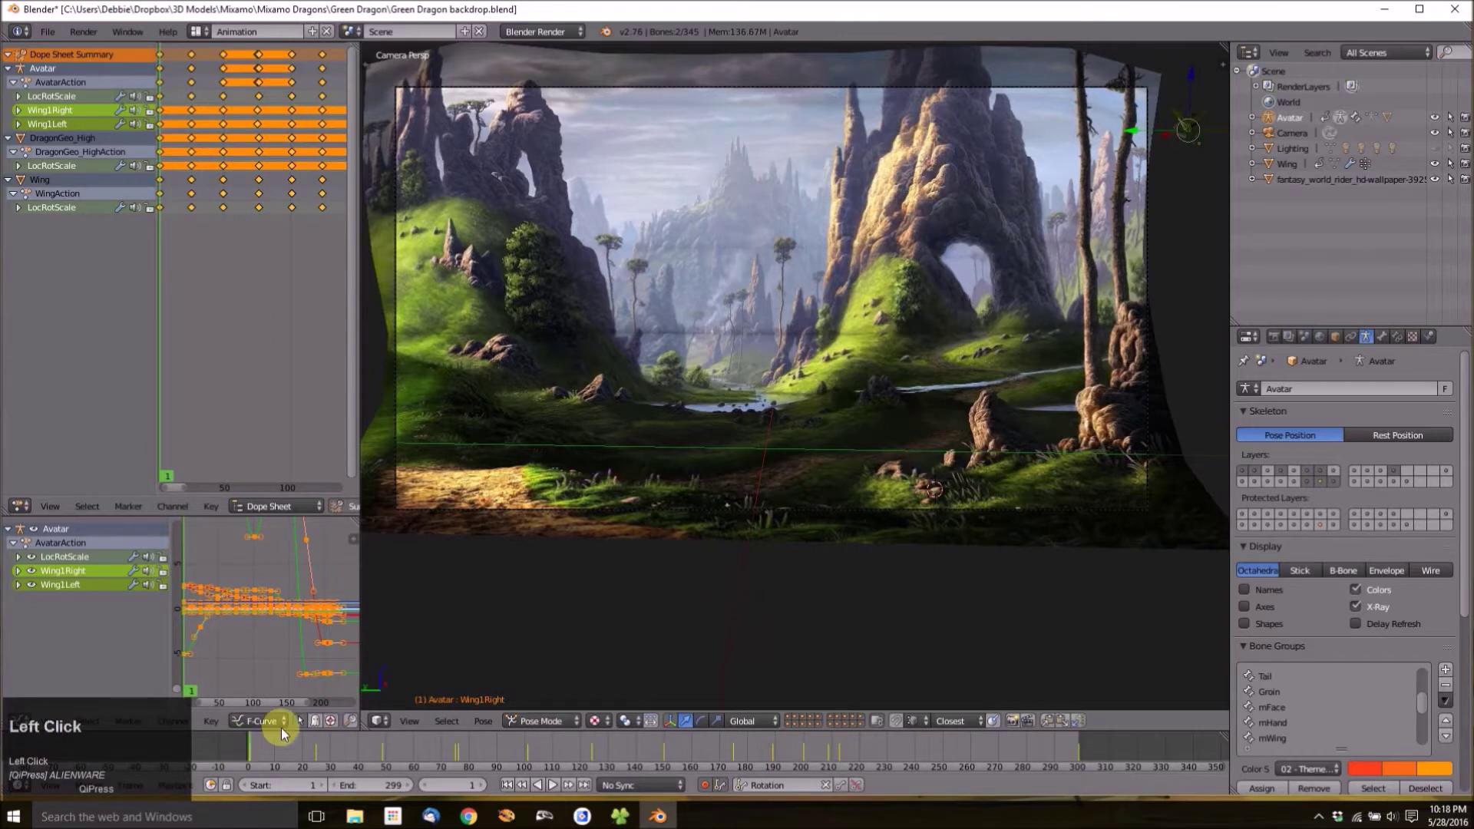
pyautogui.keyDown('shift'); pyautogui.moveTo(1012, 307); pyautogui.dragTo(803, 560, button='middle'); pyautogui.keyUp('shift')
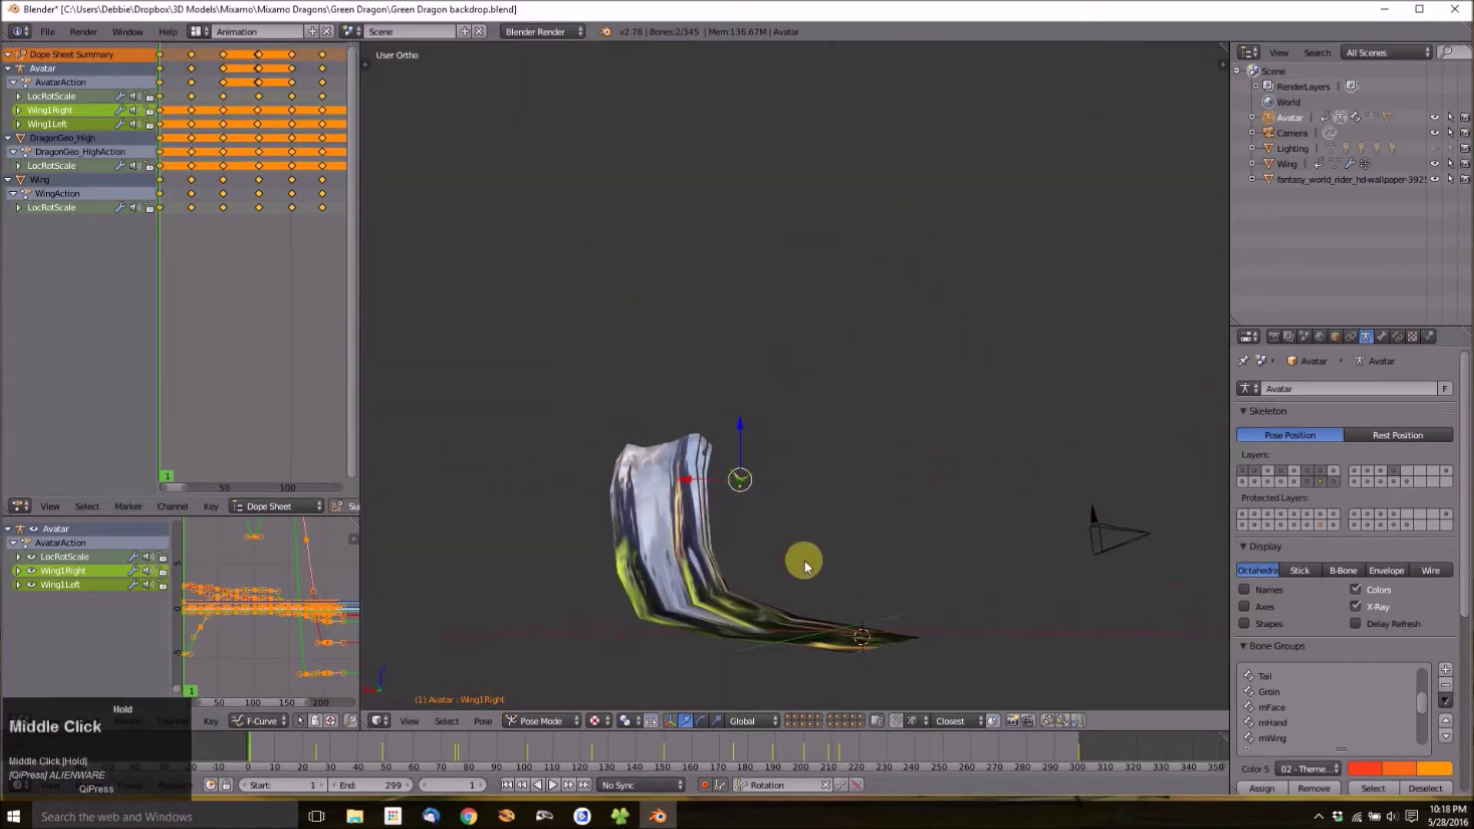
pyautogui.scroll(5, 793, 559)
pyautogui.keyDown('shift'); pyautogui.moveTo(698, 615); pyautogui.dragTo(869, 370, button='middle'); pyautogui.keyUp('shift')
pyautogui.scroll(8, 869, 370)
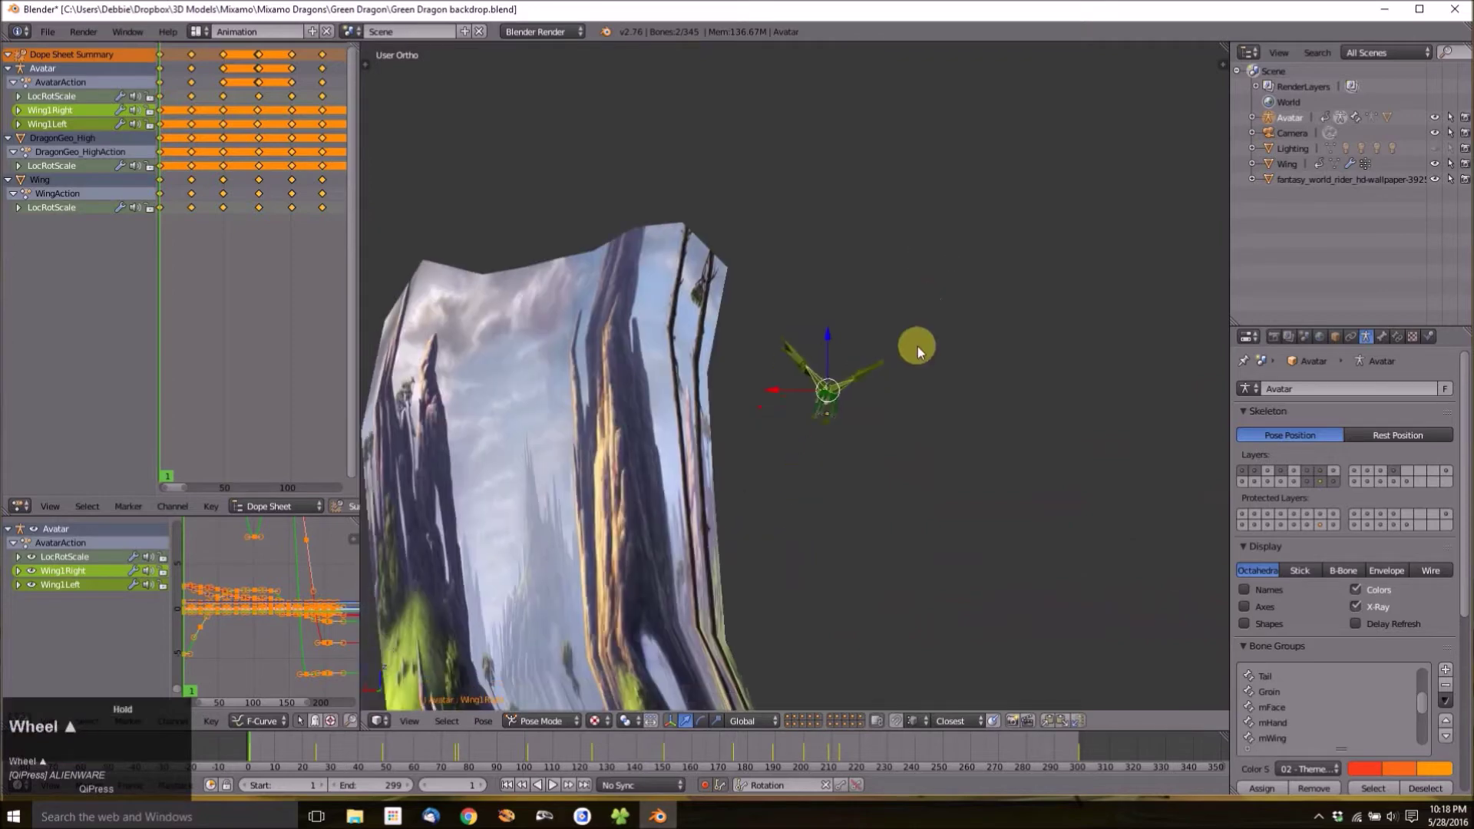
pyautogui.moveTo(941, 494); pyautogui.dragTo(932, 352, button='middle')
pyautogui.rightClick(943, 348)
pyautogui.rightClick(955, 344)
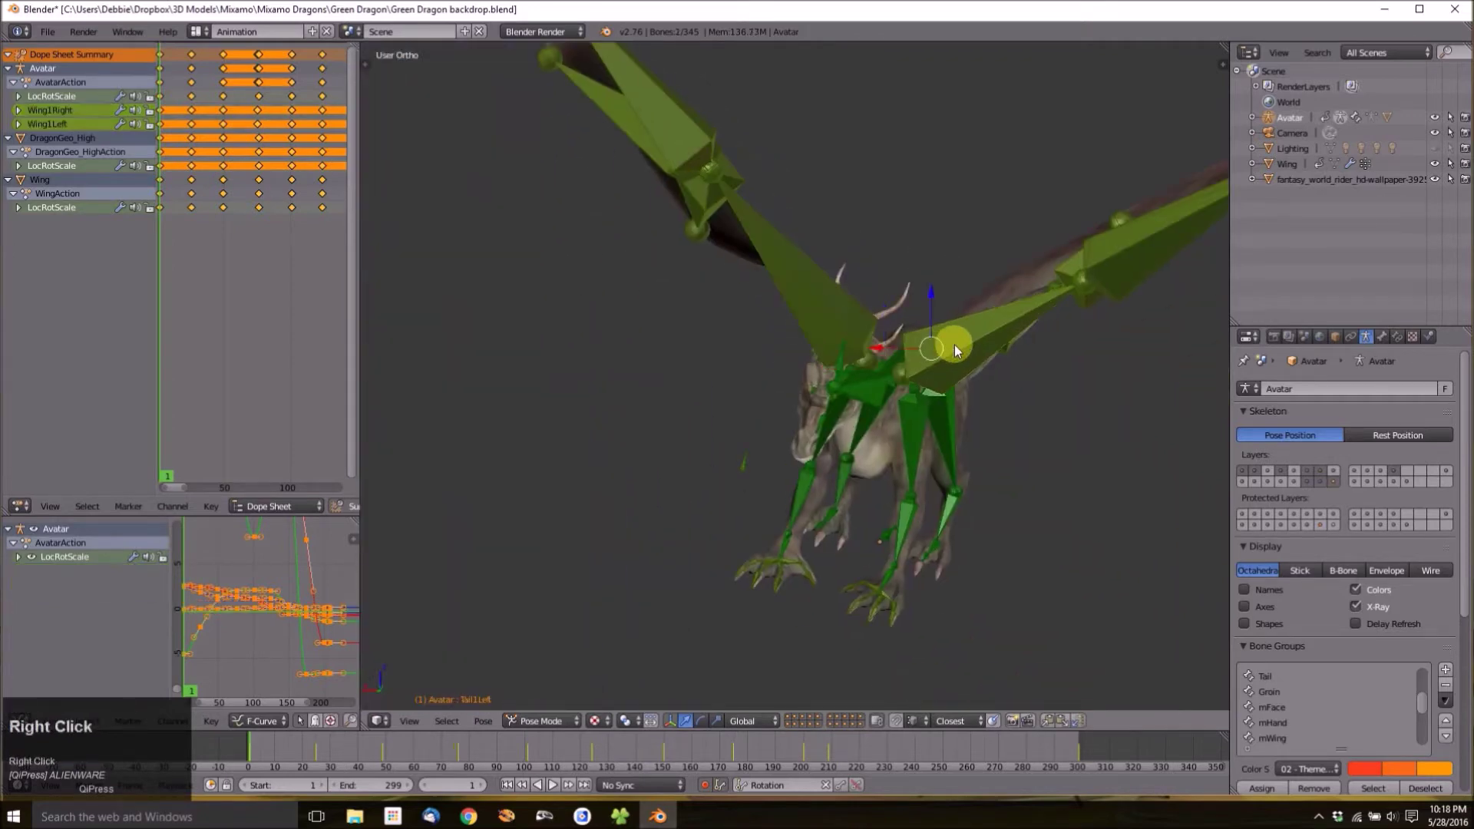
pyautogui.press('r')
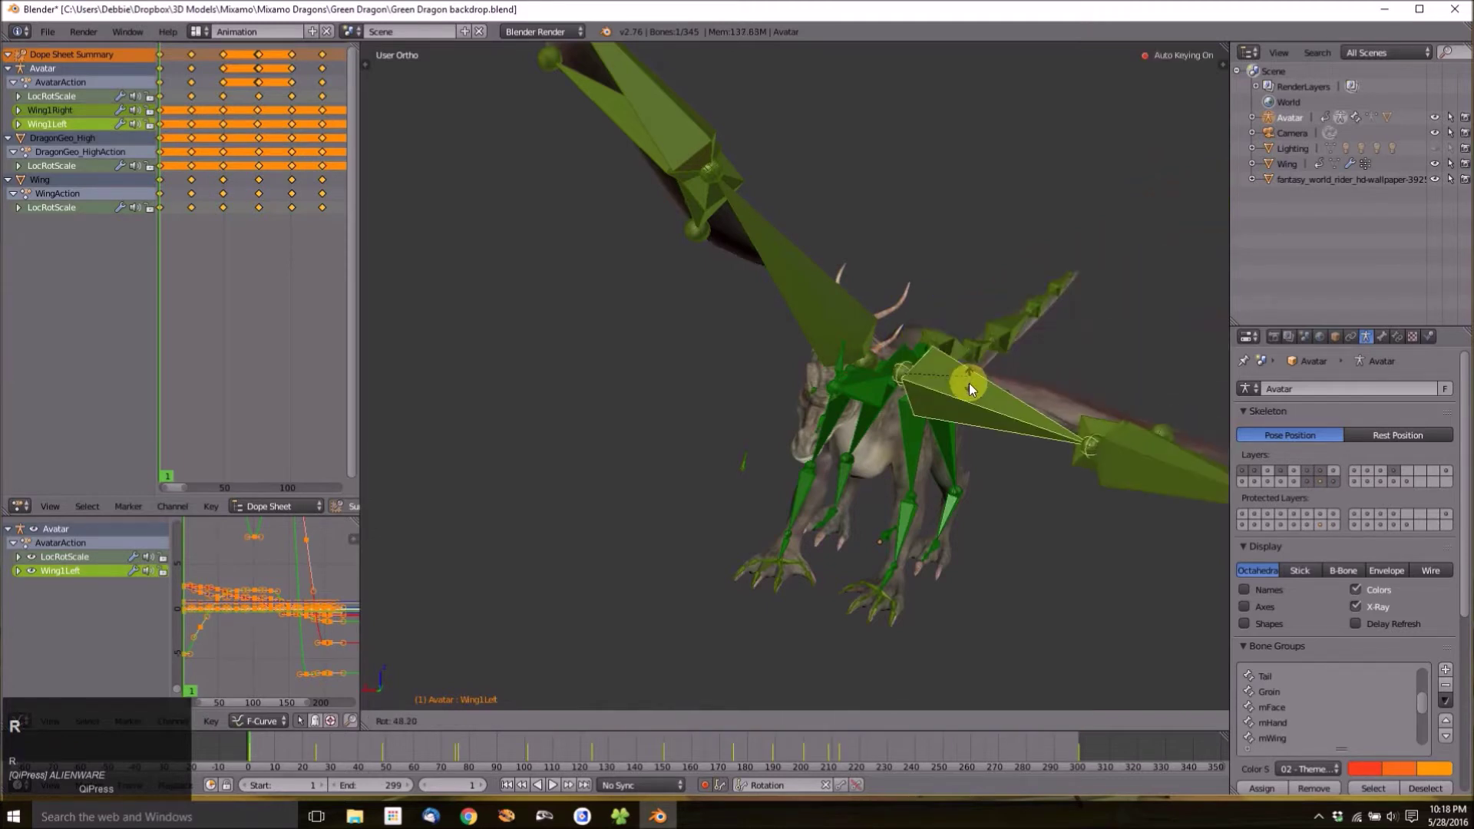
pyautogui.click(966, 392)
pyautogui.rightClick(824, 315)
pyautogui.rightClick(825, 310)
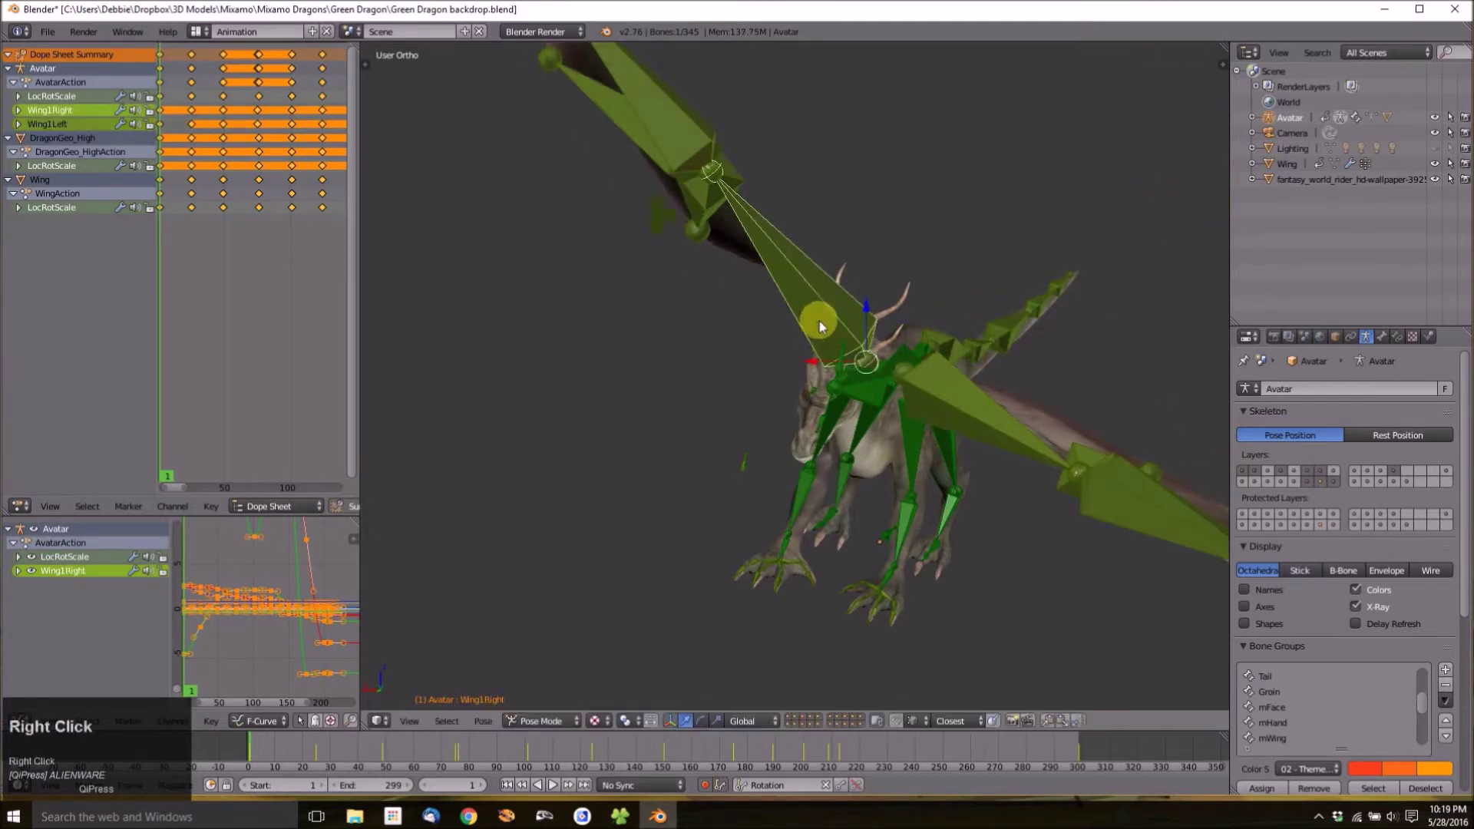
pyautogui.click(783, 318)
# In the top view, rotate the Wing1Right and Wing1Left bones to sweep both wings back toward the tail at frame 1.
pyautogui.moveTo(783, 317); pyautogui.dragTo(889, 394, button='middle')
pyautogui.scroll(-5, 854, 467)
pyautogui.keyDown('shift'); pyautogui.moveTo(852, 468); pyautogui.dragTo(876, 109, button='middle'); pyautogui.keyUp('shift')
pyautogui.scroll(-3, 957, 324)
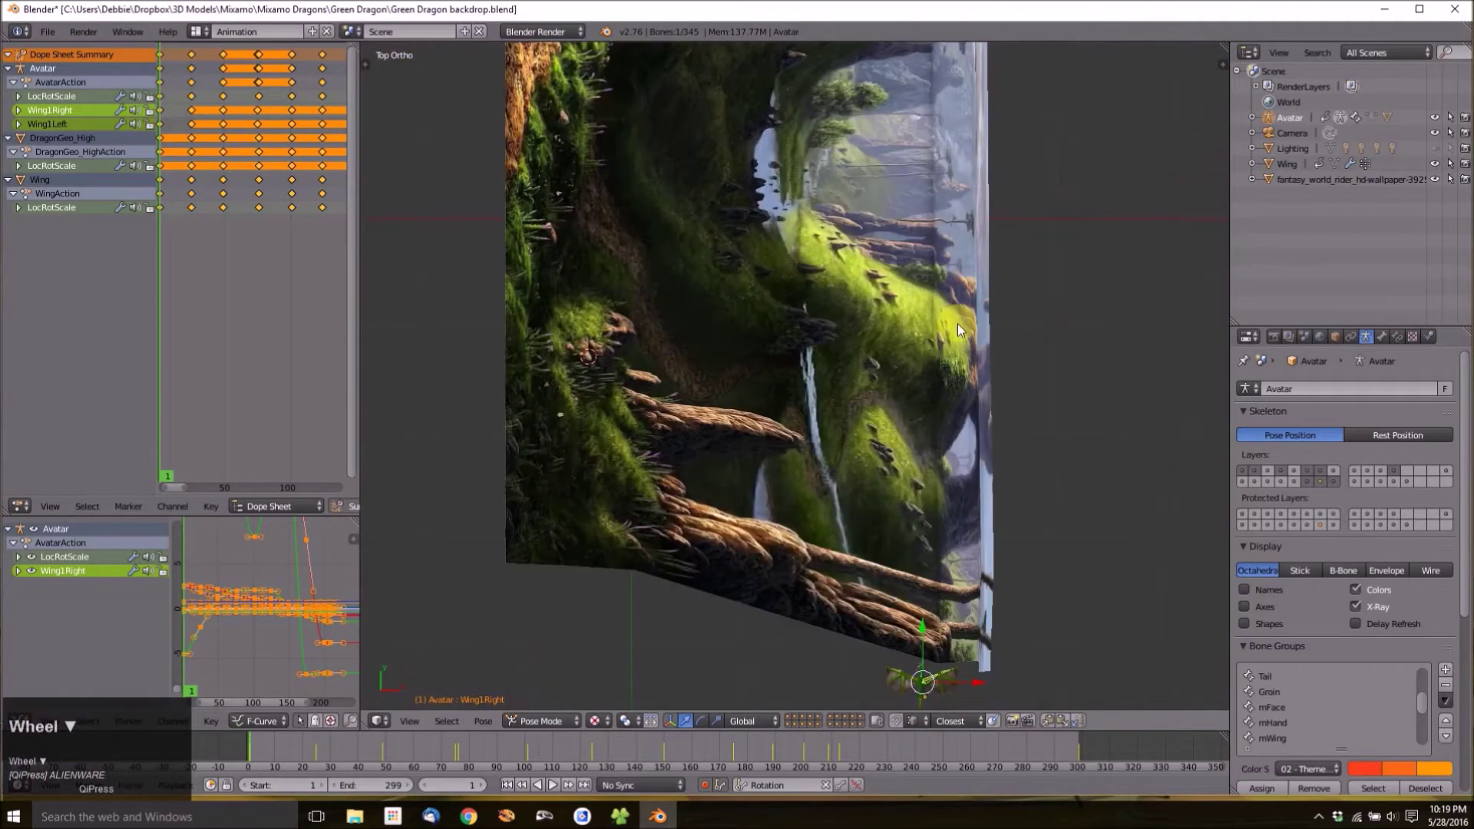
pyautogui.keyDown('shift'); pyautogui.moveTo(957, 430); pyautogui.dragTo(861, 159, button='middle'); pyautogui.keyUp('shift')
pyautogui.scroll(6, 832, 339)
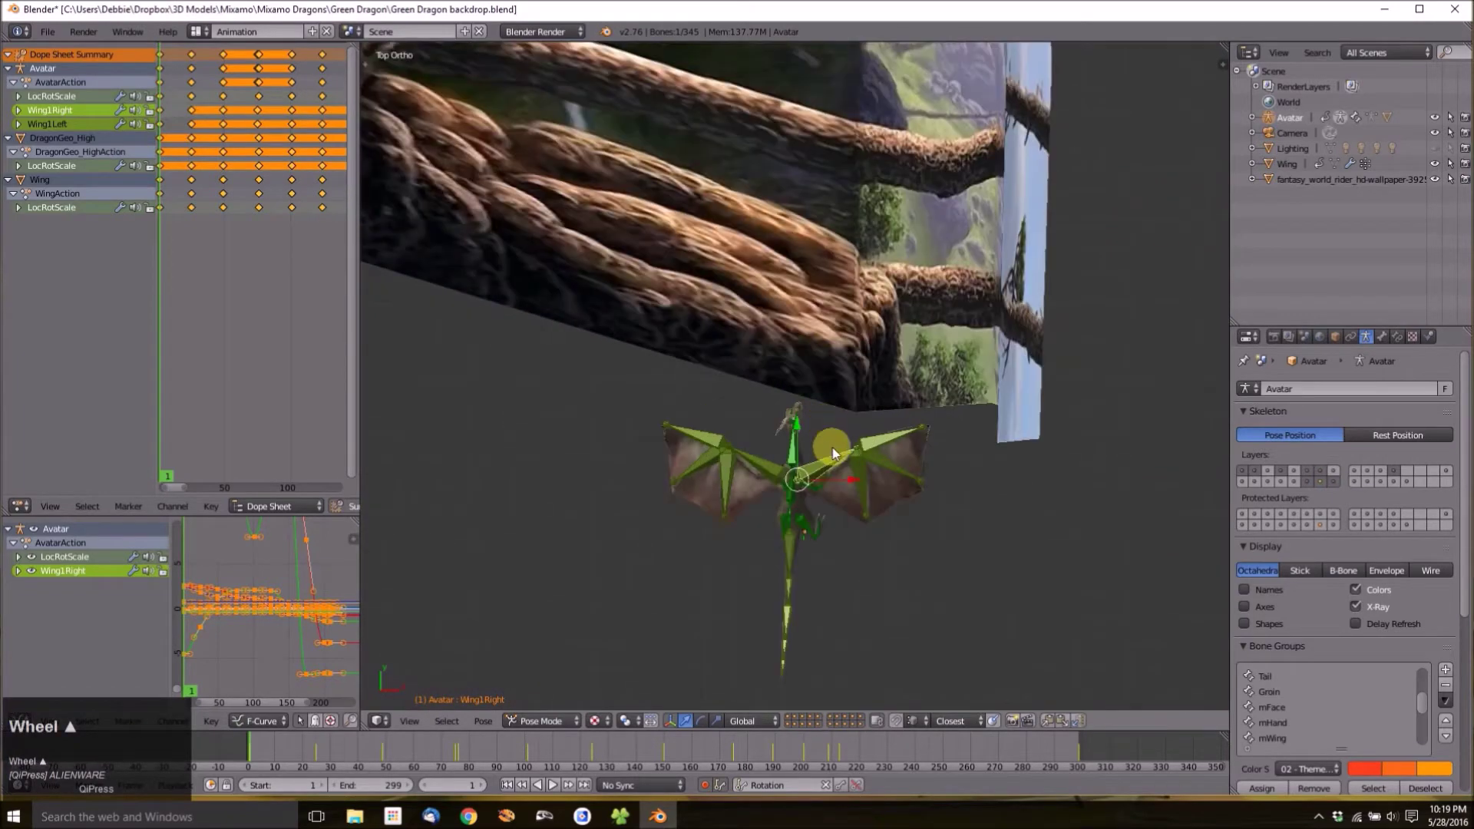
pyautogui.press('r')
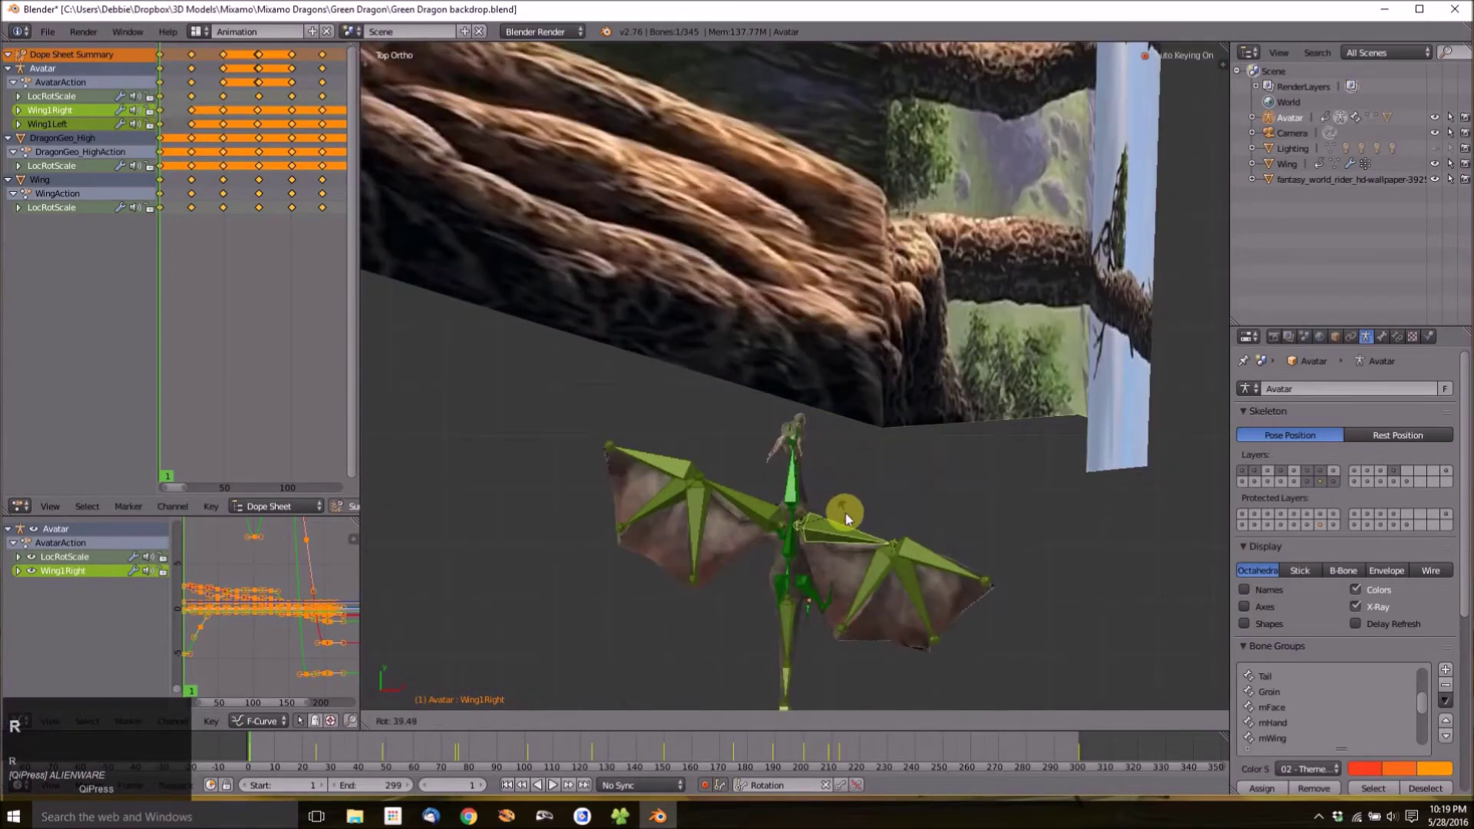
pyautogui.click(845, 513)
pyautogui.rightClick(760, 509)
pyautogui.press('r')
pyautogui.click(763, 524)
# At frame 1, rotate the Wing4Left and Wing4Right outer wing bones so both wing tips bend downward.
pyautogui.moveTo(763, 524); pyautogui.dragTo(964, 370, button='middle')
pyautogui.rightClick(957, 379)
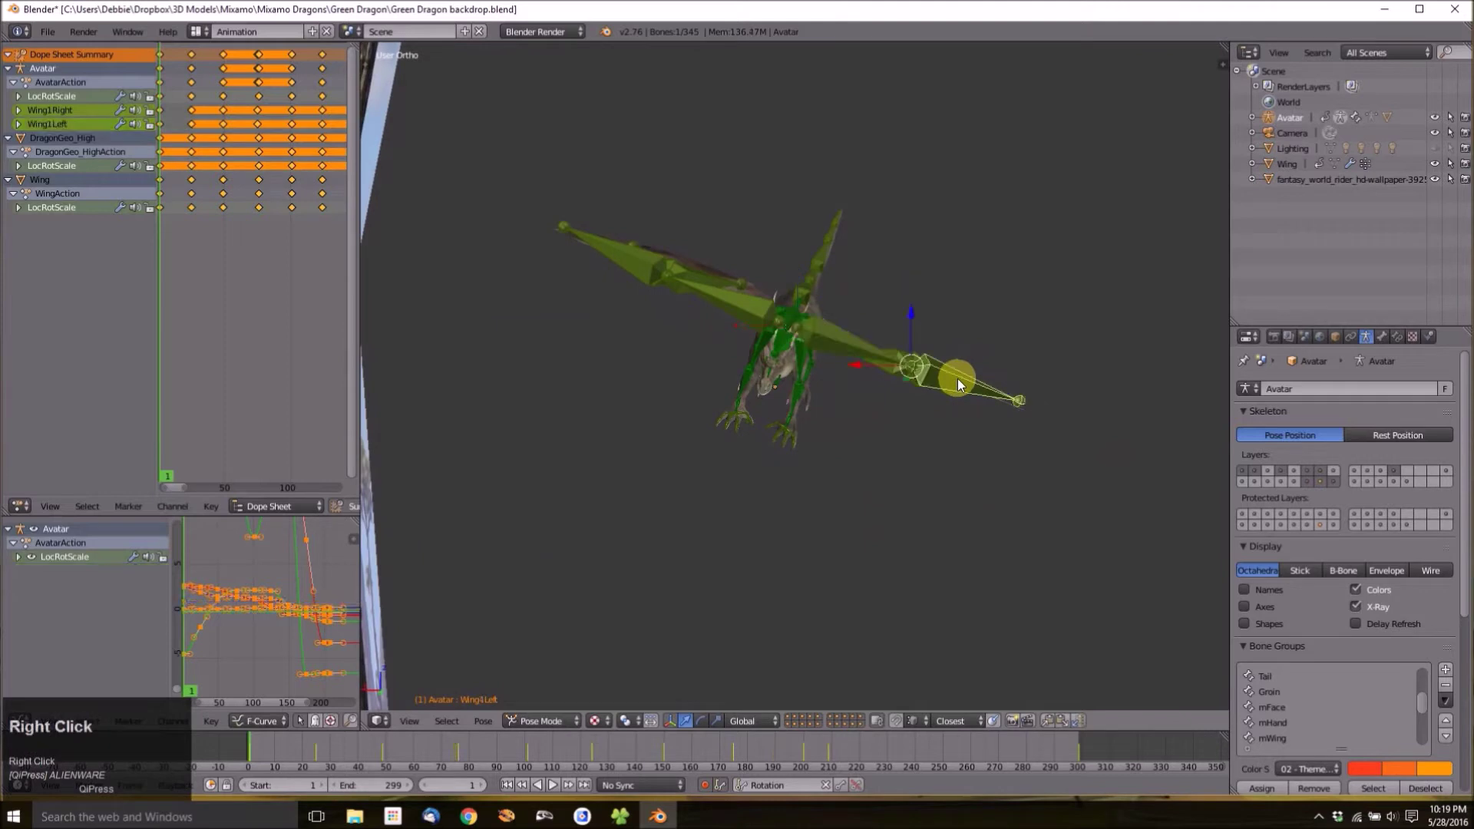
pyautogui.press('r')
pyautogui.click(954, 404)
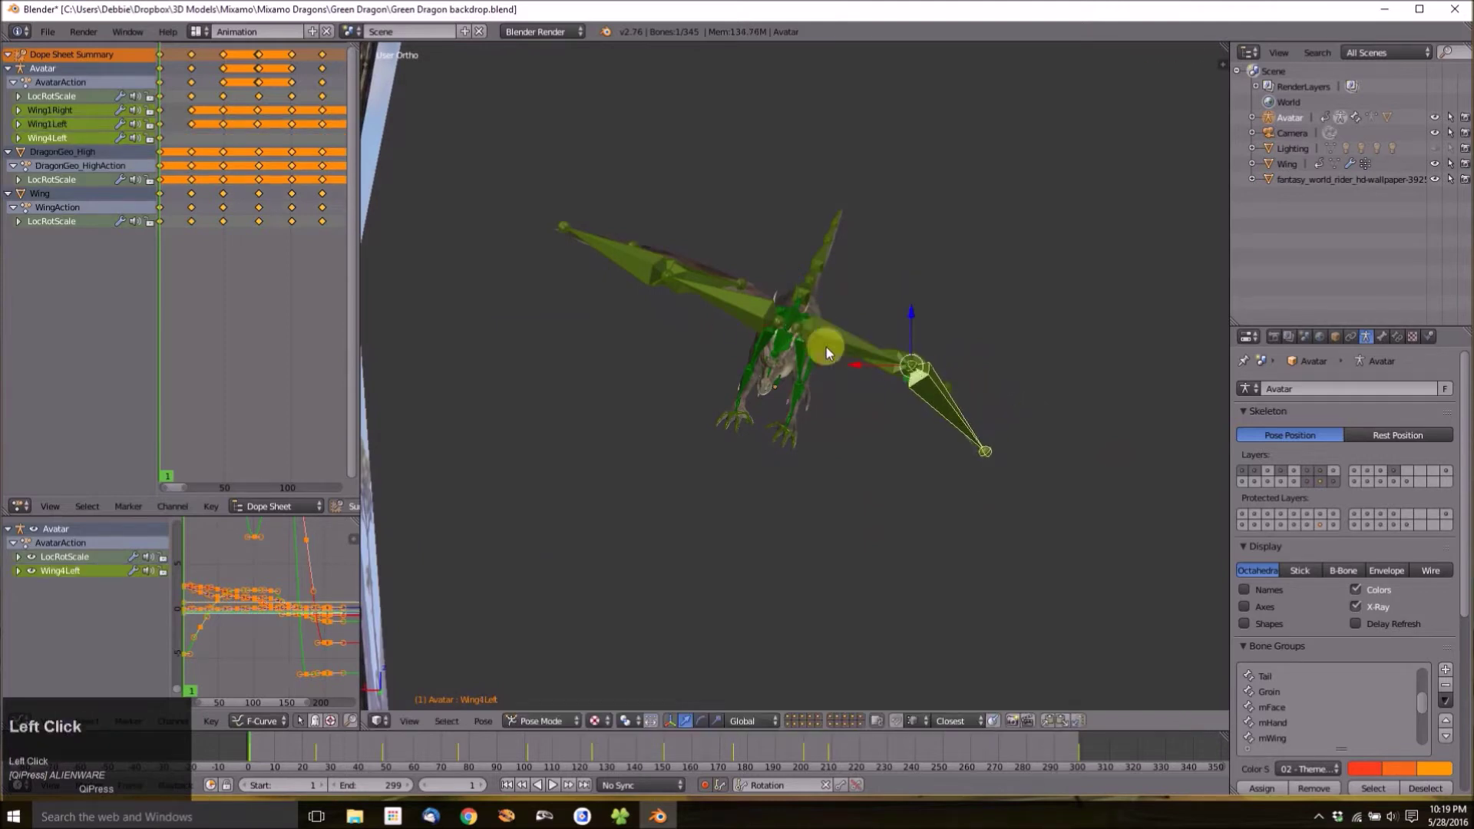
pyautogui.rightClick(621, 264)
pyautogui.press('r')
pyautogui.click(625, 279)
# From the dragon's side, rotate the Wing3Right and Wing2Right bones to shape the right wing's membrane at frame 1.
pyautogui.moveTo(625, 280); pyautogui.dragTo(673, 291, button='middle')
pyautogui.moveTo(902, 204); pyautogui.dragTo(990, 267, button='middle')
pyautogui.rightClick(991, 267)
pyautogui.press('r')
pyautogui.click(994, 280)
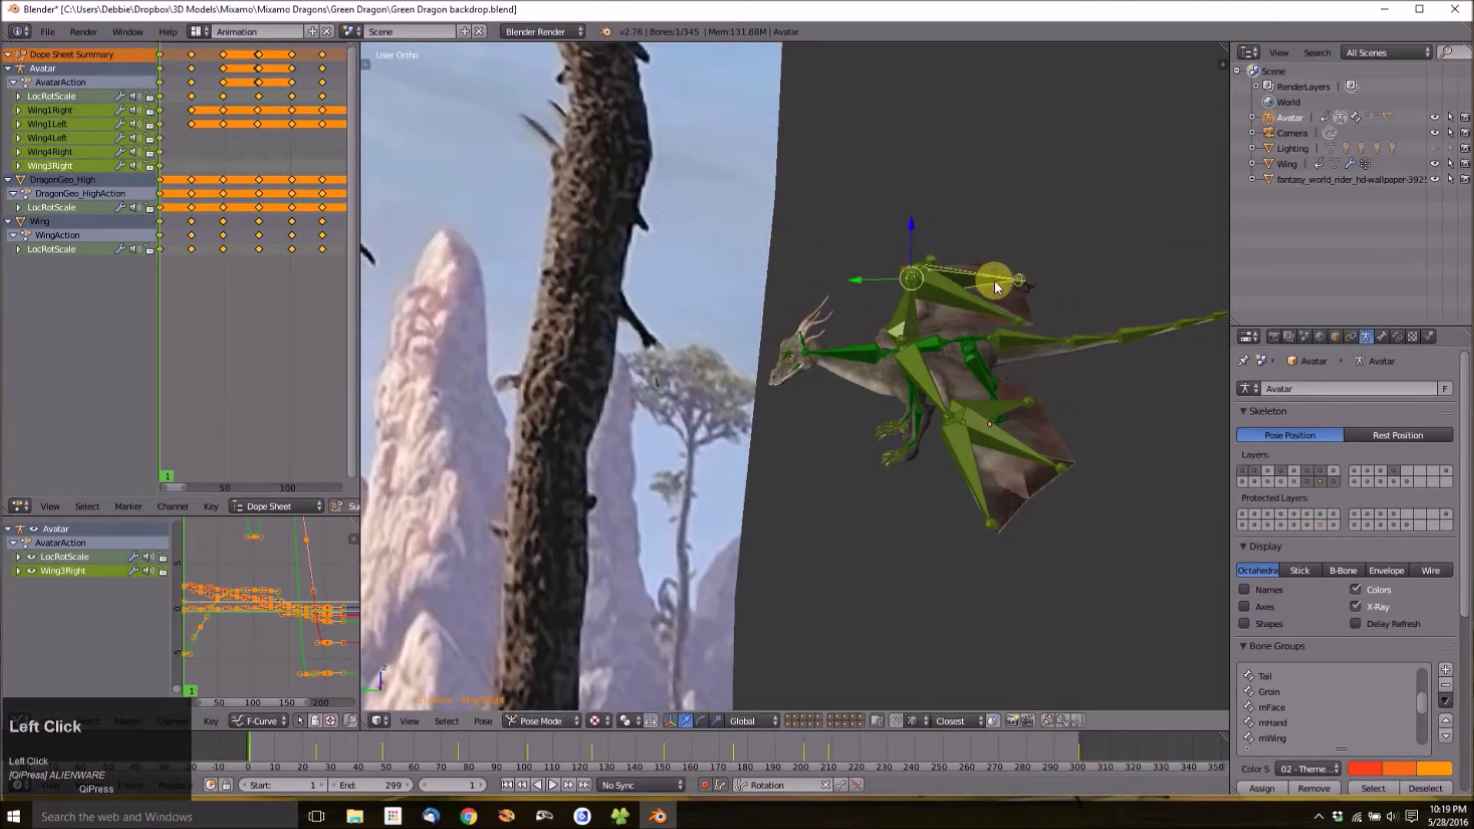
pyautogui.press('r')
pyautogui.click(980, 301)
# Rotate the Wing2Left and Wing3Left bones to shape the left wing's membrane at frame 1.
pyautogui.rightClick(997, 397)
pyautogui.press('r')
pyautogui.click(1054, 415)
pyautogui.rightClick(1023, 447)
pyautogui.moveTo(1023, 447); pyautogui.dragTo(988, 427, button='middle')
pyautogui.press('r')
pyautogui.click(1026, 379)
pyautogui.click(1032, 353)
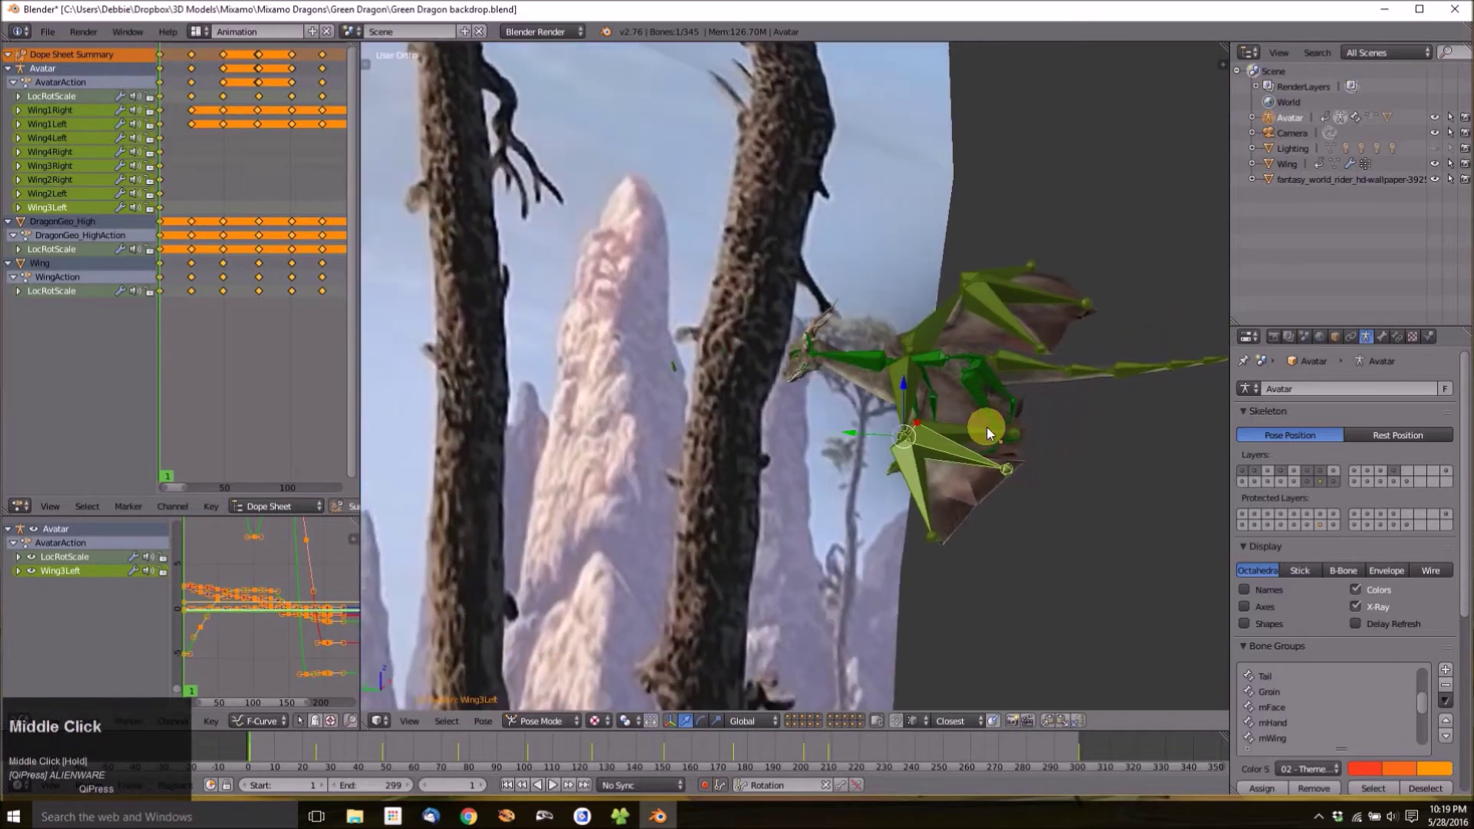
# Fine-tune the rotation of the left wing's membrane bones and of Wing1Right to finish the lowered-wing pose at frame 1.
pyautogui.click(987, 427)
pyautogui.press('r')
pyautogui.moveTo(1021, 330); pyautogui.dragTo(1034, 281, button='middle')
pyautogui.click(1033, 283)
pyautogui.click(1020, 283)
pyautogui.moveTo(997, 319); pyautogui.dragTo(955, 317, button='middle')
pyautogui.click(725, 356)
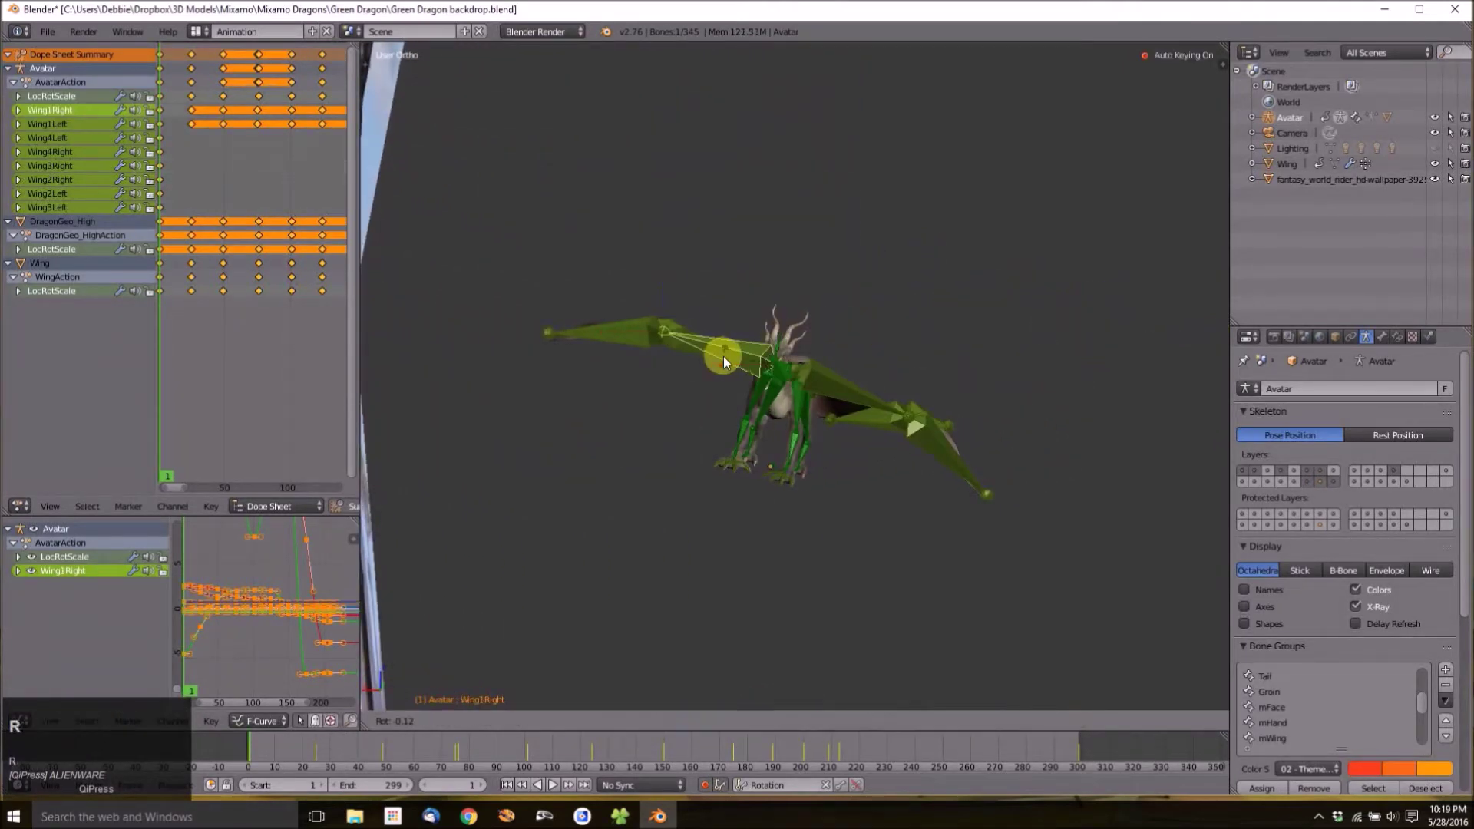
# Select all eight wing bones, Wing1 to Wing4 on both sides, and copy their lowered pose.
pyautogui.moveTo(723, 365); pyautogui.dragTo(672, 411, button='middle')
pyautogui.keyDown('shift'); pyautogui.rightClick(652, 381); pyautogui.keyUp('shift')
pyautogui.keyDown('shift'); pyautogui.rightClick(736, 380); pyautogui.keyUp('shift')
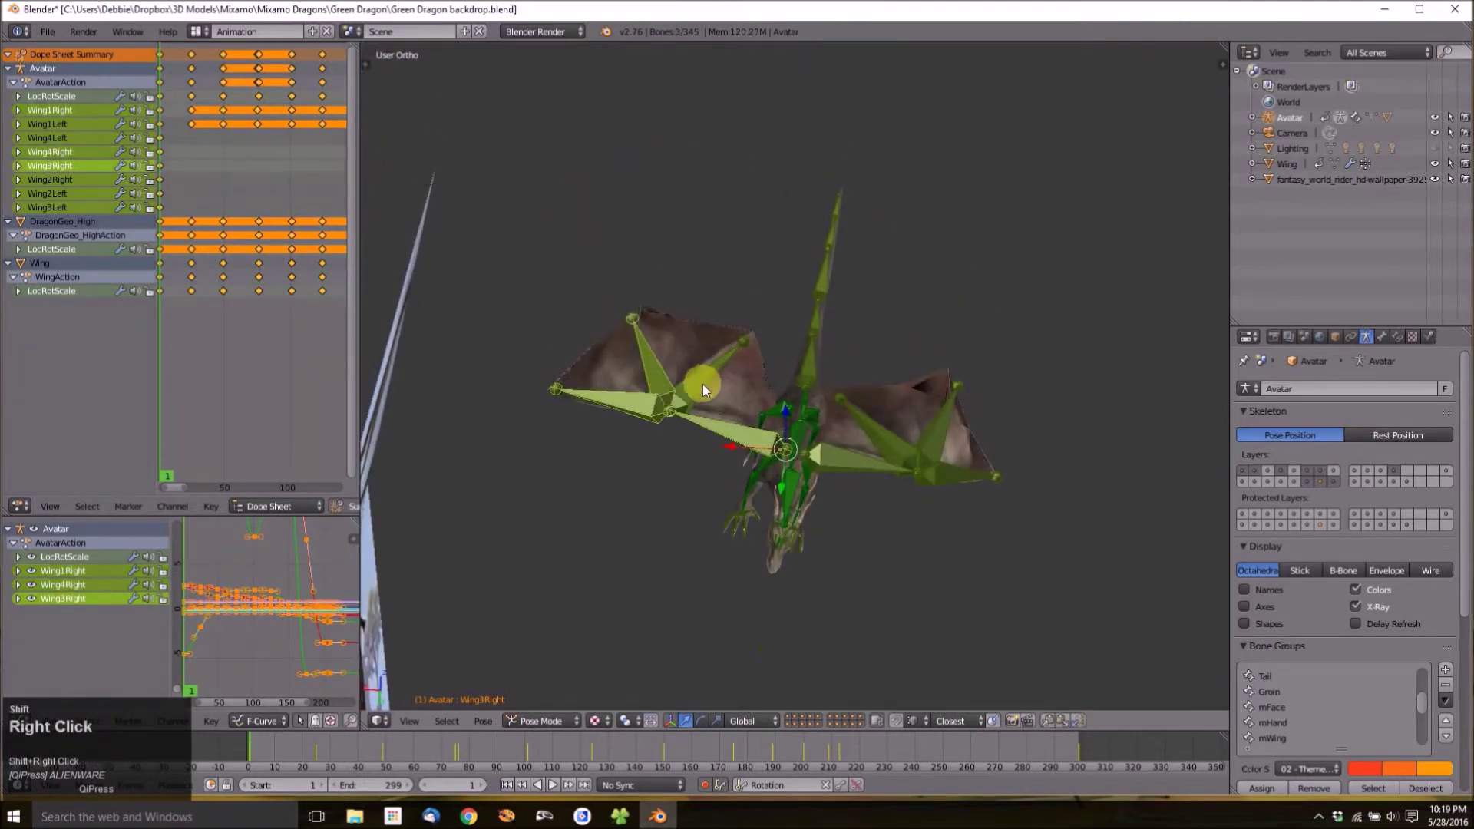
pyautogui.keyDown('shift'); pyautogui.rightClick(877, 432); pyautogui.keyUp('shift')
pyautogui.keyDown('shift'); pyautogui.rightClick(942, 435); pyautogui.keyUp('shift')
pyautogui.keyDown('shift'); pyautogui.rightClick(938, 471); pyautogui.keyUp('shift')
pyautogui.keyDown('shift'); pyautogui.rightClick(848, 464); pyautogui.keyUp('shift')
pyautogui.keyDown('shift'); pyautogui.rightClick(855, 476); pyautogui.keyUp('shift')
pyautogui.keyDown('shift'); pyautogui.rightClick(871, 480); pyautogui.keyUp('shift')
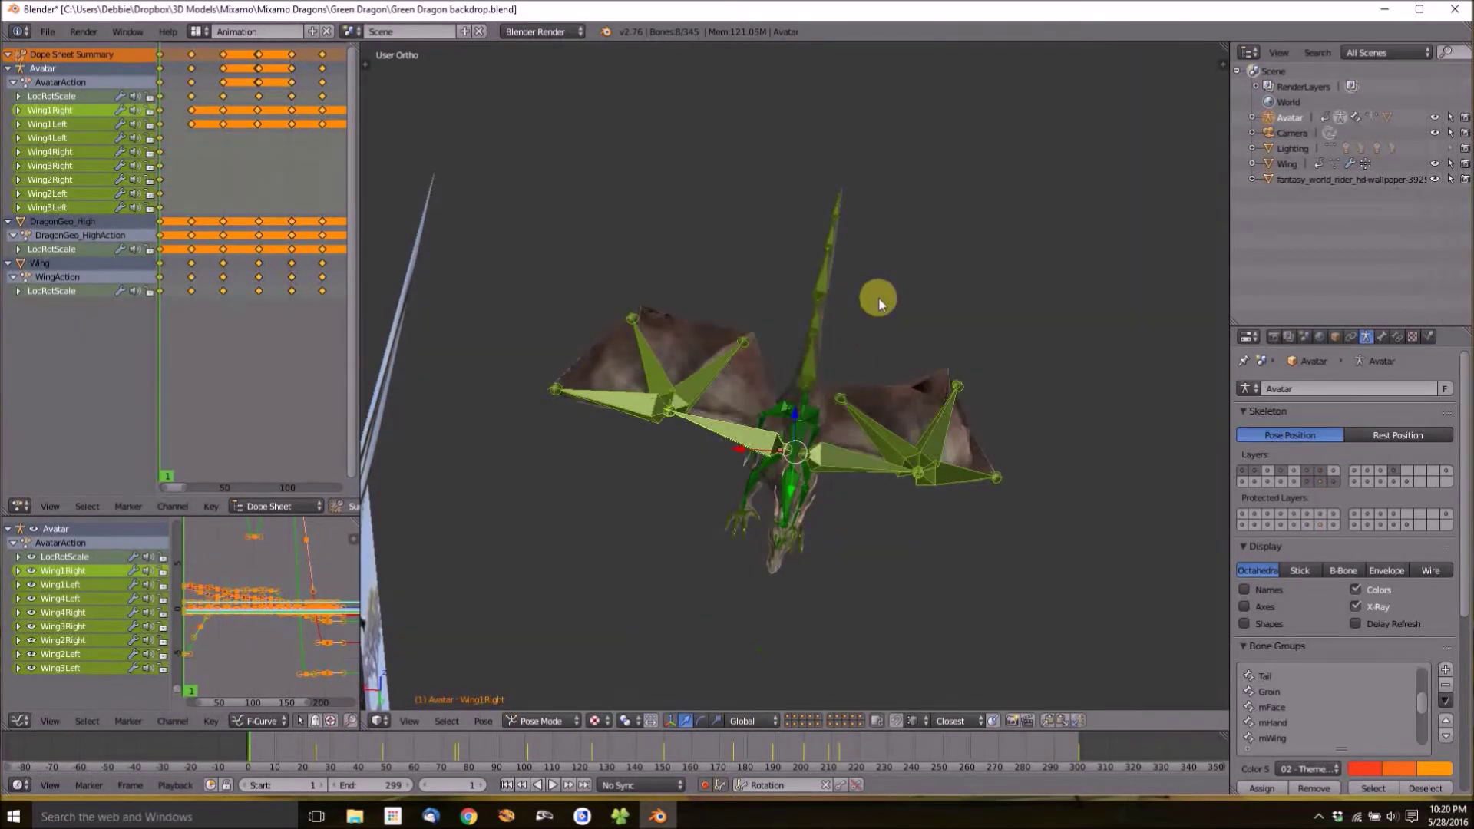
pyautogui.press('ctrl')
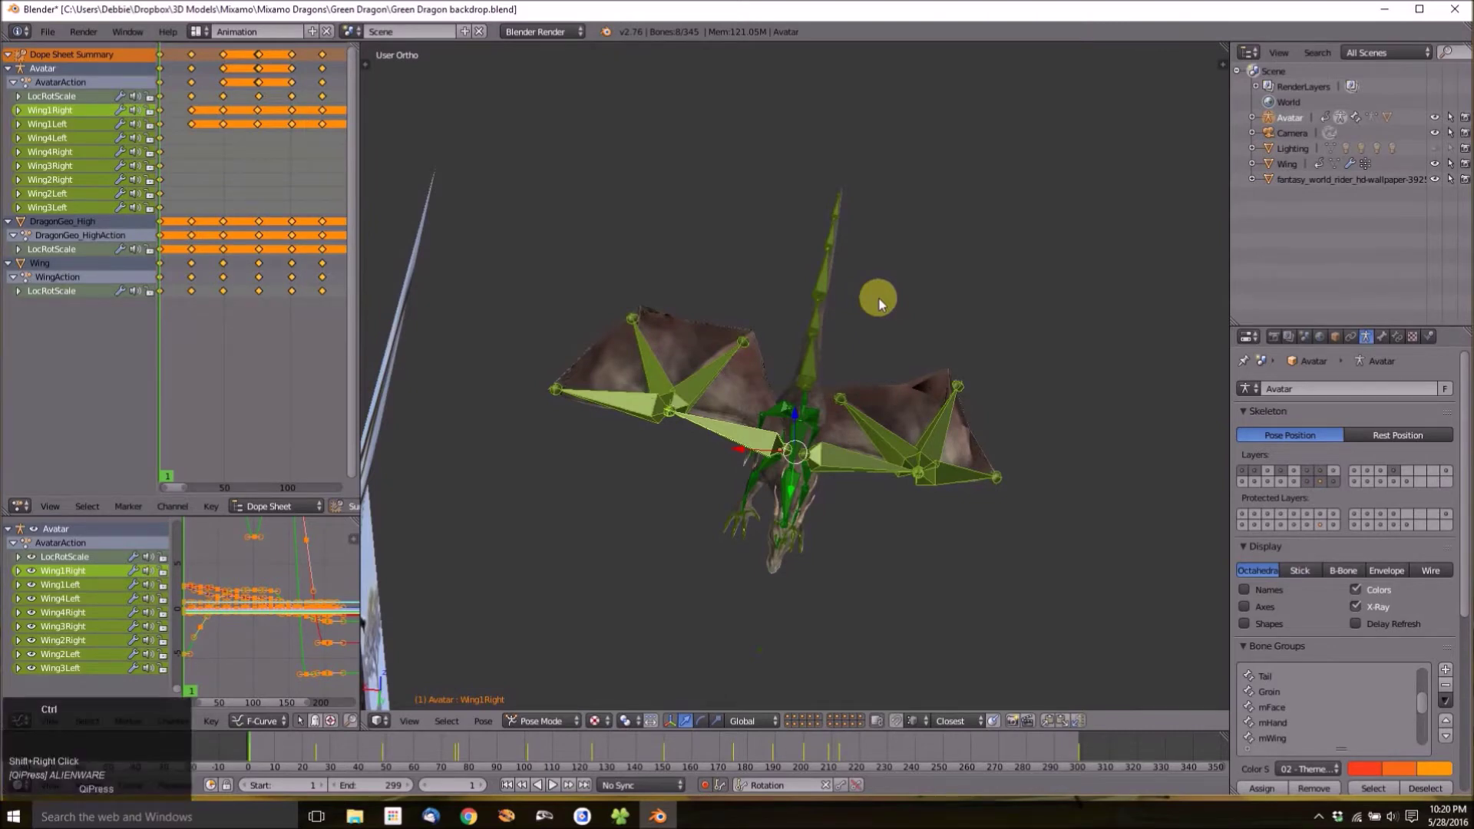
# Paste the lowered-wing pose onto the eight wing bones at frames 10 and 35.
pyautogui.click(276, 761)
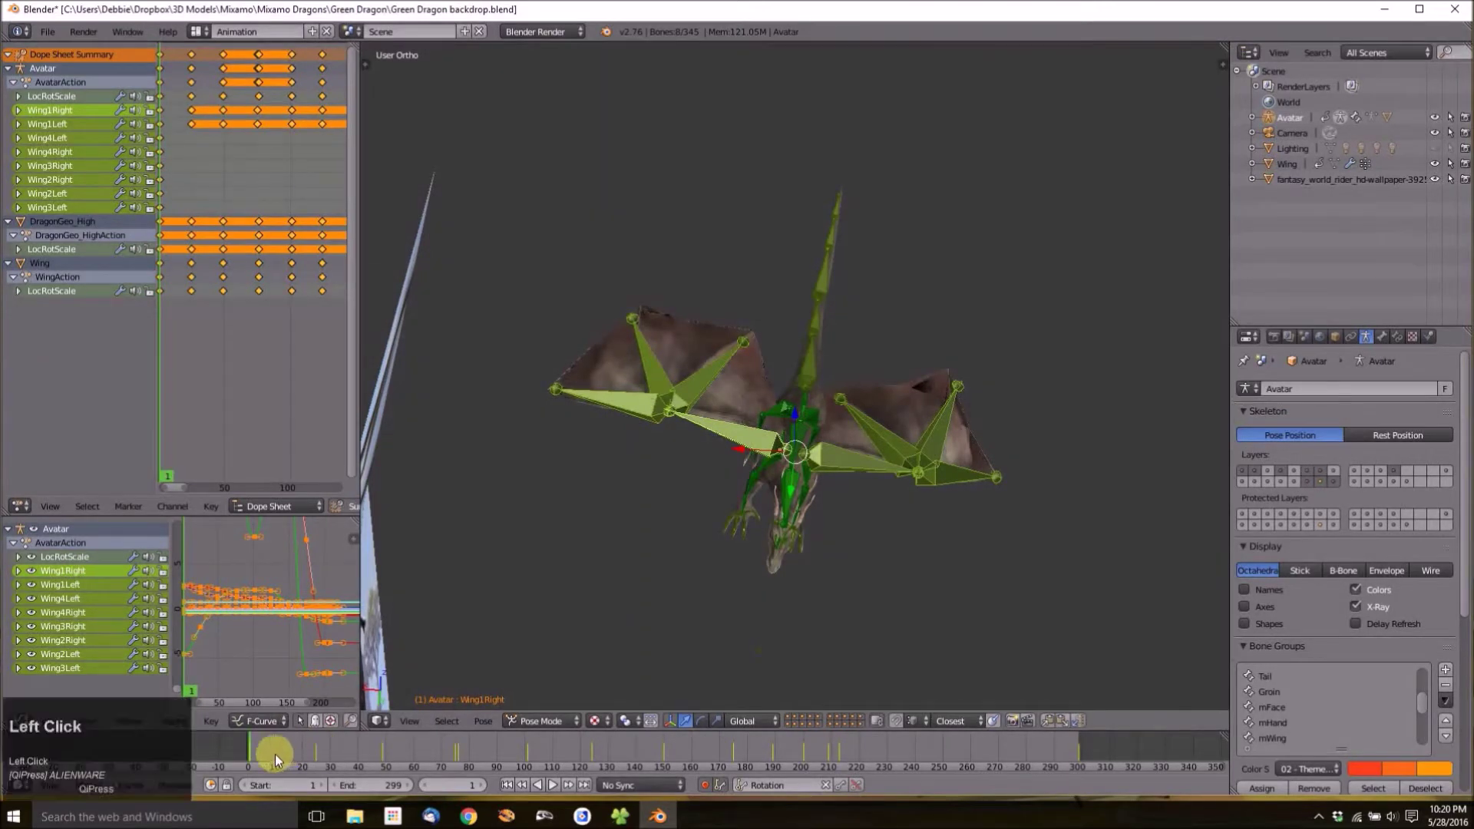
pyautogui.hotkey('ctrl', 'v')
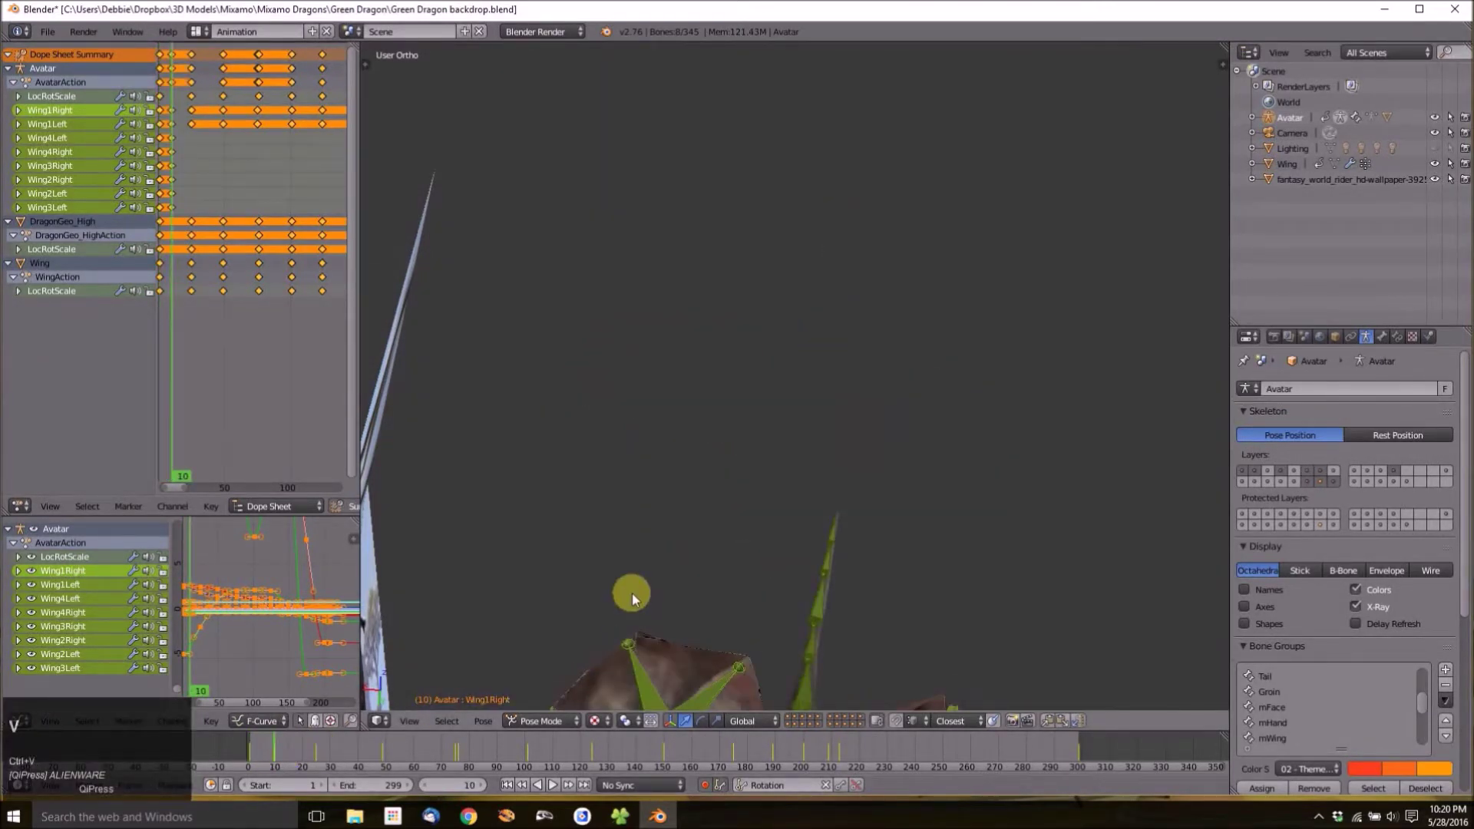
pyautogui.click(347, 752)
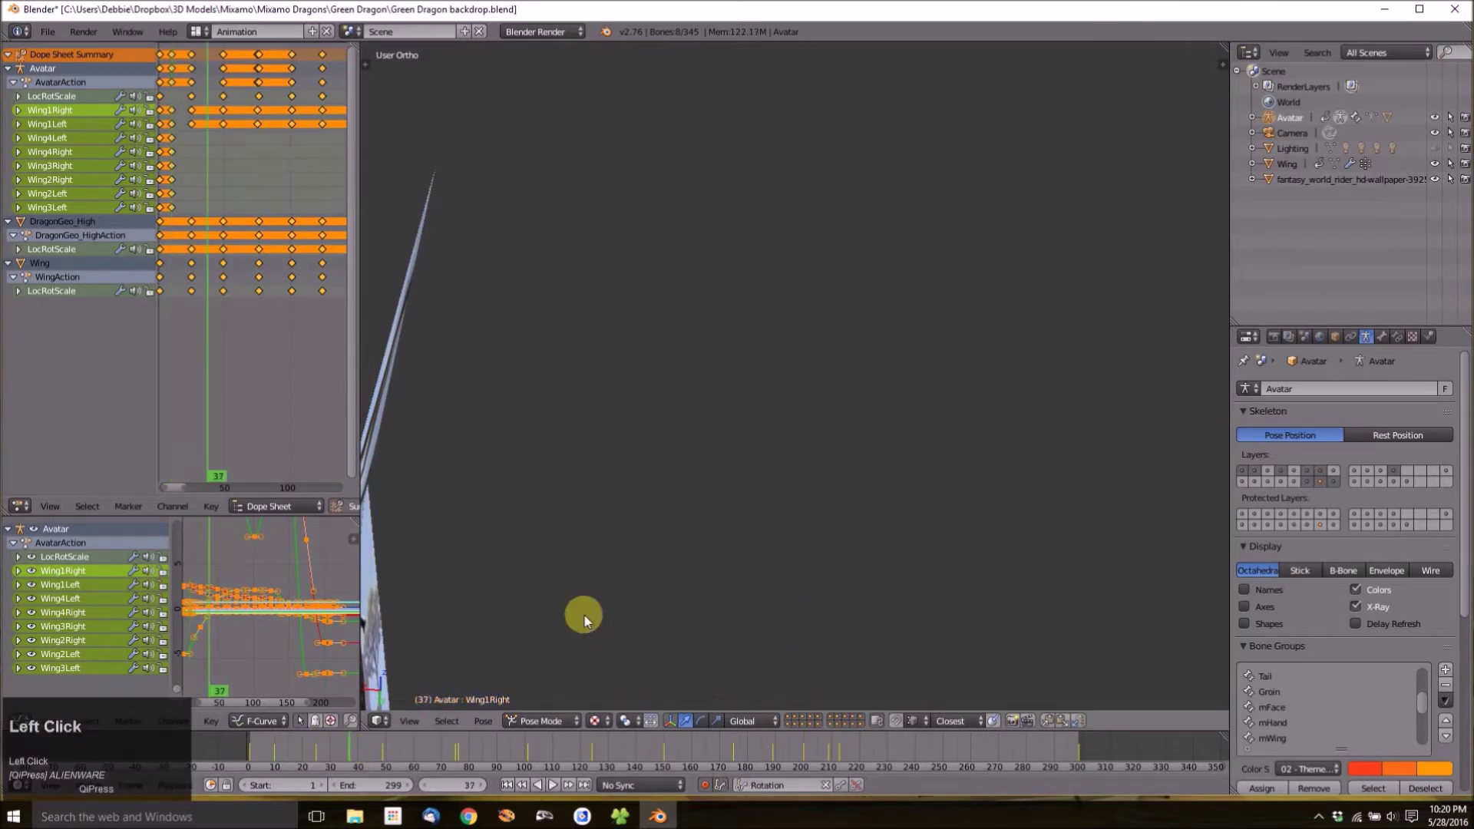
pyautogui.click(354, 748)
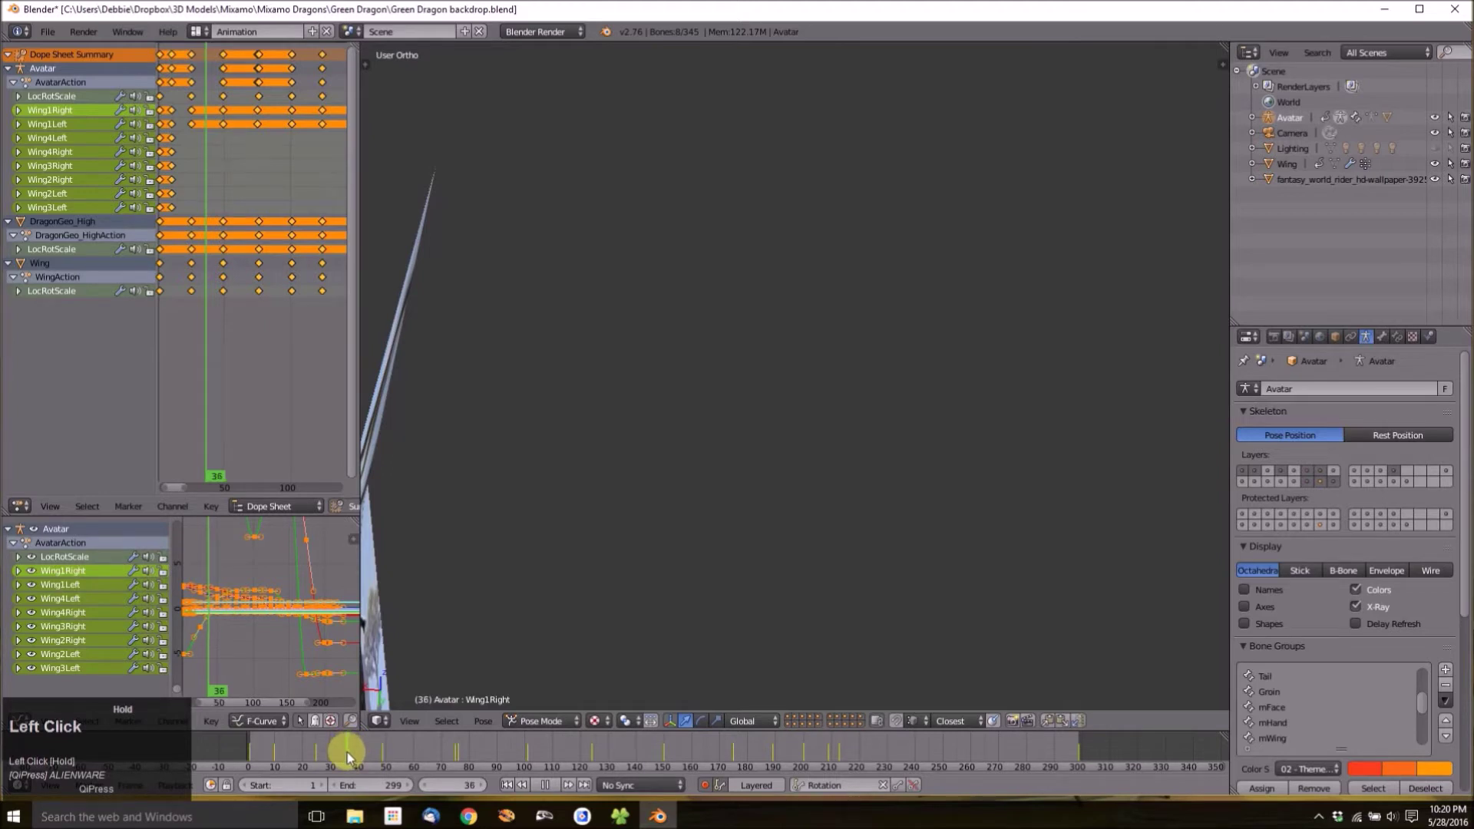
pyautogui.moveTo(347, 752); pyautogui.dragTo(344, 752)
pyautogui.hotkey('ctrl', 'v')
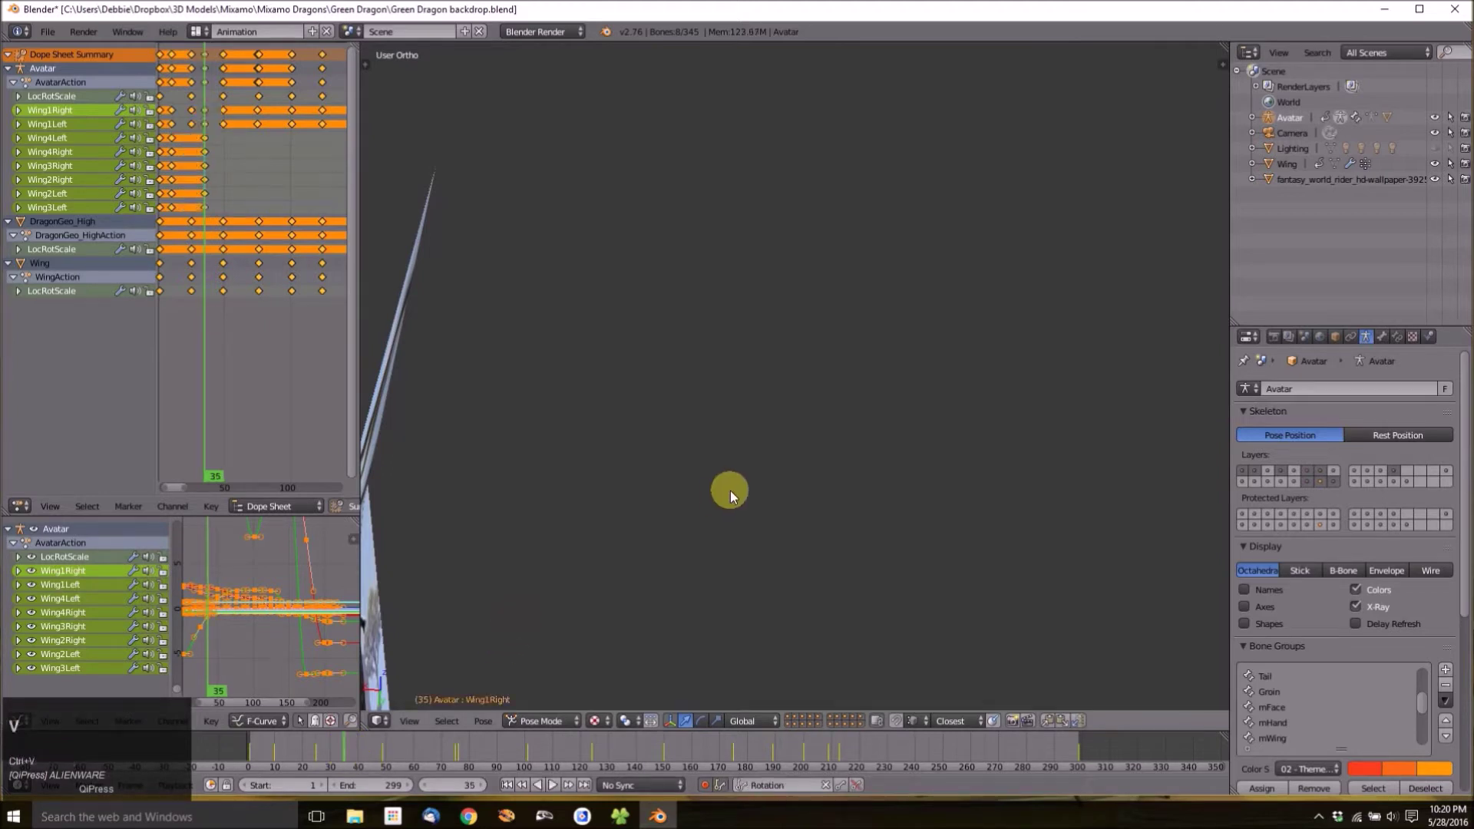
# In the camera view, paste the lowered-wing pose onto the wing bones at frames 60 and 85.
pyautogui.press('KP_0')
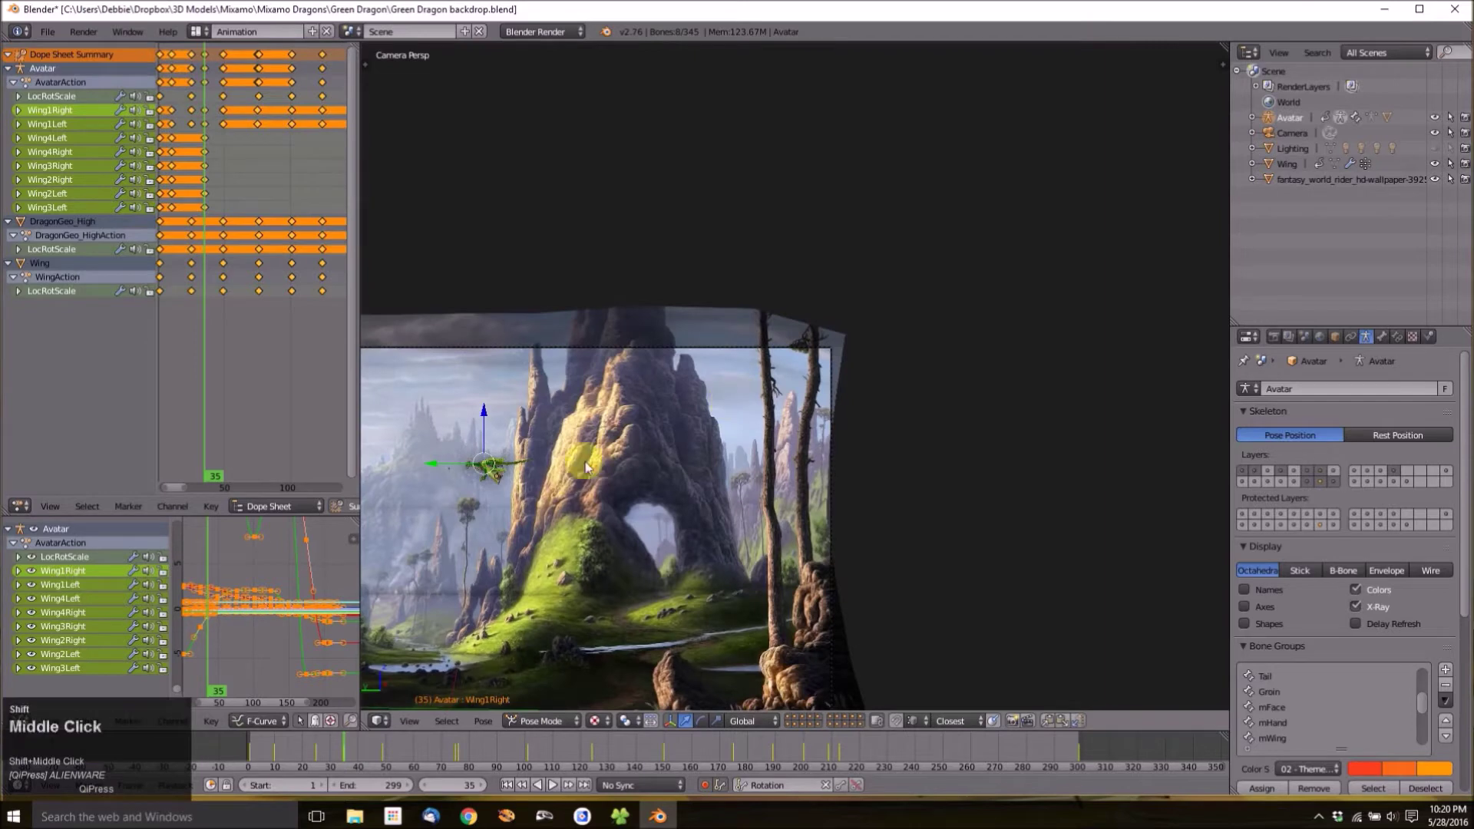
pyautogui.keyDown('shift'); pyautogui.moveTo(740, 394); pyautogui.dragTo(863, 369, button='middle'); pyautogui.keyUp('shift')
pyautogui.scroll(3, 827, 362)
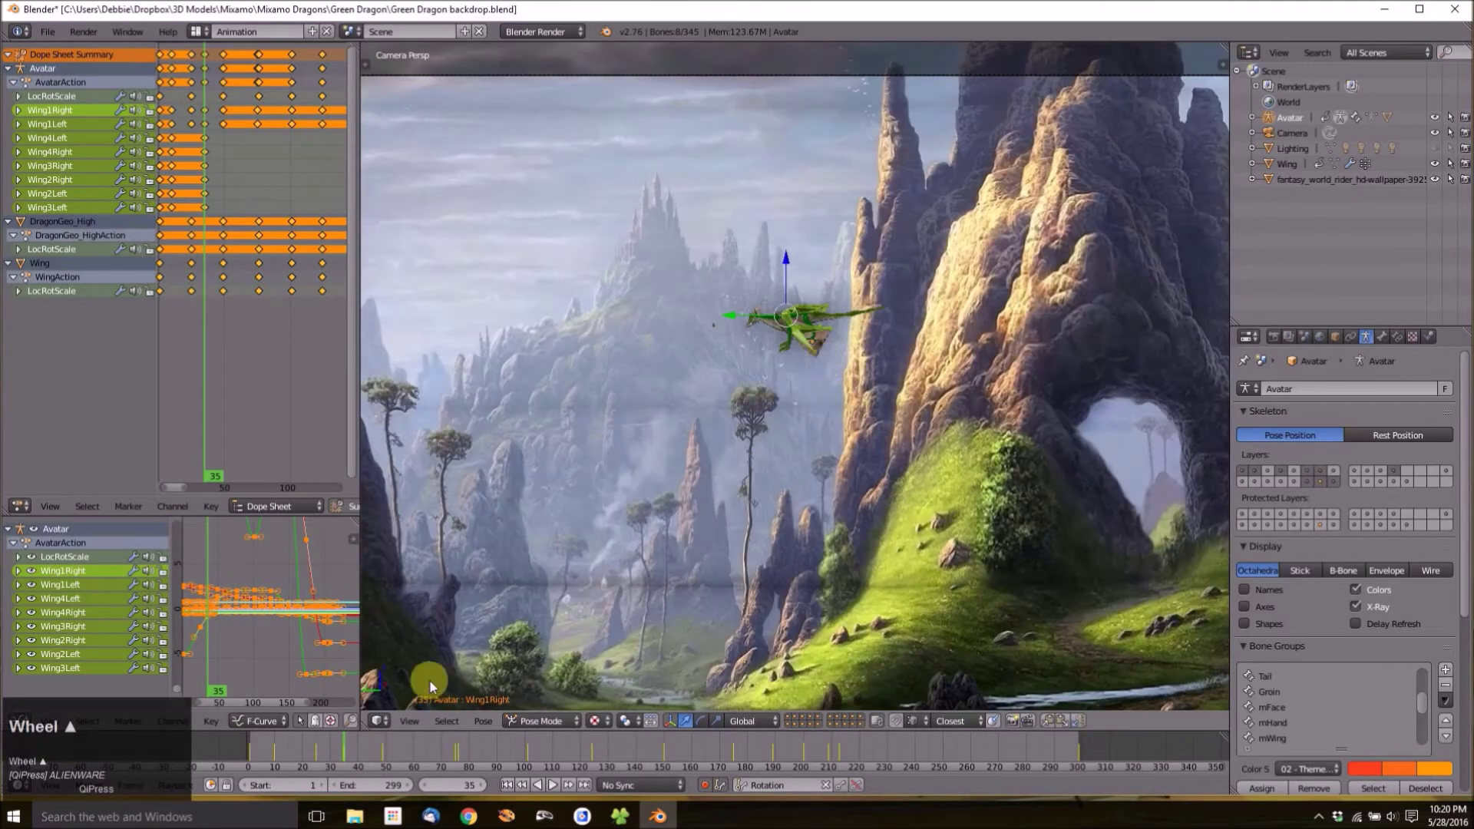
pyautogui.moveTo(253, 756); pyautogui.dragTo(415, 752)
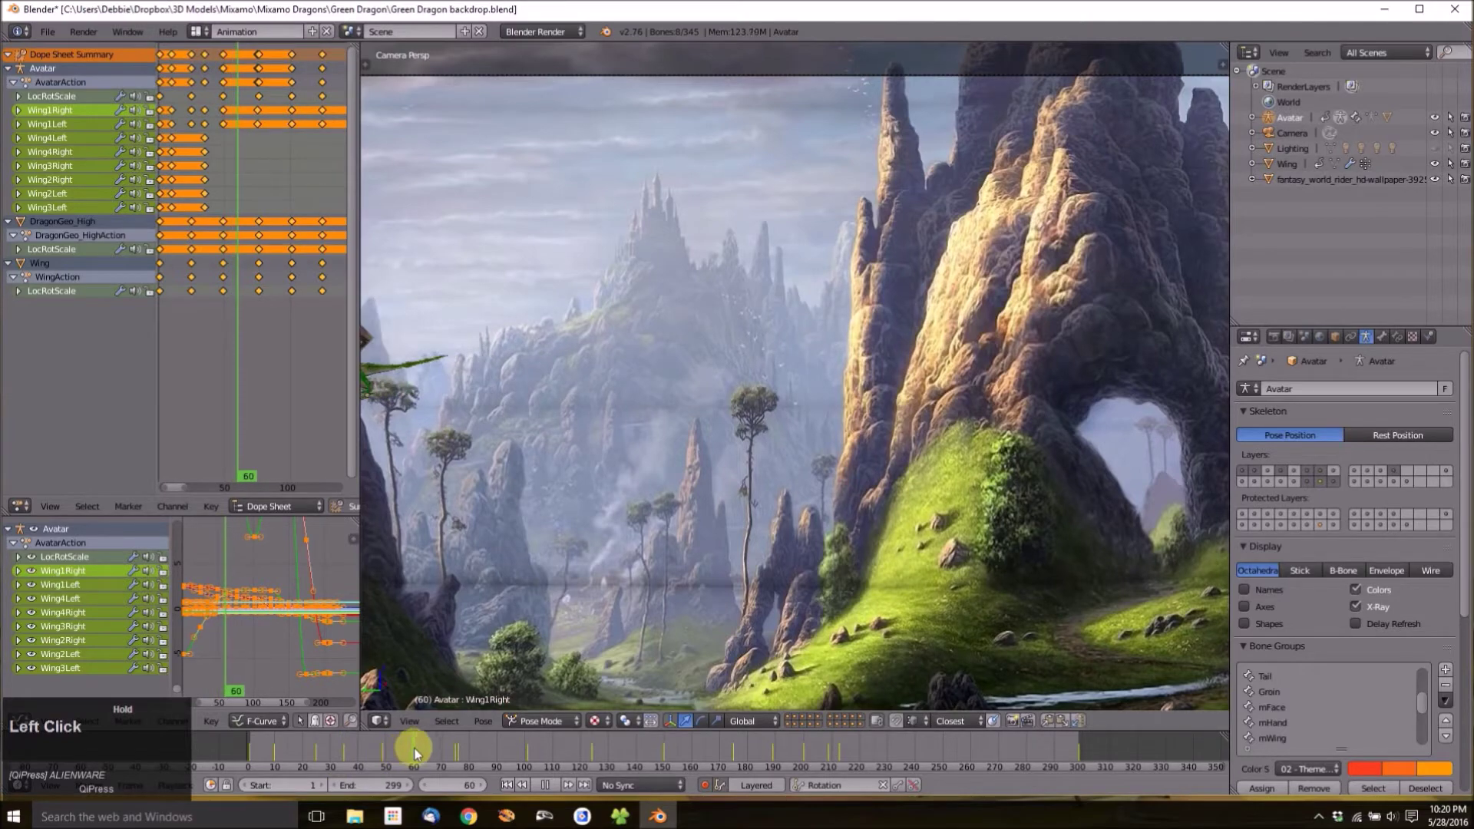
pyautogui.keyDown('shift'); pyautogui.moveTo(565, 438); pyautogui.dragTo(806, 355, button='middle'); pyautogui.keyUp('shift')
pyautogui.scroll(2, 795, 426)
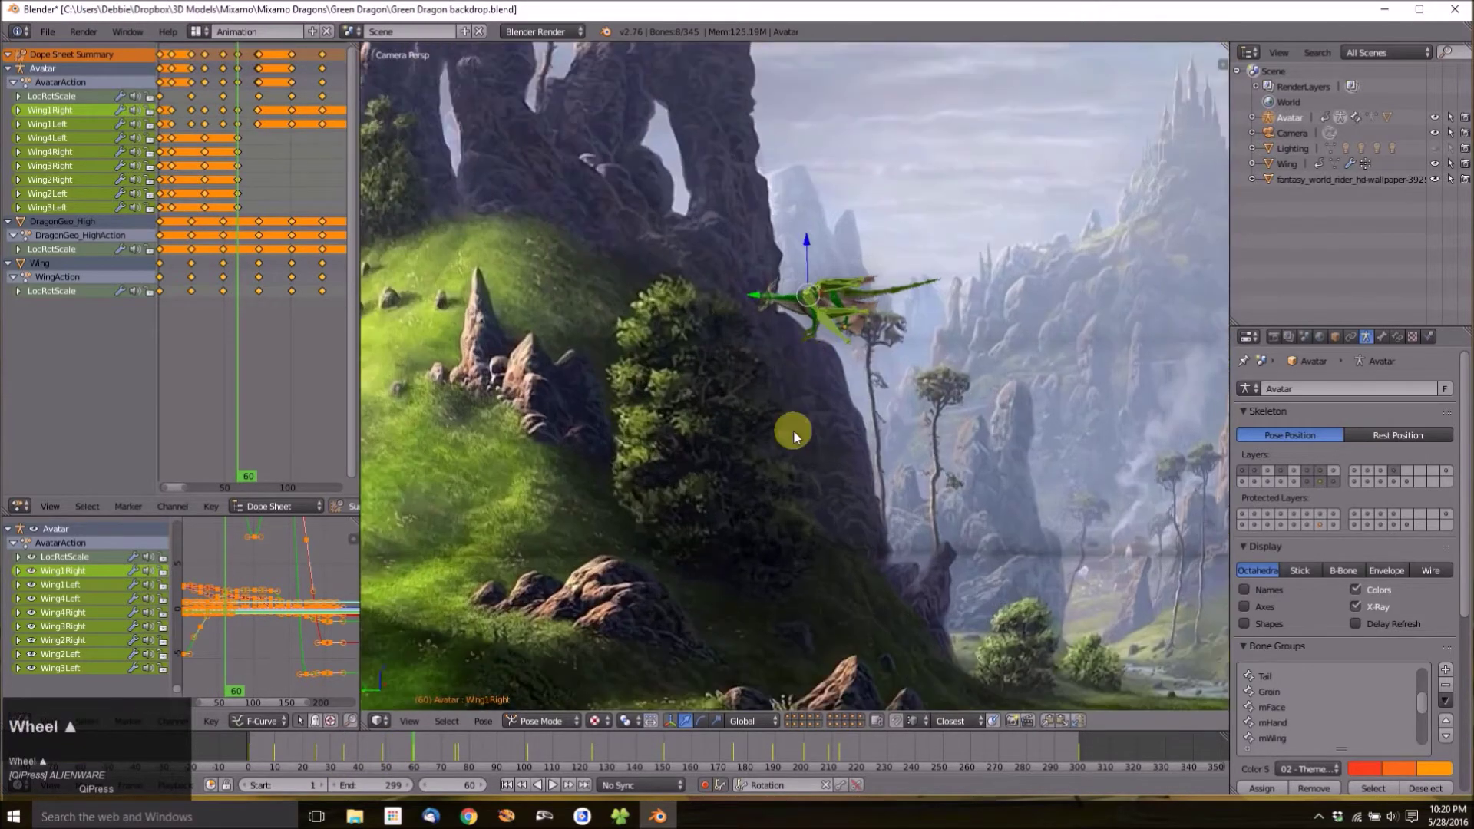
pyautogui.click(485, 747)
pyautogui.hotkey('ctrl', 'v')
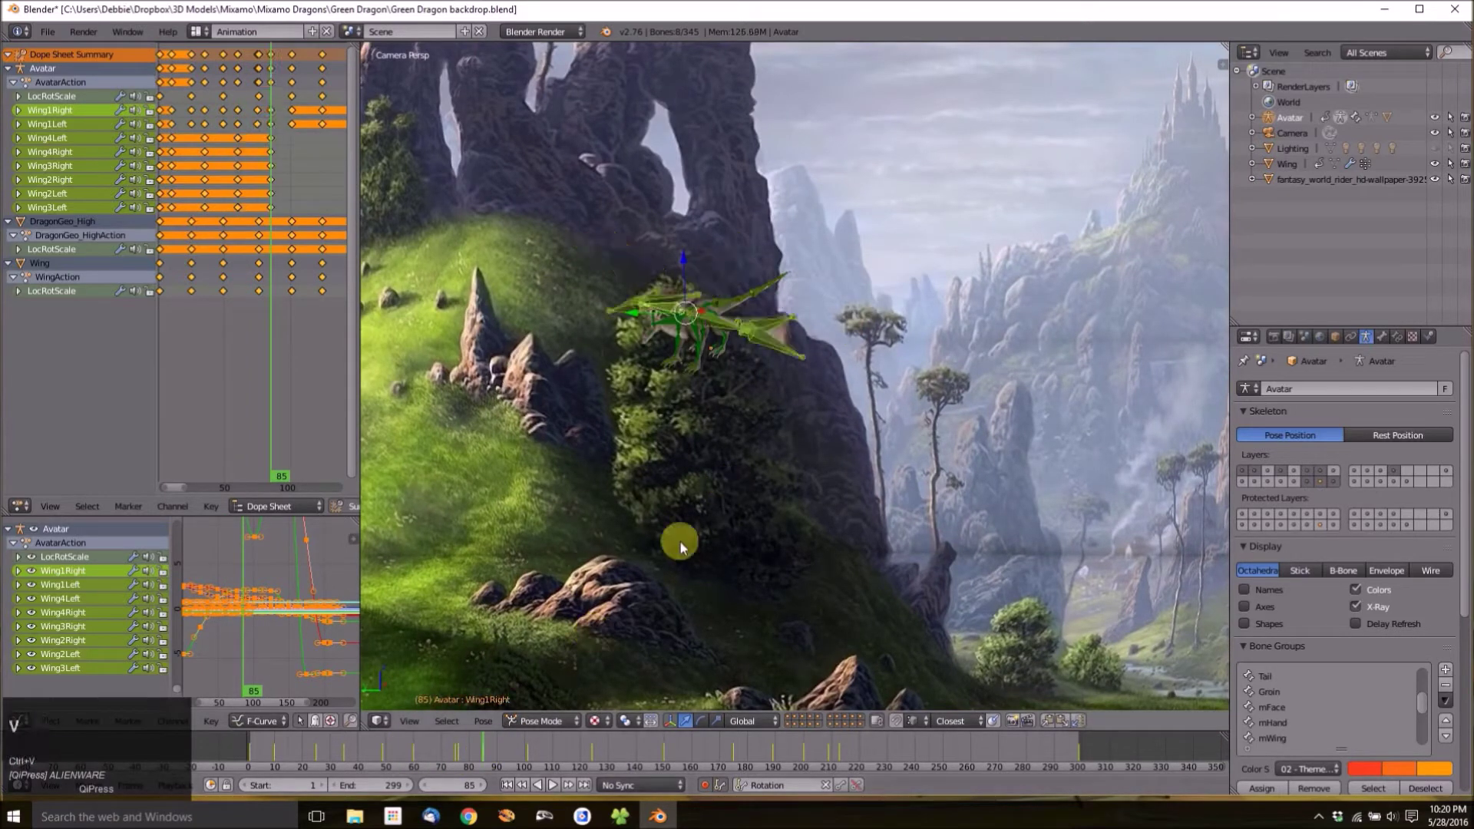
# Paste the lowered-wing pose onto the wing bones at frames 110 and 135.
pyautogui.click(550, 753)
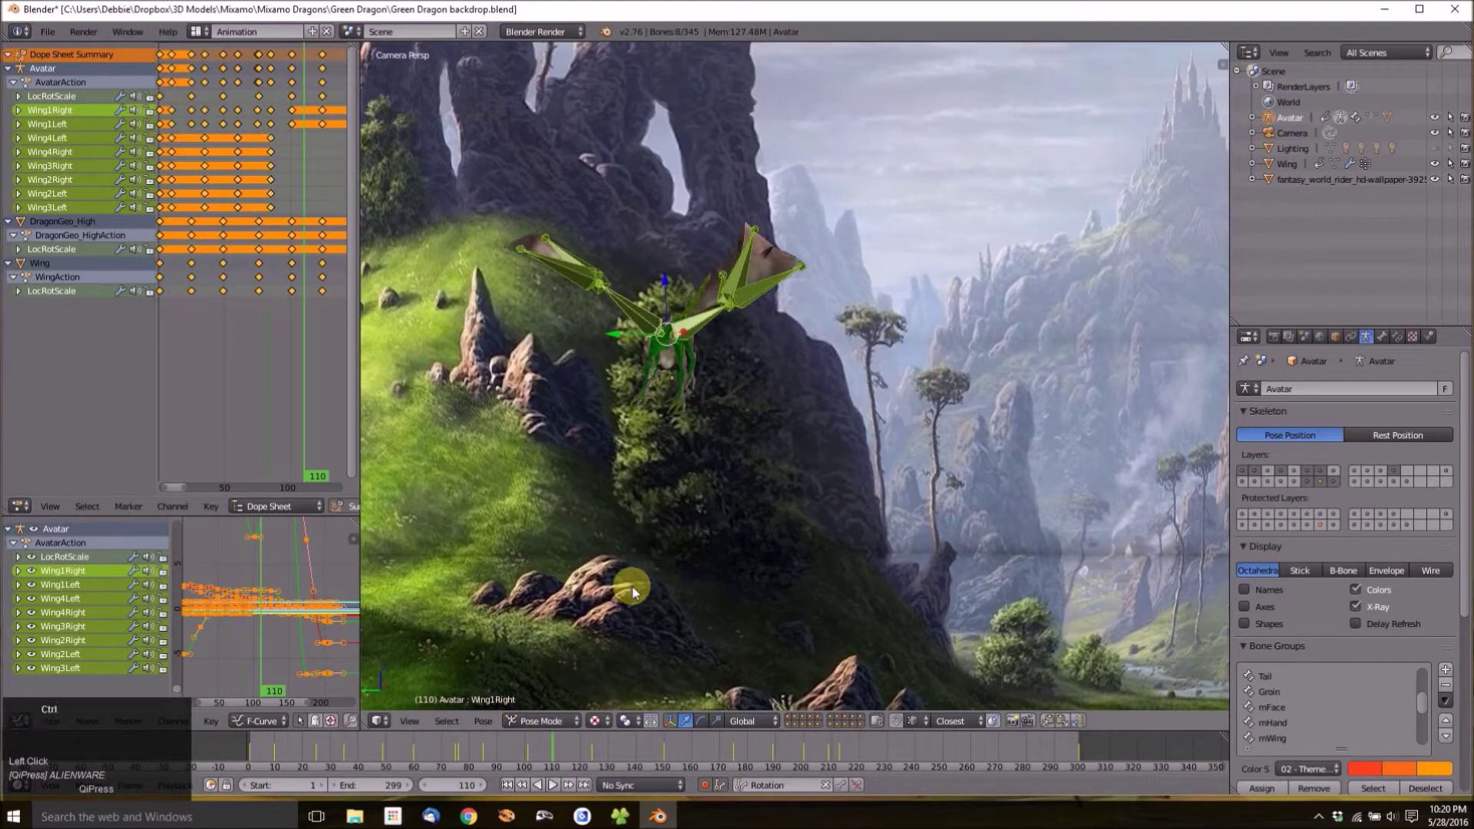
pyautogui.hotkey('ctrl', 'v')
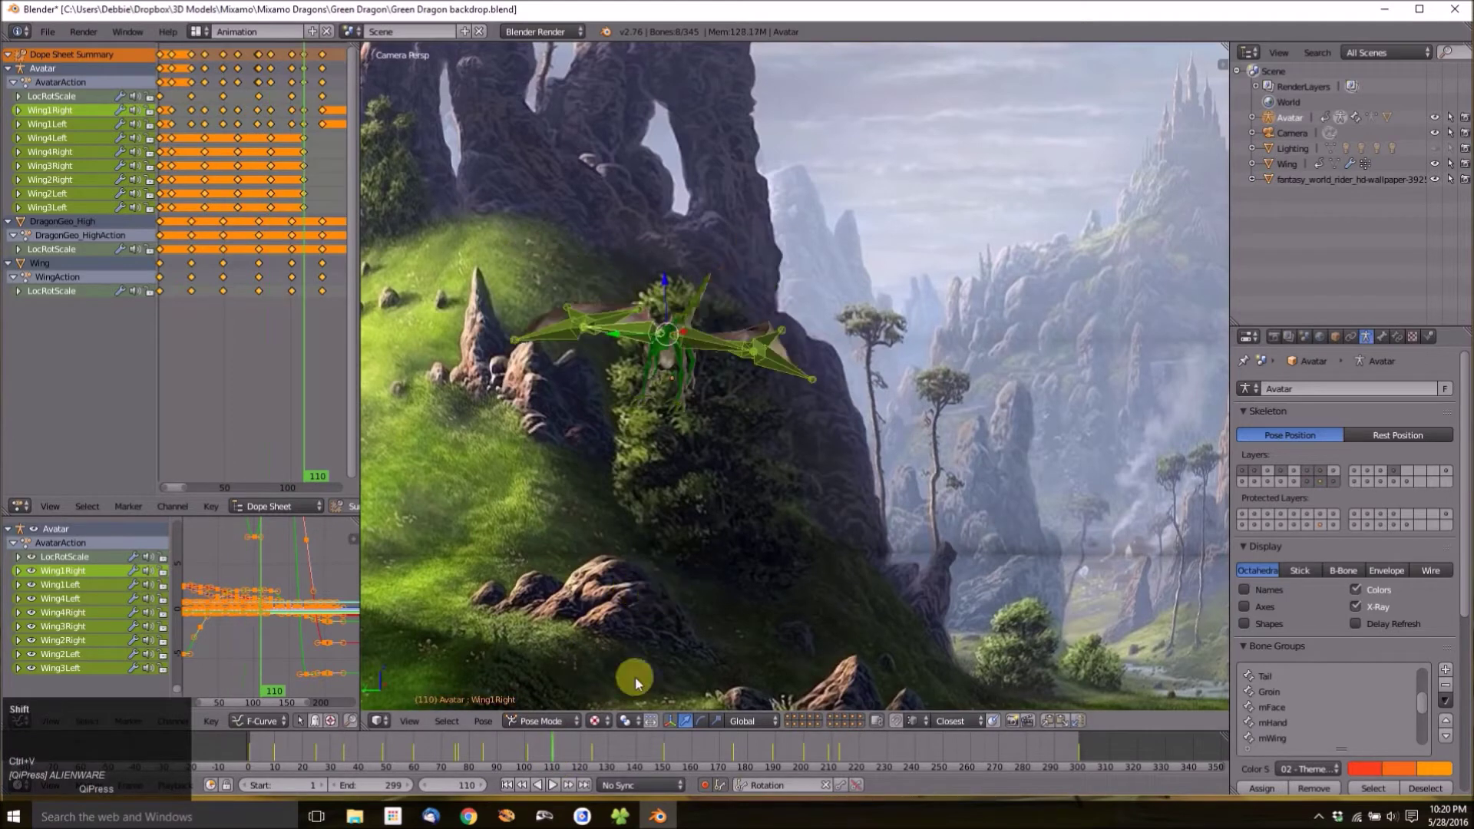
pyautogui.click(624, 752)
pyautogui.keyDown('shift'); pyautogui.moveTo(793, 562); pyautogui.dragTo(734, 366, button='middle'); pyautogui.keyUp('shift')
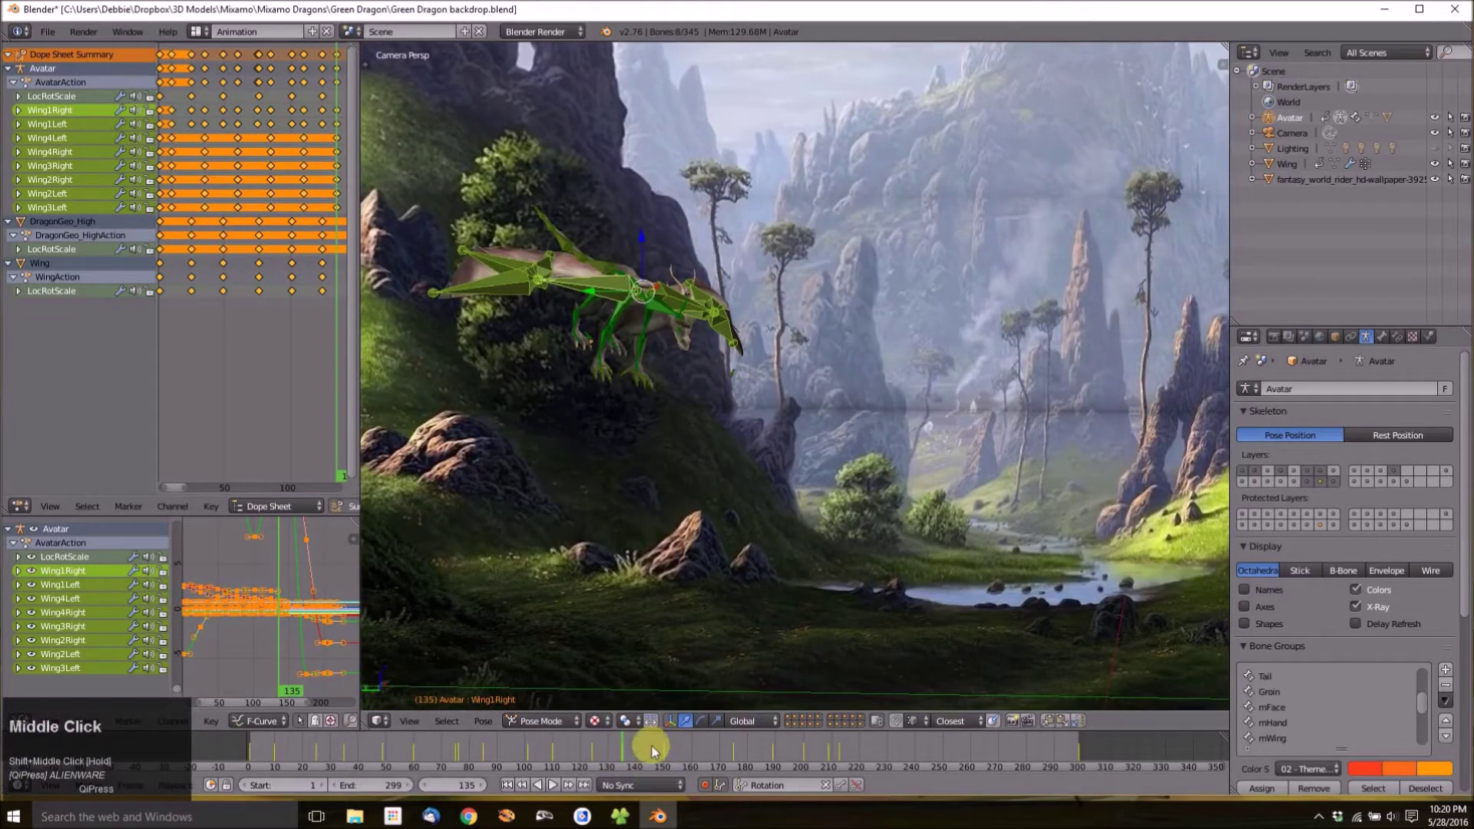
# Paste the lowered-wing pose onto the selected wing bones at frame 160.
pyautogui.click(694, 755)
pyautogui.keyDown('shift'); pyautogui.moveTo(998, 538); pyautogui.dragTo(696, 418, button='middle'); pyautogui.keyUp('shift')
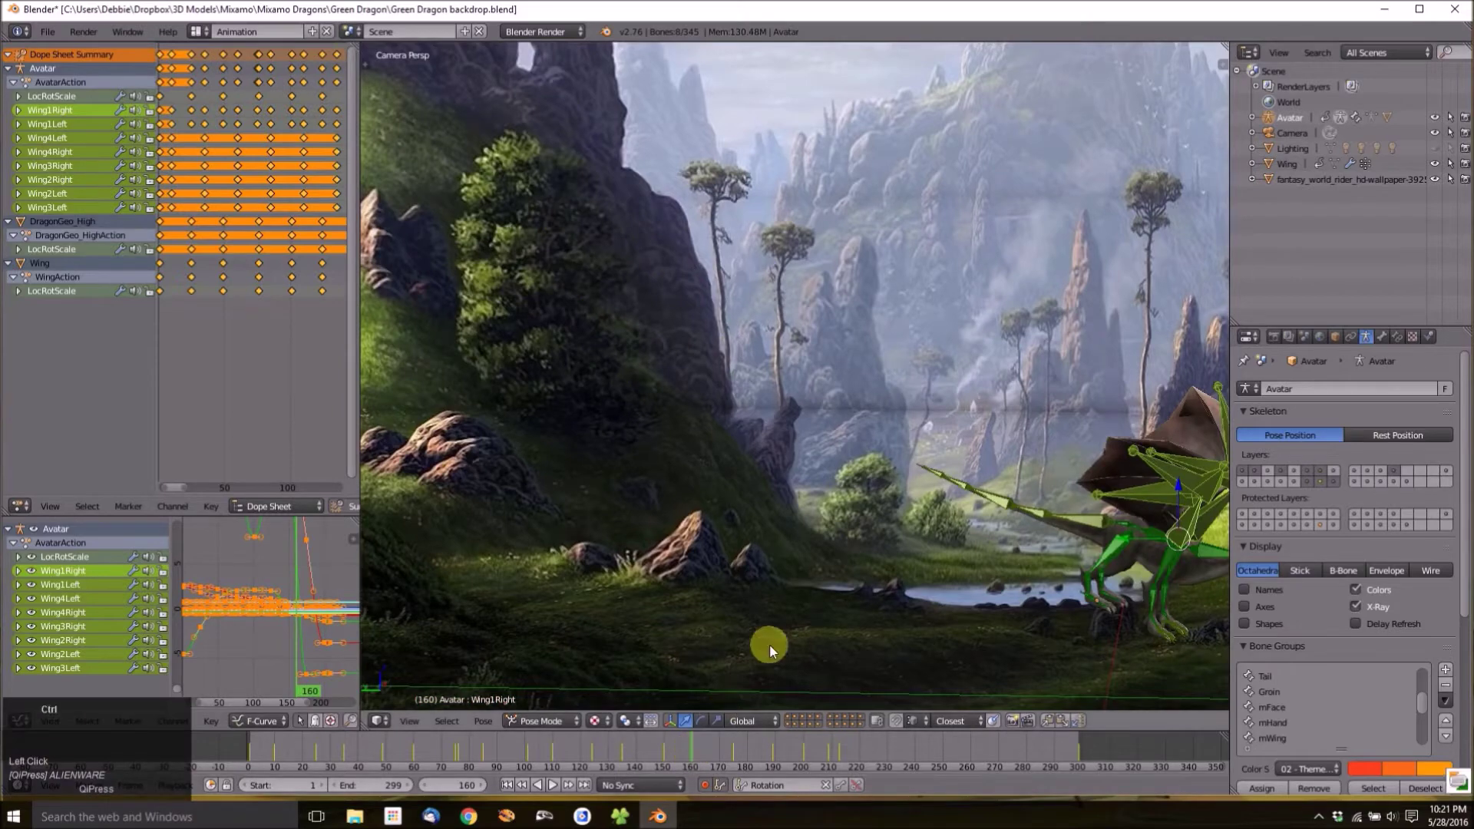
pyautogui.keyDown('shift'); pyautogui.moveTo(859, 492); pyautogui.dragTo(689, 443, button='middle'); pyautogui.keyUp('shift')
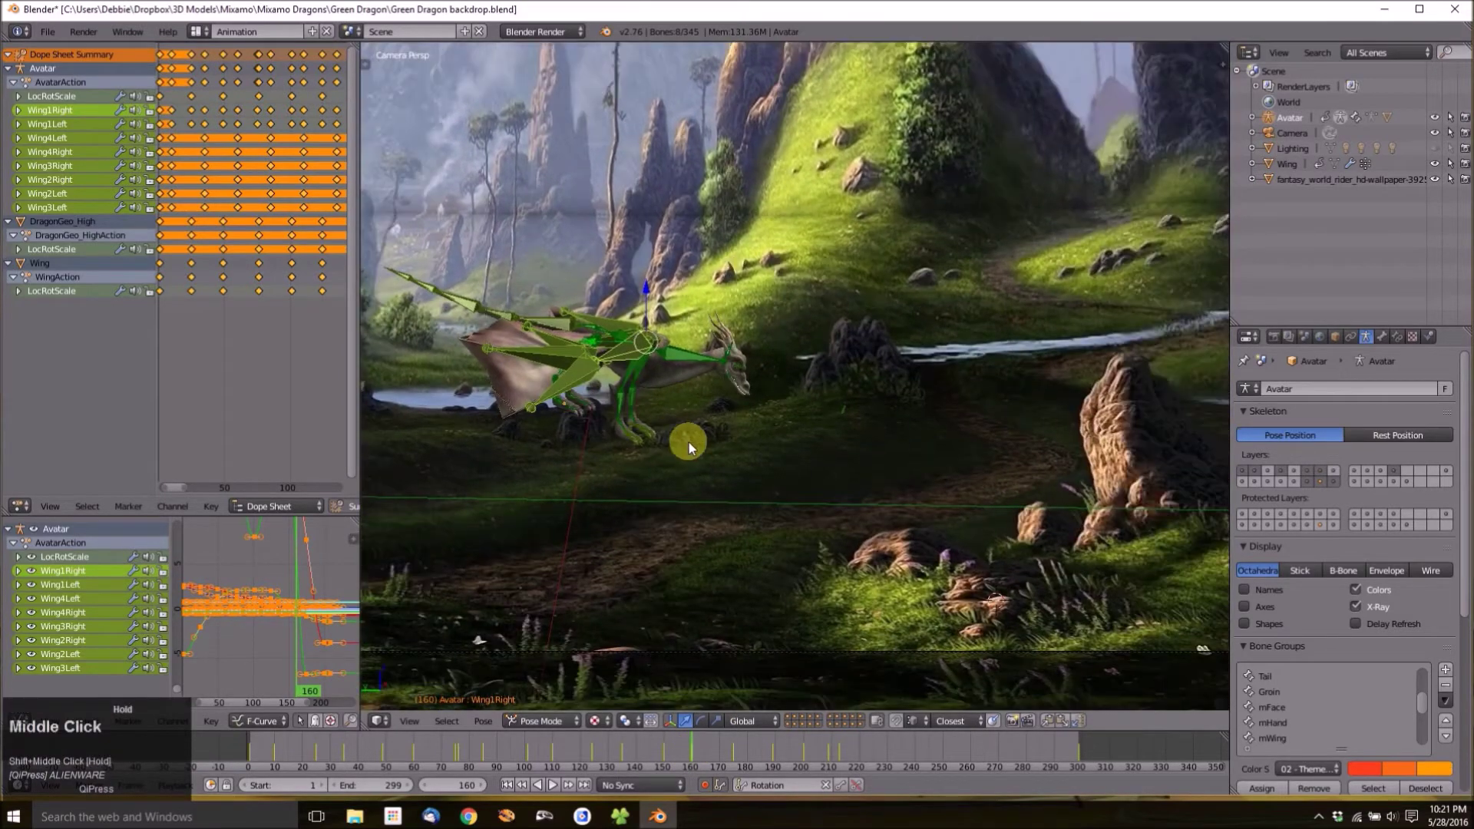
pyautogui.scroll(-3, 691, 445)
# Paste the lowered-wing pose onto the wing bones at frames 182 and 195.
pyautogui.click(480, 755)
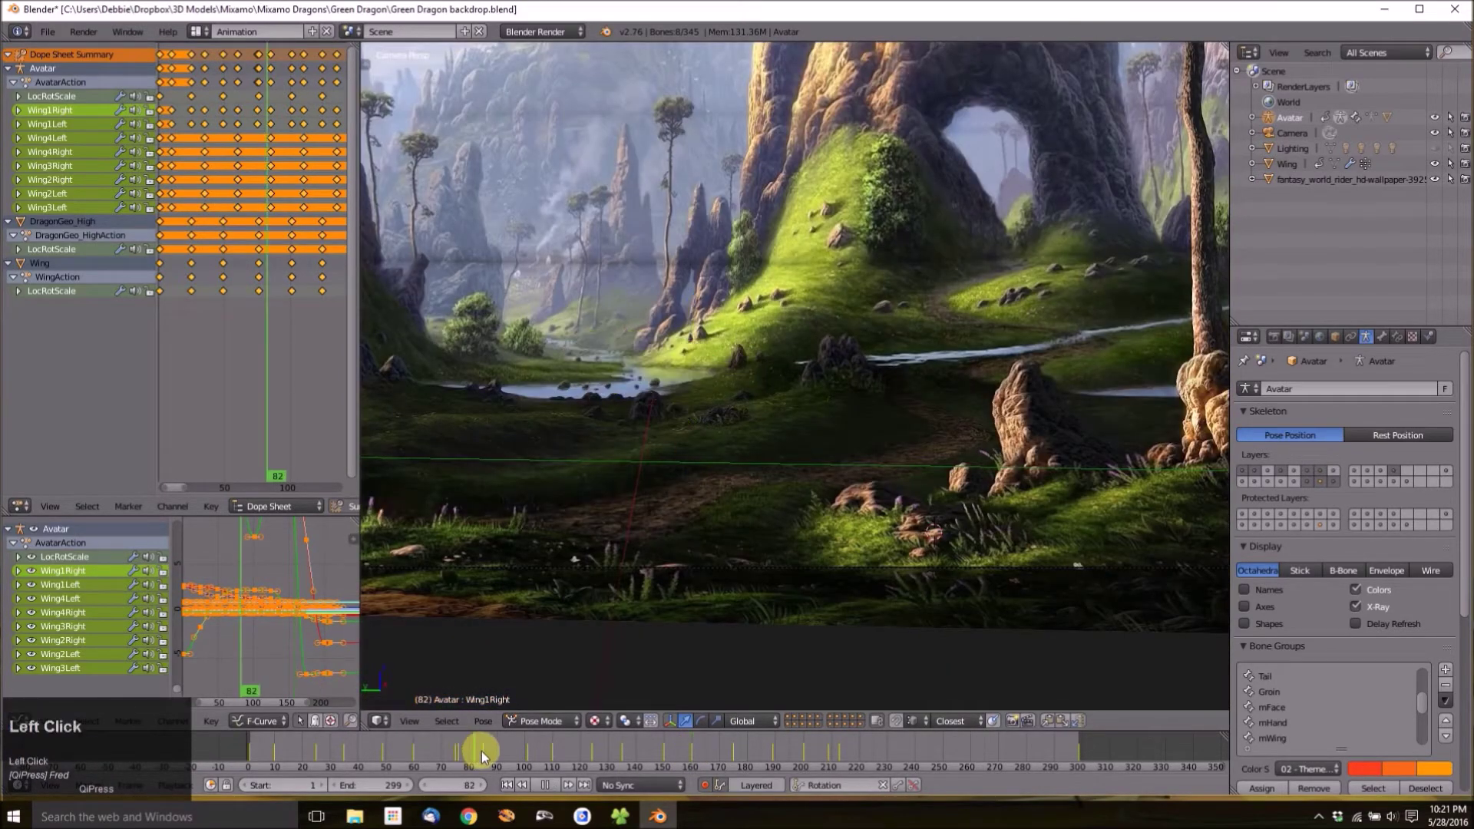
pyautogui.moveTo(482, 754); pyautogui.dragTo(753, 756)
pyautogui.keyDown('shift'); pyautogui.moveTo(883, 490); pyautogui.dragTo(754, 460, button='middle'); pyautogui.keyUp('shift')
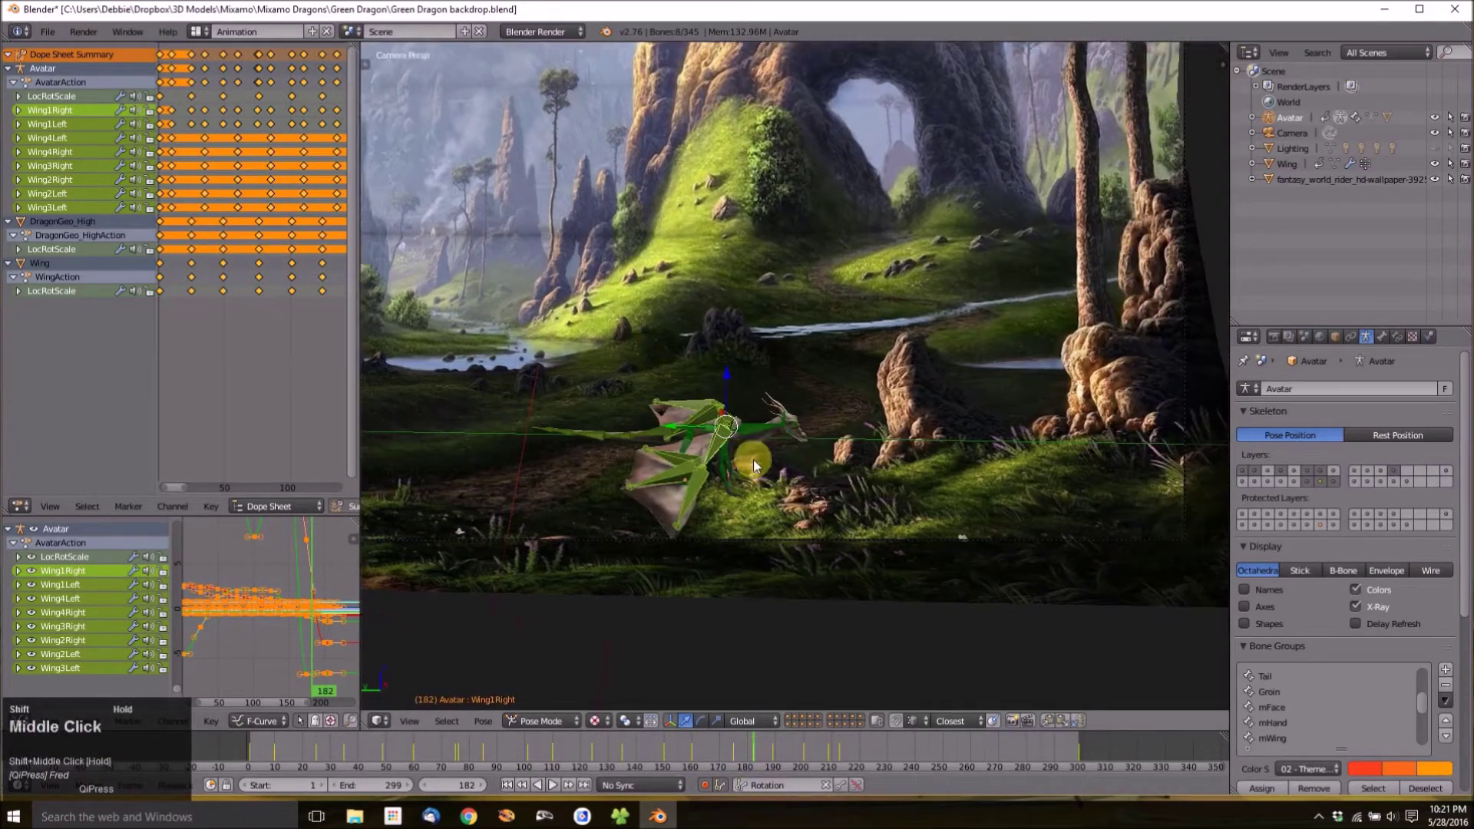
pyautogui.moveTo(753, 756); pyautogui.dragTo(790, 750)
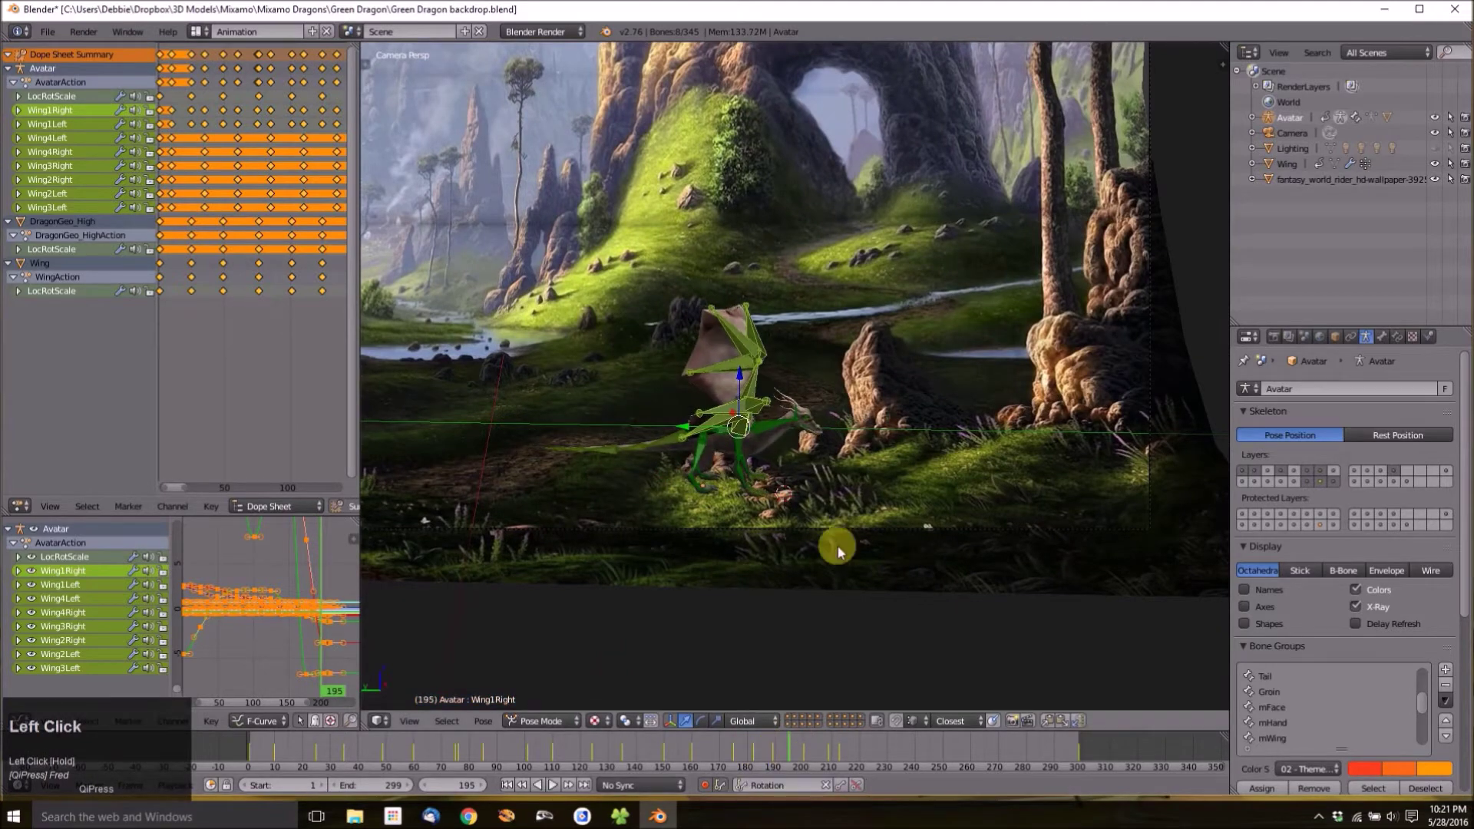
pyautogui.keyDown('shift'); pyautogui.moveTo(832, 533); pyautogui.dragTo(708, 511, button='middle'); pyautogui.keyUp('shift')
pyautogui.scroll(2, 708, 530)
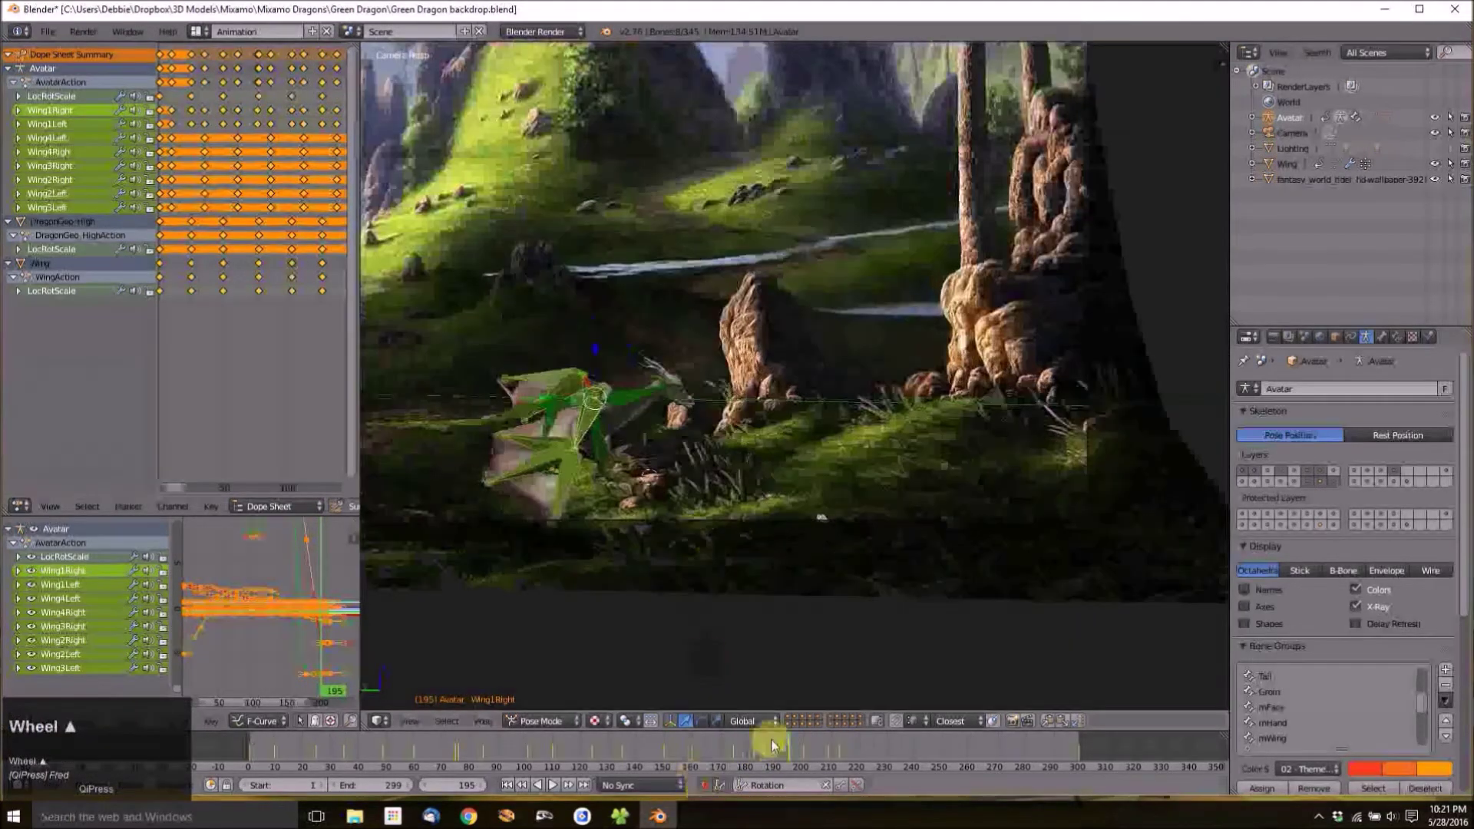
# Inspect the dragon's landing up close and delete the wing bones' keyframes at frame 209.
pyautogui.click(795, 755)
pyautogui.moveTo(795, 757)
pyautogui.mouseDown()
pyautogui.moveTo(827, 753)
pyautogui.moveTo(814, 754)
pyautogui.mouseUp()
pyautogui.moveTo(694, 553)
pyautogui.mouseDown(button='middle')
pyautogui.moveTo(689, 519)
pyautogui.moveTo(674, 541)
pyautogui.mouseUp(button='middle')
pyautogui.scroll(2, 781, 514)
pyautogui.scroll(5, 782, 514)
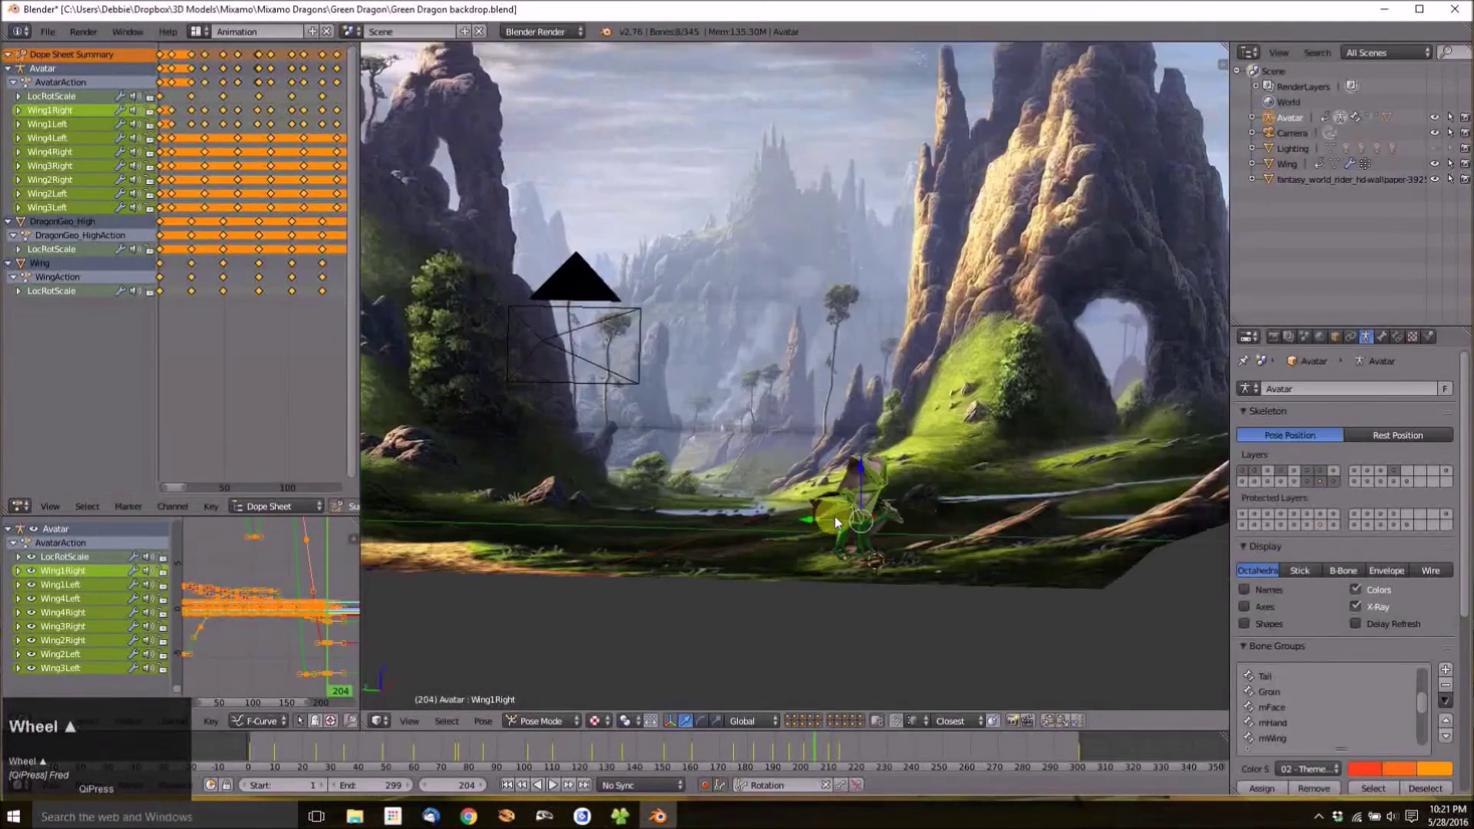
pyautogui.moveTo(782, 514); pyautogui.dragTo(771, 461, button='middle')
pyautogui.scroll(3, 801, 524)
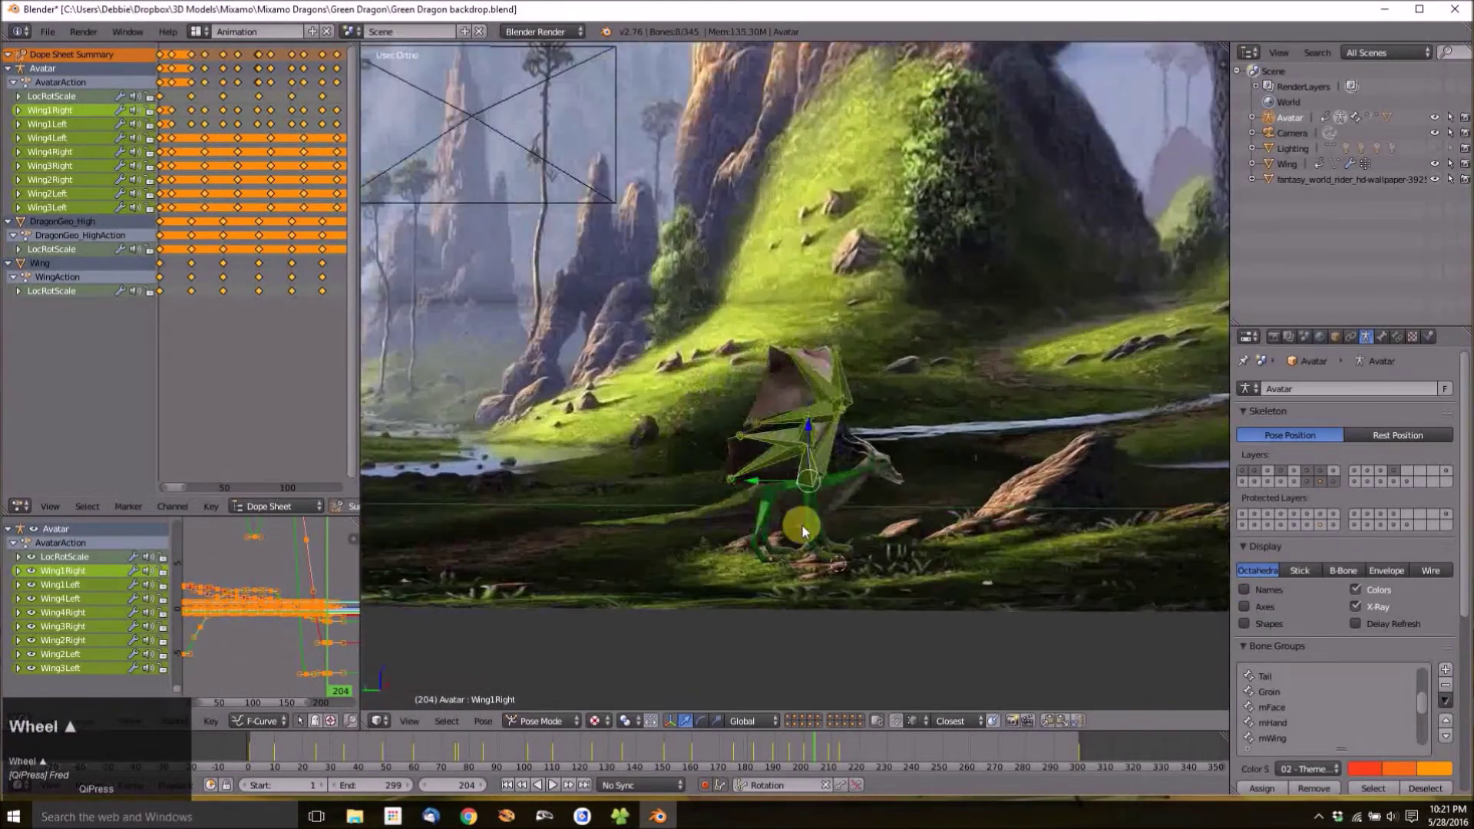
pyautogui.moveTo(791, 752); pyautogui.dragTo(829, 754)
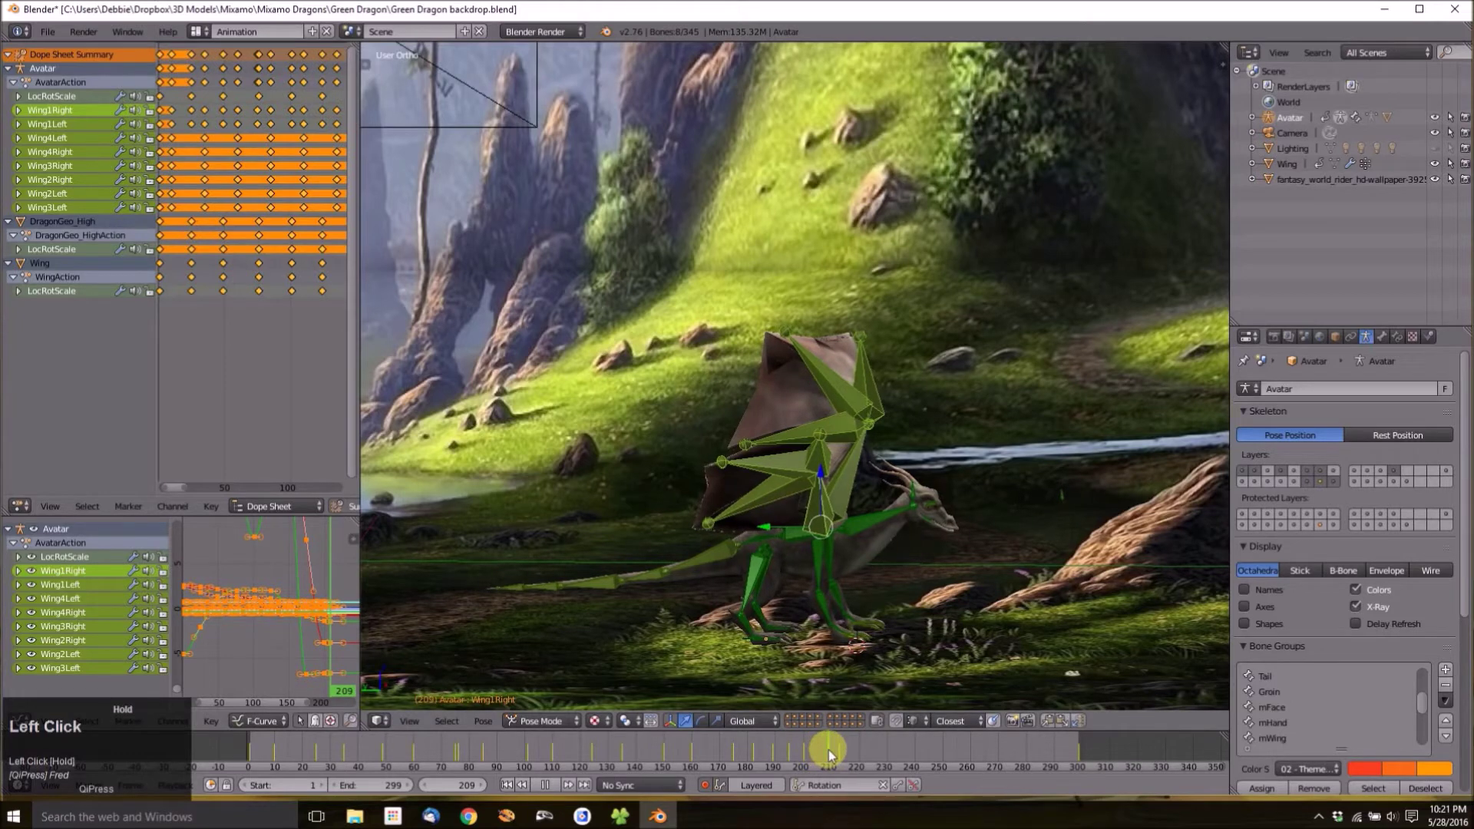
pyautogui.moveTo(814, 750)
pyautogui.mouseDown()
pyautogui.moveTo(786, 754)
pyautogui.moveTo(831, 745)
pyautogui.mouseUp()
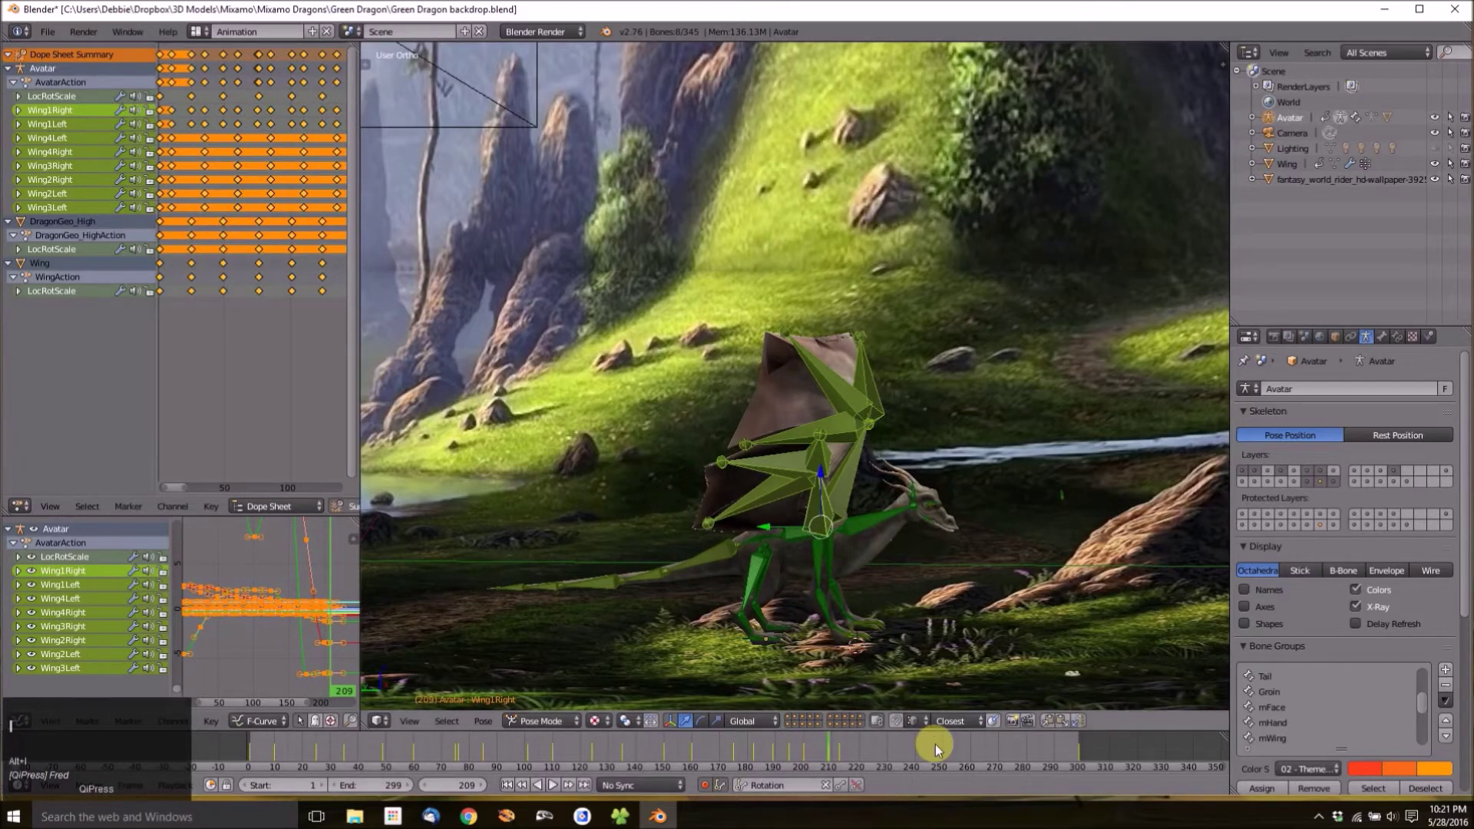
pyautogui.hotkey('alt', 'i')
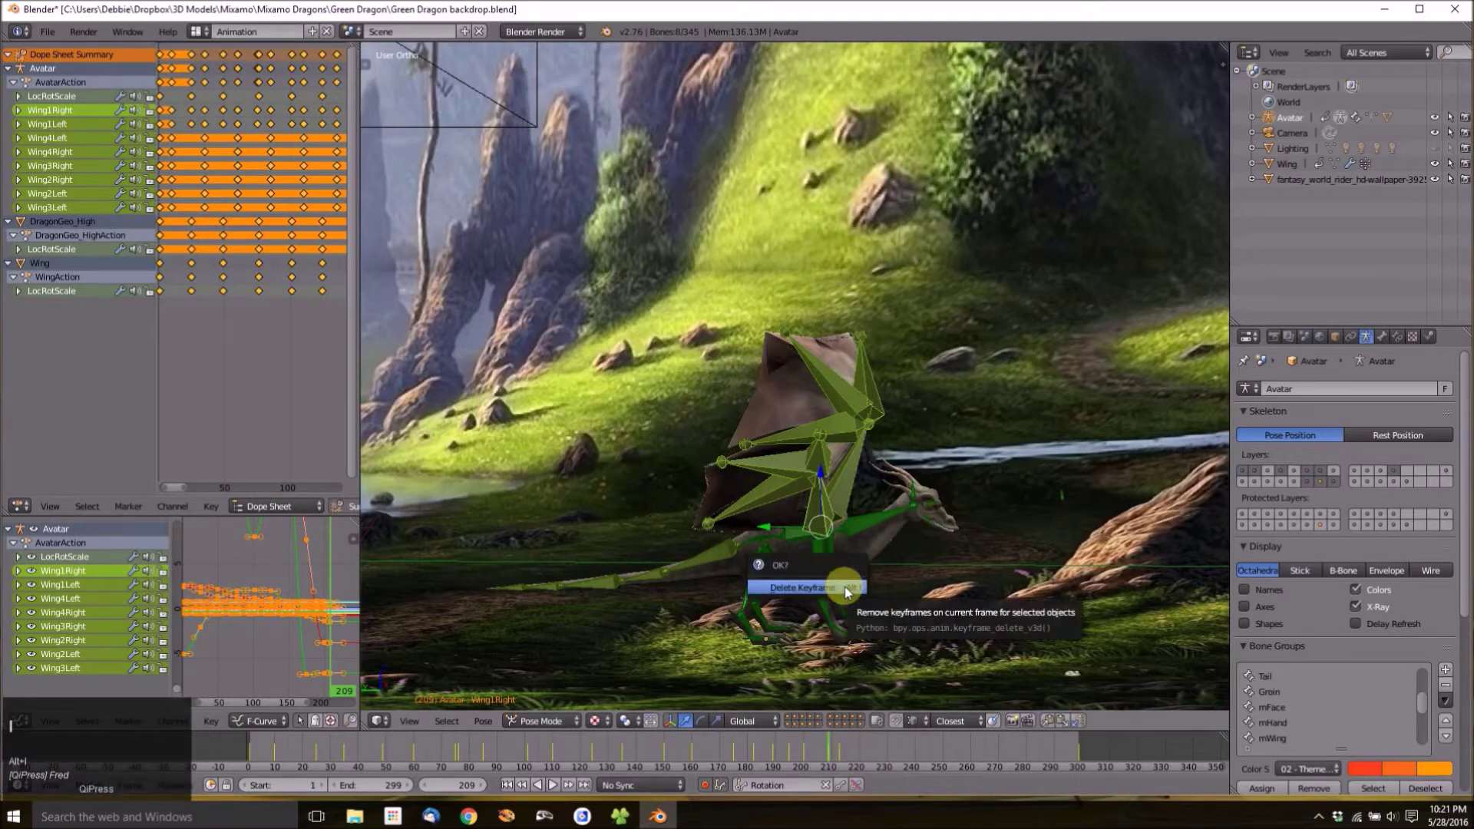
pyautogui.click(847, 588)
# Delete the wing bones' keyframes at frame 213 and paste the lowered-wing pose at frame 232.
pyautogui.moveTo(840, 748); pyautogui.dragTo(842, 751)
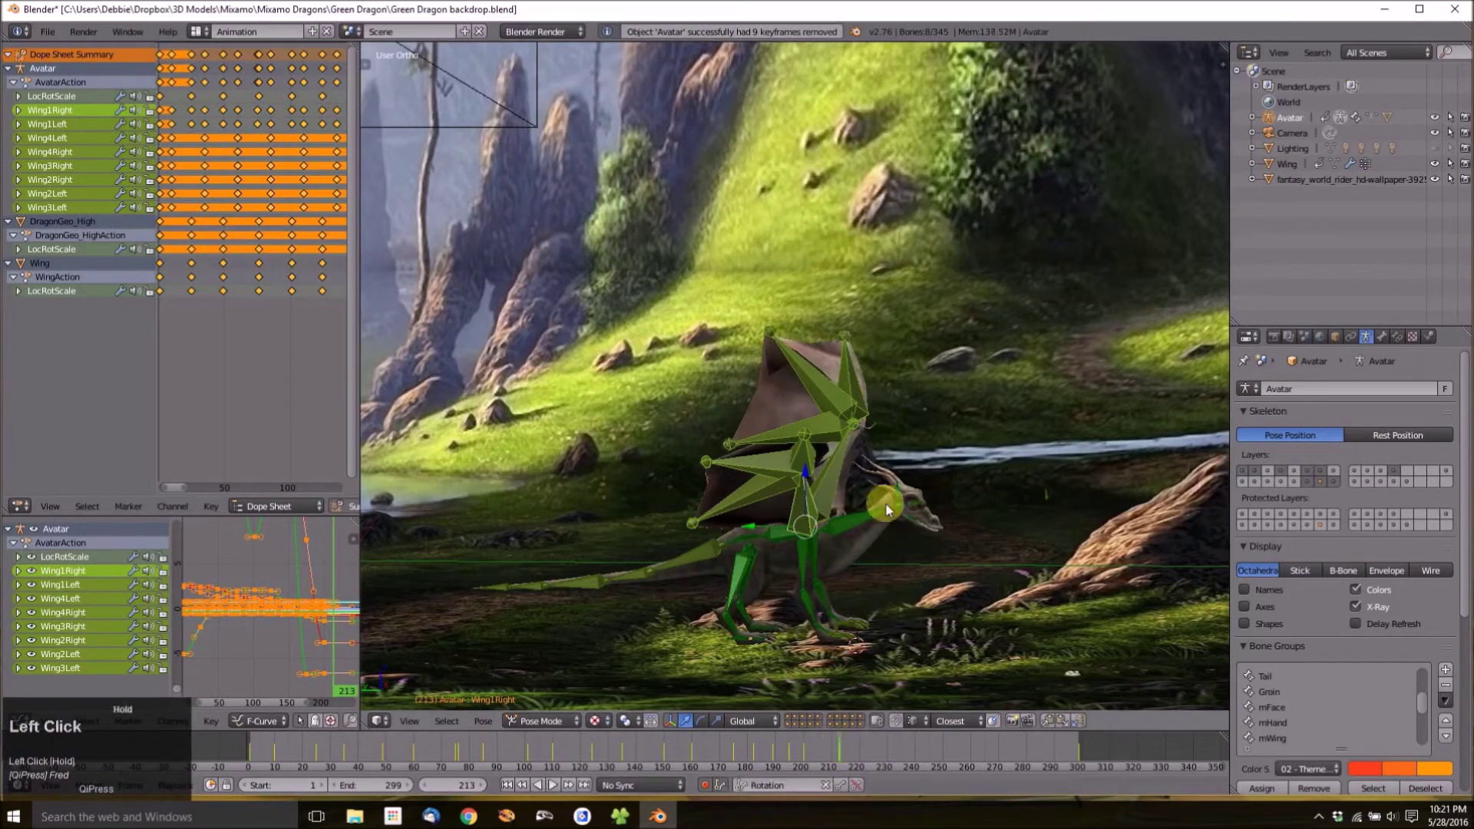
pyautogui.hotkey('alt', 'i')
pyautogui.click(840, 483)
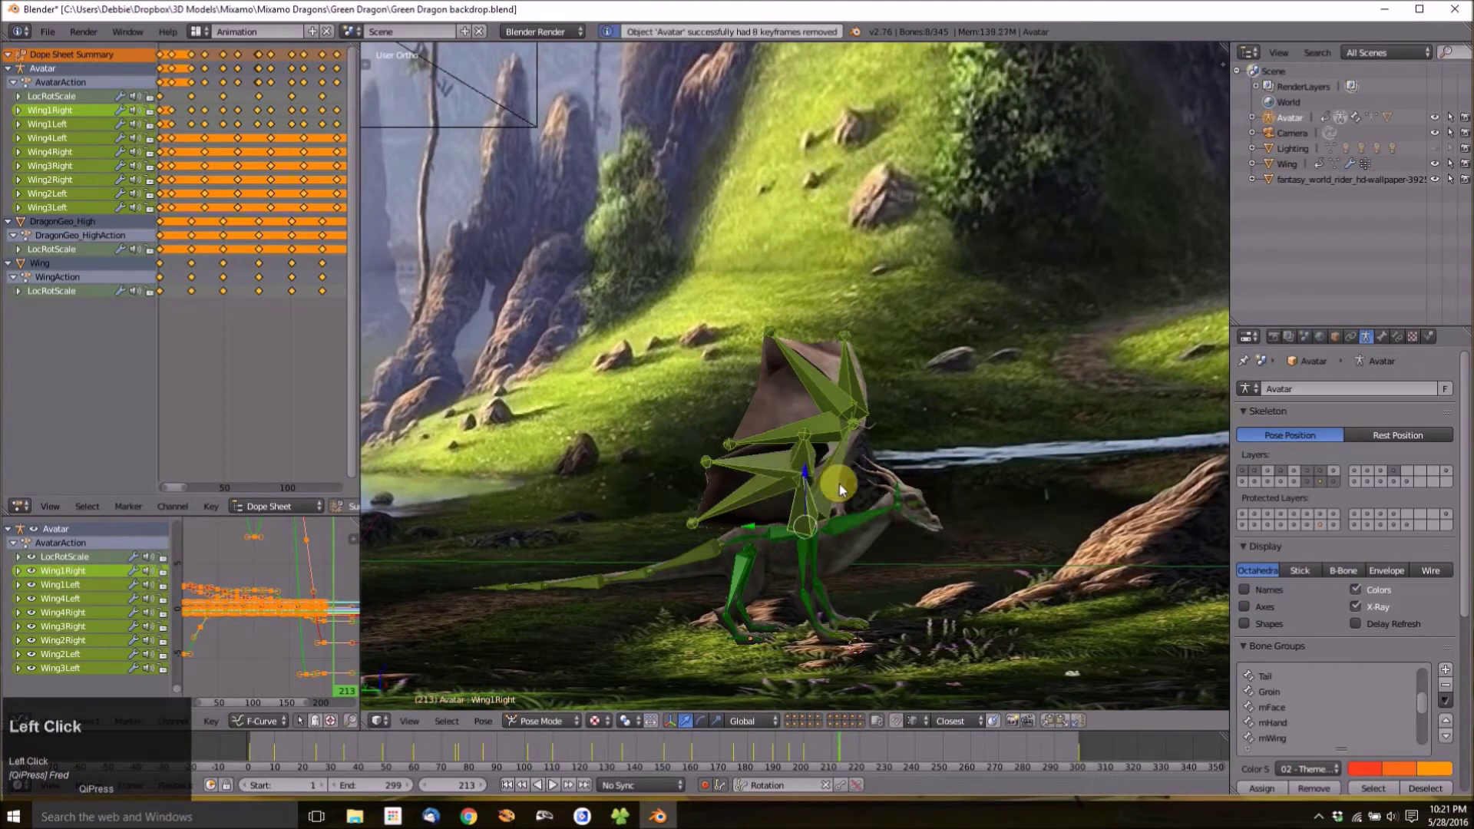
pyautogui.moveTo(774, 731); pyautogui.dragTo(892, 771)
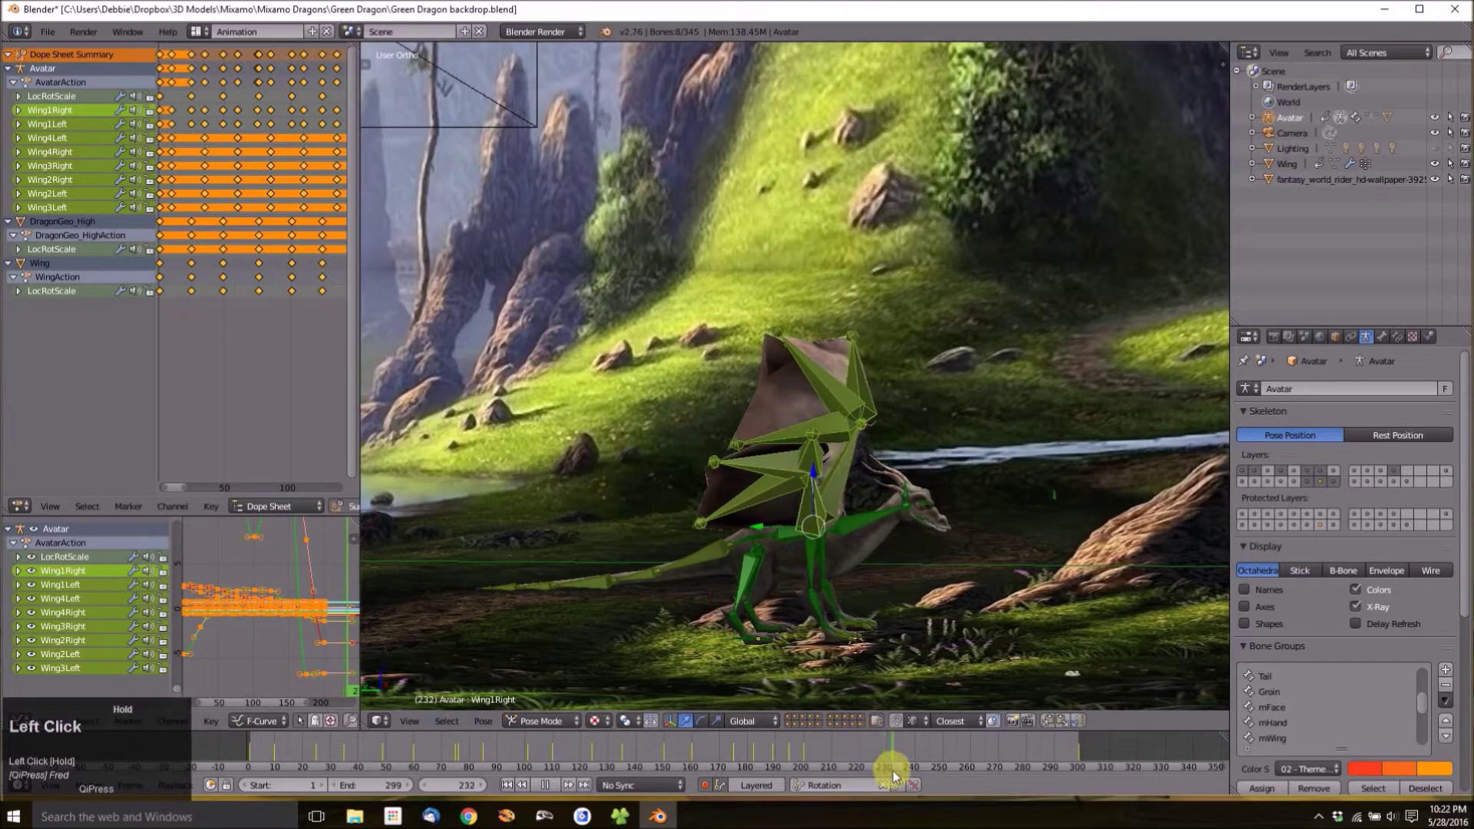
pyautogui.hotkey('ctrl', 'v')
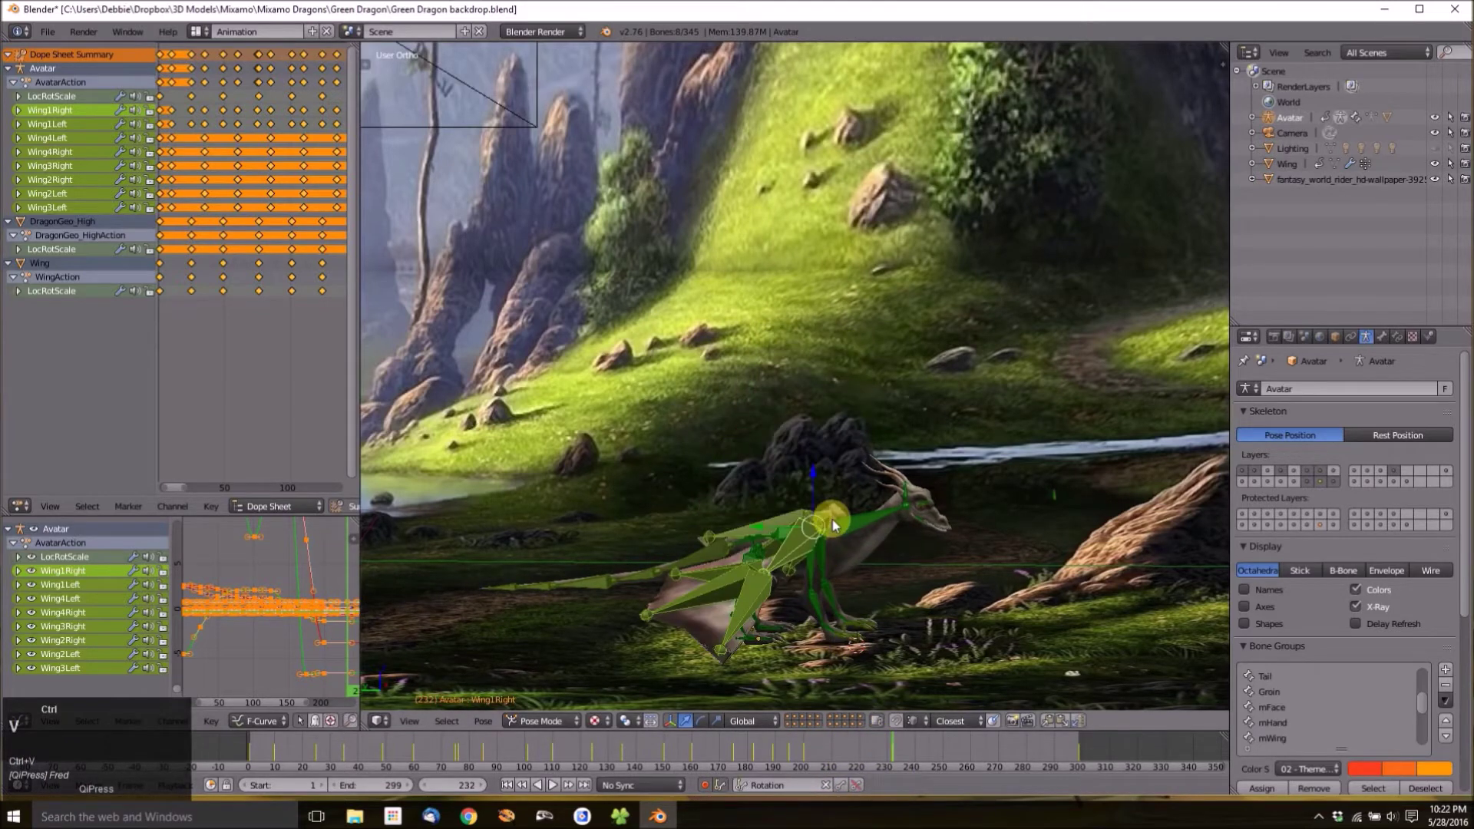
# At frame 249, swing the Wing1Left and Wing1Right bones back toward the tail in the top view.
pyautogui.moveTo(713, 739); pyautogui.dragTo(938, 748)
pyautogui.moveTo(722, 575); pyautogui.dragTo(762, 229, button='middle')
pyautogui.keyDown('shift'); pyautogui.moveTo(651, 504); pyautogui.dragTo(812, 172, button='middle'); pyautogui.keyUp('shift')
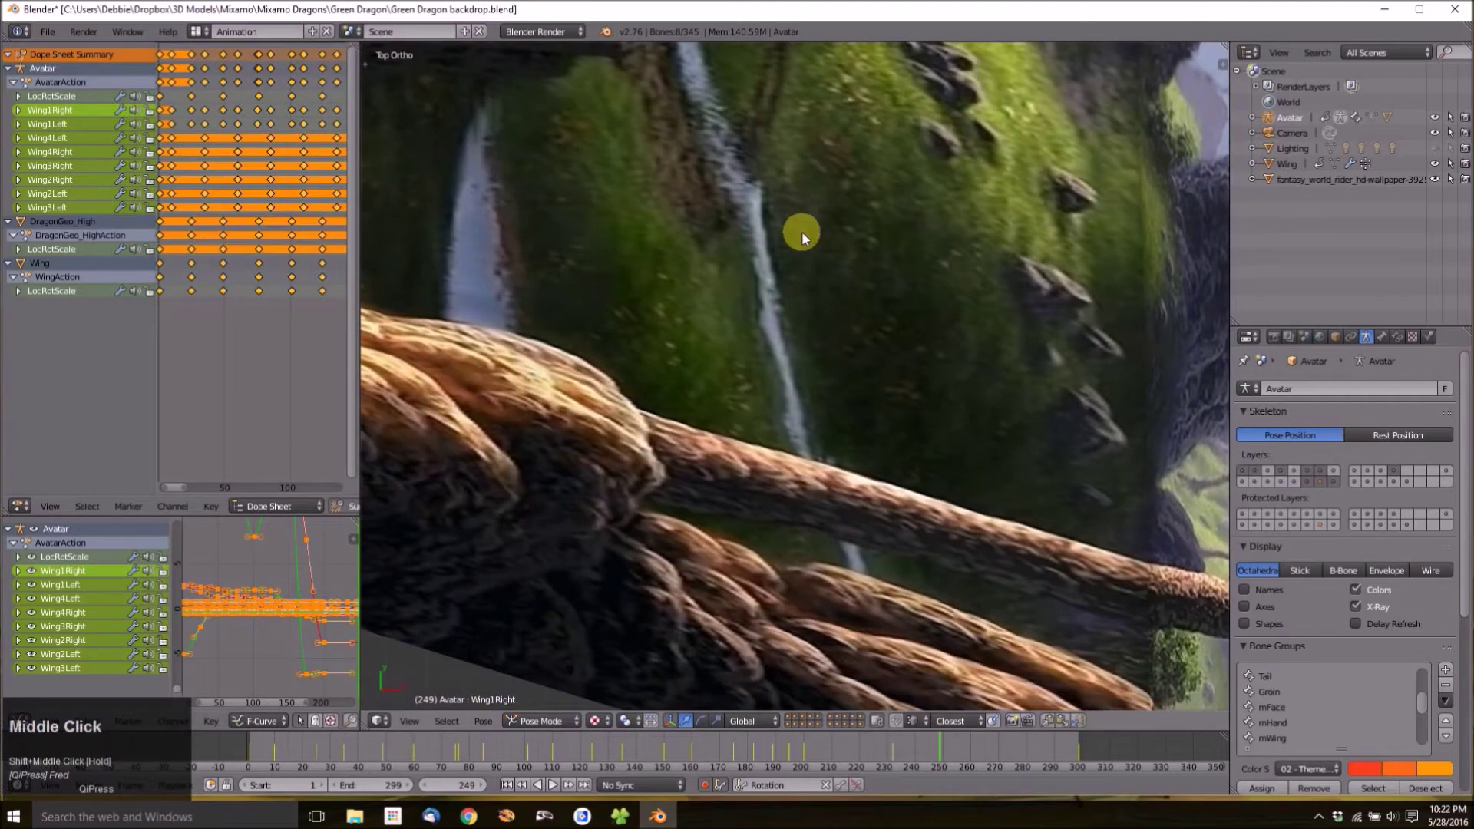
pyautogui.scroll(-5, 797, 320)
pyautogui.moveTo(791, 326); pyautogui.dragTo(783, 484, button='middle')
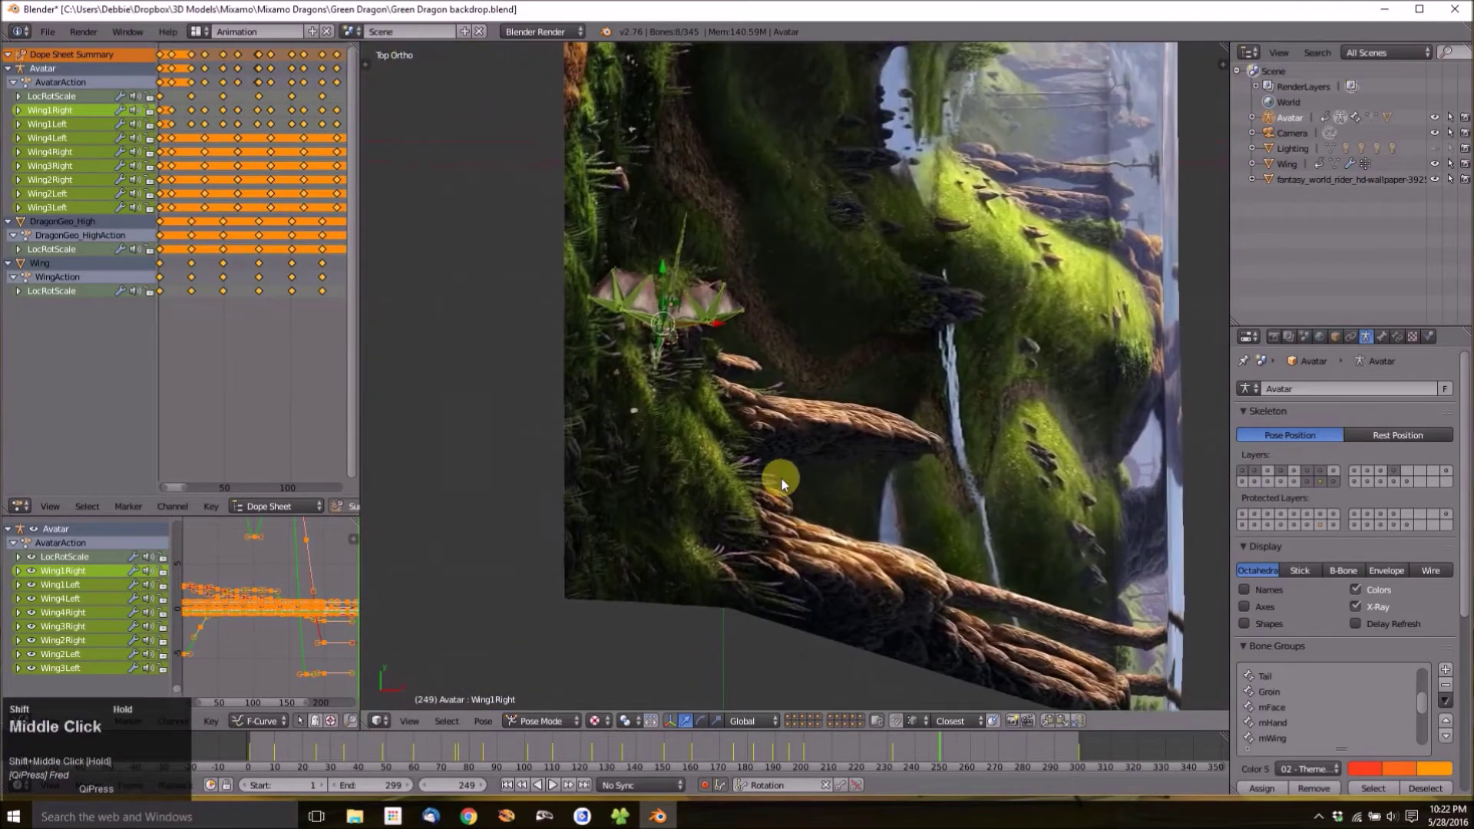
pyautogui.scroll(6, 660, 307)
pyautogui.keyDown('shift'); pyautogui.click(544, 321); pyautogui.keyUp('shift')
pyautogui.keyDown('shift'); pyautogui.moveTo(543, 321); pyautogui.dragTo(818, 462, button='middle'); pyautogui.keyUp('shift')
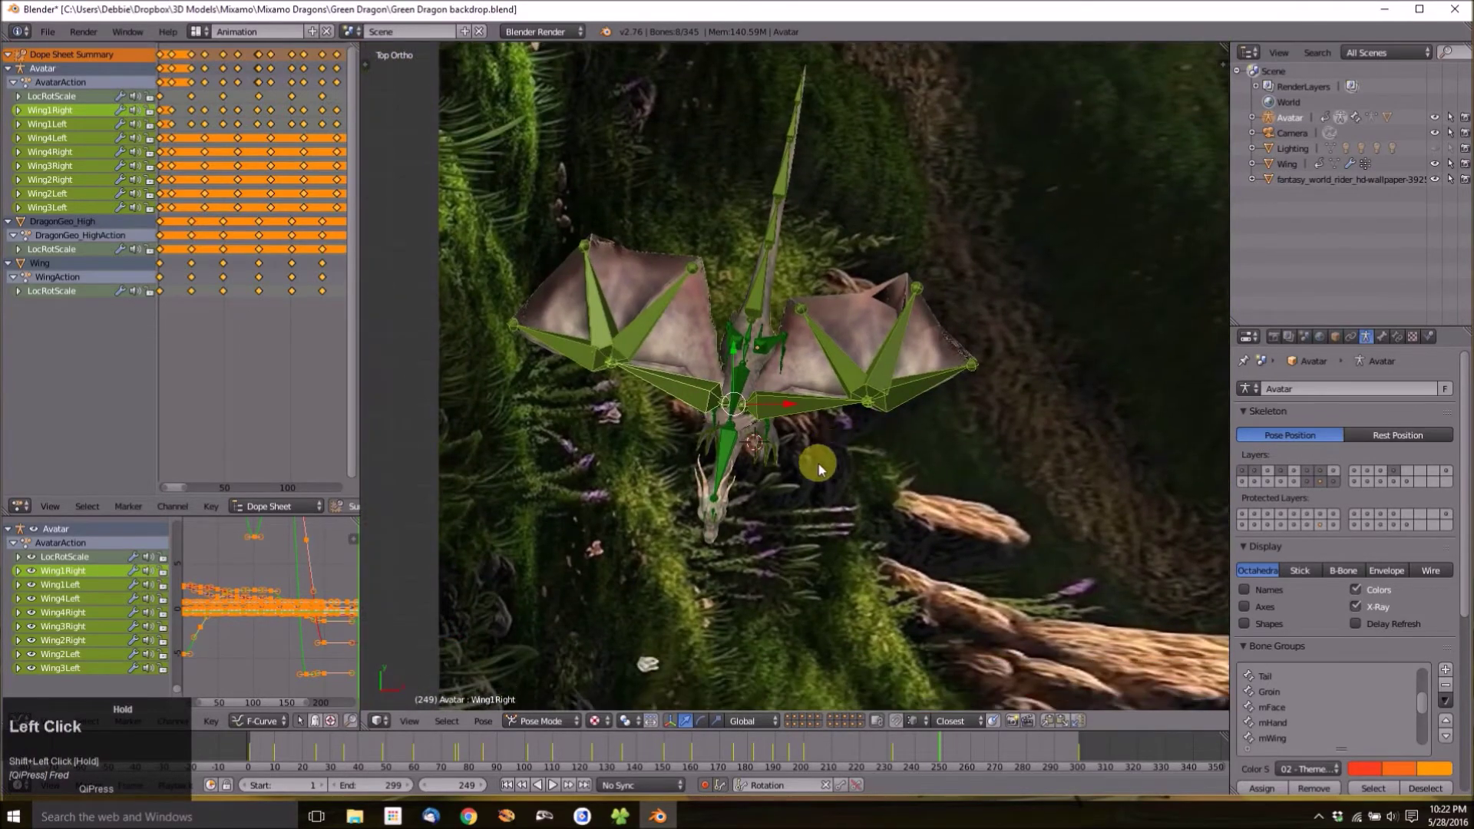
pyautogui.scroll(3, 817, 462)
pyautogui.keyDown('shift'); pyautogui.moveTo(721, 453); pyautogui.dragTo(839, 492, button='middle'); pyautogui.keyUp('shift')
pyautogui.rightClick(845, 479)
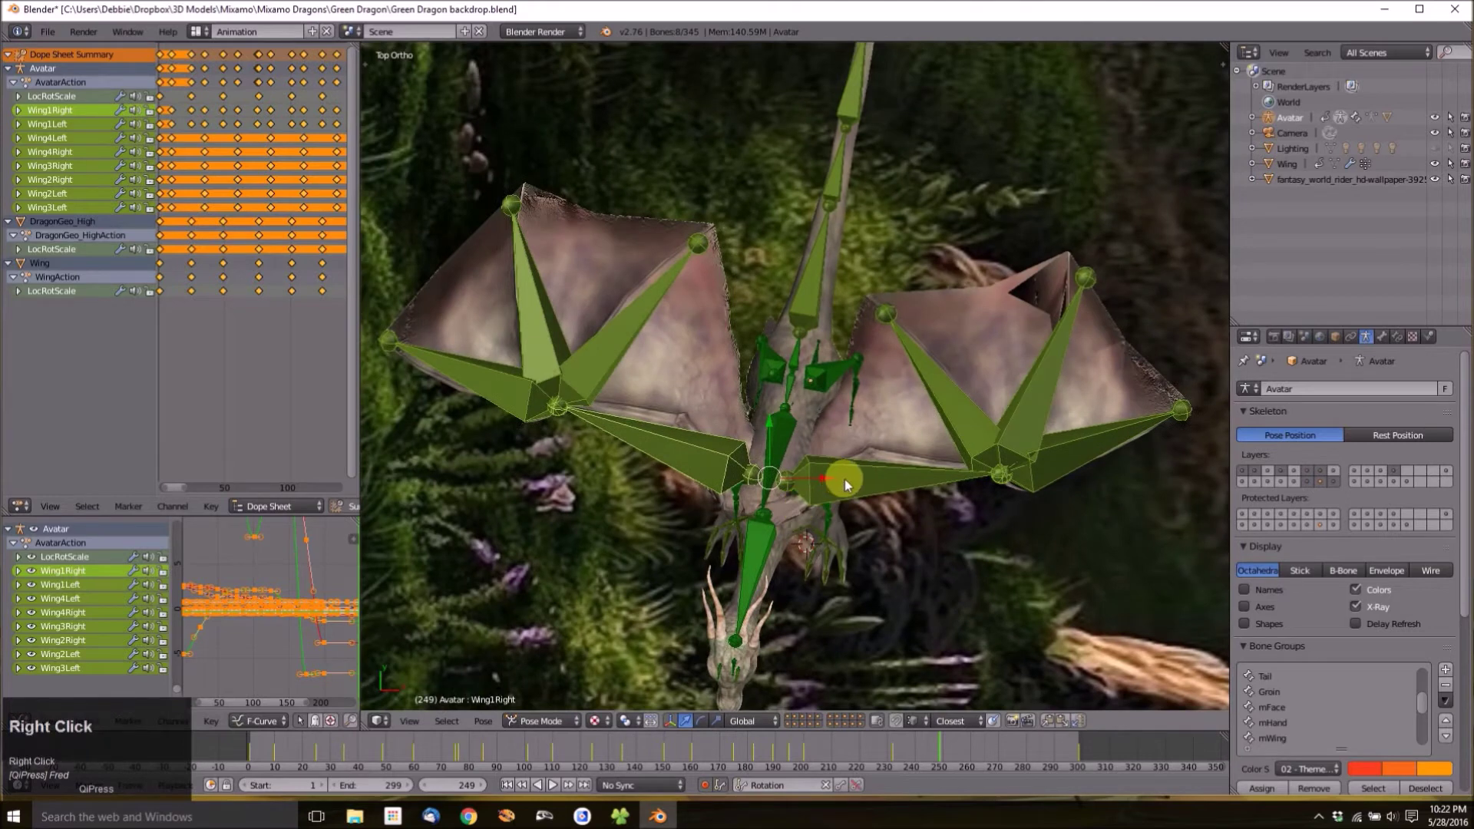
pyautogui.press('g')
pyautogui.click(818, 442)
pyautogui.rightClick(684, 447)
pyautogui.press('g')
pyautogui.click(698, 411)
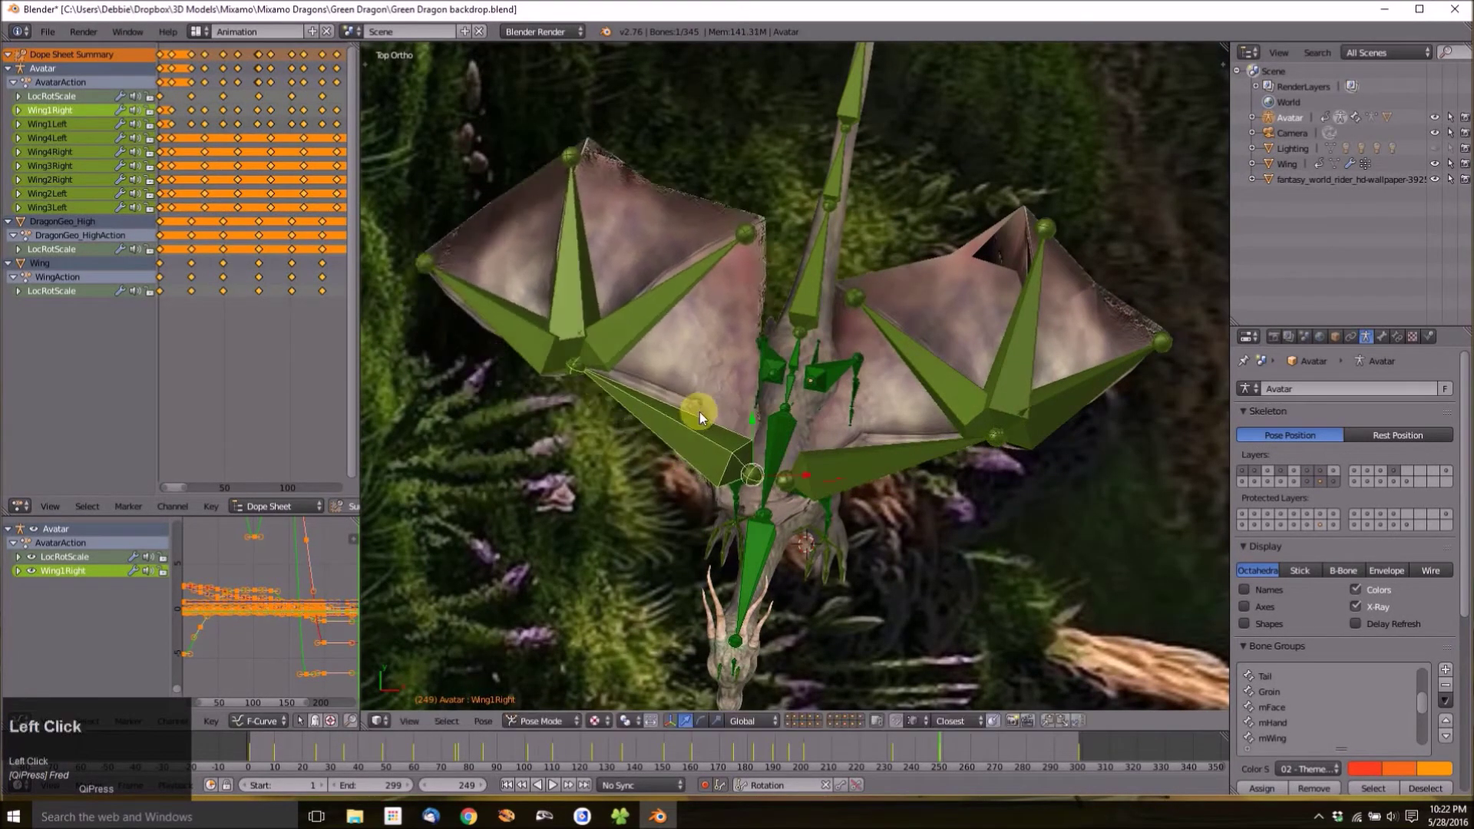
# Rotate the Wing4Right, Wing3Right and Wing2Right bones inward to start folding the right wing at frame 249.
pyautogui.rightClick(485, 297)
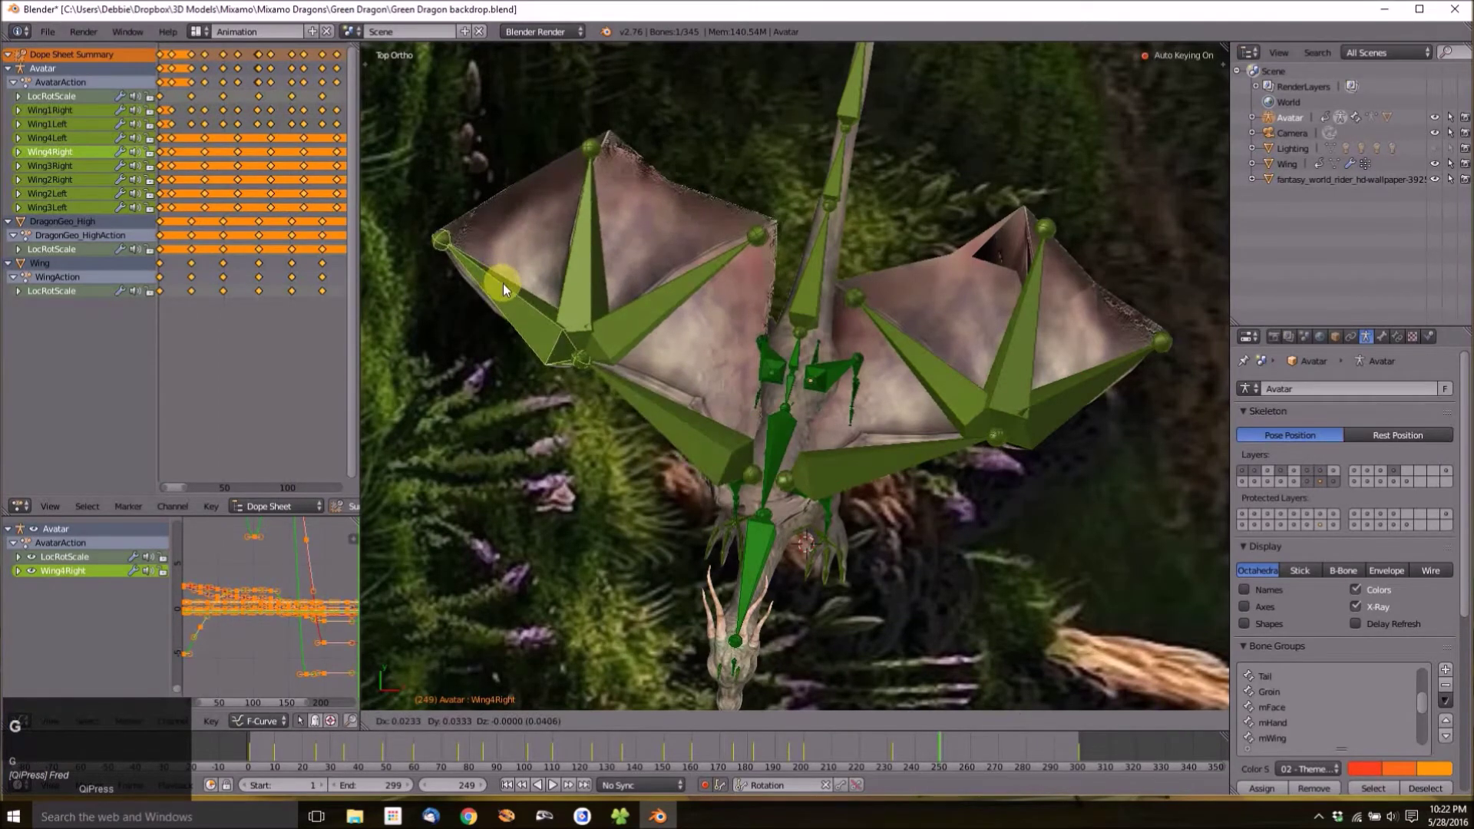
pyautogui.press('r')
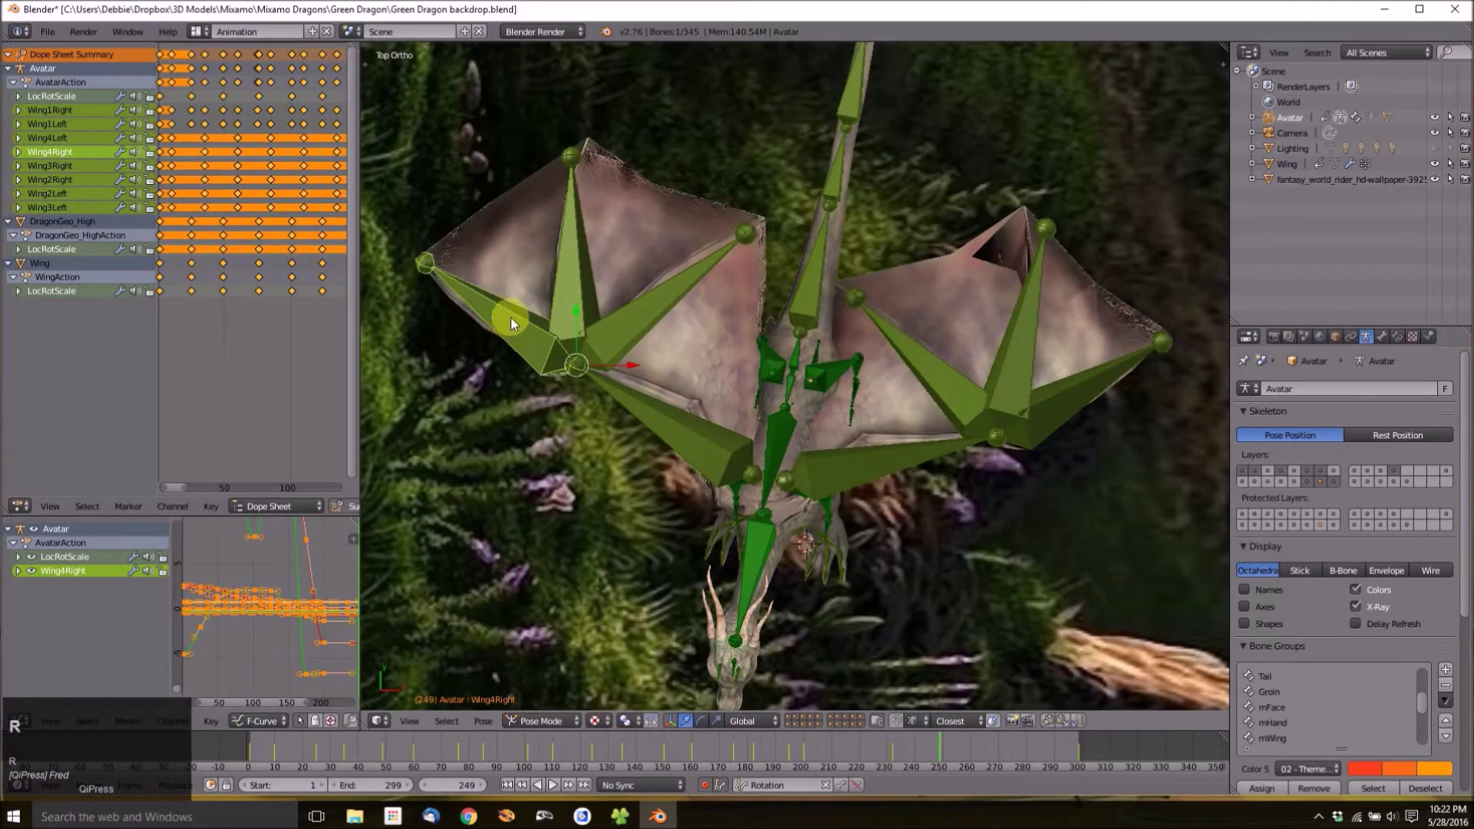
pyautogui.click(525, 244)
pyautogui.rightClick(569, 243)
pyautogui.press('r')
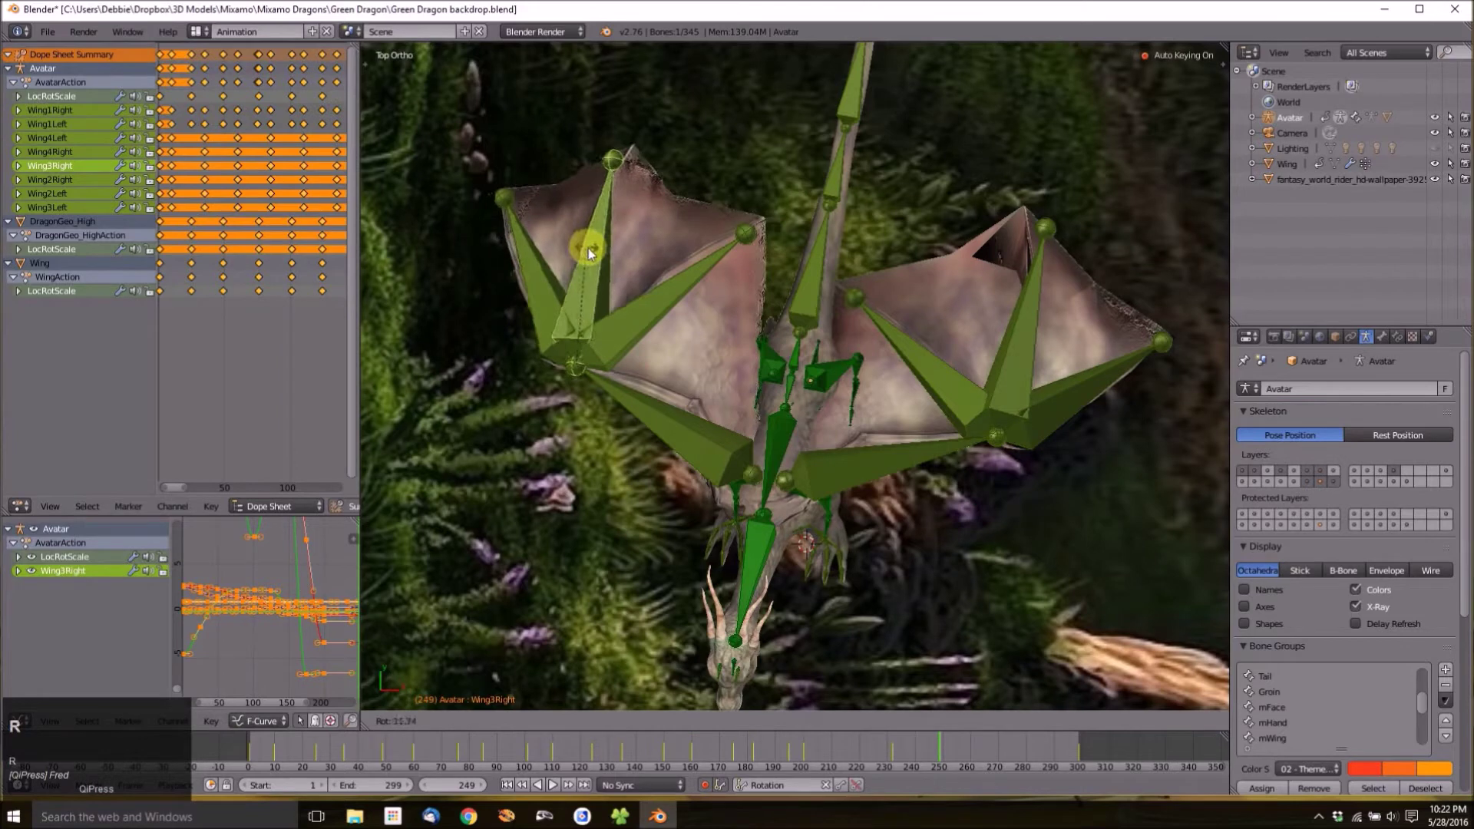
pyautogui.click(610, 261)
pyautogui.rightClick(676, 280)
pyautogui.press('r')
pyautogui.click(697, 321)
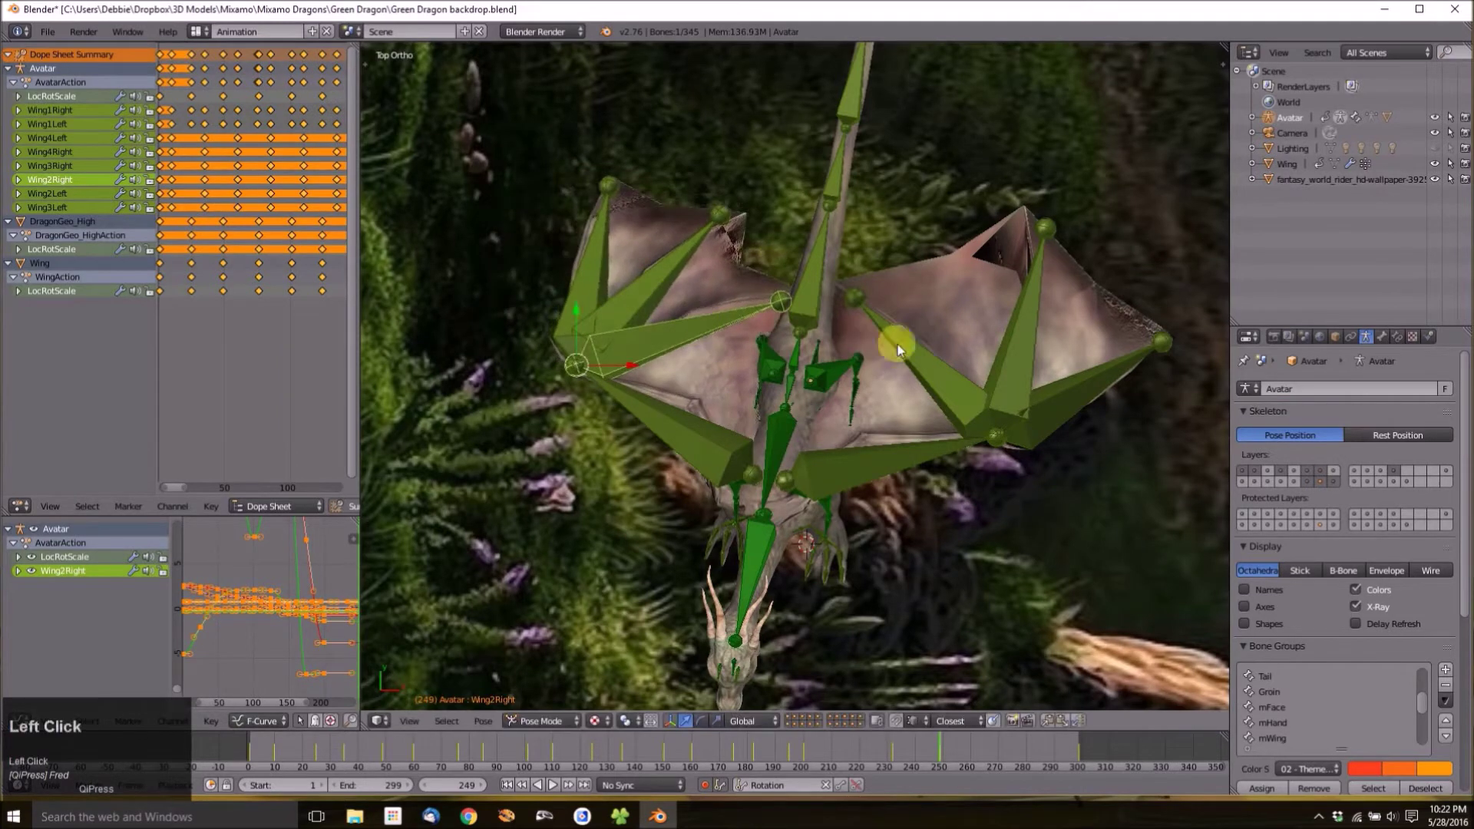
# Rotate the Wing2Left, Wing3Left and Wing4Left bones to start folding the left wing at frame 249.
pyautogui.rightClick(900, 347)
pyautogui.press('r')
pyautogui.click(905, 356)
pyautogui.rightClick(1013, 328)
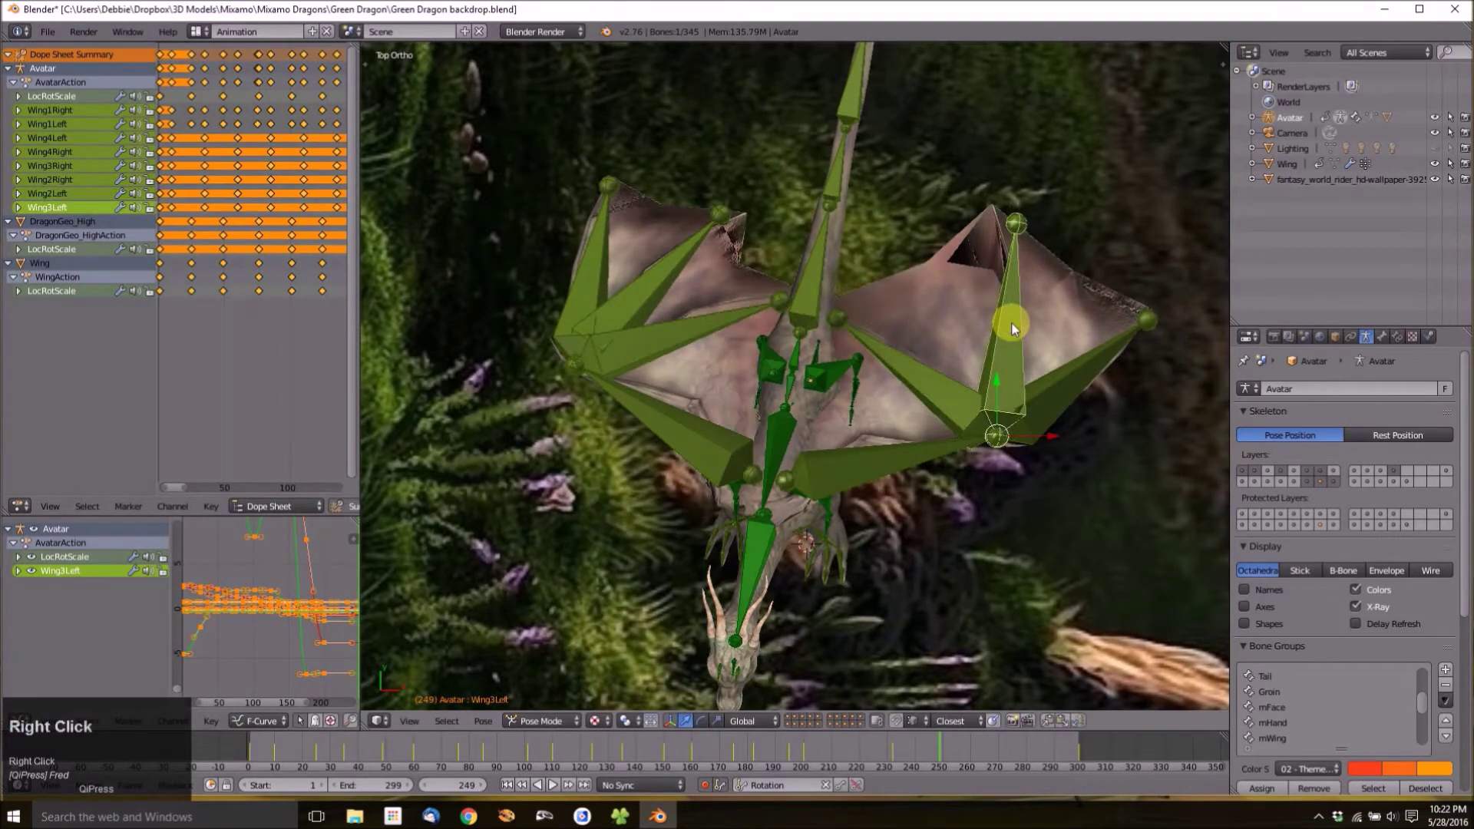
pyautogui.rightClick(906, 372)
pyautogui.press('r')
pyautogui.click(1010, 326)
pyautogui.press('r')
pyautogui.click(988, 324)
pyautogui.rightClick(1056, 367)
pyautogui.press('r')
pyautogui.click(831, 331)
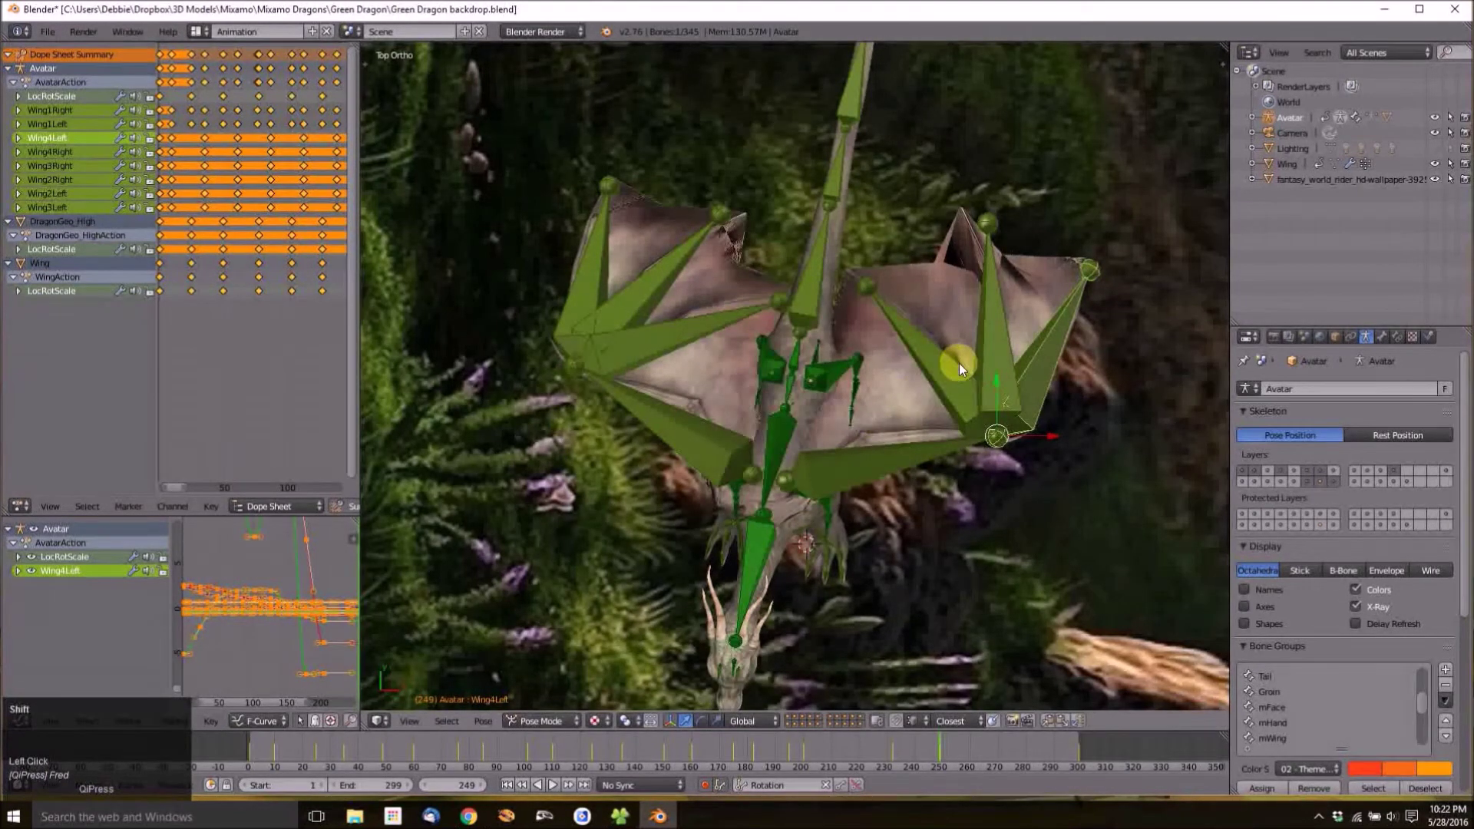
# At frame 259, swing the Wing1Left and Wing1Right bones further back toward the tail.
pyautogui.click(967, 747)
pyautogui.rightClick(911, 462)
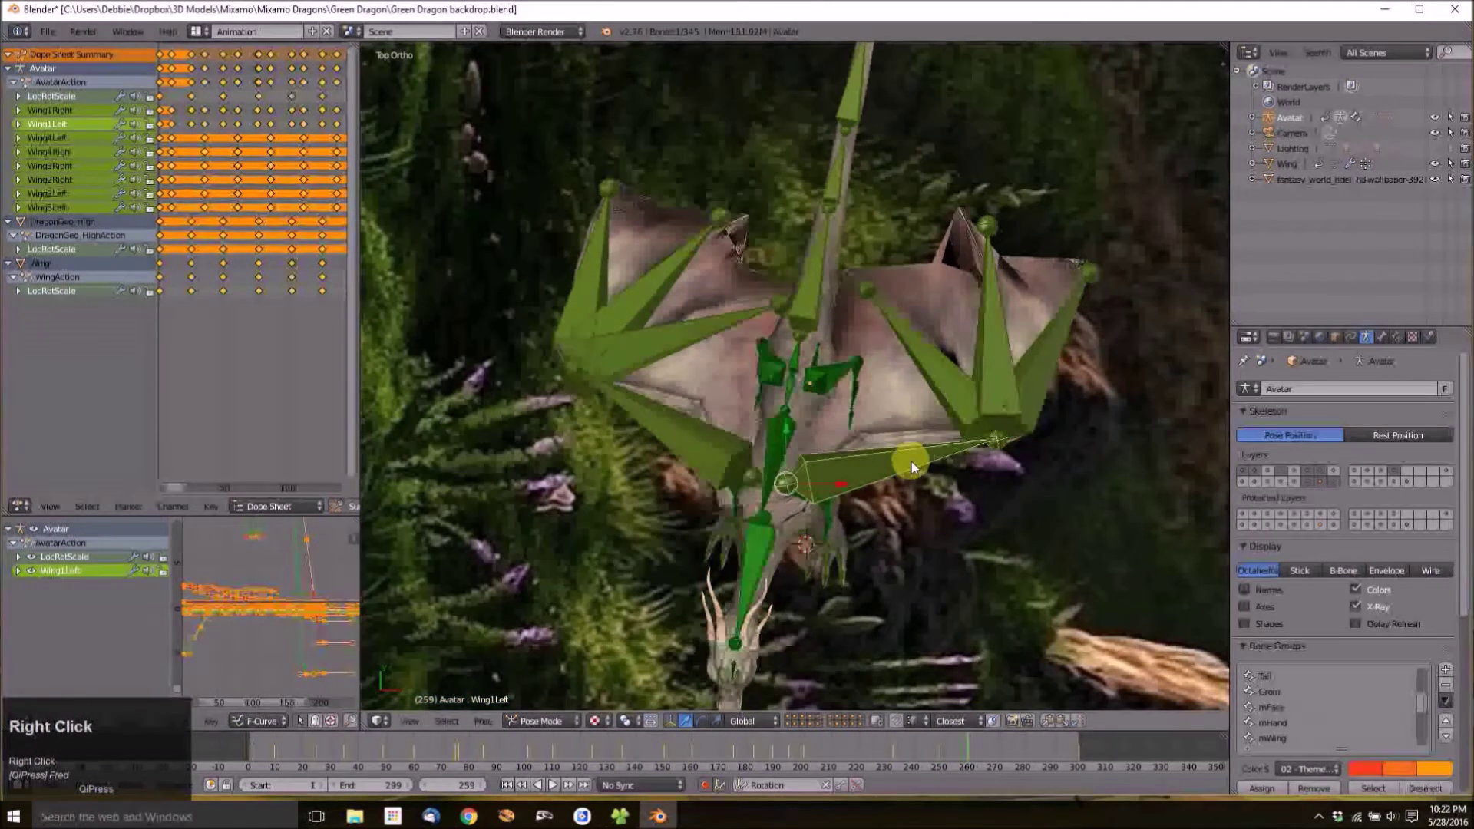
pyautogui.press('r')
pyautogui.click(723, 416)
pyautogui.rightClick(680, 430)
pyautogui.press('r')
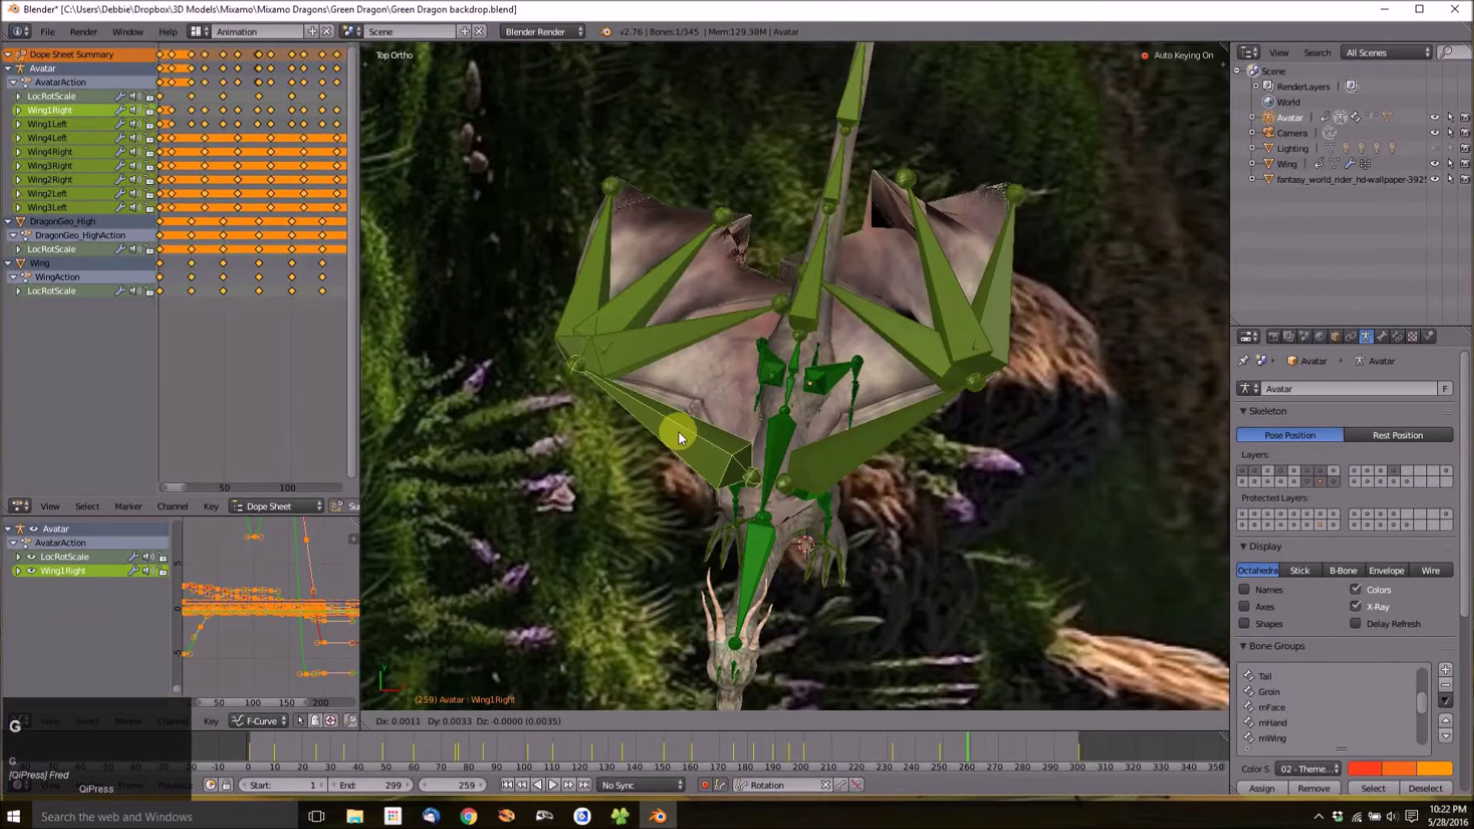
pyautogui.click(712, 377)
# Adjust the right wing's bones, including Wing2Right and Wing4Right, to fold the wing further back along the body at frame 259.
pyautogui.rightClick(754, 313)
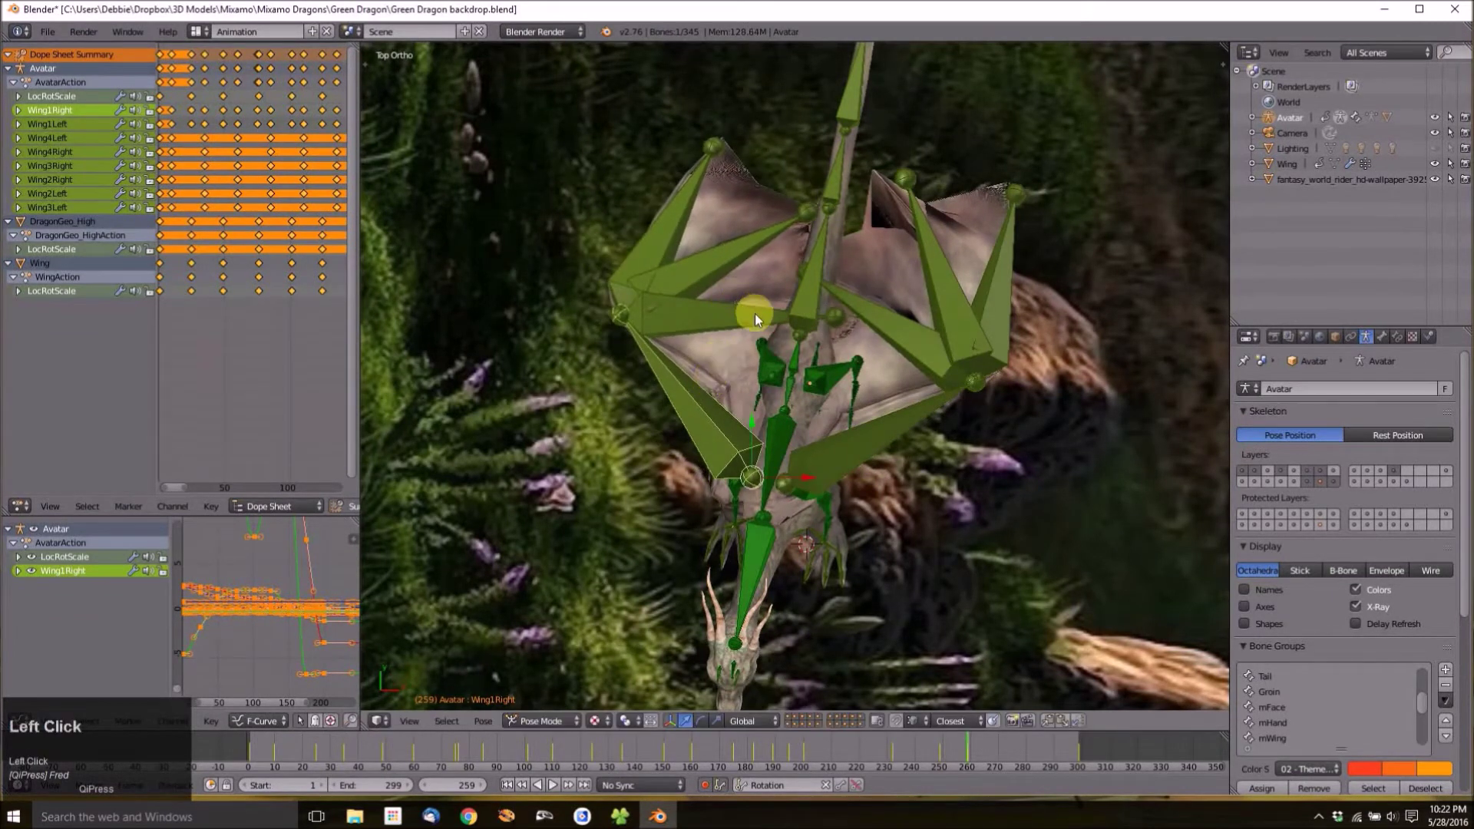
pyautogui.press('g')
pyautogui.click(708, 218)
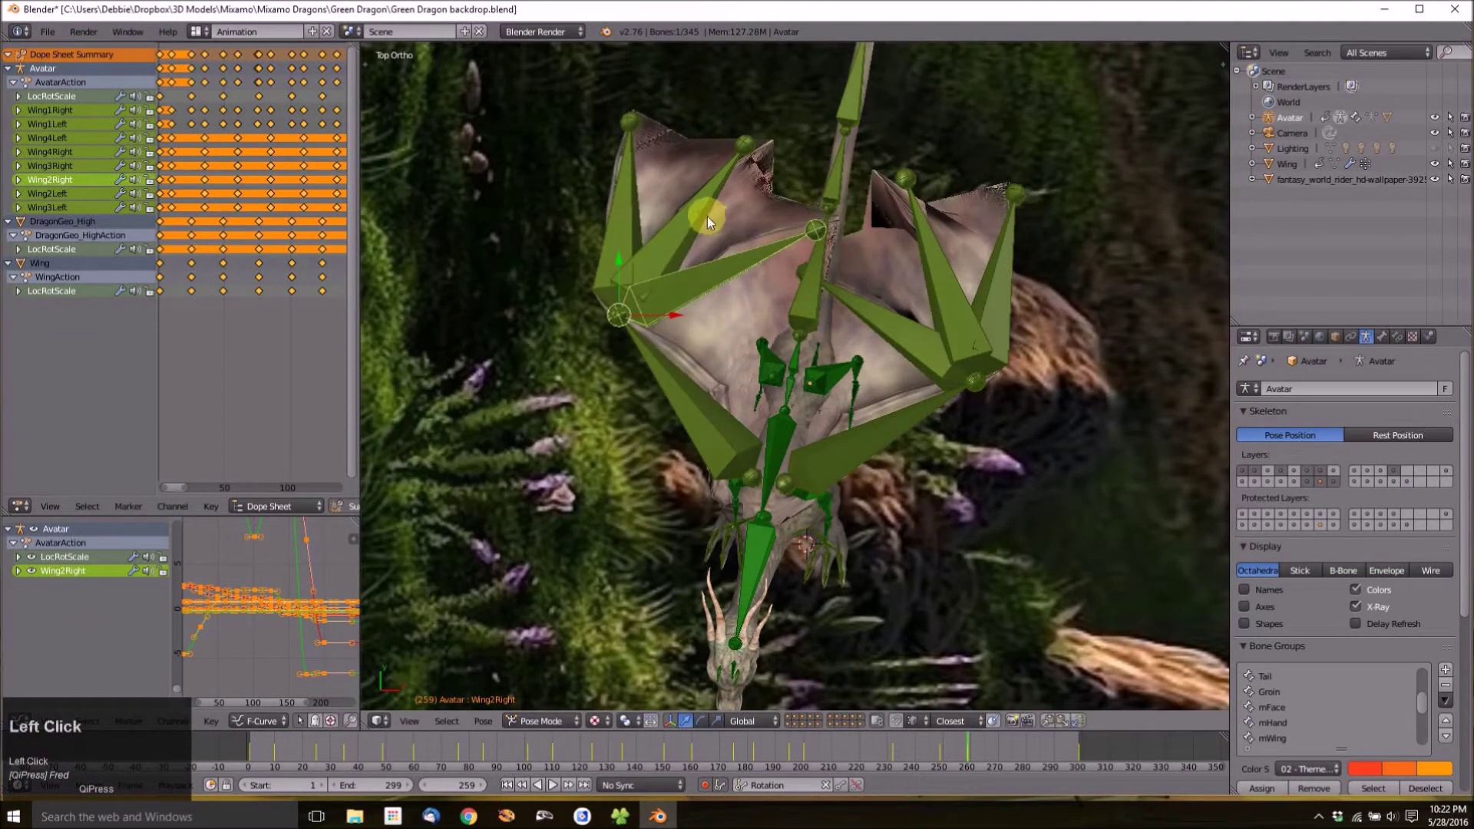
pyautogui.rightClick(700, 221)
pyautogui.press('g')
pyautogui.click(672, 206)
pyautogui.press('g')
pyautogui.click(712, 236)
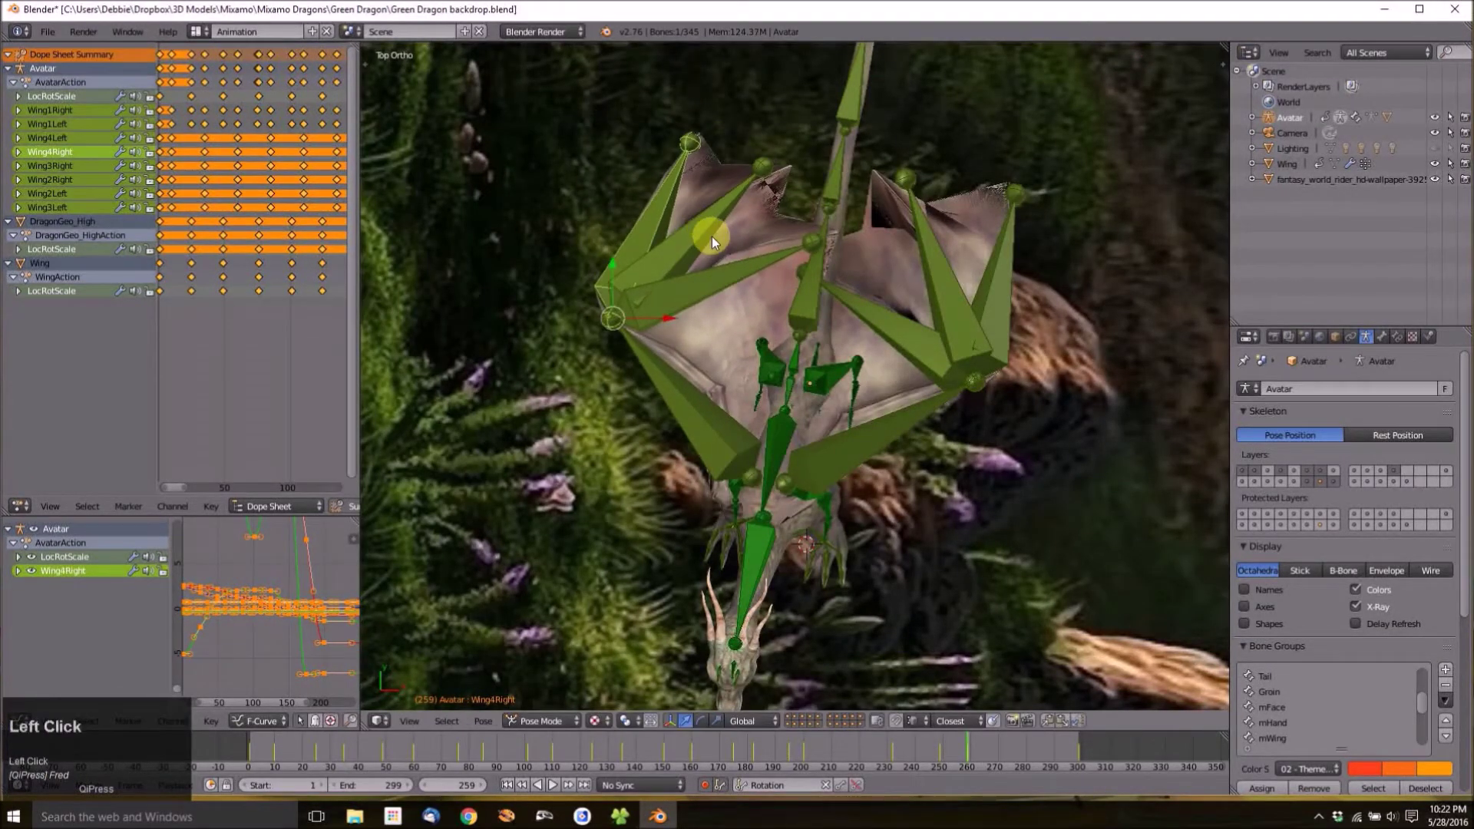
pyautogui.click(711, 223)
pyautogui.rightClick(726, 224)
pyautogui.press('g')
pyautogui.click(794, 184)
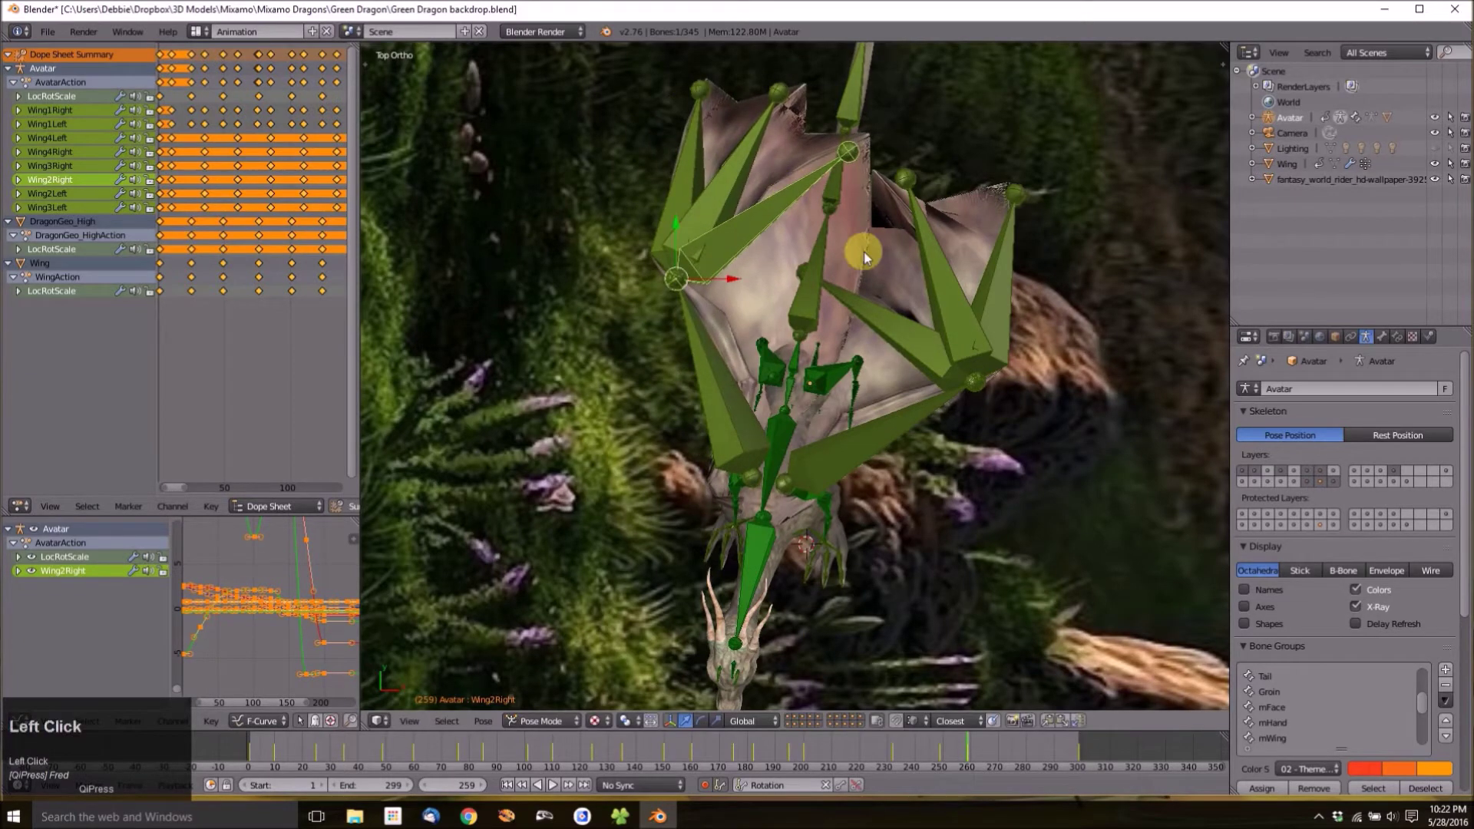
# Reposition the Wing2Left and Wing4Left bones to fold the left wing further inward at frame 259.
pyautogui.rightClick(848, 315)
pyautogui.press('g')
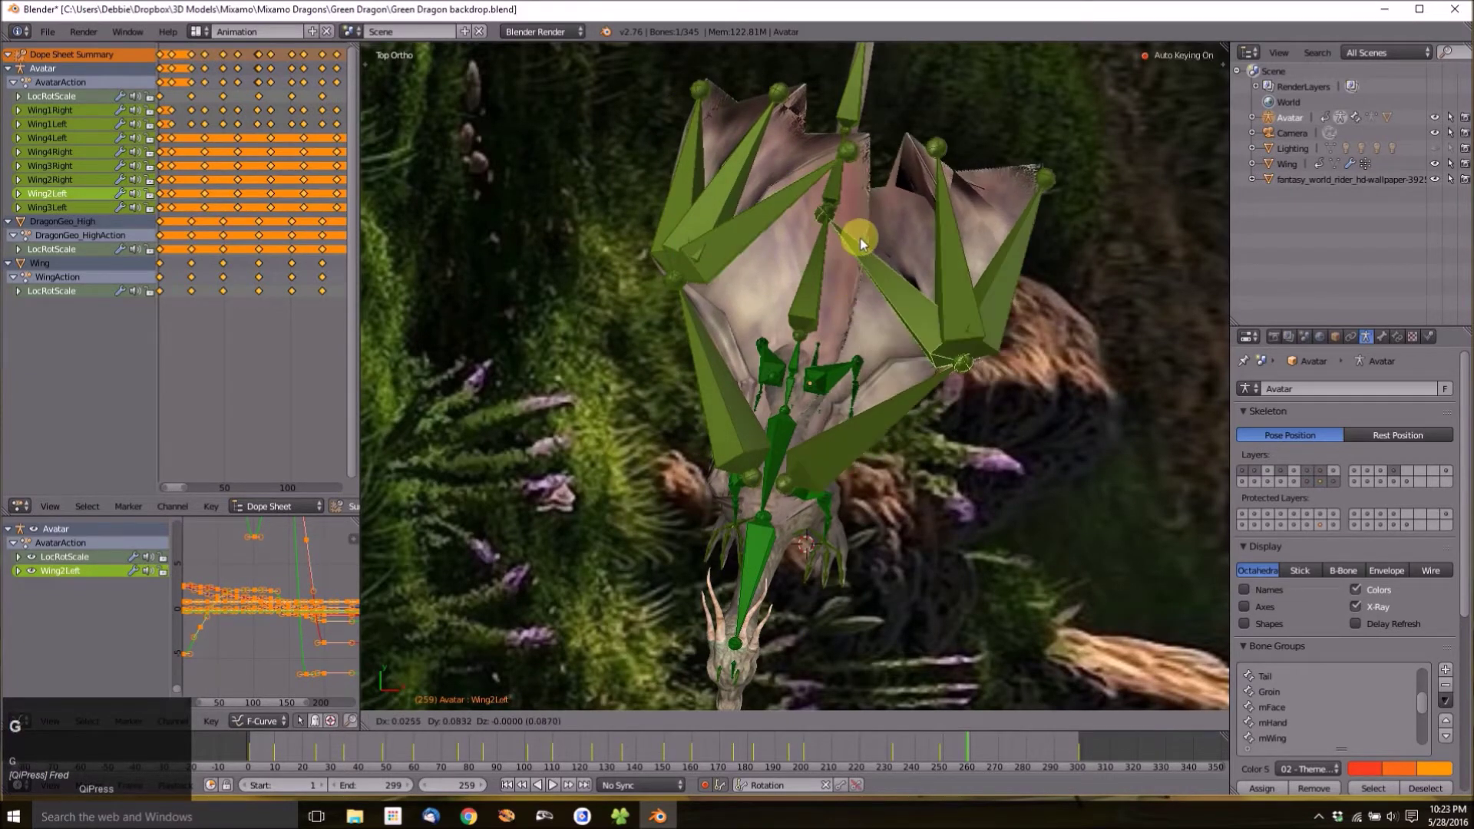
pyautogui.click(886, 183)
pyautogui.rightClick(1021, 230)
pyautogui.press('r')
pyautogui.click(985, 211)
# Return to a side view of the dragon and widen the 3D viewport over the animation editors.
pyautogui.moveTo(634, 430); pyautogui.dragTo(768, 305, button='middle')
pyautogui.moveTo(724, 442); pyautogui.dragTo(802, 482, button='middle')
pyautogui.scroll(-3, 801, 477)
pyautogui.keyDown('shift'); pyautogui.moveTo(685, 412); pyautogui.dragTo(729, 482, button='middle'); pyautogui.keyUp('shift')
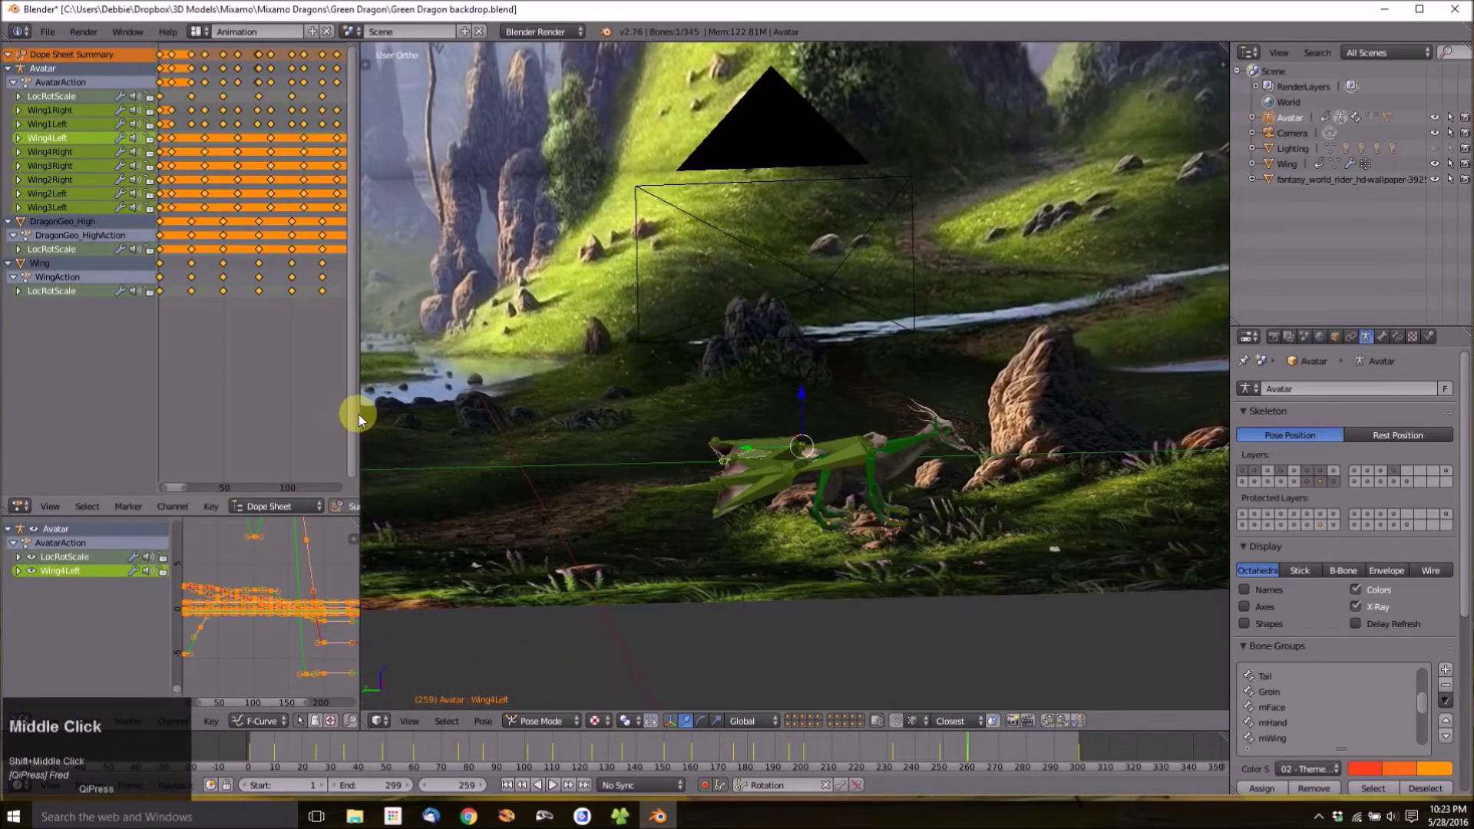
pyautogui.moveTo(358, 415); pyautogui.dragTo(201, 430)
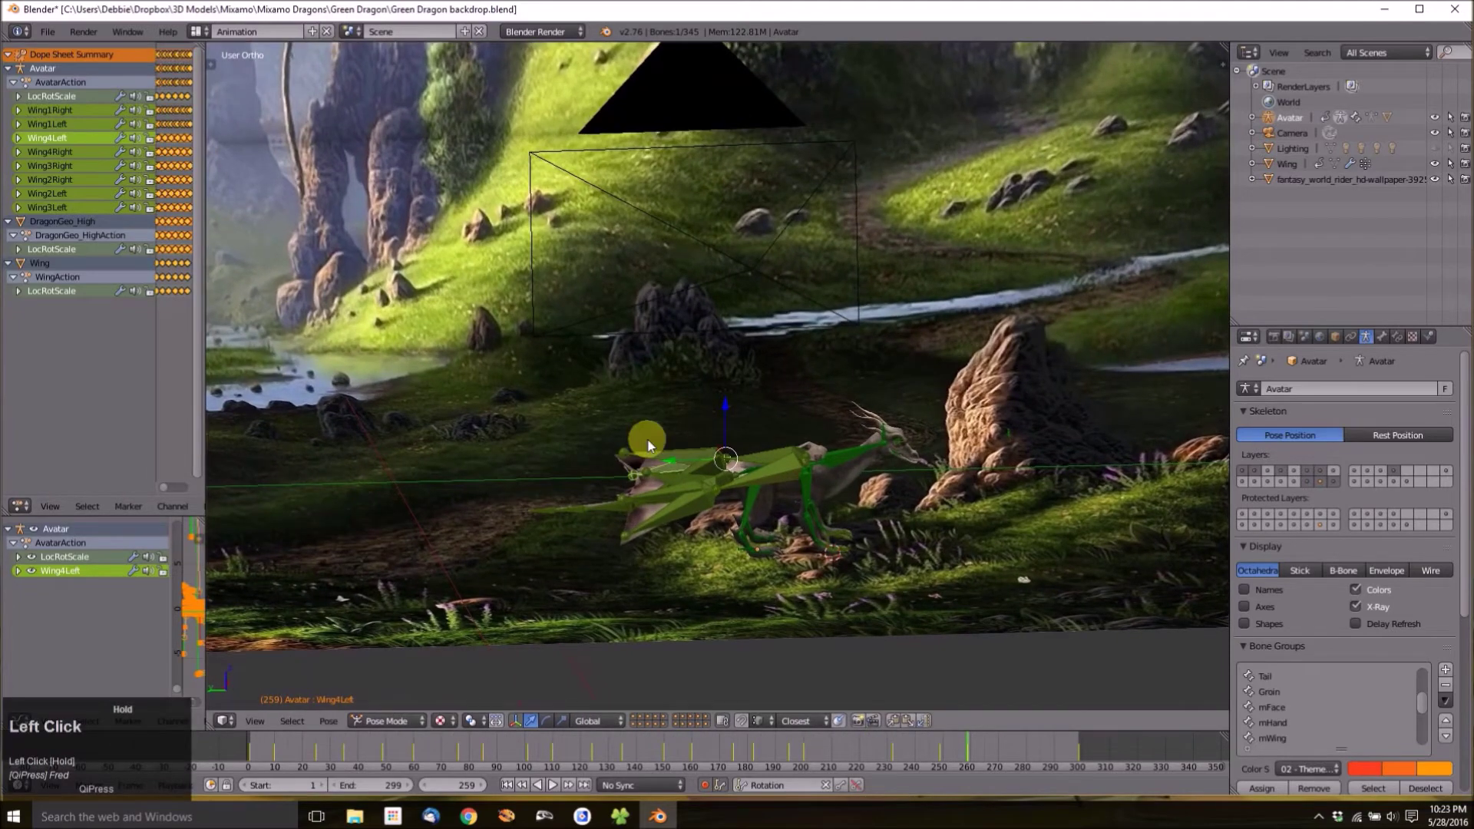
# Play the animation through the camera with the Avatar armature hidden and the backdrop selected, stopping at frame 210.
pyautogui.scroll(-2, 676, 443)
pyautogui.keyDown('shift'); pyautogui.moveTo(701, 443); pyautogui.dragTo(762, 550, button='middle'); pyautogui.keyUp('shift')
pyautogui.scroll(-4, 759, 545)
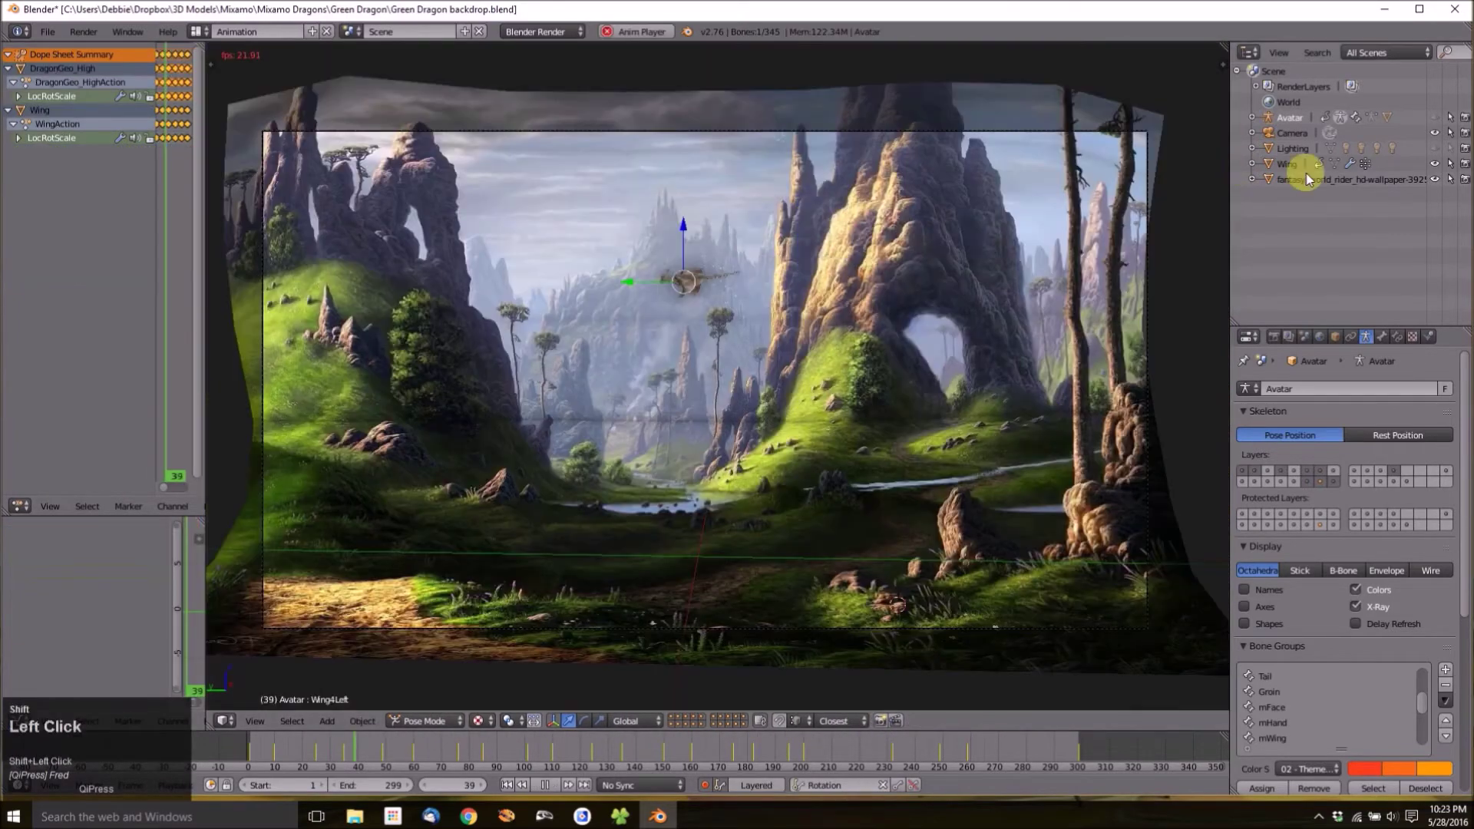
pyautogui.keyDown('shift'); pyautogui.click(1308, 179); pyautogui.keyUp('shift')
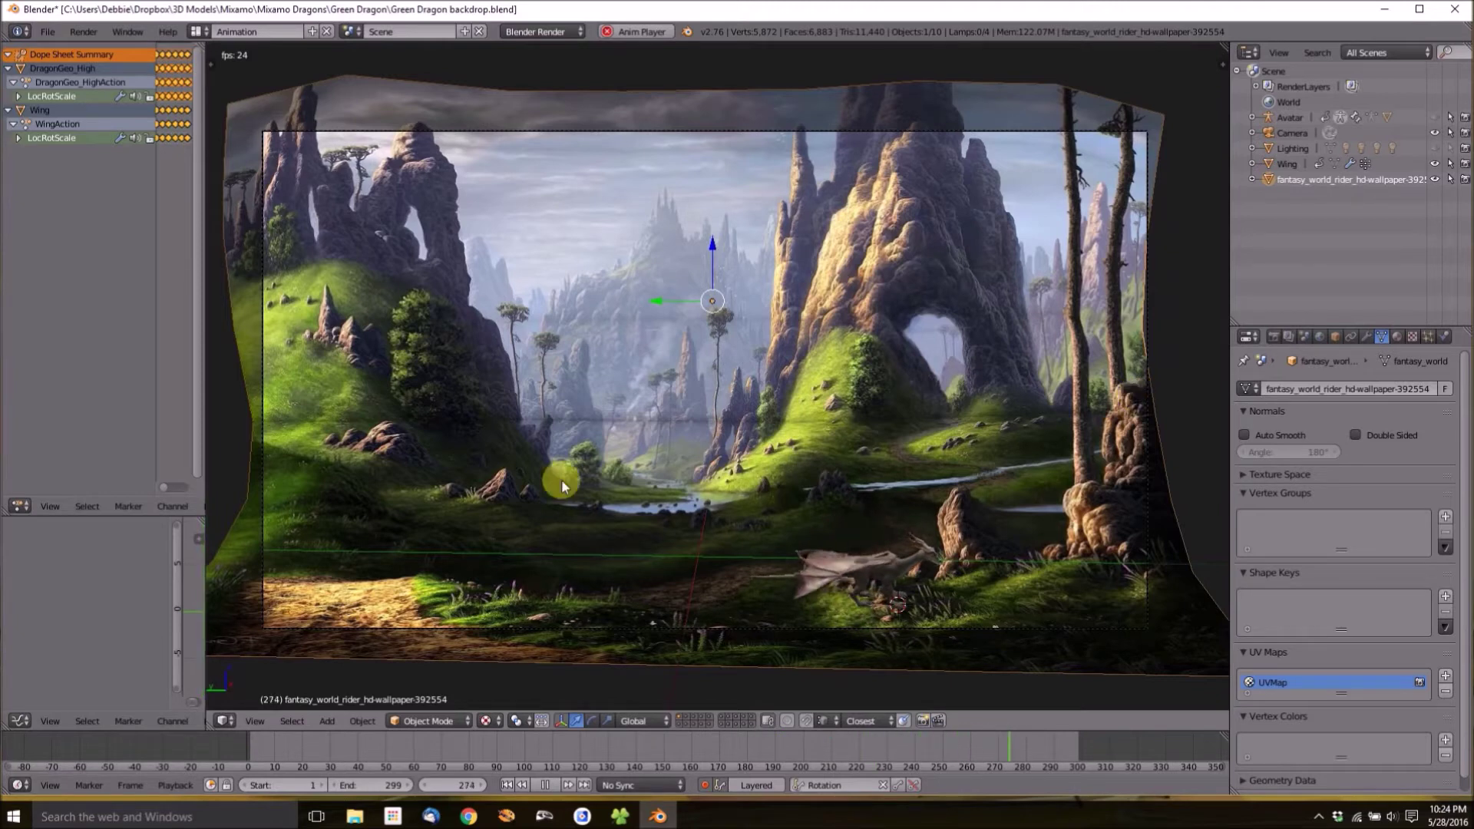
pyautogui.keyDown('shift'); pyautogui.click(547, 785); pyautogui.keyUp('shift')
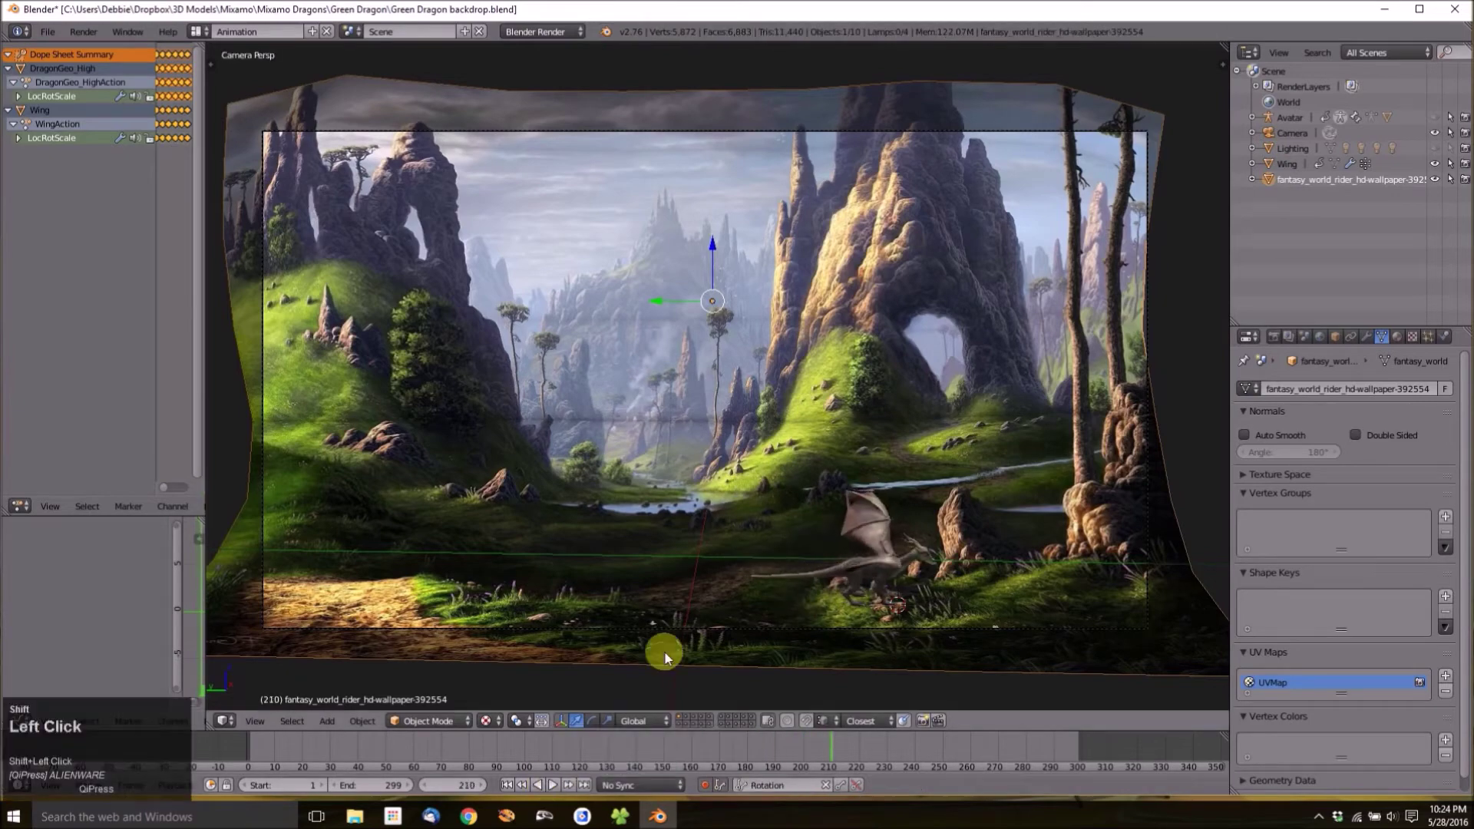
# Unhide the Avatar armature, leave the camera view and make the armature active in Pose Mode.
pyautogui.keyDown('shift'); pyautogui.moveTo(761, 551); pyautogui.dragTo(644, 428, button='middle'); pyautogui.keyUp('shift')
pyautogui.scroll(5, 766, 436)
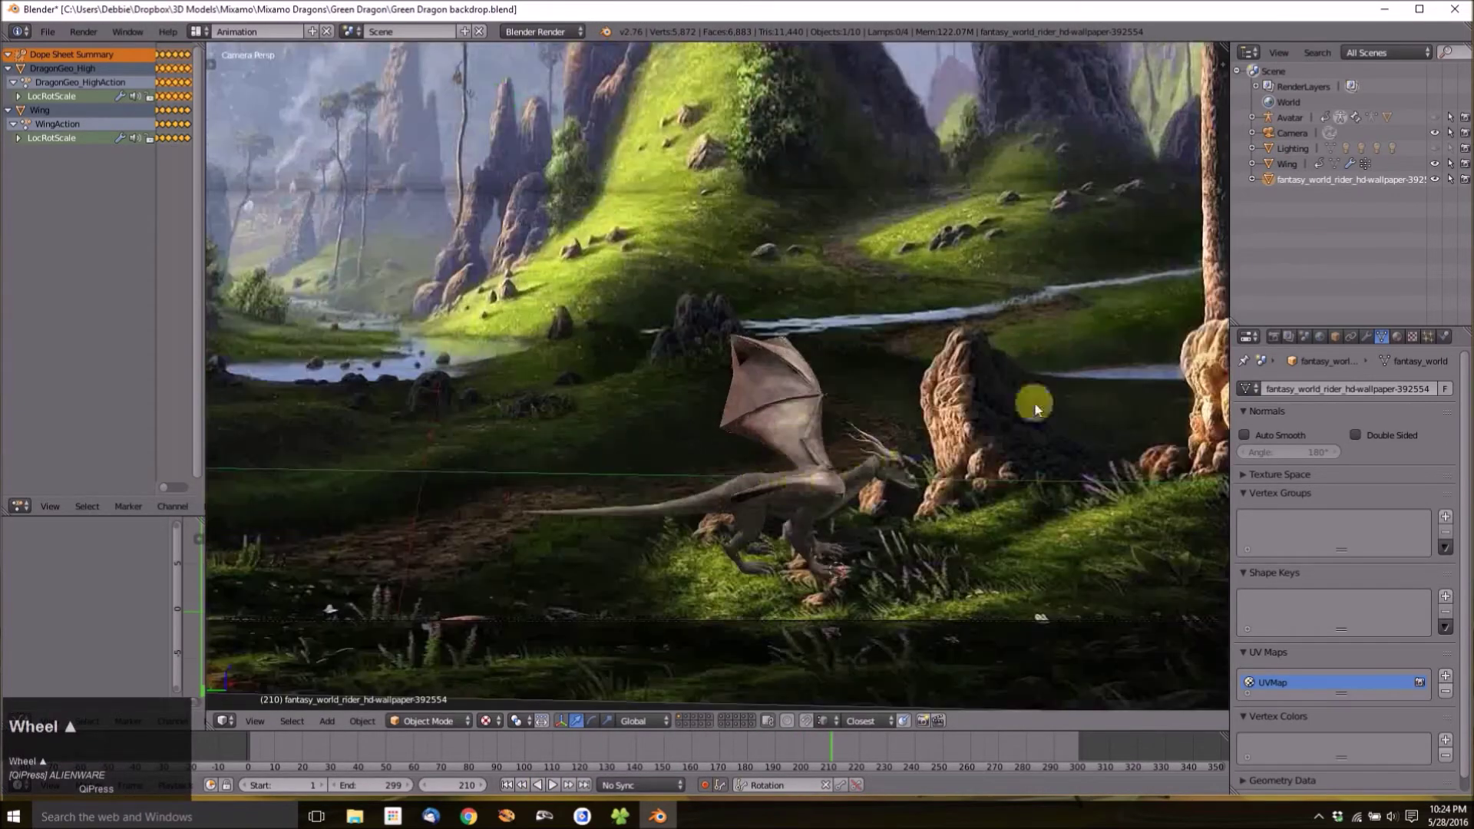
pyautogui.click(1439, 117)
pyautogui.moveTo(849, 510); pyautogui.dragTo(828, 537, button='middle')
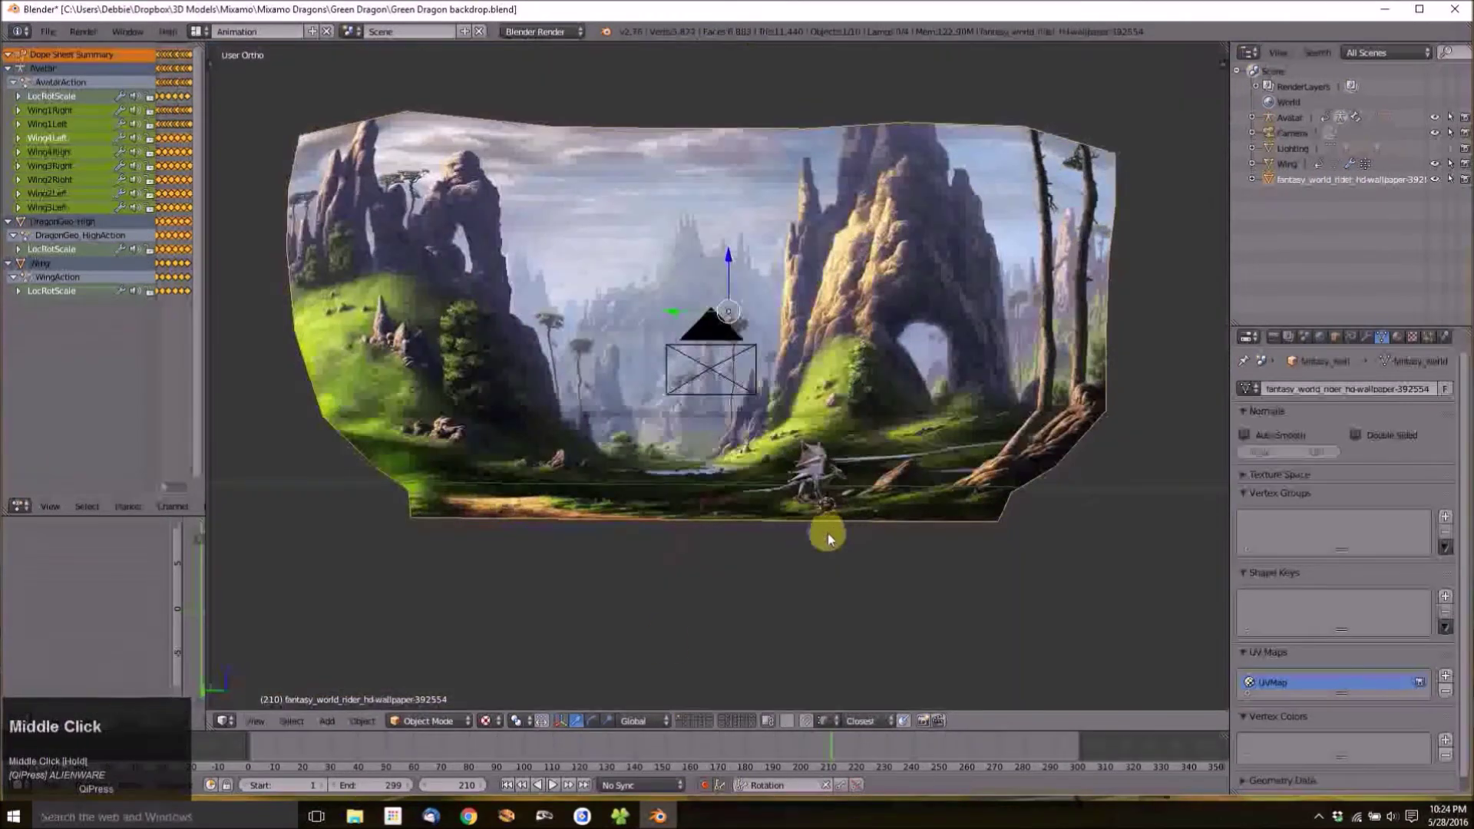
pyautogui.click(448, 721)
pyautogui.click(569, 647)
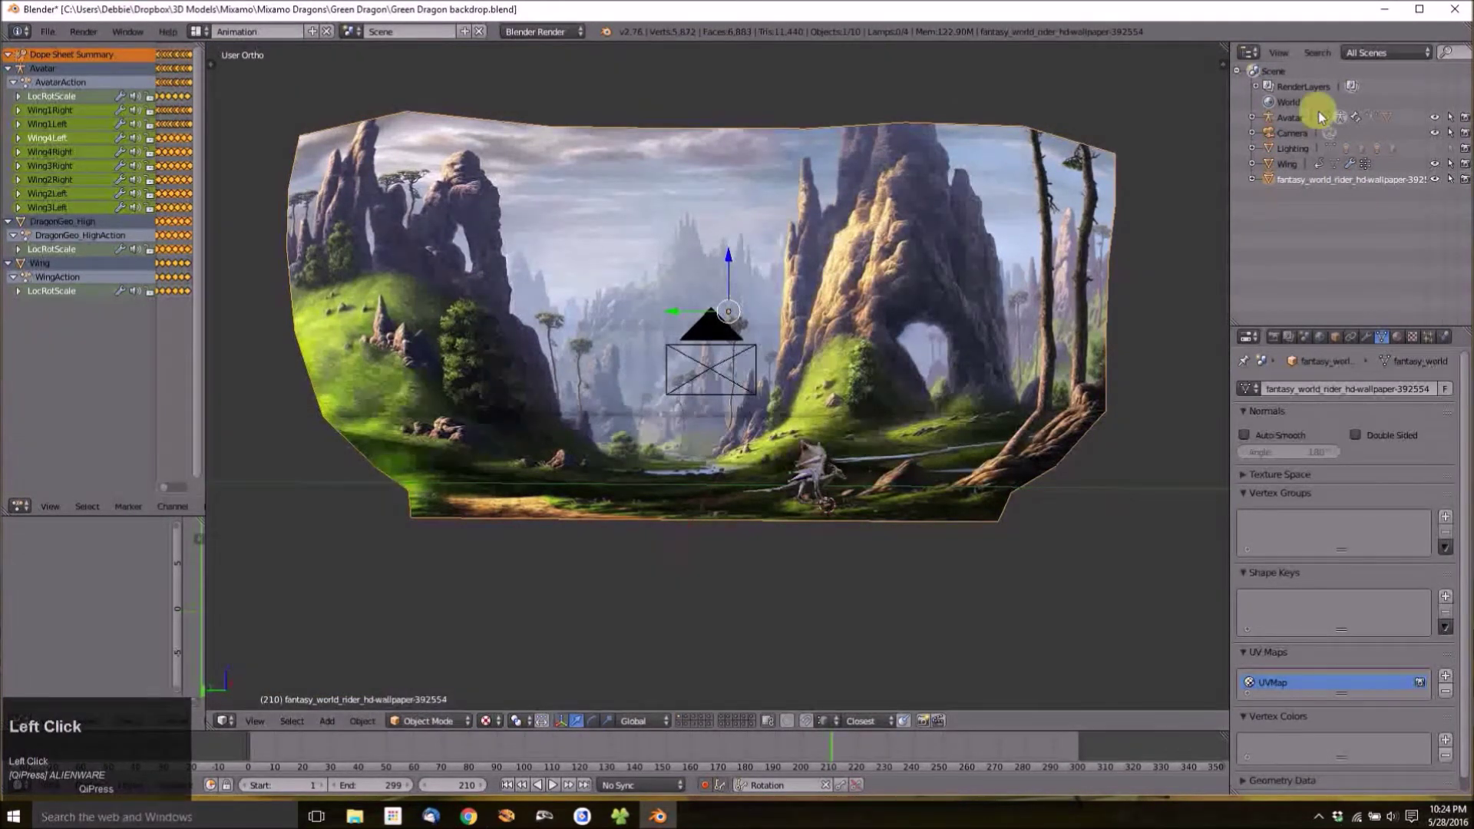
pyautogui.click(1297, 118)
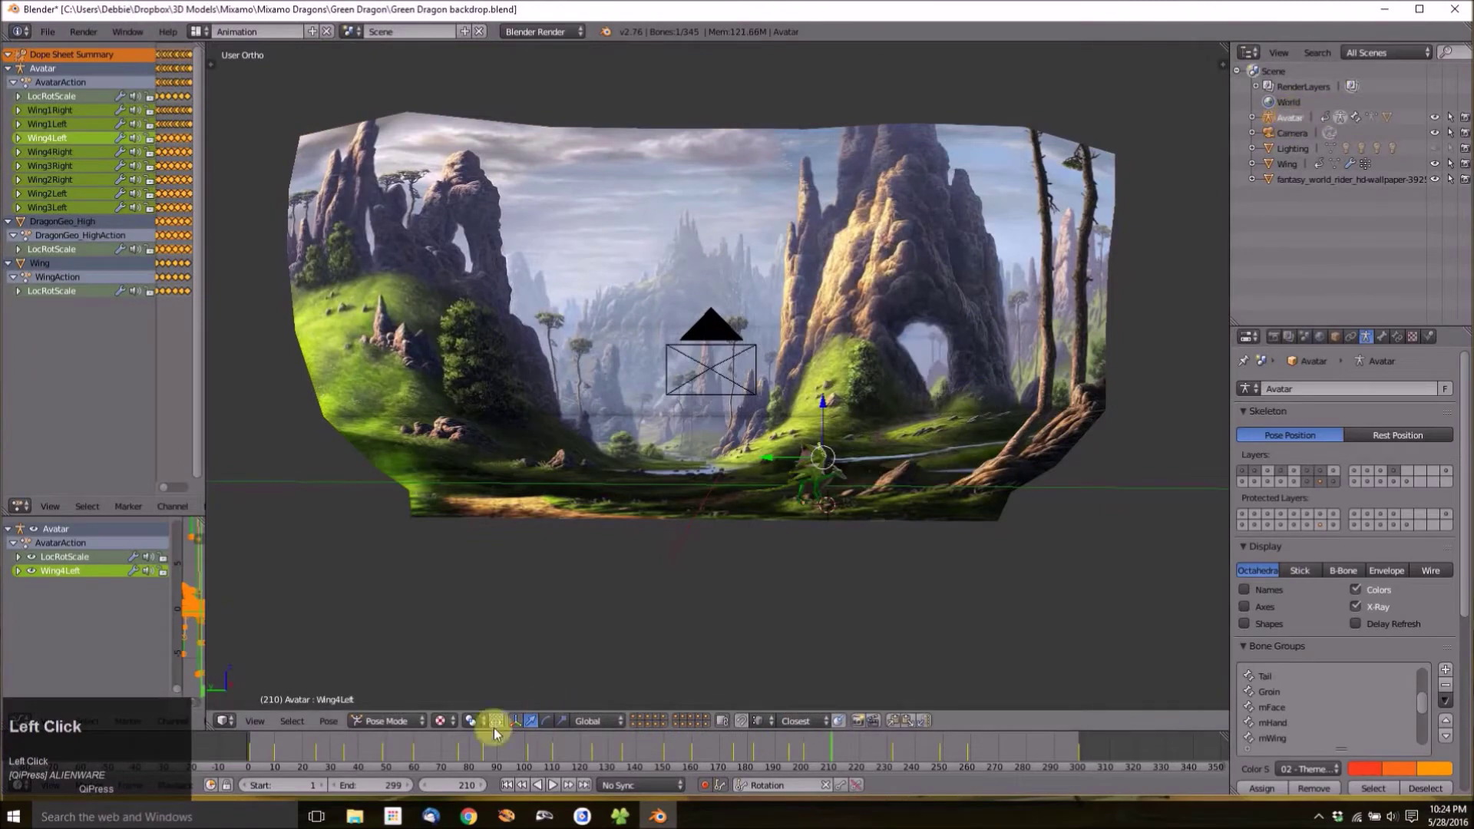
pyautogui.click(419, 723)
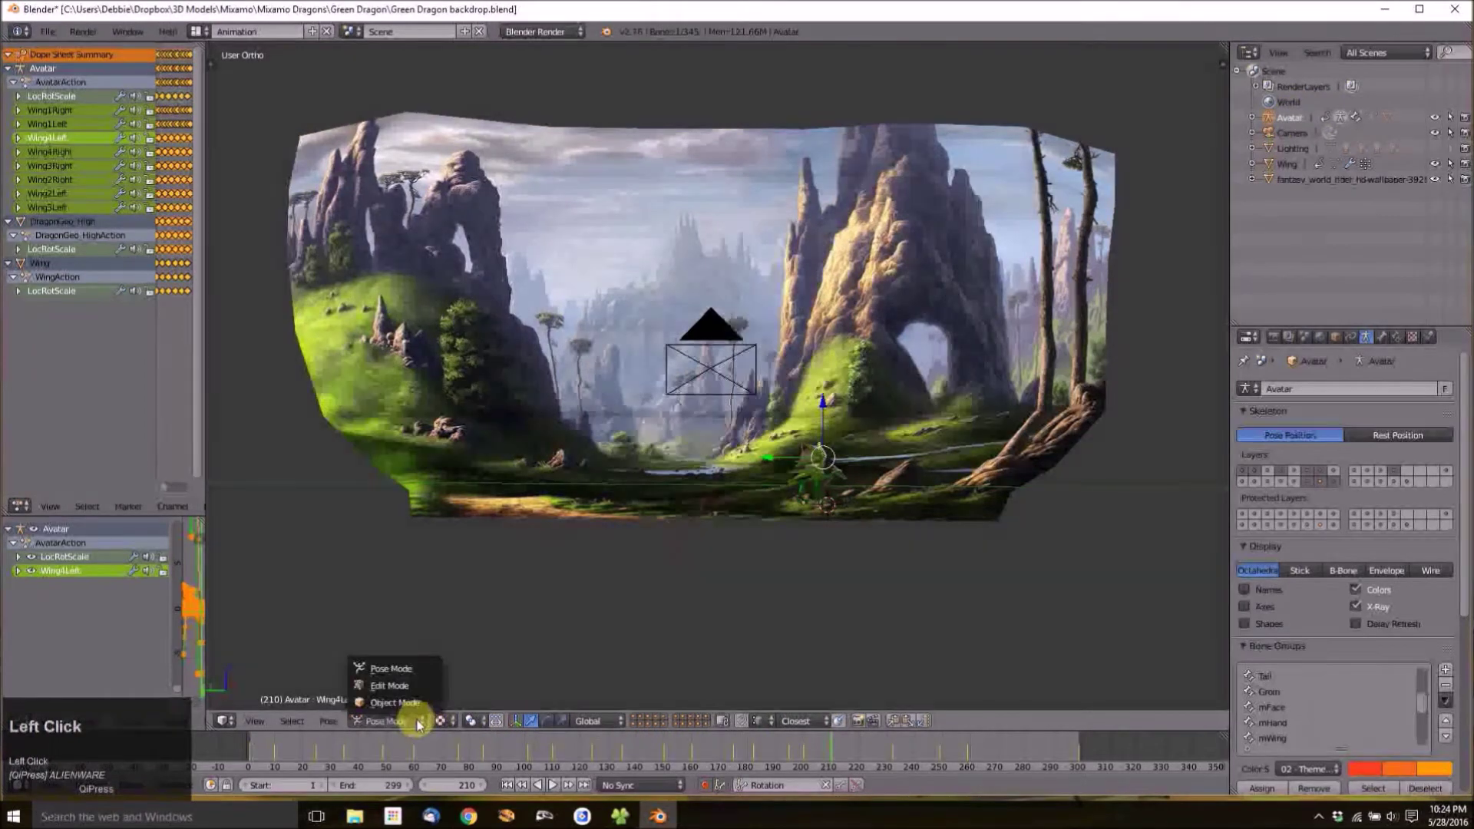
pyautogui.click(386, 670)
# At frame 232, rotate the dragon's Neck bone about -20 degrees around the global Z axis.
pyautogui.scroll(4, 898, 463)
pyautogui.keyDown('shift'); pyautogui.moveTo(931, 487); pyautogui.dragTo(943, 439, button='middle'); pyautogui.keyUp('shift')
pyautogui.scroll(5, 673, 316)
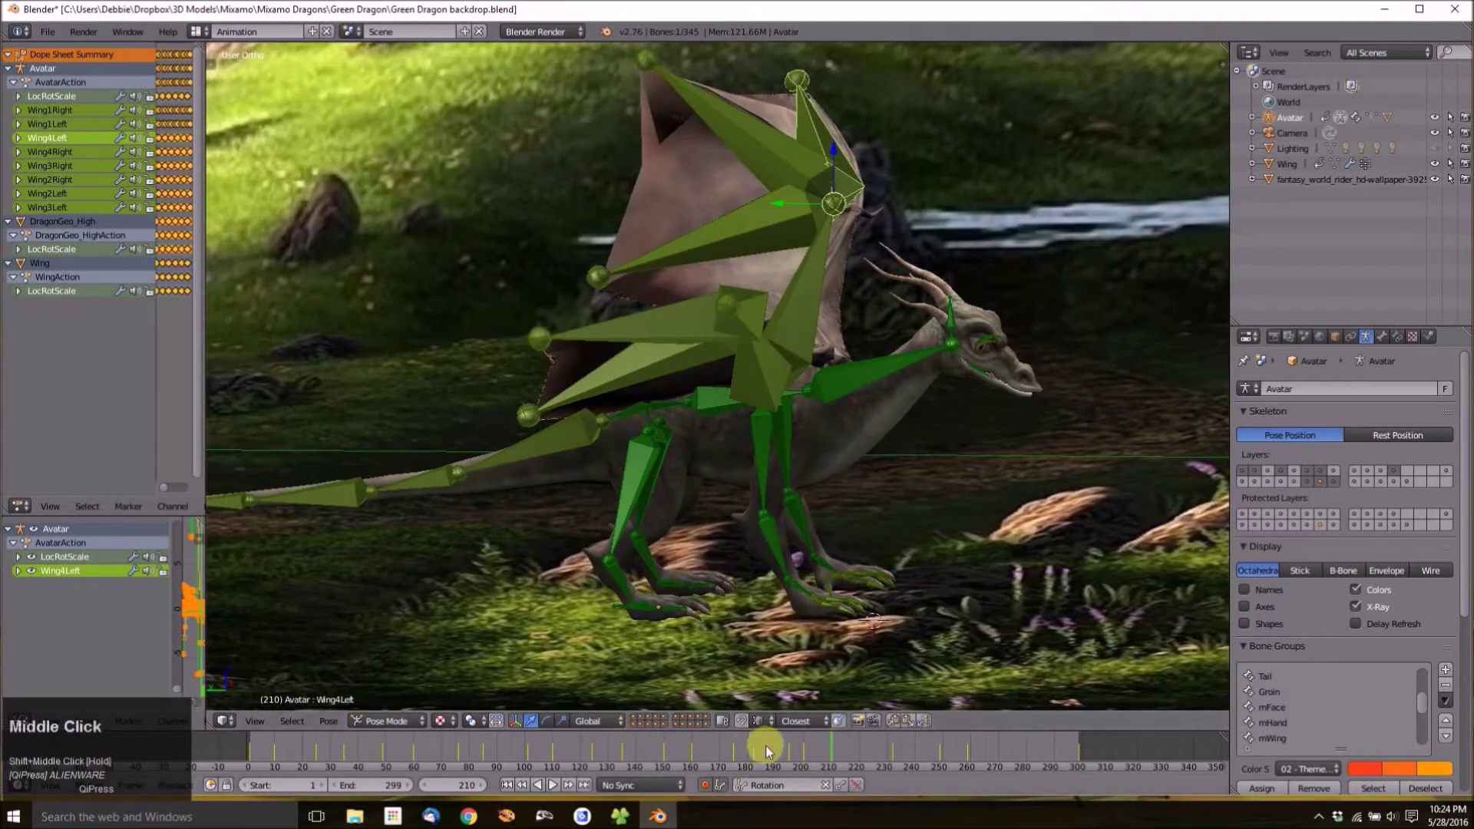
pyautogui.moveTo(831, 751); pyautogui.dragTo(893, 752)
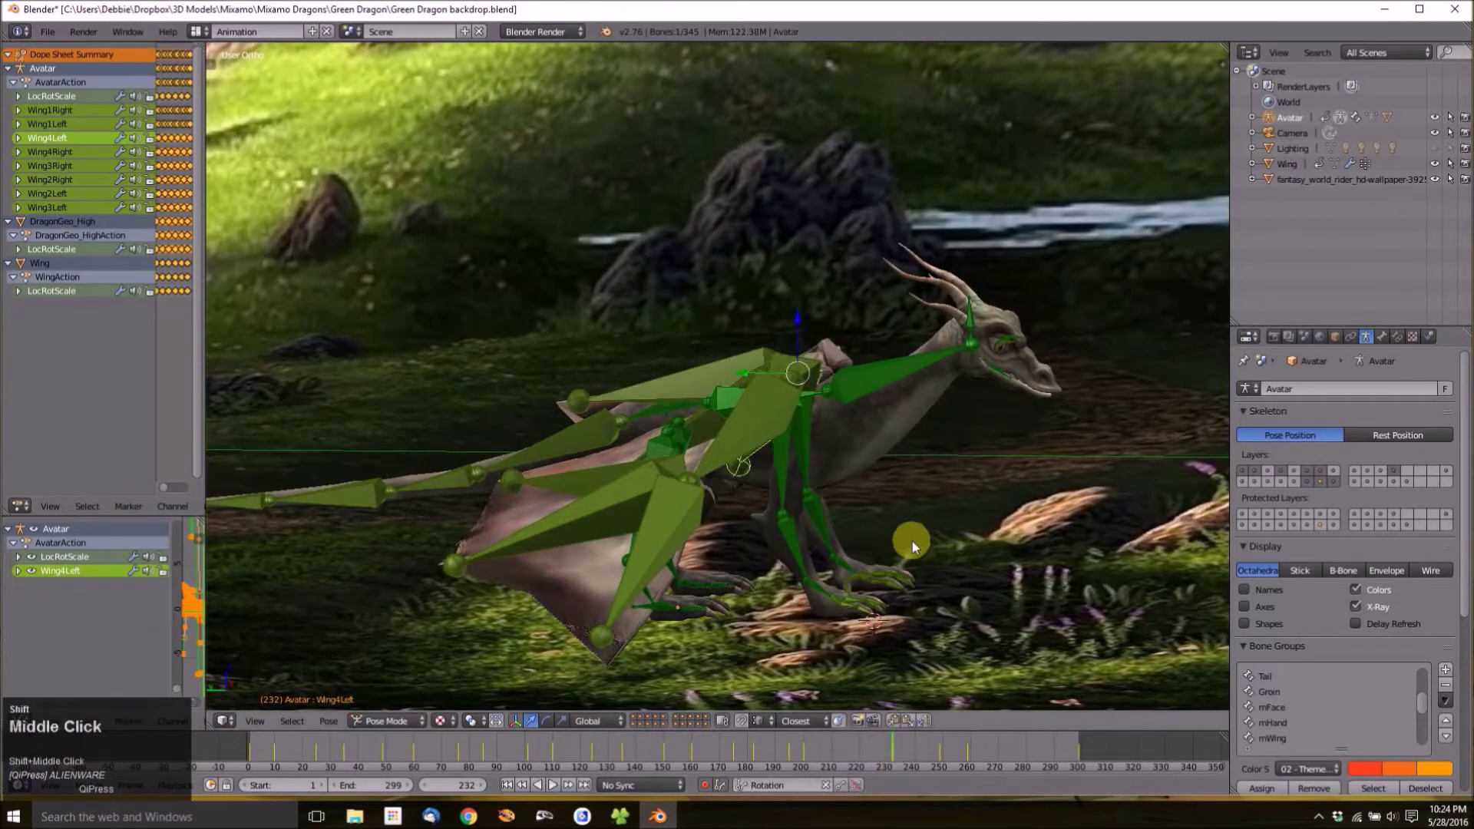
pyautogui.moveTo(914, 541); pyautogui.dragTo(866, 357, button='middle')
pyautogui.rightClick(878, 376)
pyautogui.moveTo(947, 392); pyautogui.dragTo(908, 440, button='middle')
pyautogui.press('r')
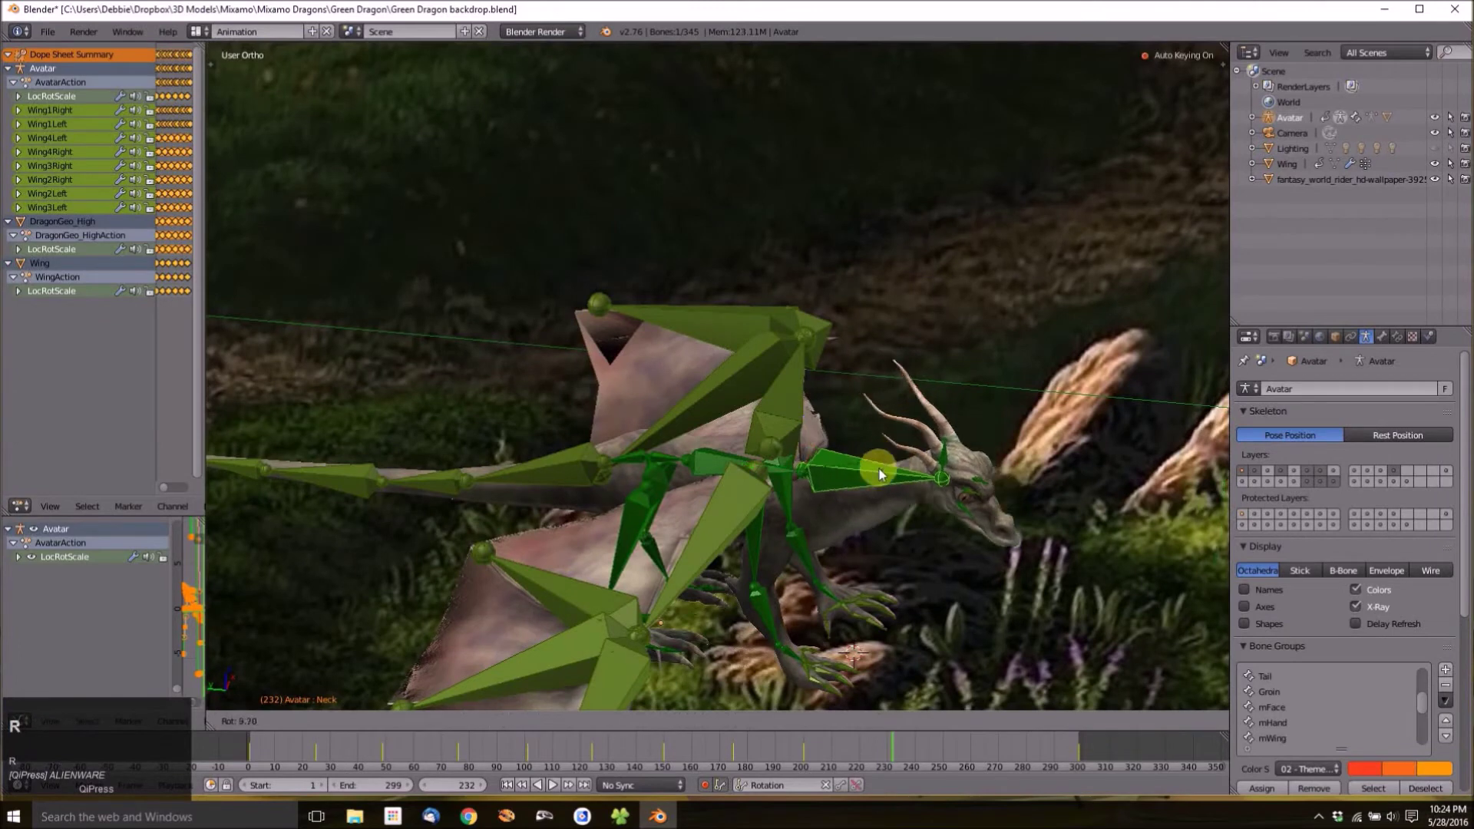
pyautogui.rightClick(882, 446)
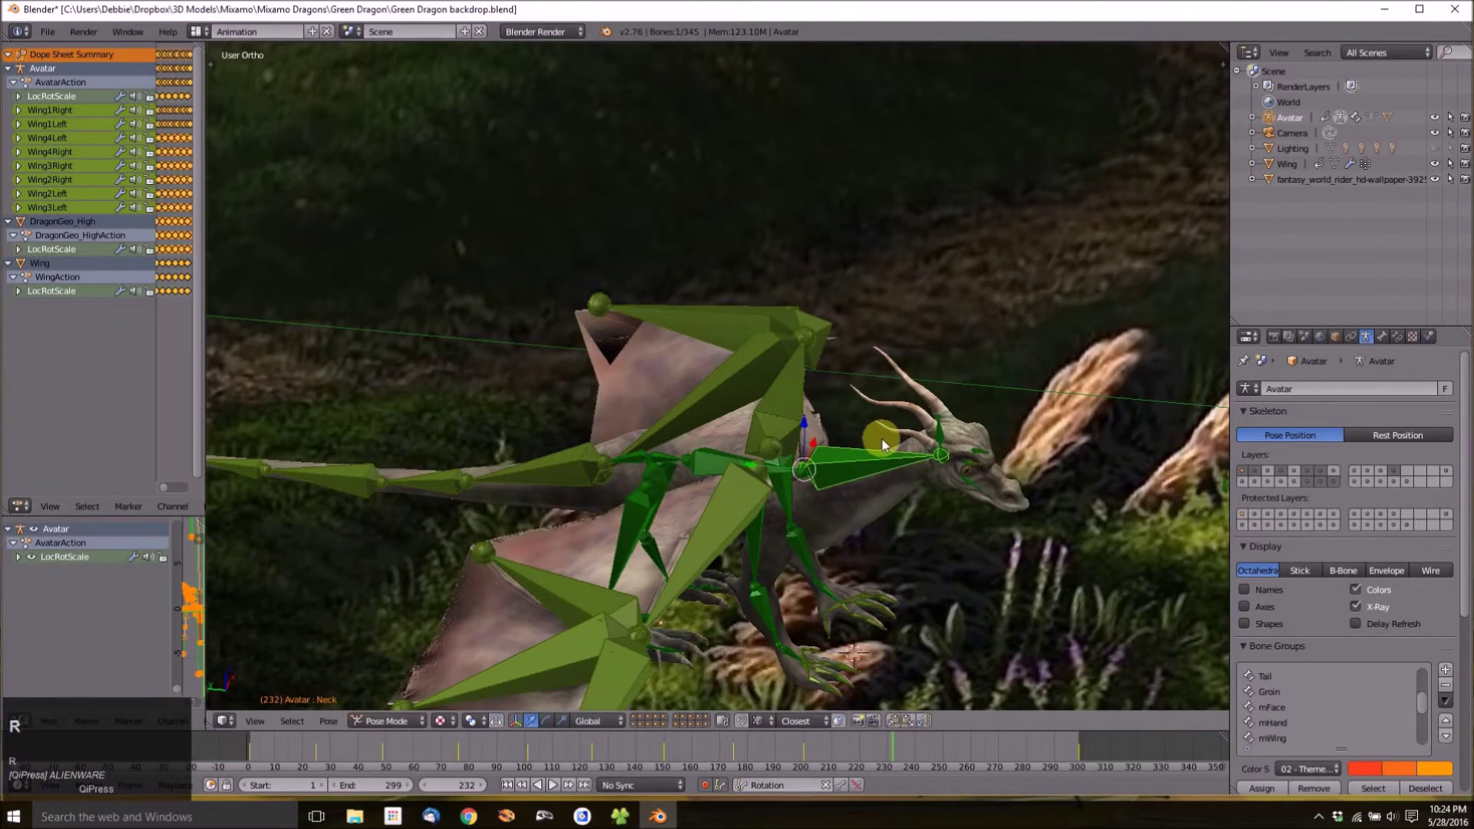
pyautogui.press('r')
pyautogui.press('z')
pyautogui.click(864, 472)
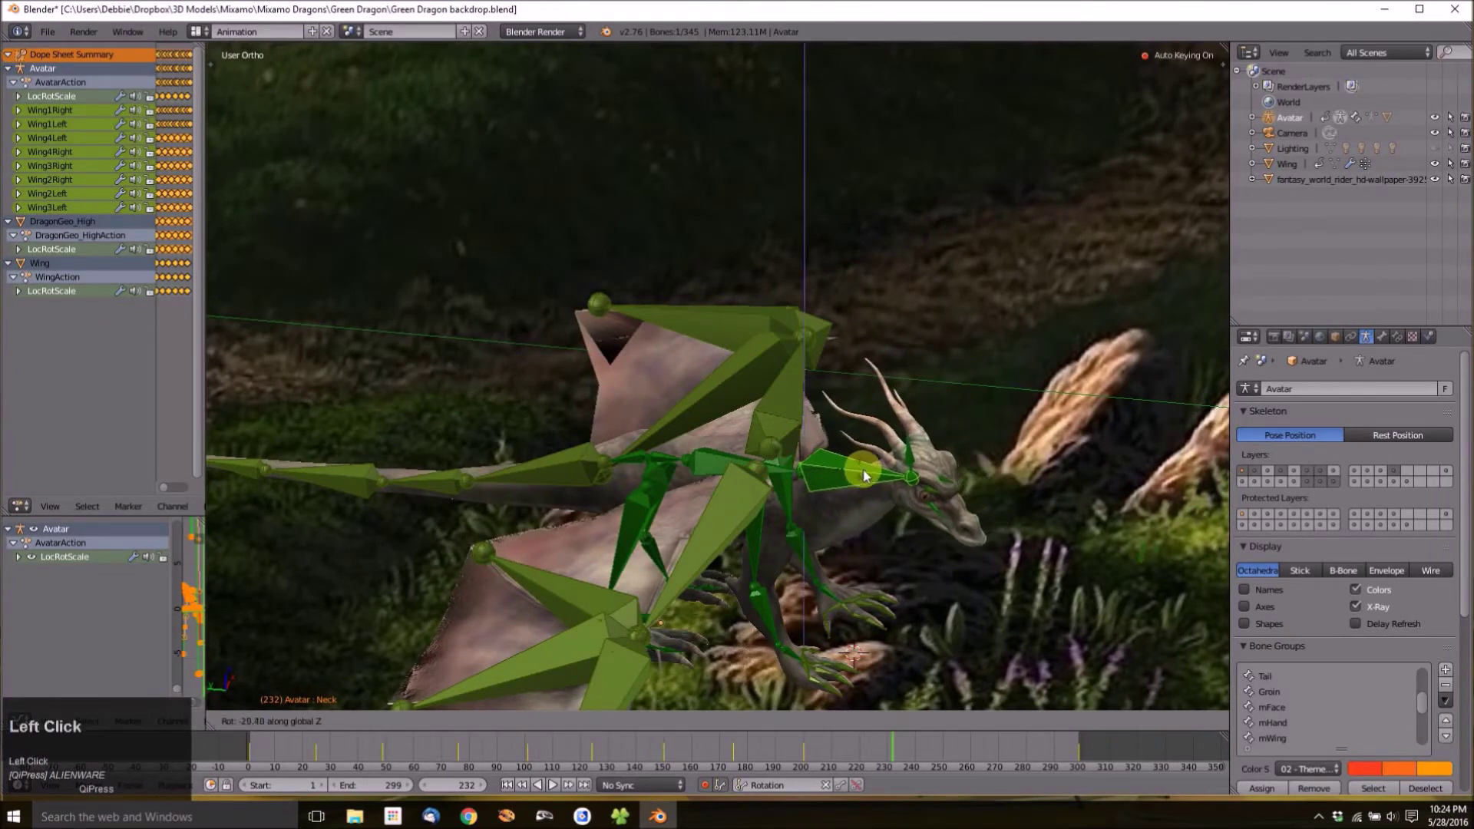
# Rotate the Head bone slightly around the global Z axis at frame 232 so the head turns with the neck.
pyautogui.keyDown('shift'); pyautogui.moveTo(854, 490); pyautogui.dragTo(798, 217, button='middle'); pyautogui.keyUp('shift')
pyautogui.scroll(4, 701, 500)
pyautogui.scroll(2, 760, 202)
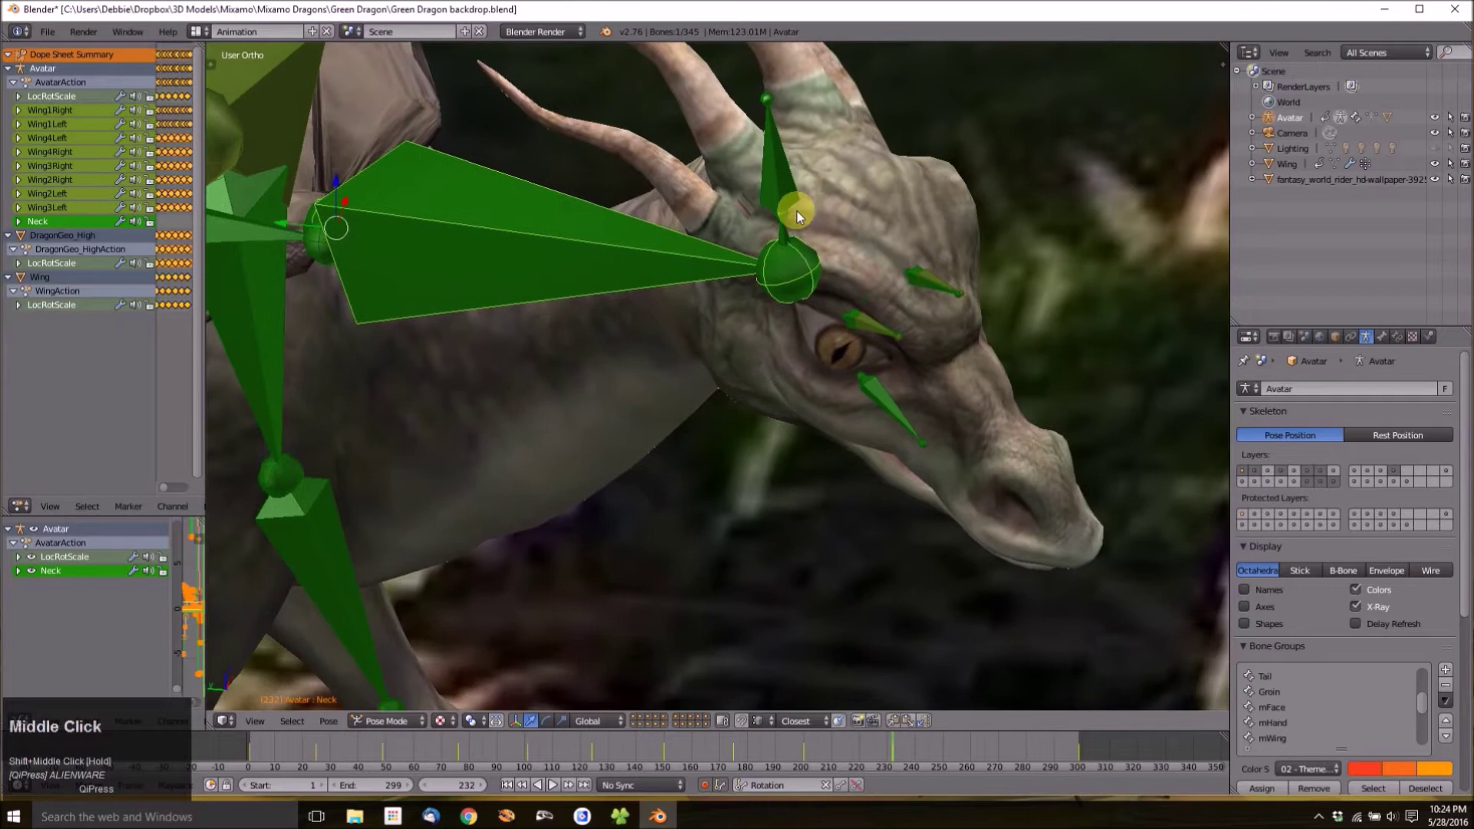
pyautogui.rightClick(799, 224)
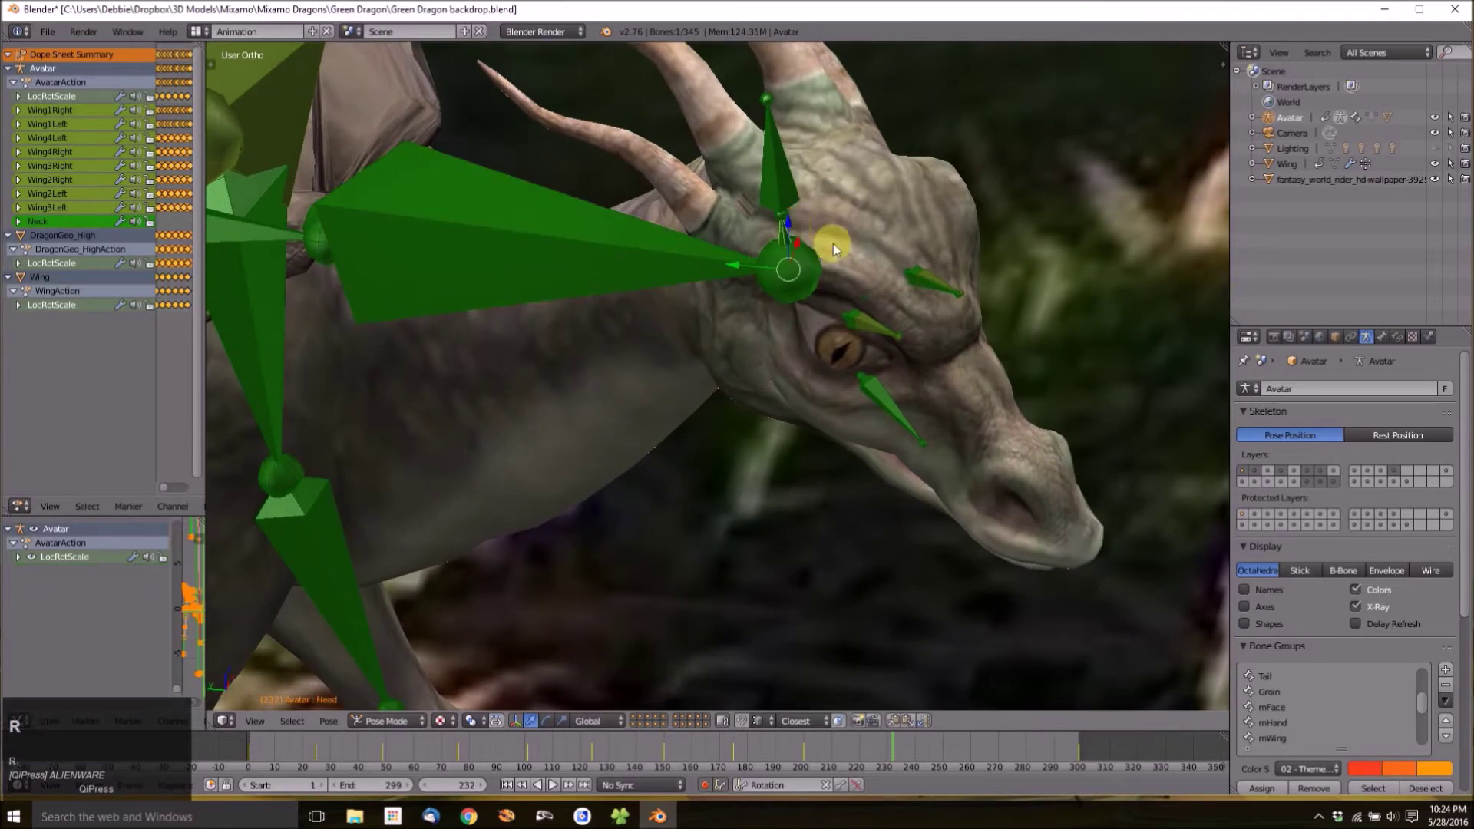
pyautogui.press('r')
pyautogui.press('z')
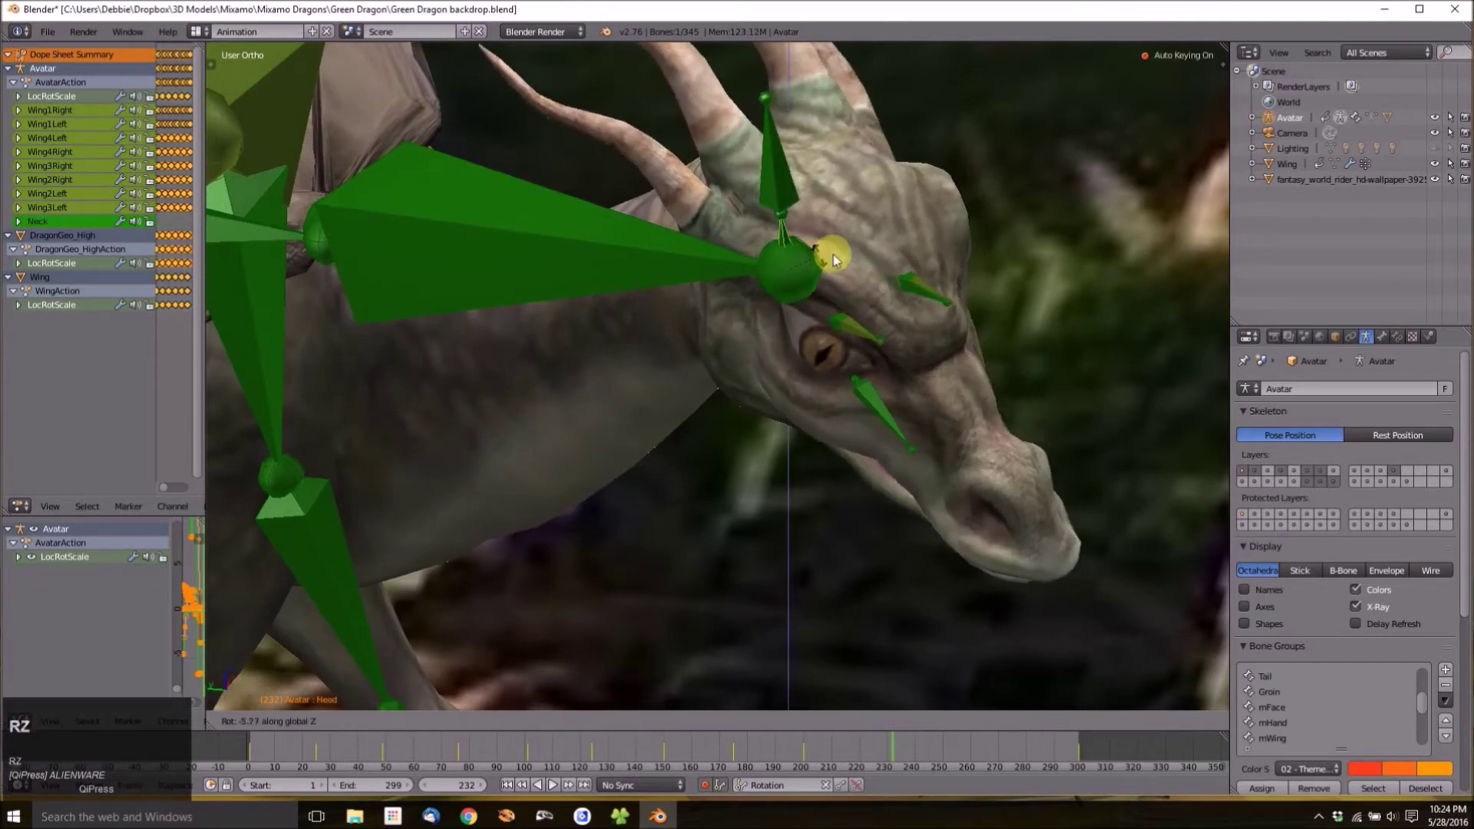
pyautogui.click(847, 256)
# At frame 246, try rotating the Skull bone around the global X axis to open the dragon's mouth wide.
pyautogui.keyDown('shift'); pyautogui.moveTo(849, 298); pyautogui.dragTo(745, 413, button='middle'); pyautogui.keyUp('shift')
pyautogui.click(930, 748)
pyautogui.rightClick(735, 139)
pyautogui.moveTo(733, 144); pyautogui.dragTo(754, 427, button='middle')
pyautogui.keyDown('shift'); pyautogui.moveTo(904, 314); pyautogui.dragTo(701, 395, button='middle'); pyautogui.keyUp('shift')
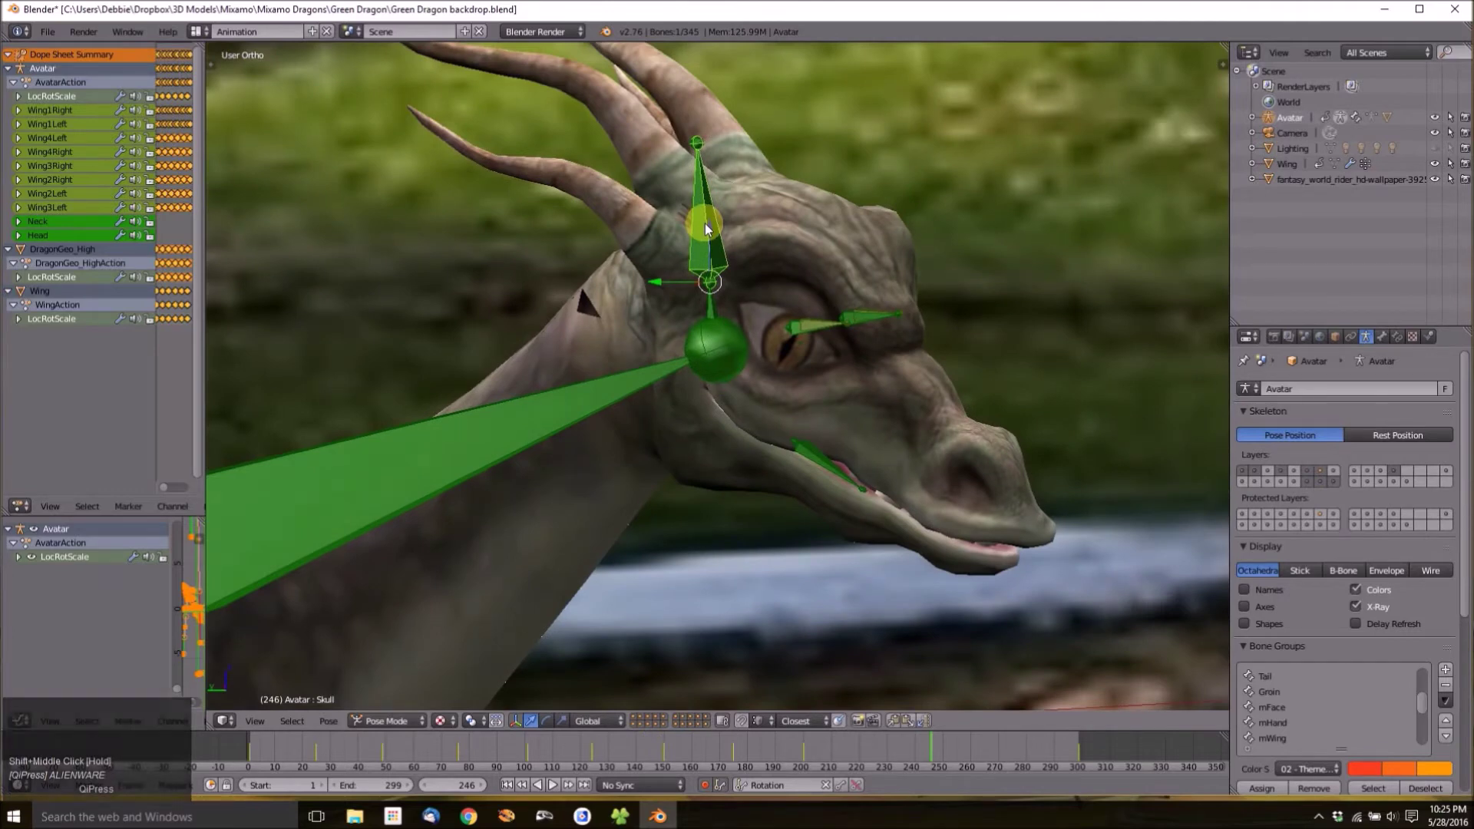
pyautogui.press('r')
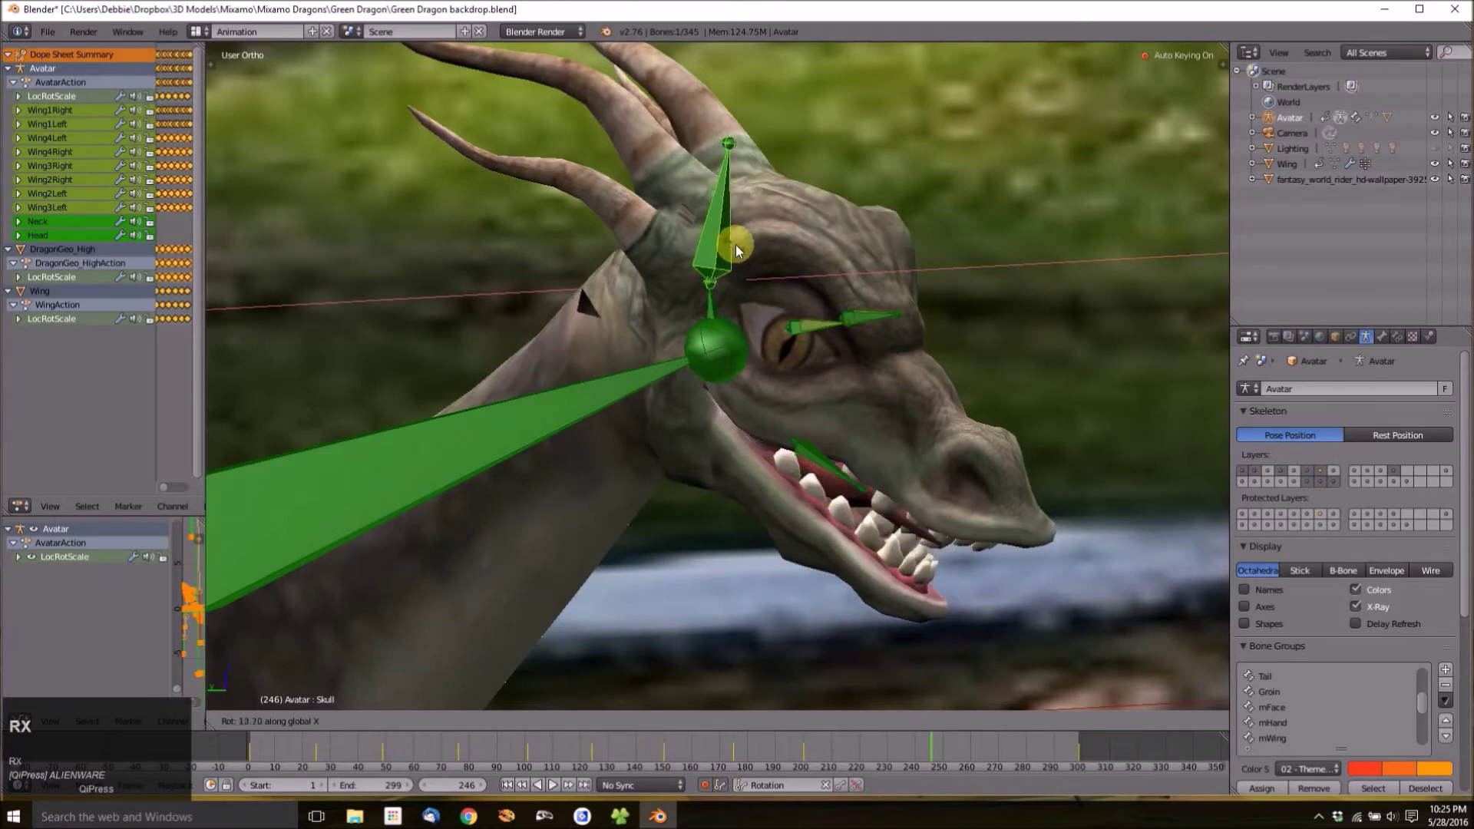
pyautogui.click(739, 252)
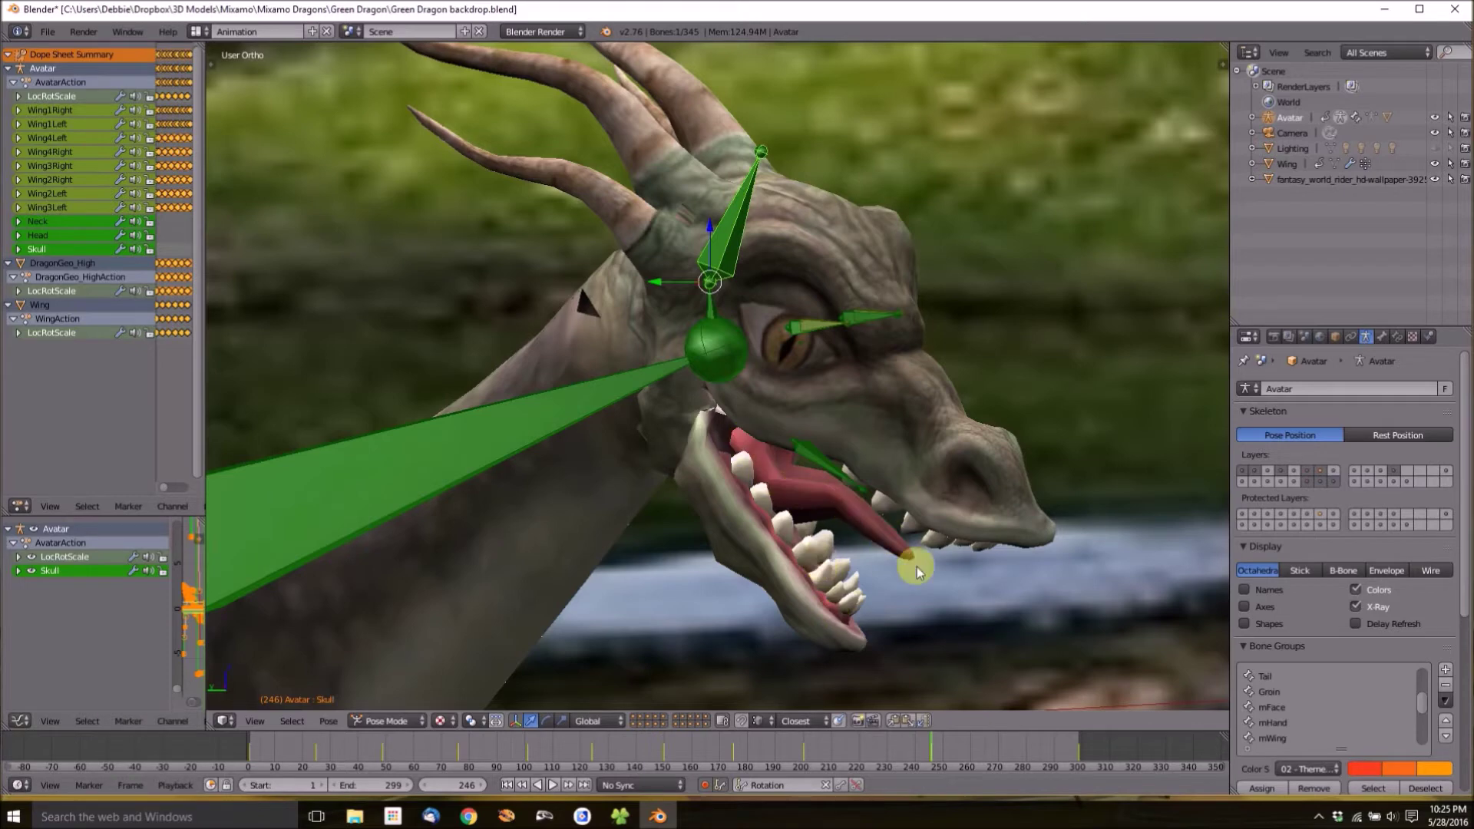
# Undo the Skull bone rotation made at frame 246.
pyautogui.moveTo(751, 437); pyautogui.dragTo(784, 352, button='middle')
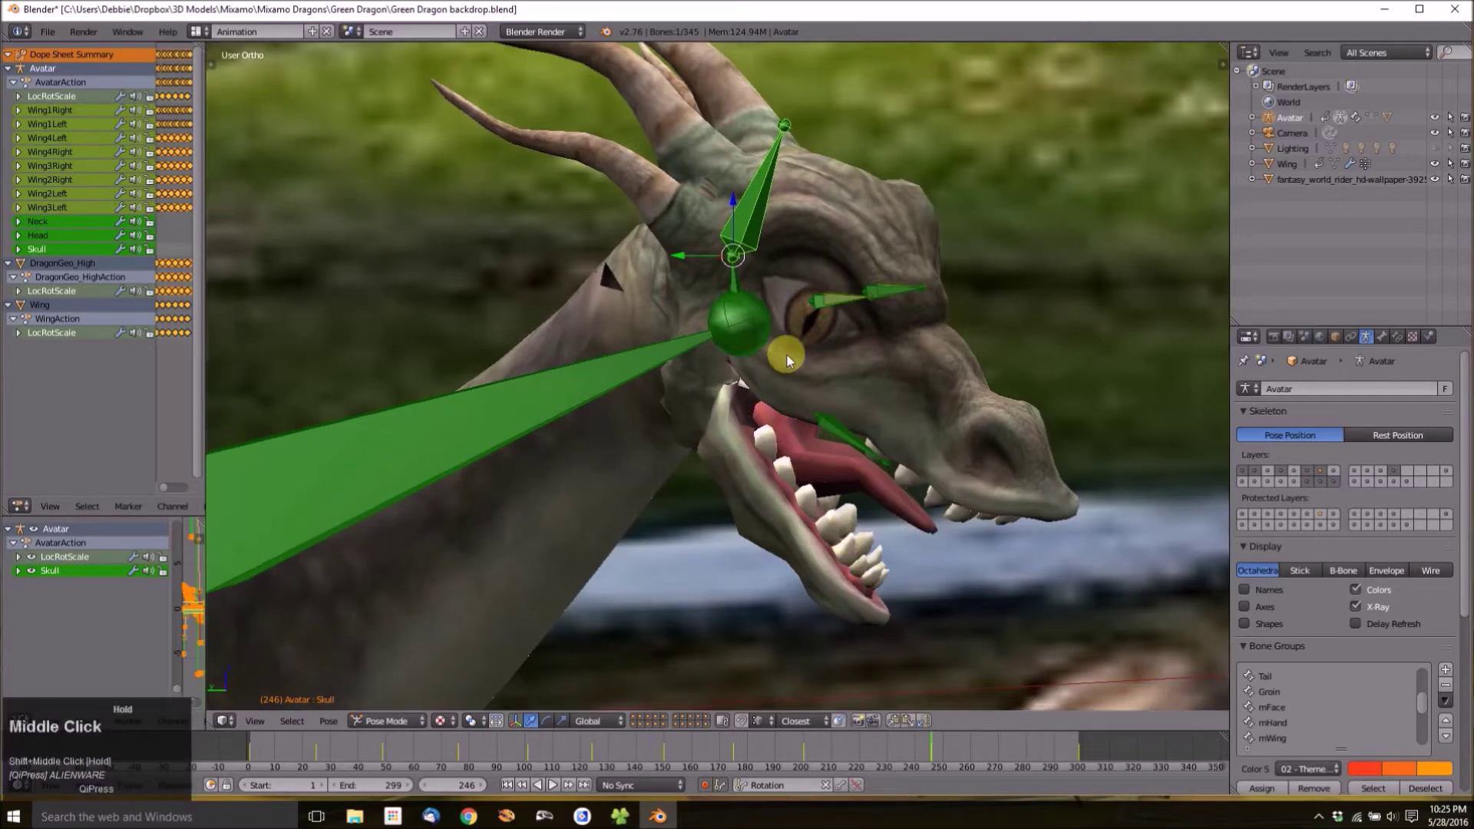
pyautogui.scroll(-2, 788, 354)
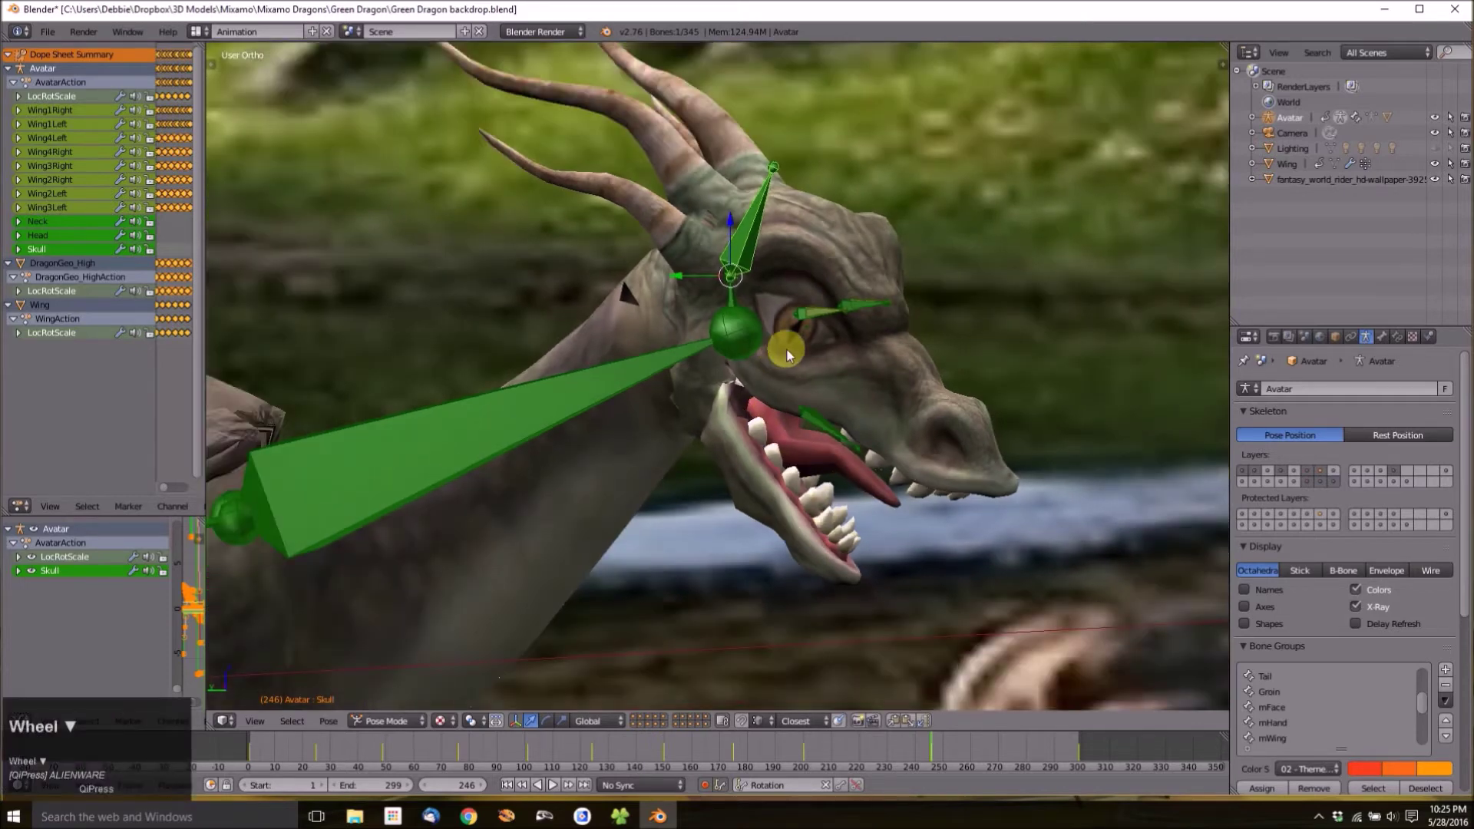
pyautogui.keyDown('shift'); pyautogui.moveTo(787, 350); pyautogui.dragTo(739, 366, button='middle'); pyautogui.keyUp('shift')
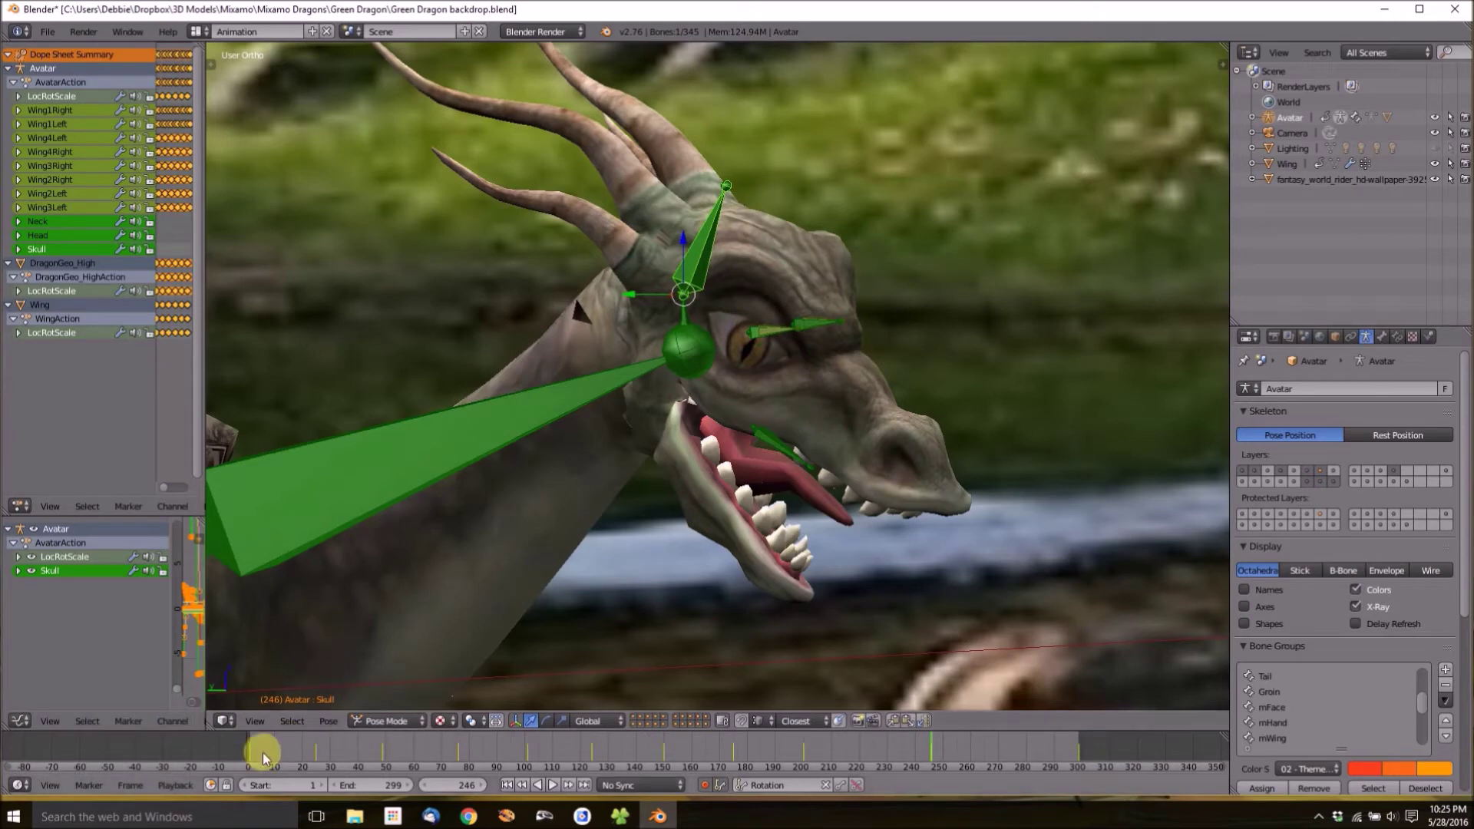
pyautogui.hotkey('ctrl', 'z')
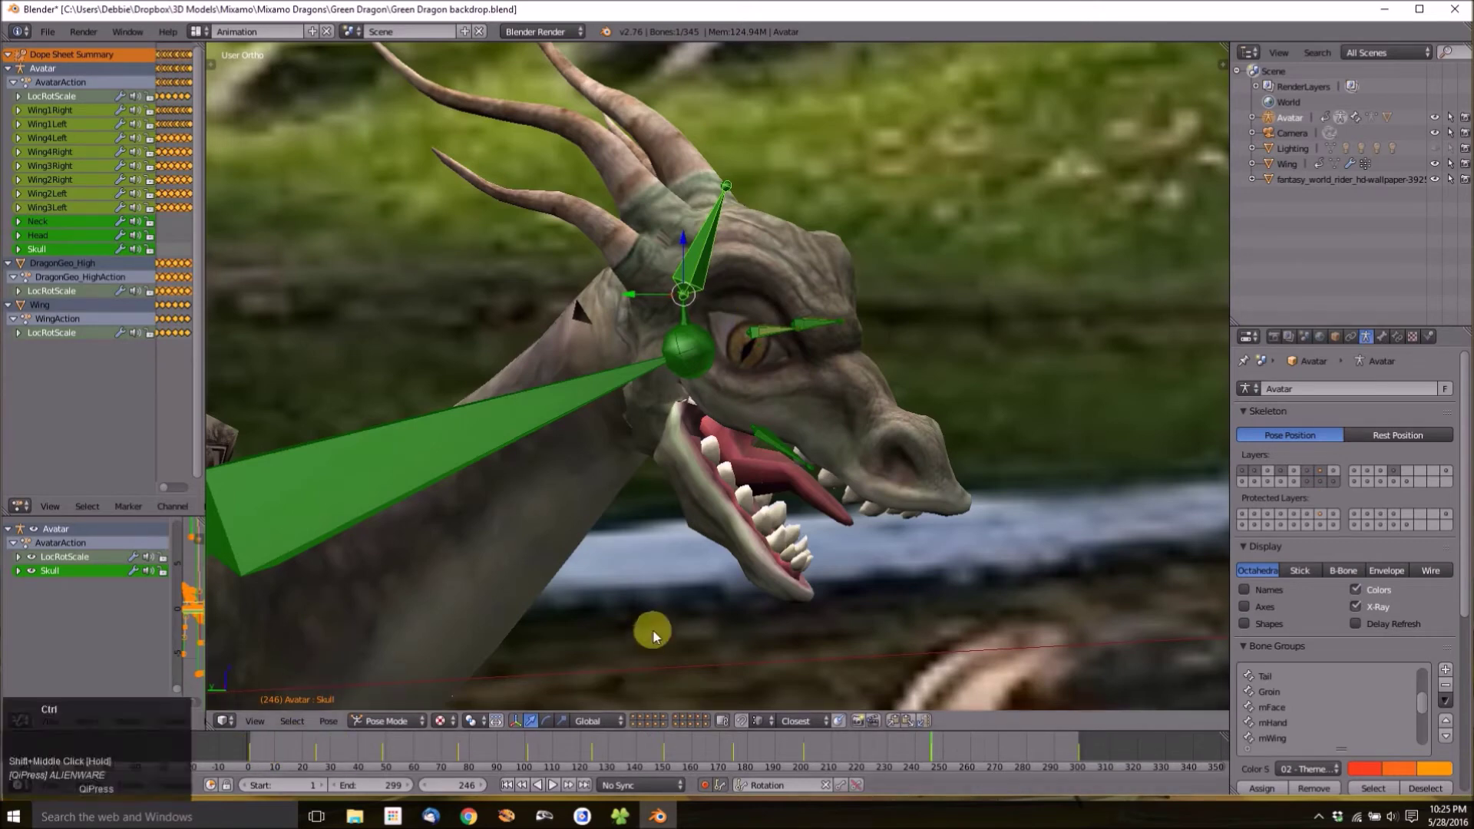
# Insert a rotation keyframe for the Skull bone in its closed-mouth pose at frame 232.
pyautogui.click(895, 761)
pyautogui.moveTo(895, 760); pyautogui.dragTo(891, 761)
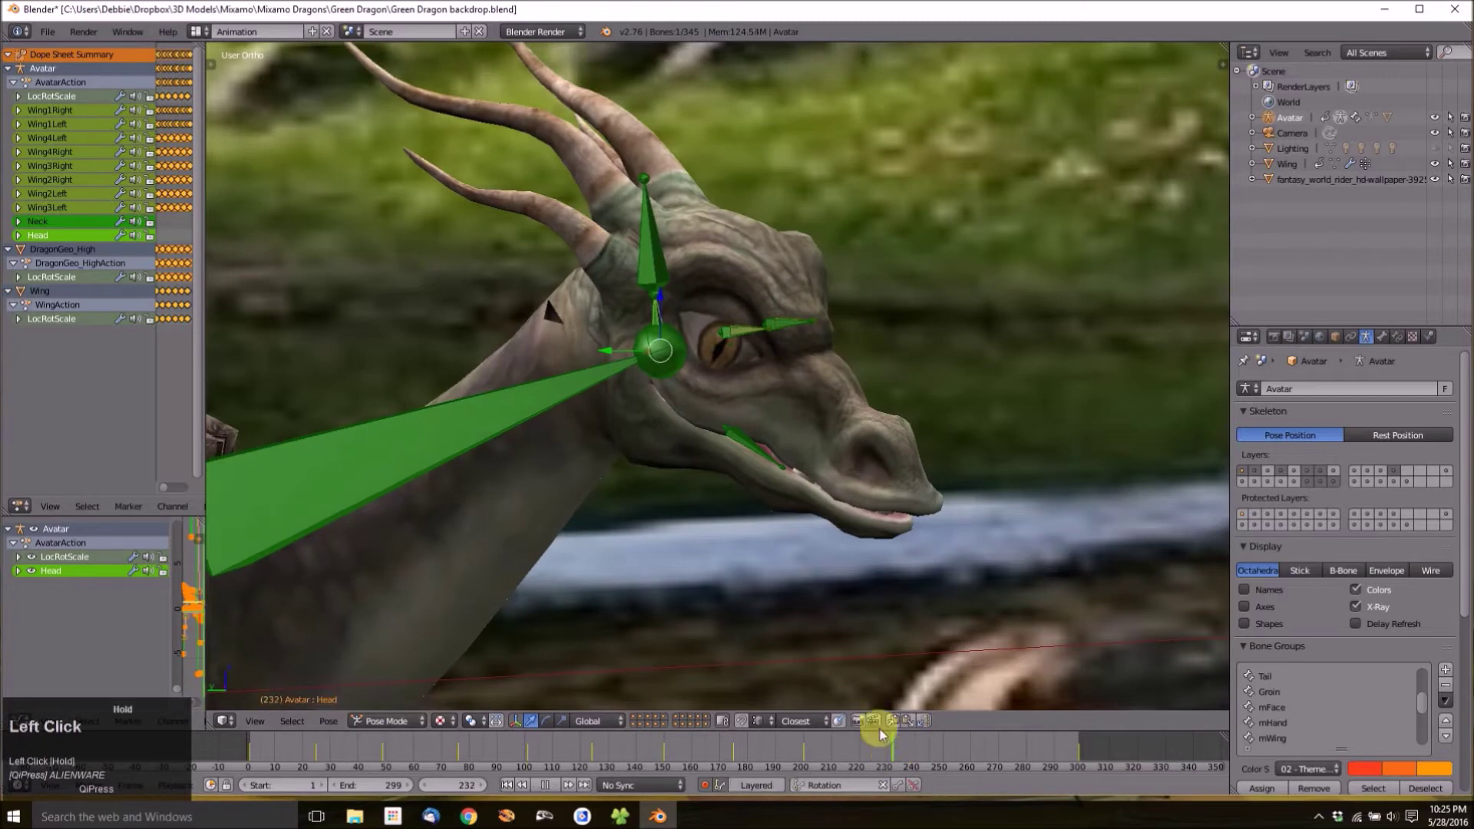
pyautogui.rightClick(662, 266)
pyautogui.press('i')
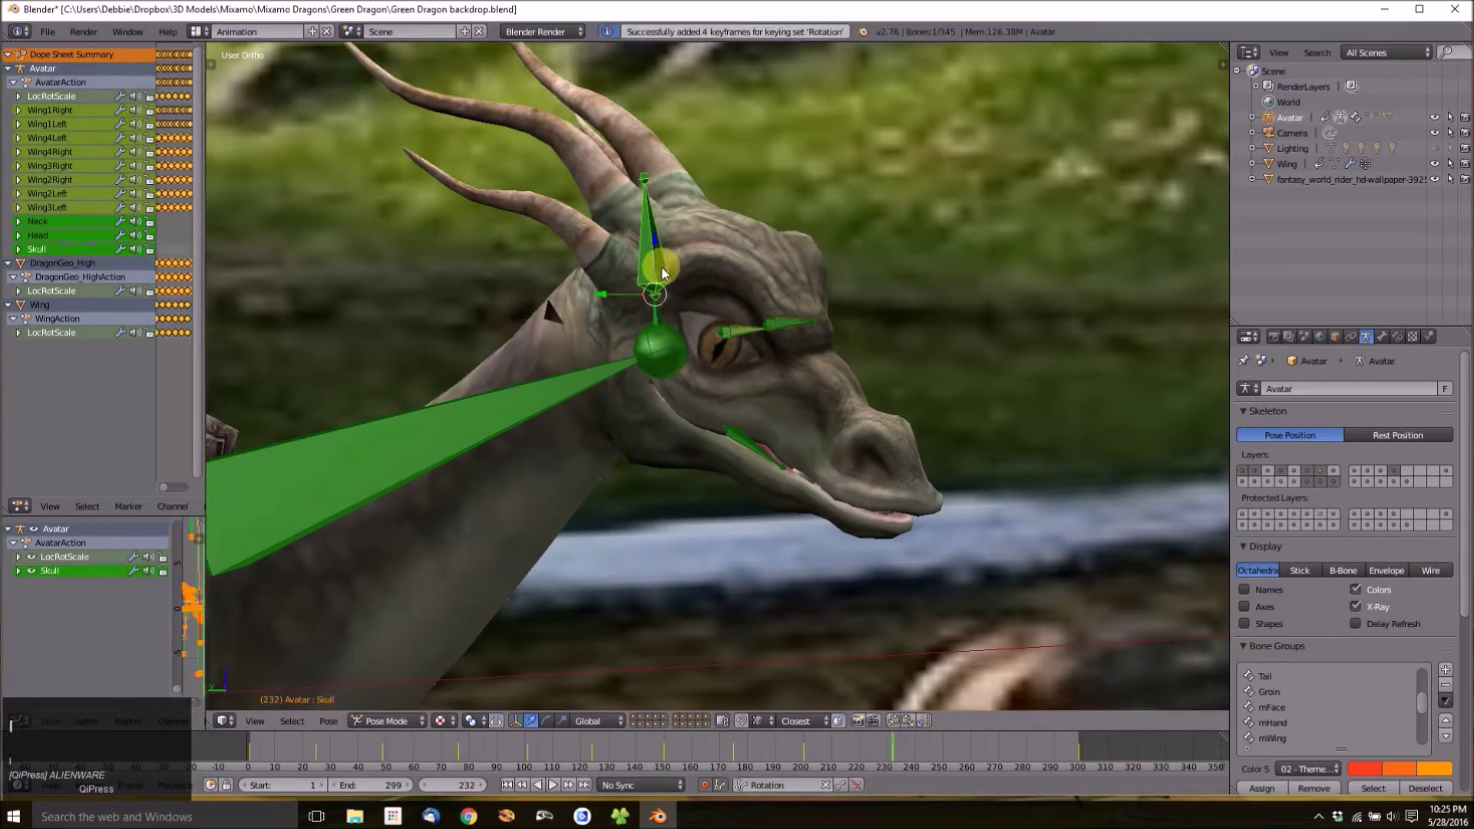
# At frame 243, rotate the Skull bone forward to open the dragon's mouth wide.
pyautogui.click(920, 738)
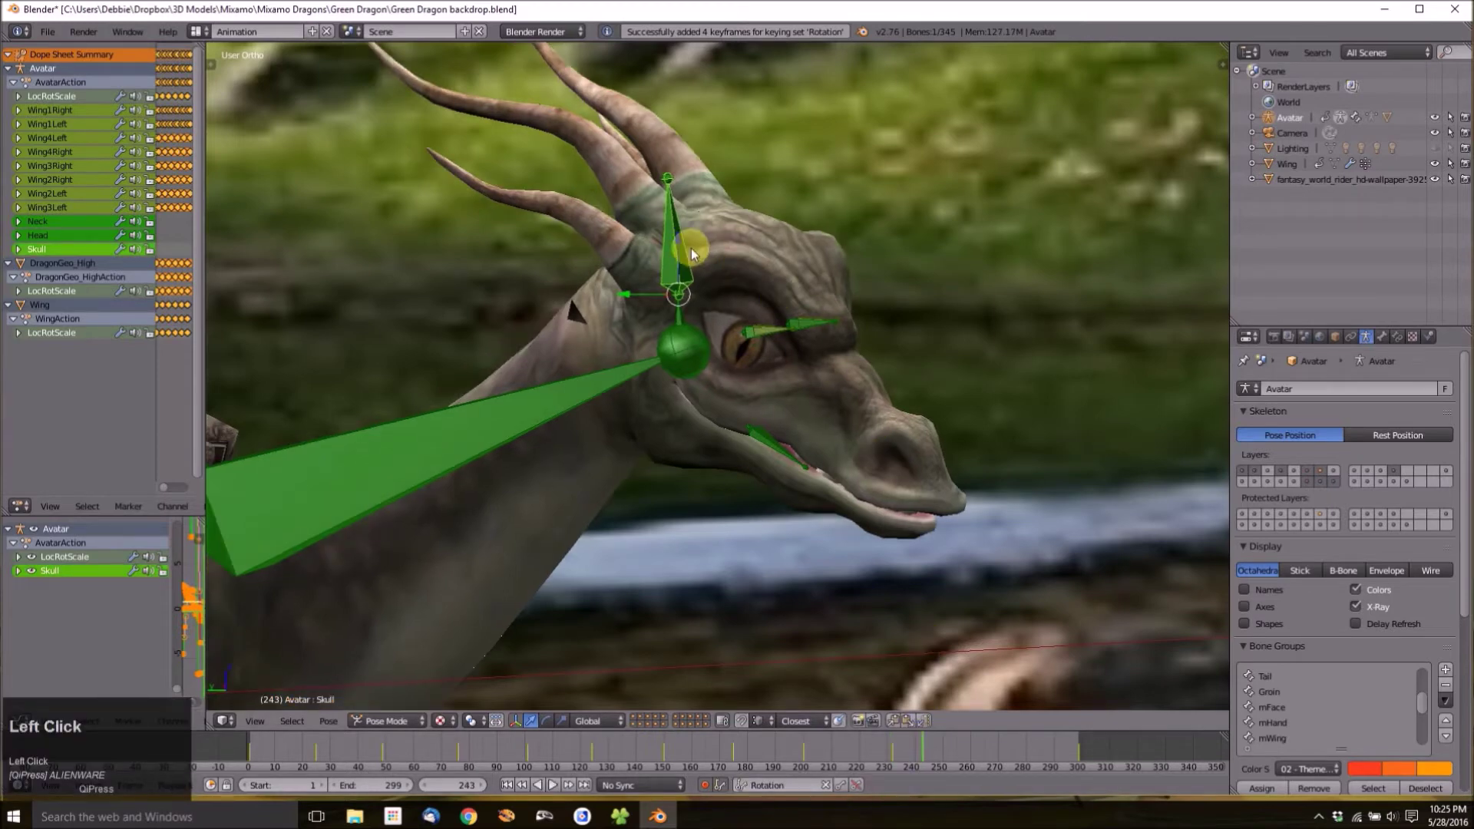
pyautogui.press('r')
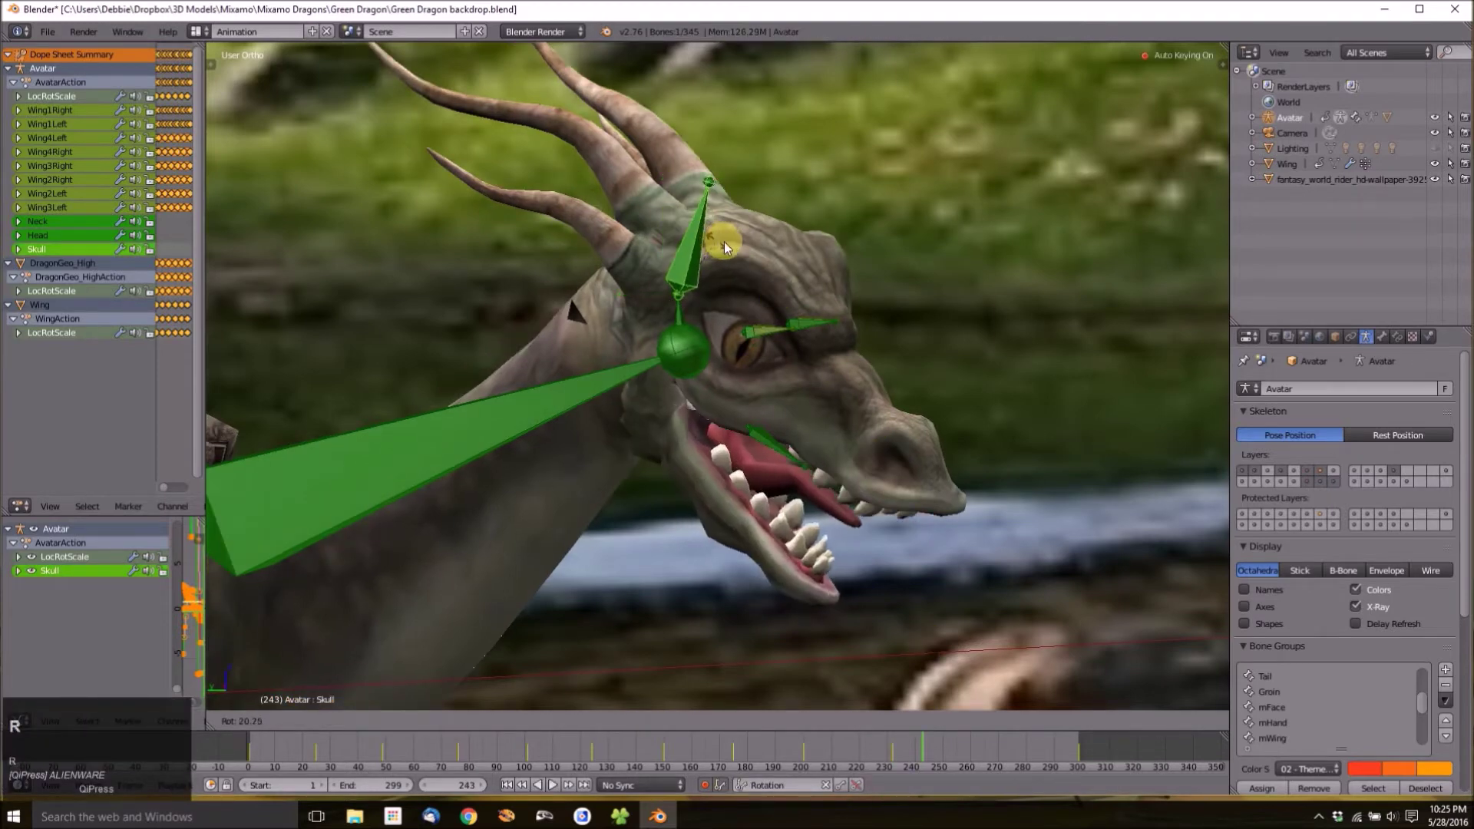
pyautogui.click(726, 244)
# At frame 254, rotate the Skull bone back to partly close the dragon's mouth.
pyautogui.click(950, 741)
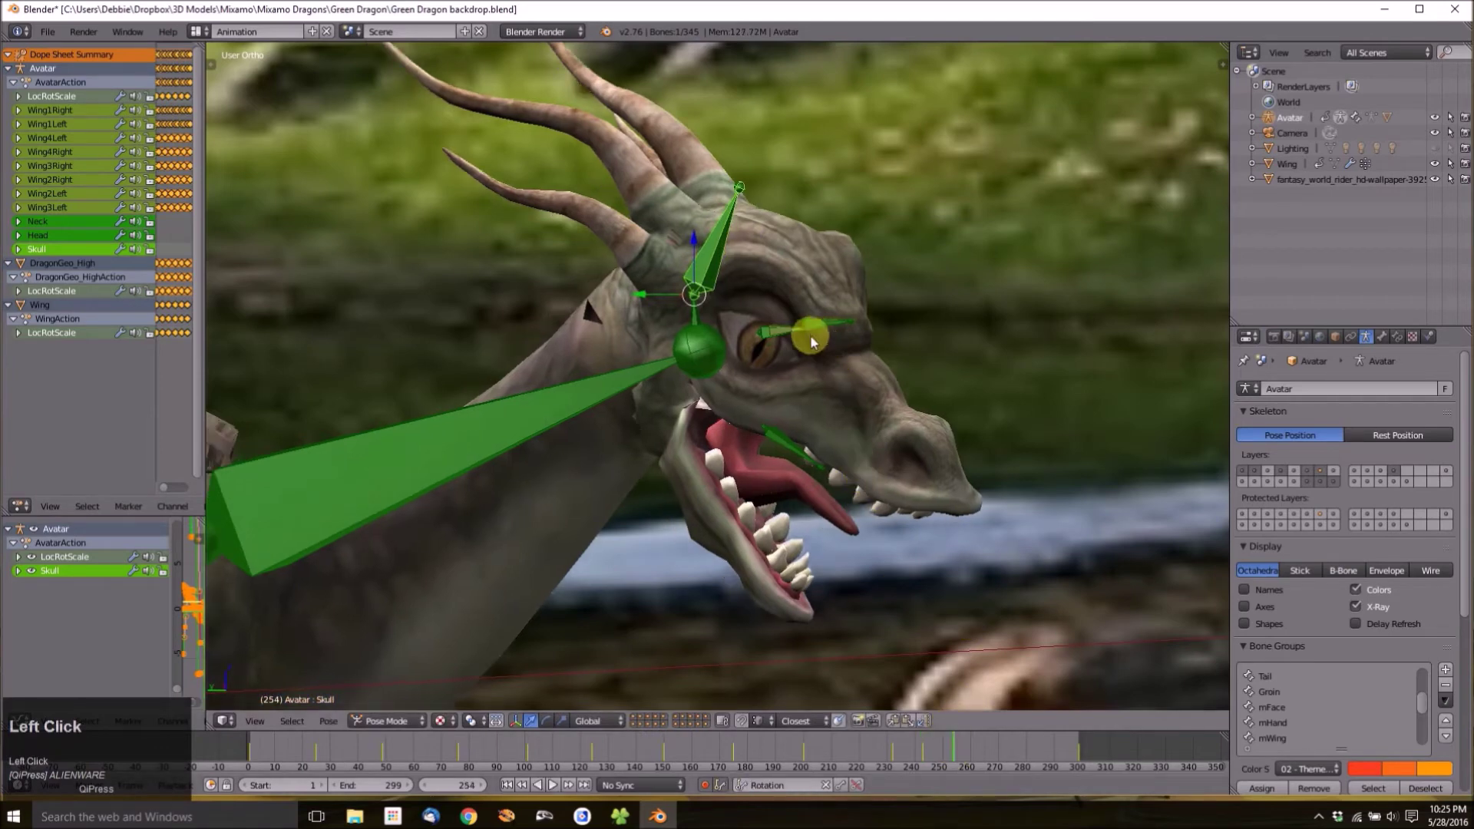
pyautogui.press('r')
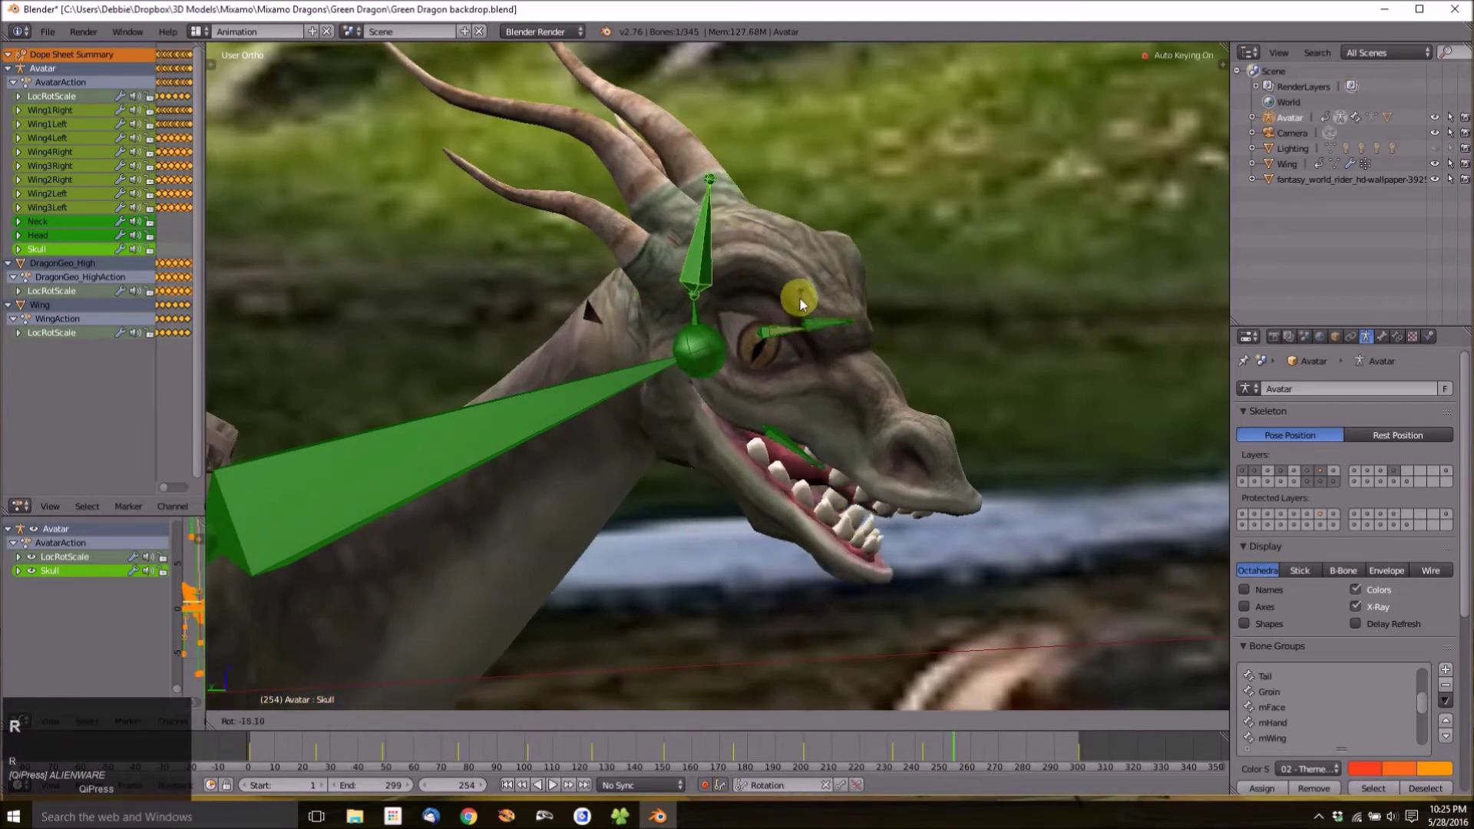
pyautogui.click(819, 380)
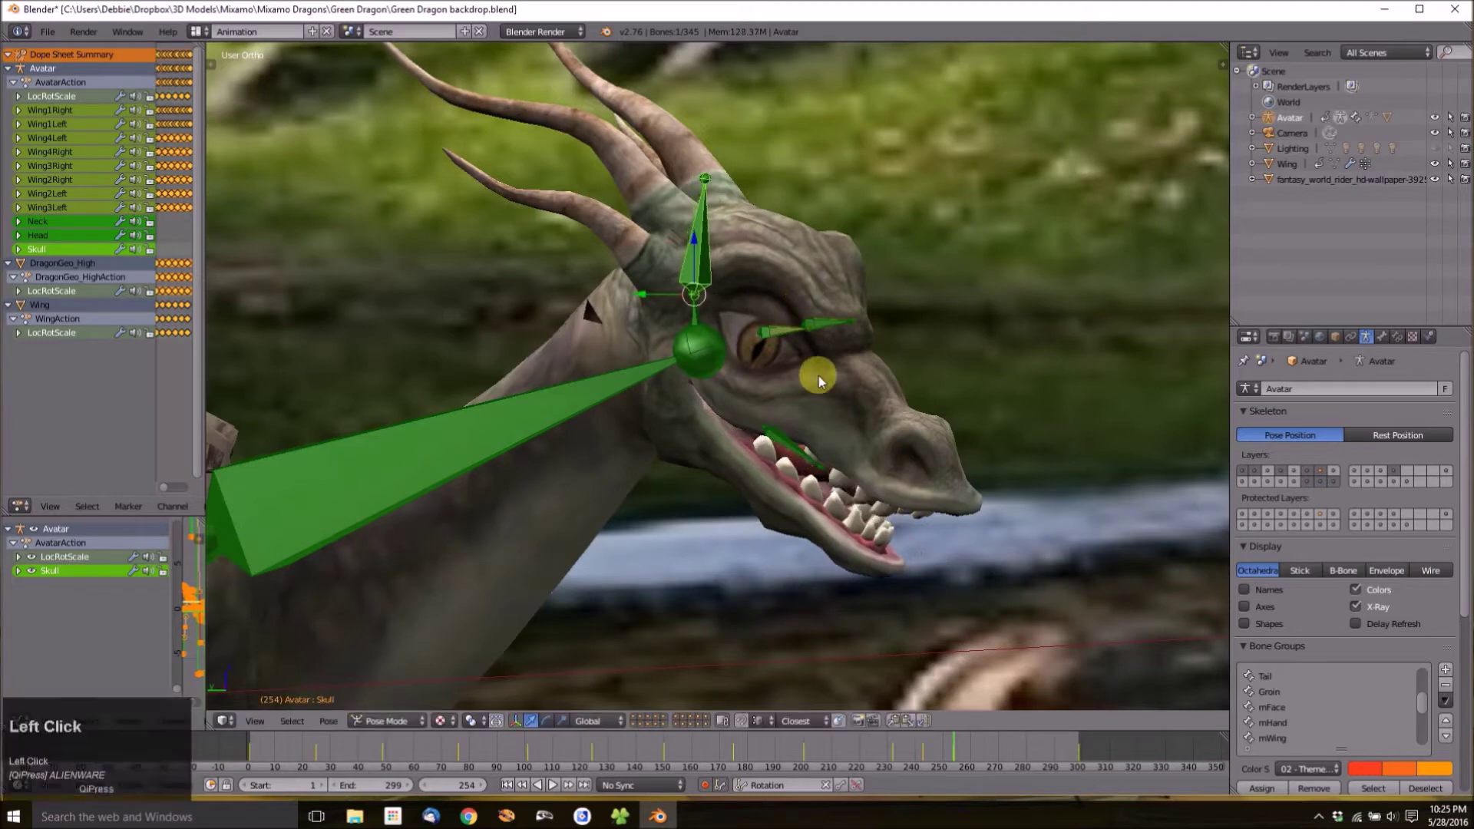
# Turn the Head bone around the global Z axis at frame 254 so the dragon faces more toward the camera.
pyautogui.keyDown('shift'); pyautogui.moveTo(822, 381); pyautogui.dragTo(883, 323, button='middle'); pyautogui.keyUp('shift')
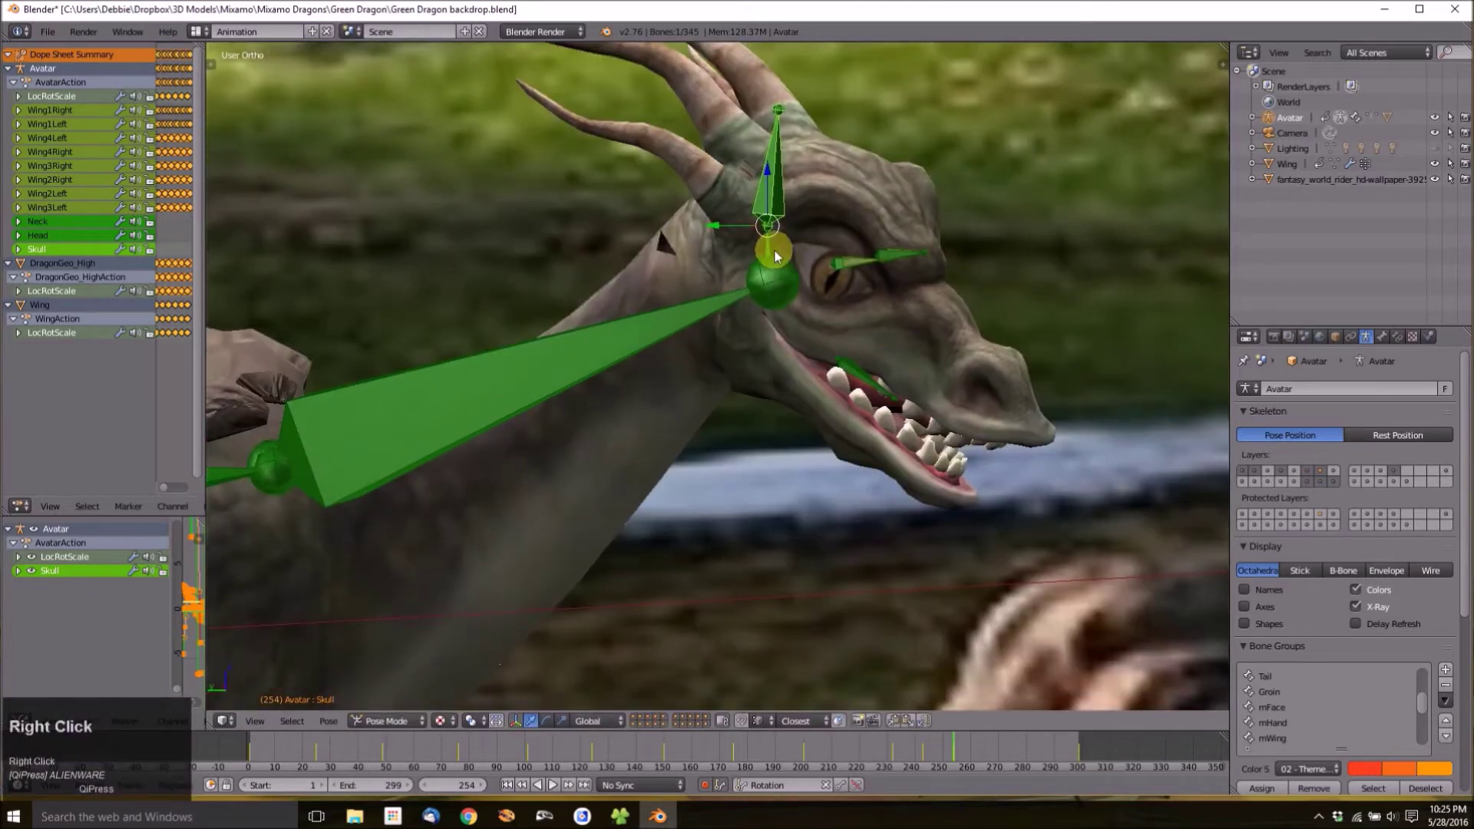
pyautogui.rightClick(774, 249)
pyautogui.press('r')
pyautogui.press('z')
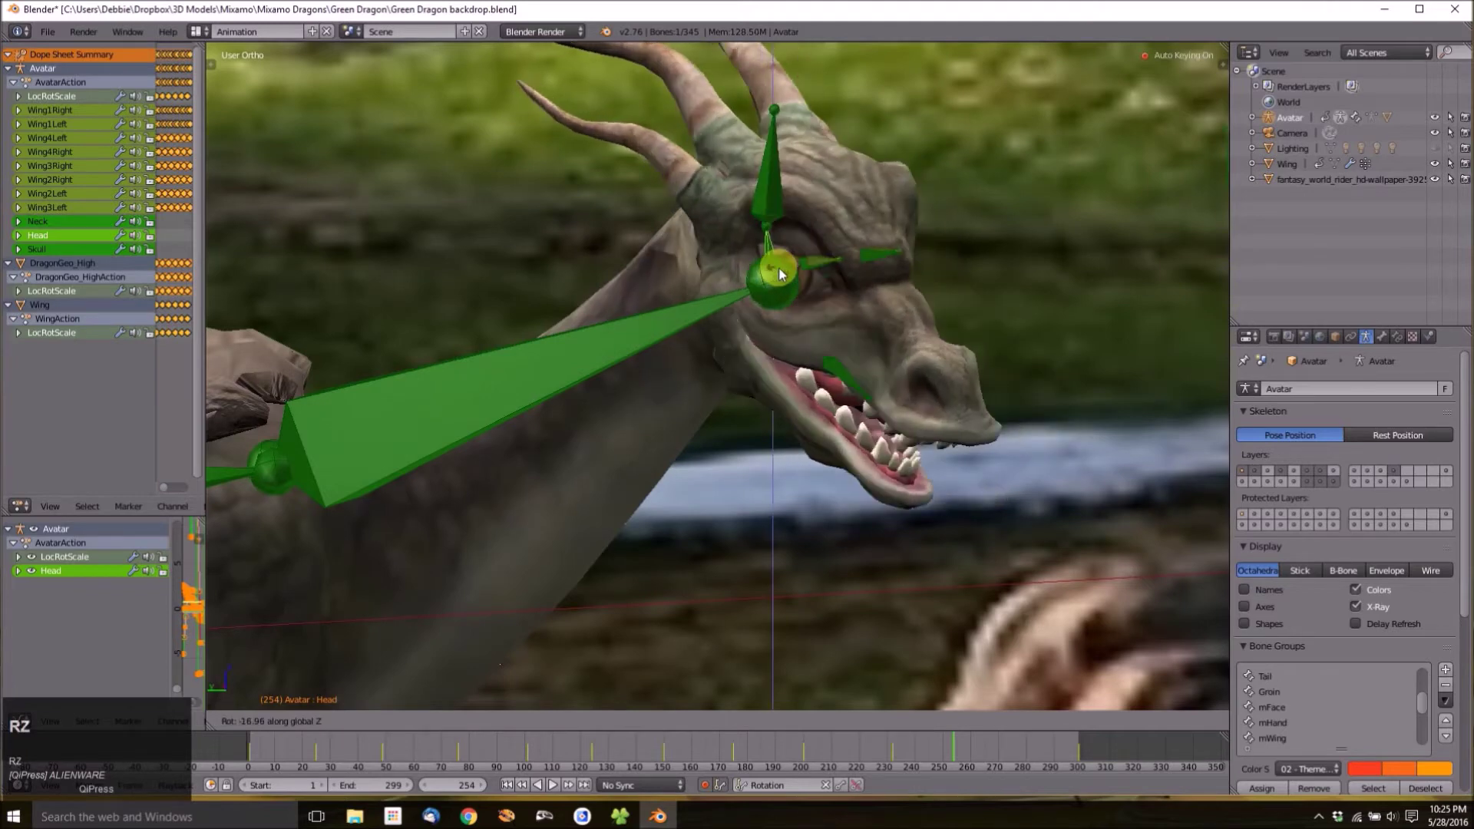
pyautogui.click(649, 357)
# Rotate the Neck bone around the global Z axis at frame 254 to swing the neck further toward the camera.
pyautogui.rightClick(612, 376)
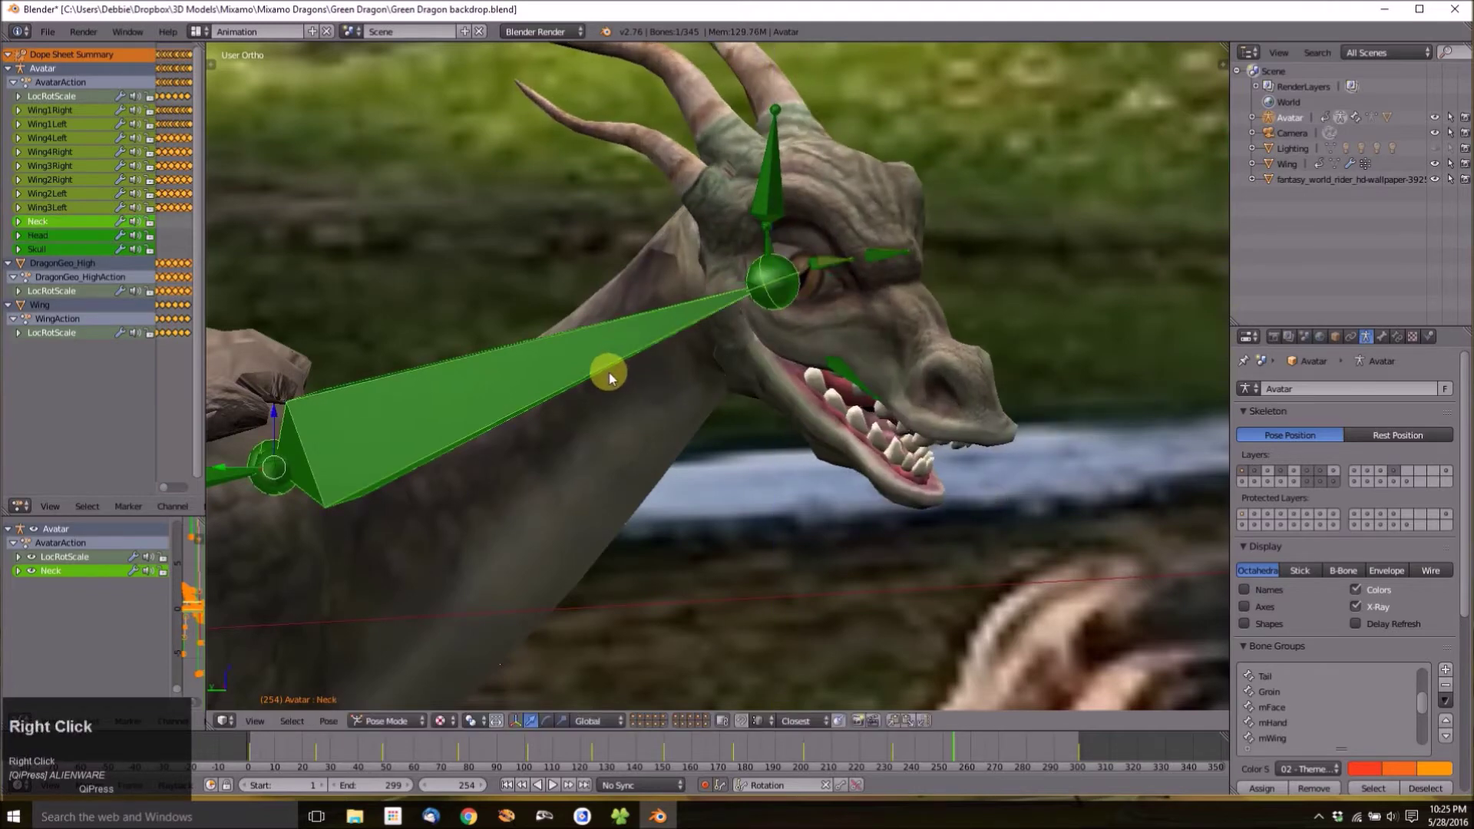
pyautogui.press('r')
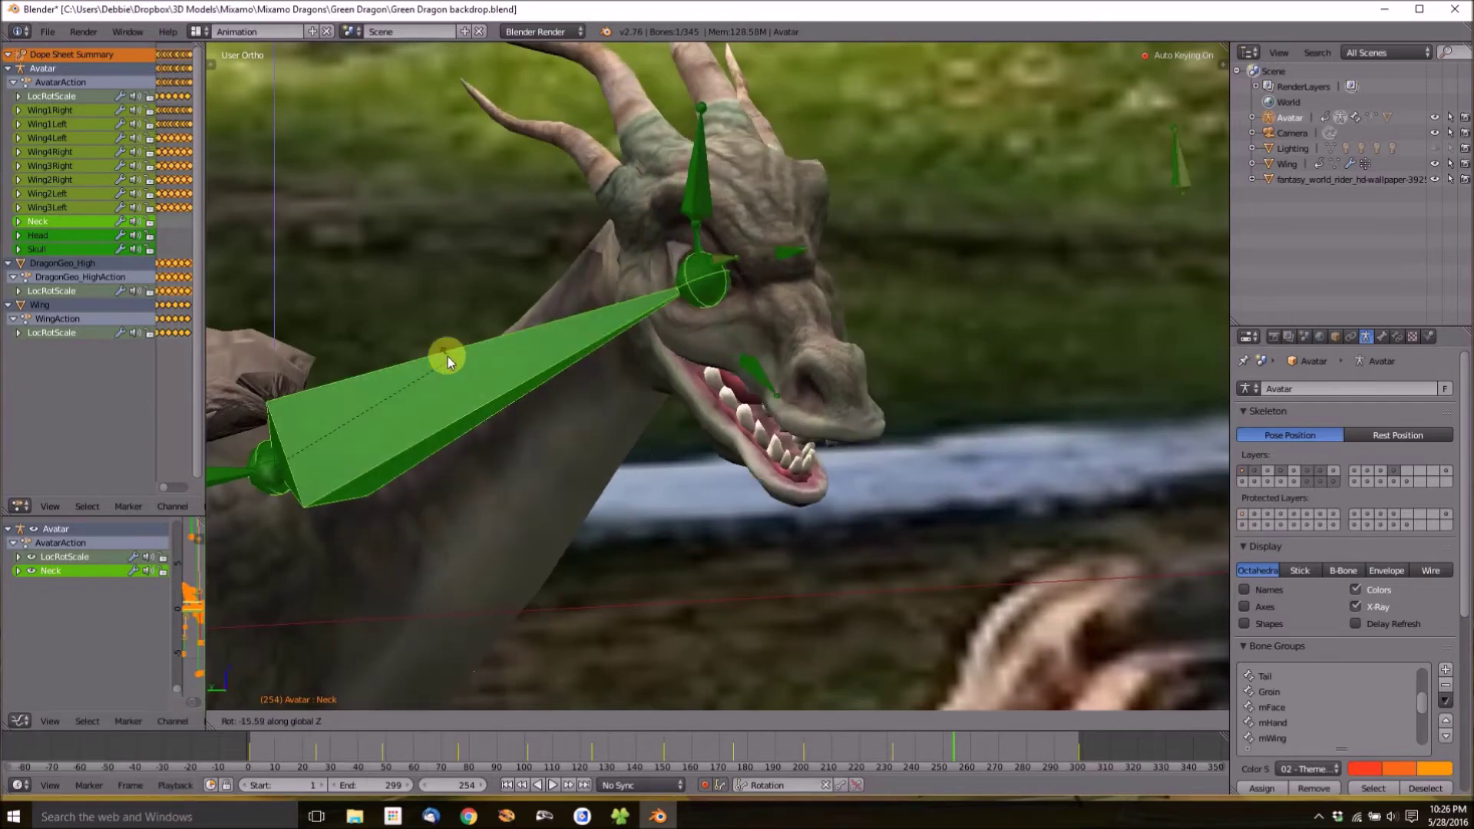
pyautogui.click(468, 418)
# At frame 174, rotate the ShoulderRight bone forward to swing the dragon's right front leg ahead of its body.
pyautogui.keyDown('shift'); pyautogui.moveTo(468, 417); pyautogui.dragTo(795, 157, button='middle'); pyautogui.keyUp('shift')
pyautogui.scroll(-2, 625, 405)
pyautogui.moveTo(767, 318); pyautogui.dragTo(802, 553, button='middle')
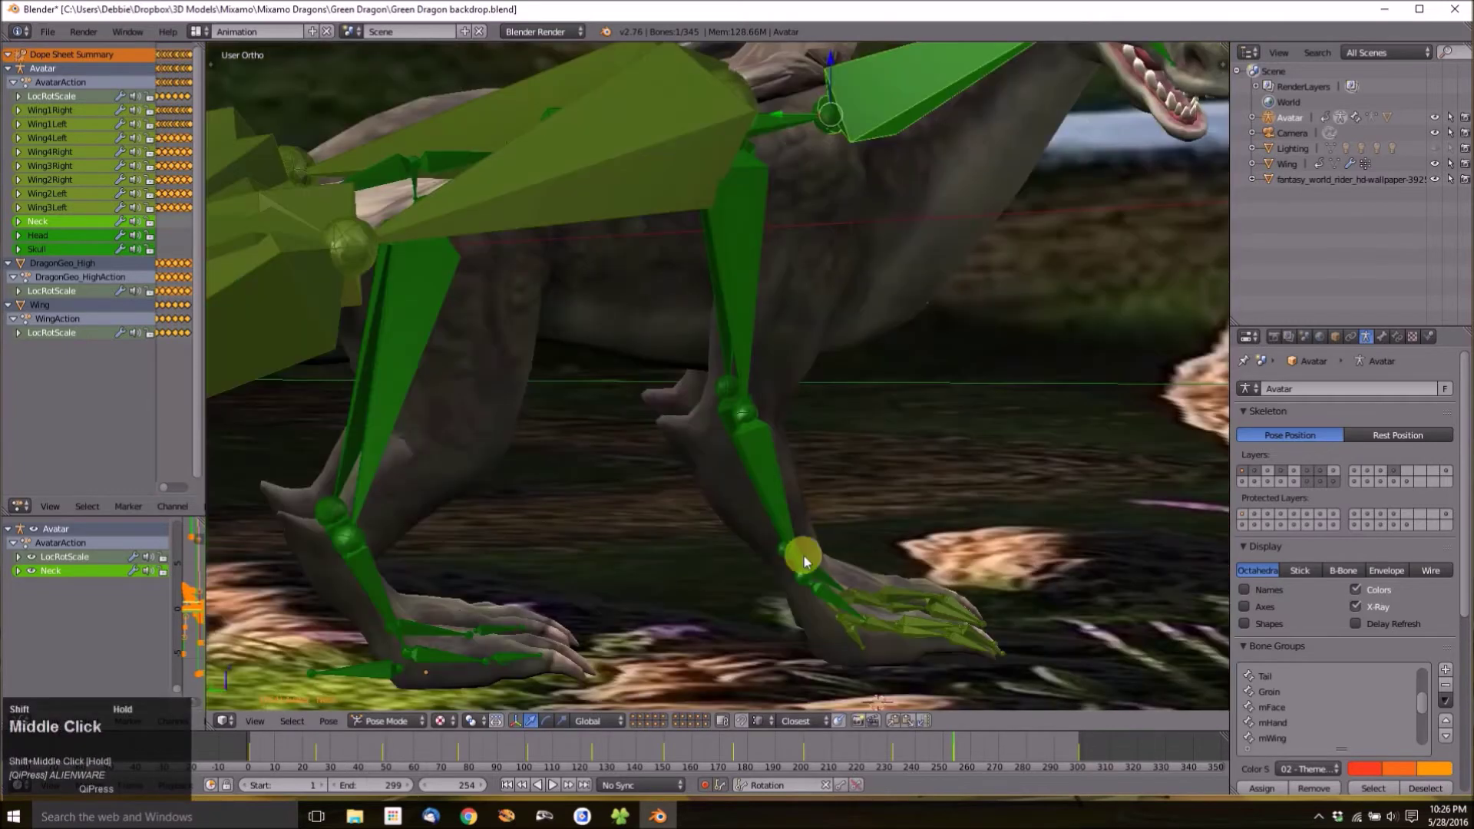
pyautogui.moveTo(767, 754)
pyautogui.mouseDown()
pyautogui.moveTo(782, 754)
pyautogui.moveTo(731, 756)
pyautogui.moveTo(806, 754)
pyautogui.moveTo(739, 755)
pyautogui.mouseUp()
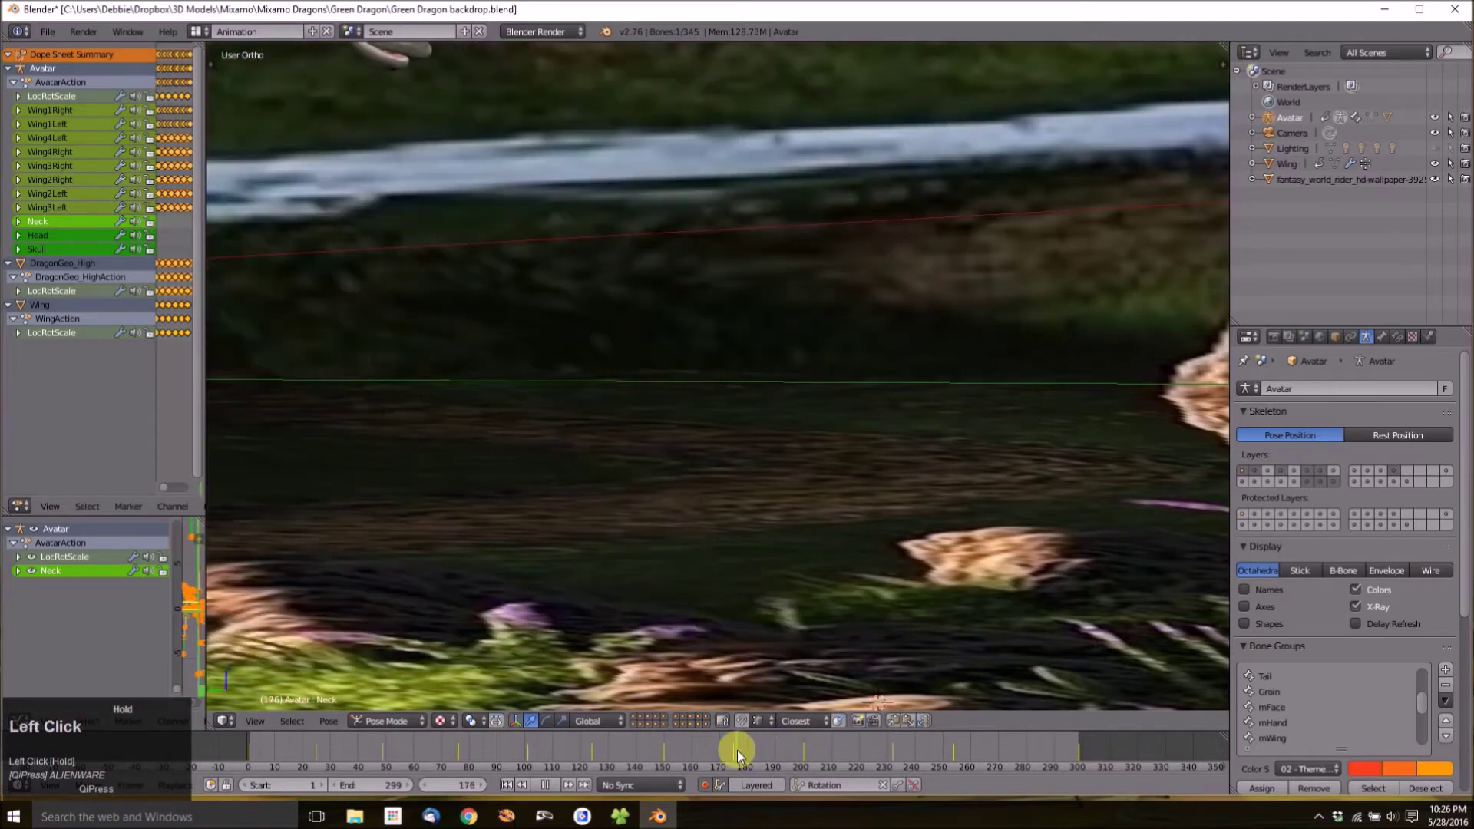
pyautogui.keyDown('shift'); pyautogui.moveTo(403, 689); pyautogui.dragTo(800, 579, button='middle'); pyautogui.keyUp('shift')
pyautogui.keyDown('shift'); pyautogui.scroll(-8, 689, 622); pyautogui.keyUp('shift')
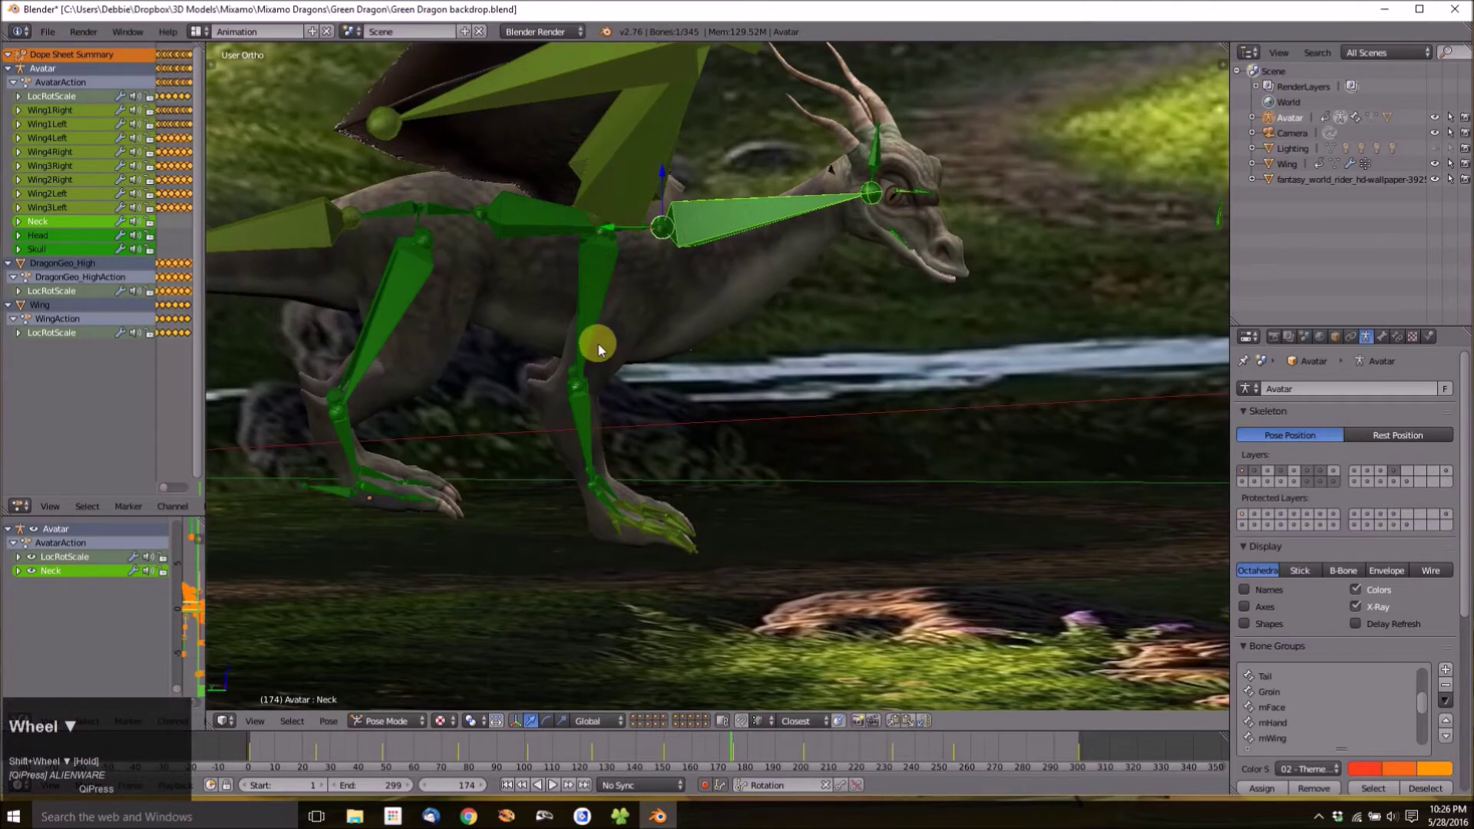
pyautogui.rightClick(585, 336)
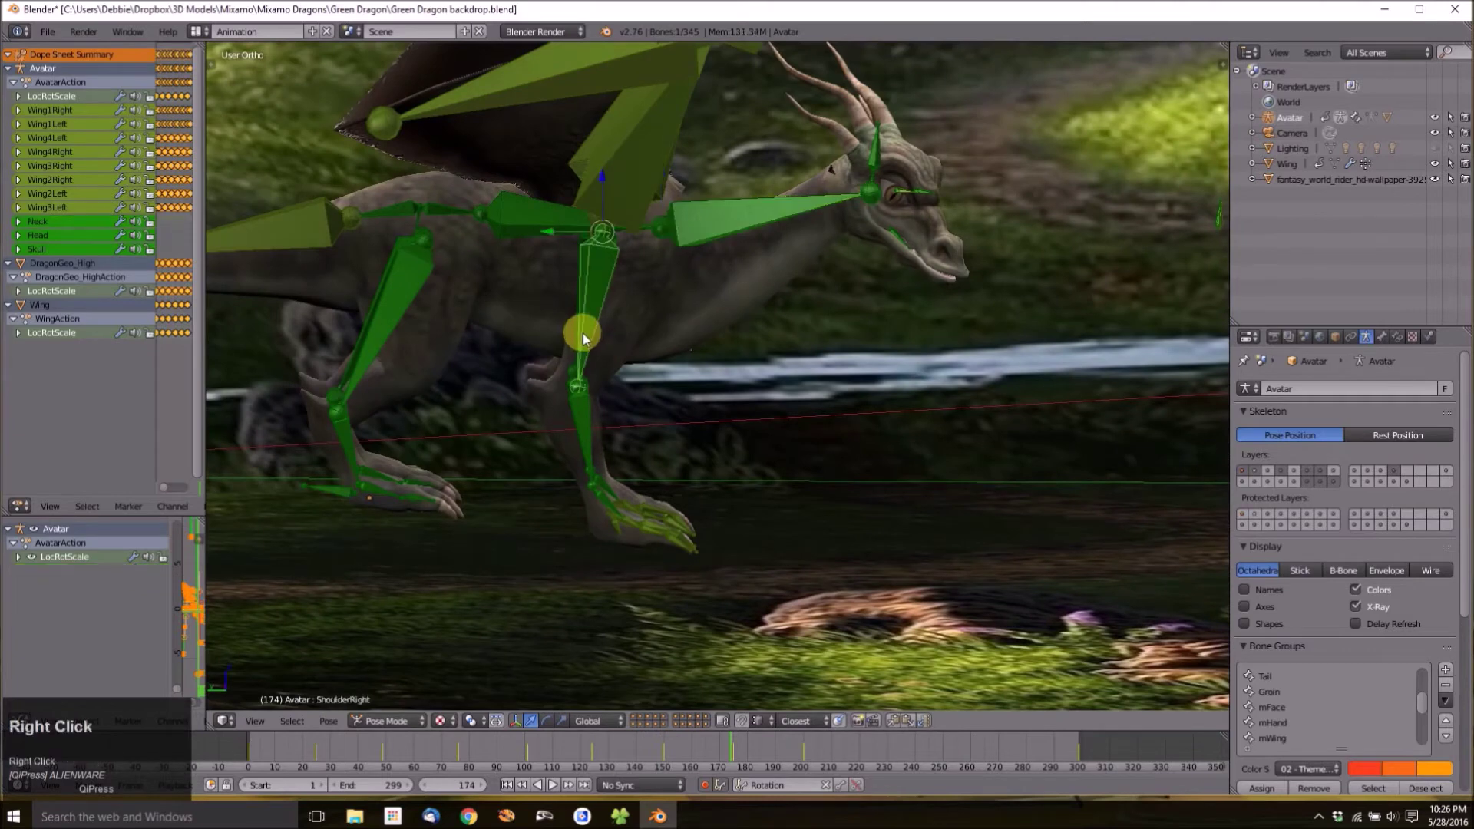
pyautogui.press('r')
pyautogui.click(625, 305)
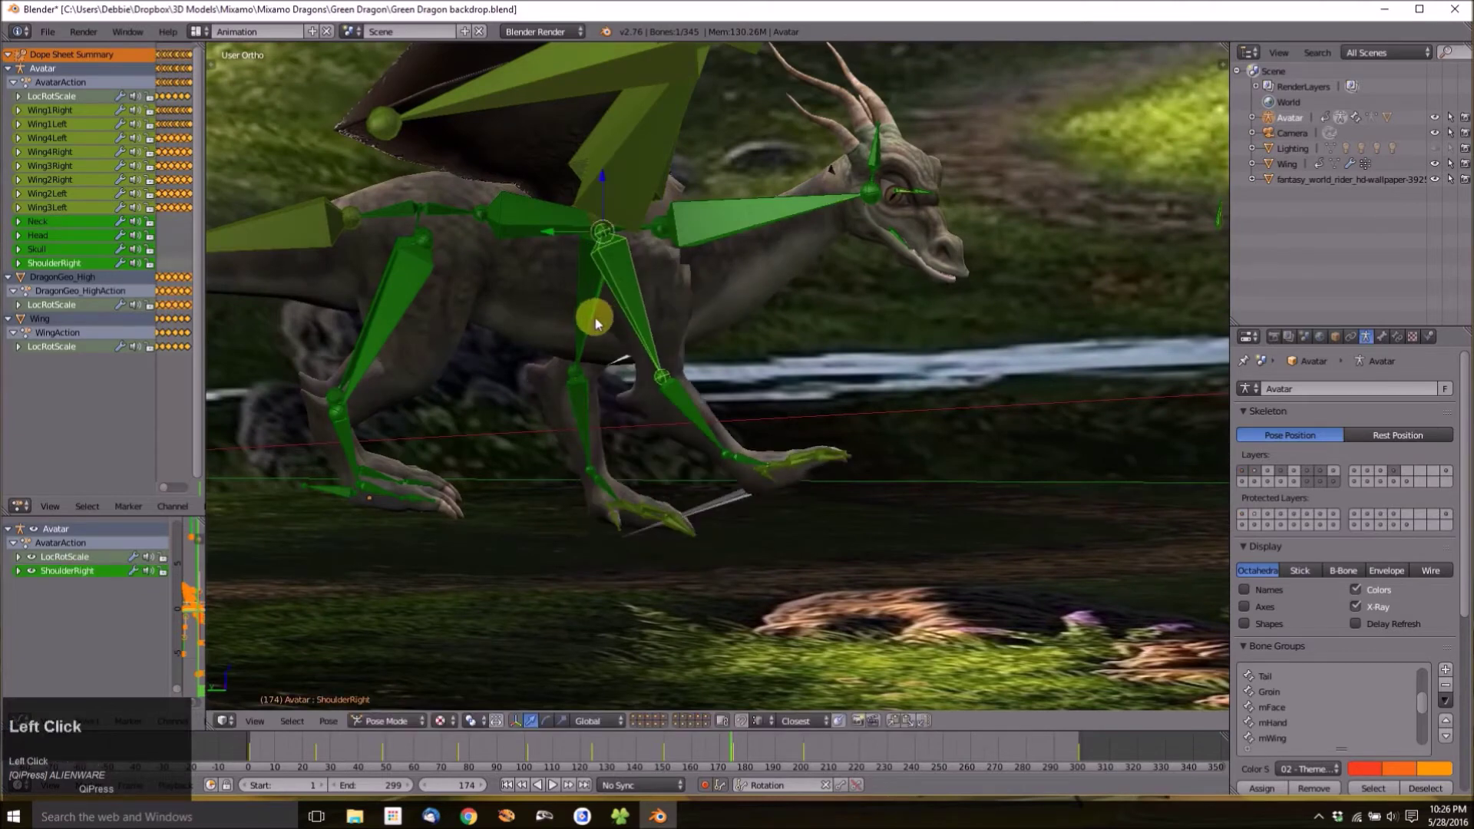
# At frame 174, rotate the ShoulderLeft bone forward and move the WristRight bone forward and up.
pyautogui.rightClick(596, 319)
pyautogui.press('r')
pyautogui.click(656, 296)
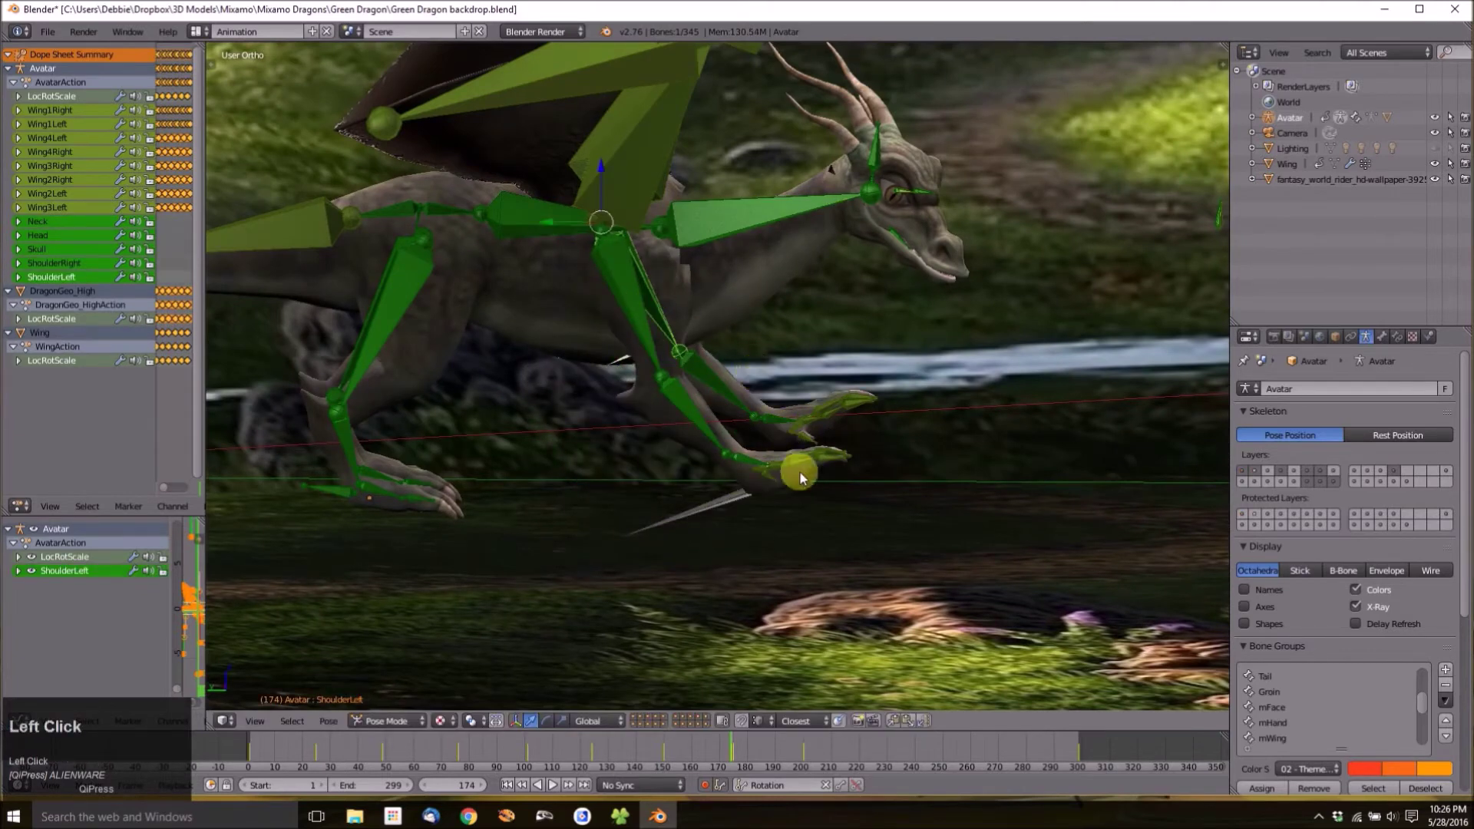
pyautogui.rightClick(745, 458)
pyautogui.press('g')
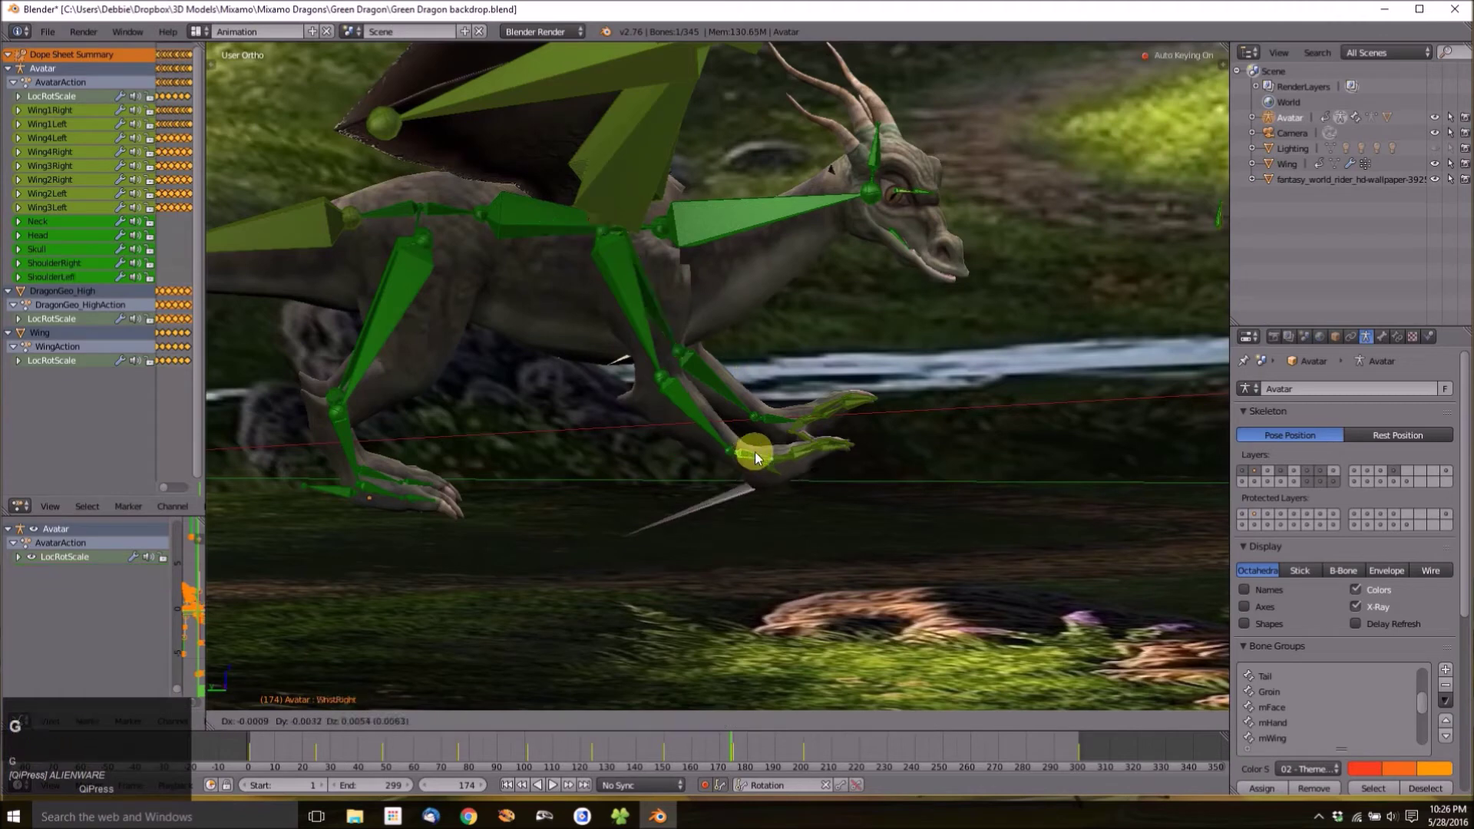
pyautogui.click(786, 440)
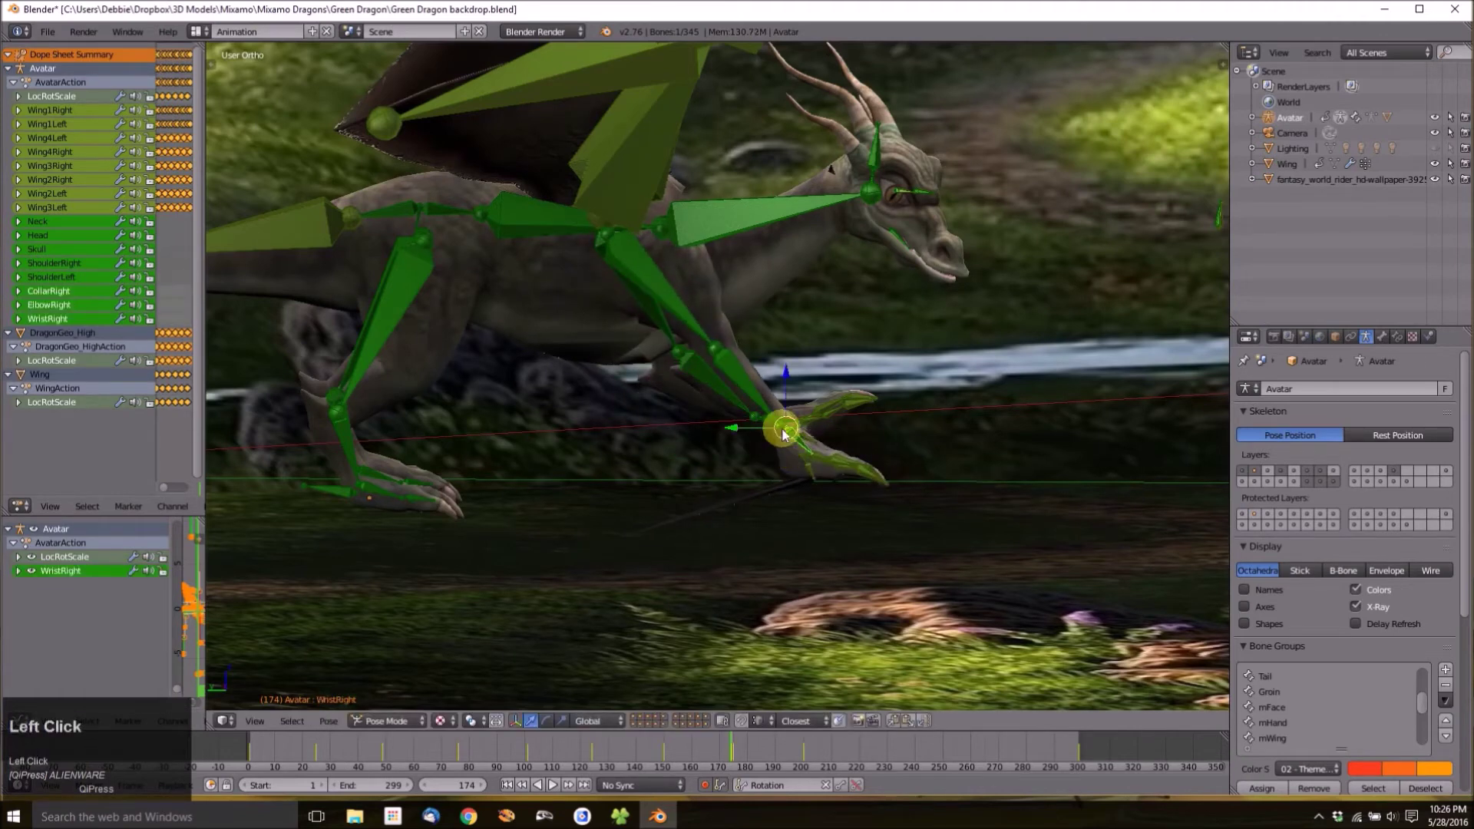
# Move the AnkleRight and AnkleLeft bones forward at frame 174, lifting the left hind foot higher than the right.
pyautogui.rightClick(394, 500)
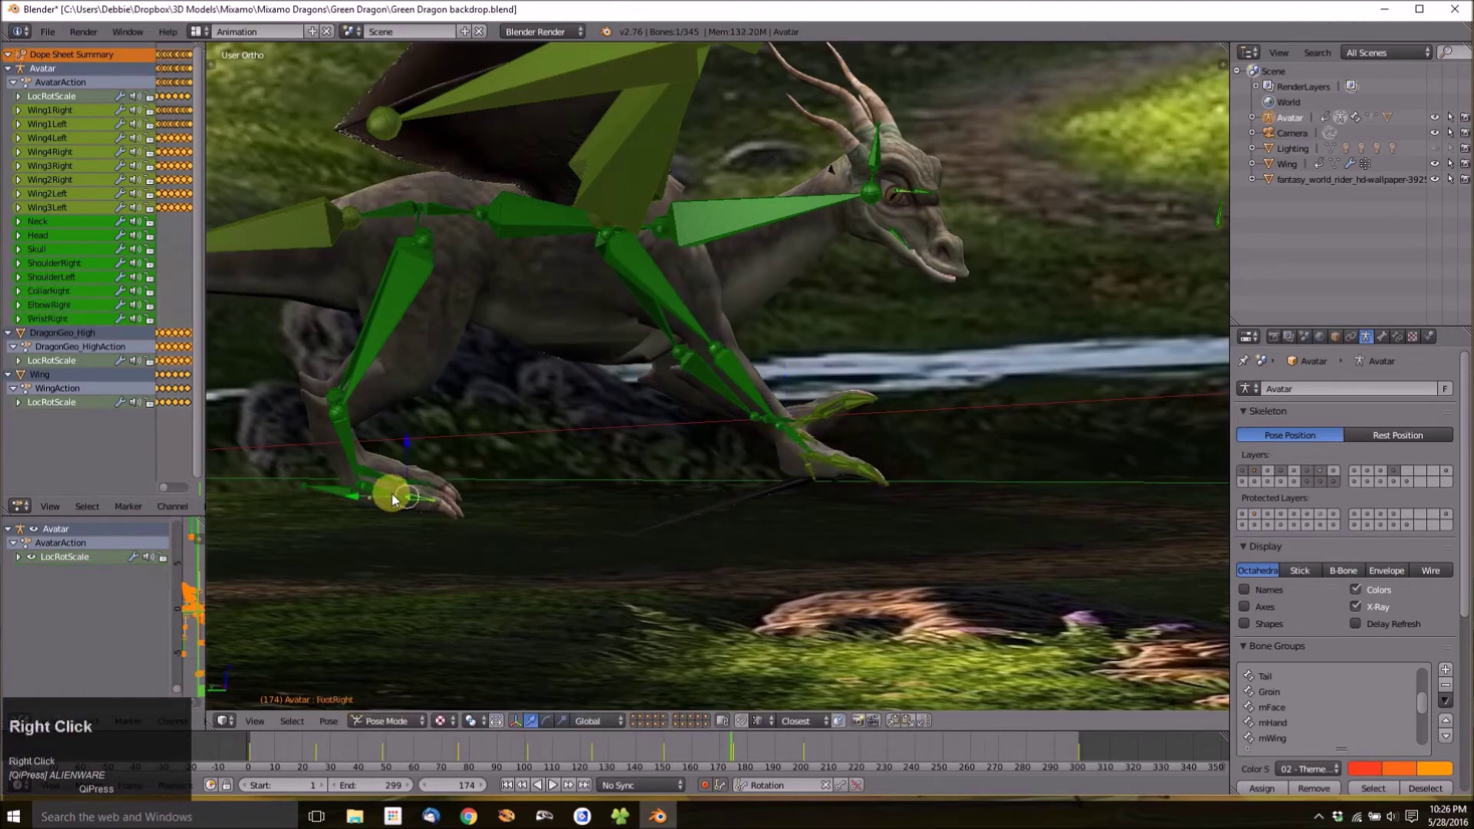
pyautogui.press('g')
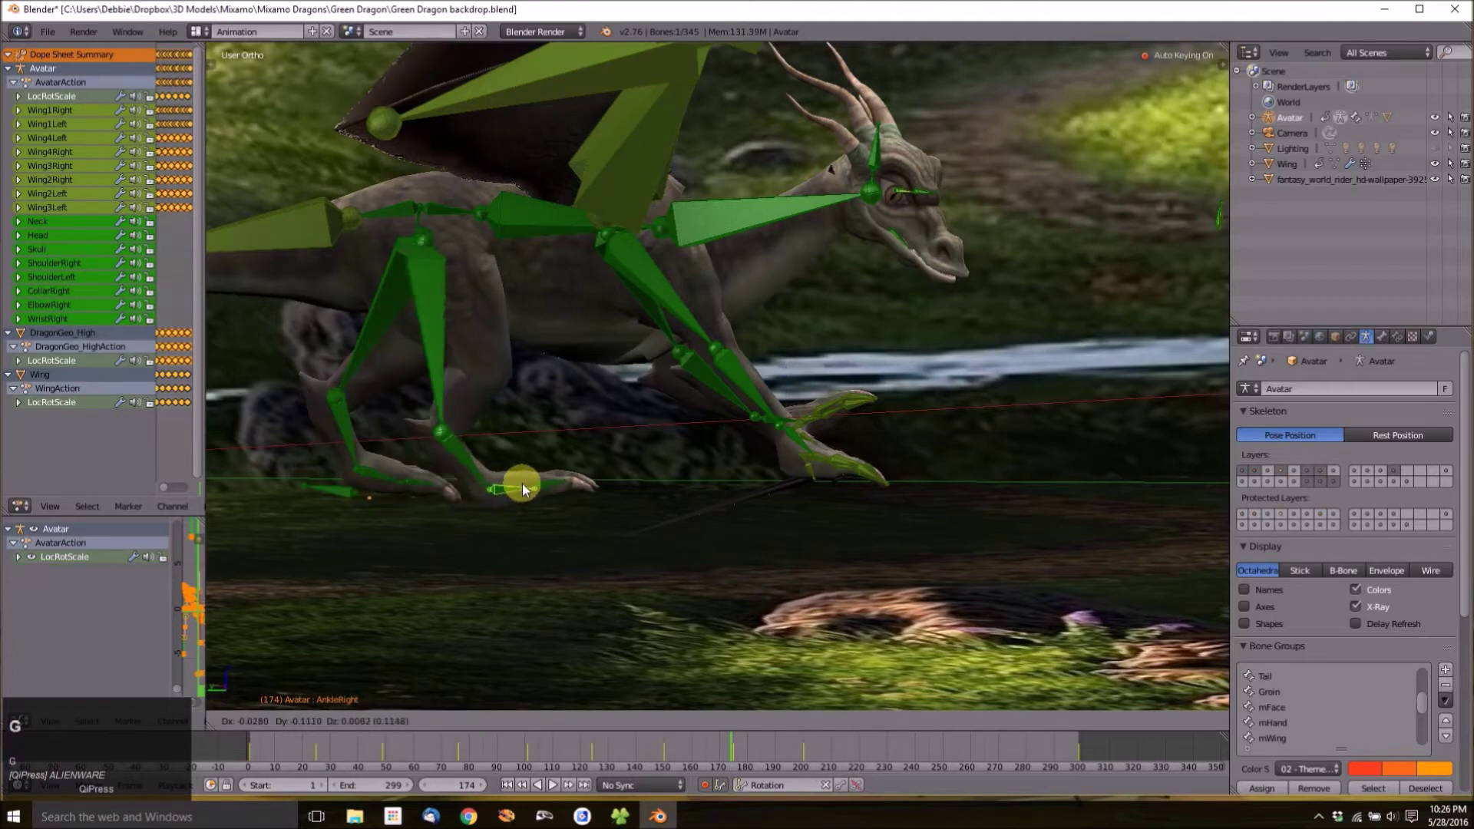
pyautogui.click(508, 487)
pyautogui.rightClick(376, 481)
pyautogui.press('g')
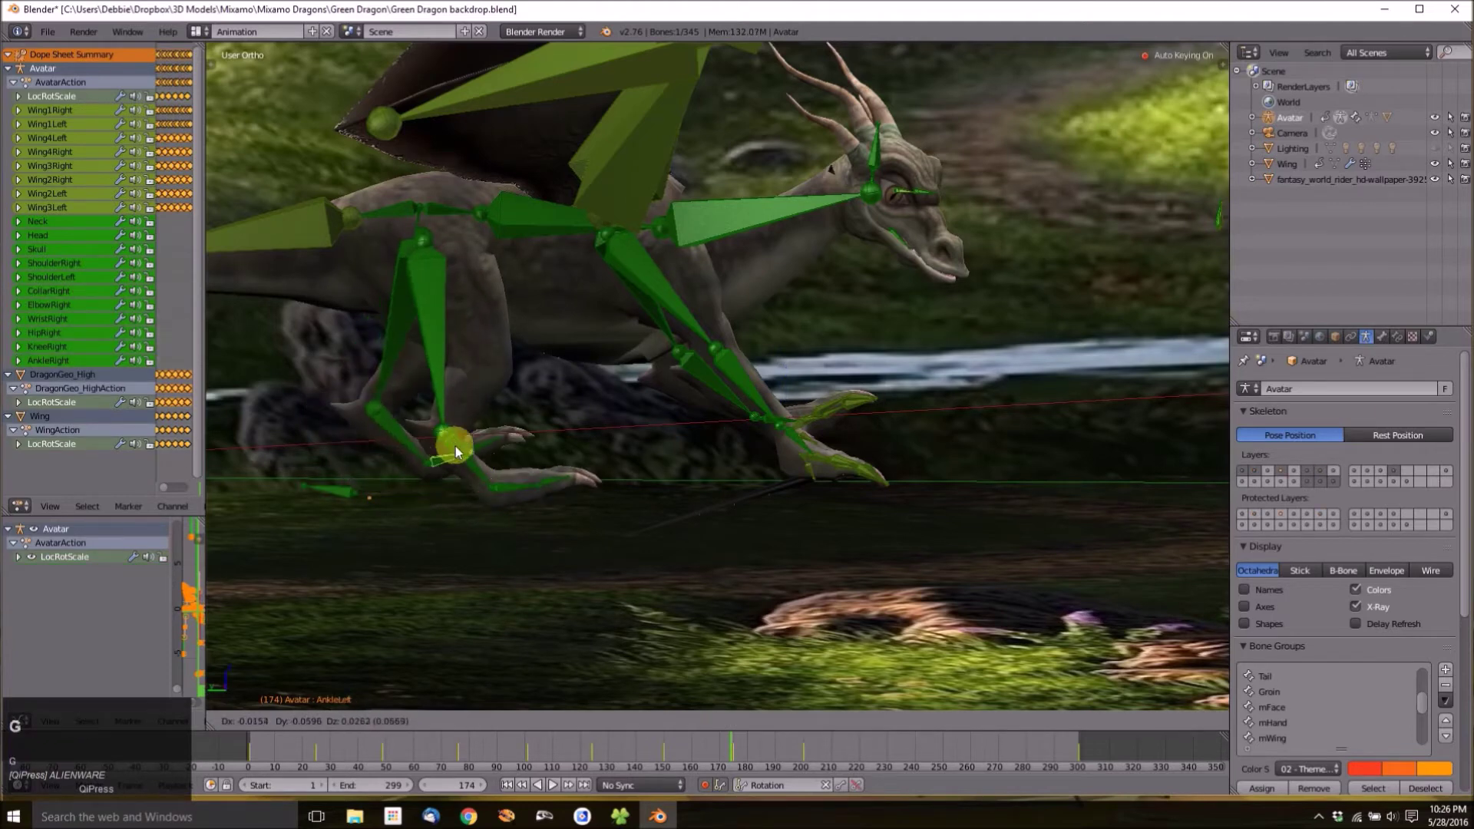
pyautogui.click(481, 434)
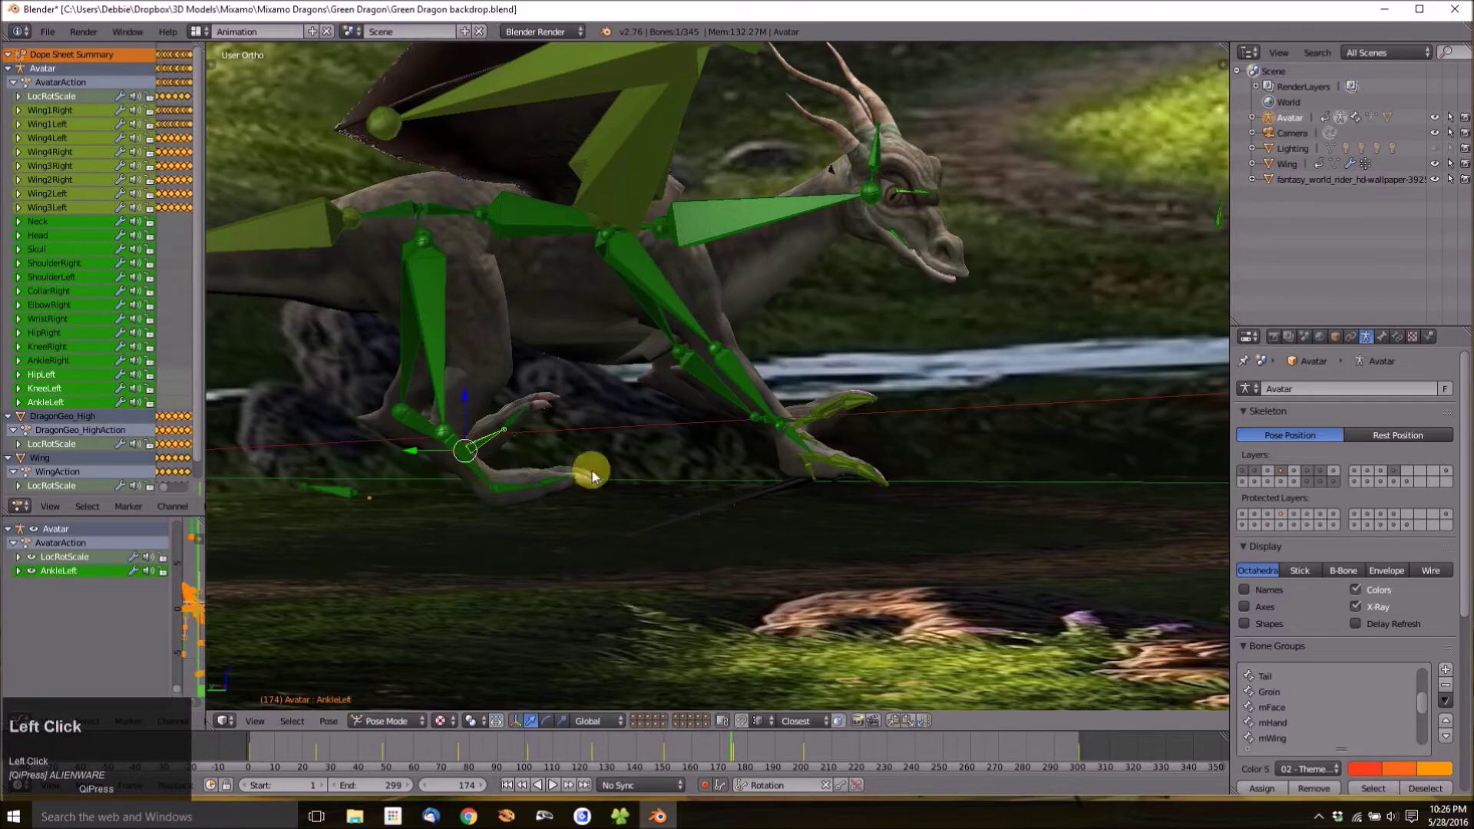
# At frame 210, move the AnkleRight bone down so the right hind foot rests flat on the ground.
pyautogui.keyDown('shift'); pyautogui.moveTo(633, 454); pyautogui.dragTo(645, 443, button='middle'); pyautogui.keyUp('shift')
pyautogui.keyDown('shift'); pyautogui.moveTo(769, 578); pyautogui.dragTo(652, 556, button='middle'); pyautogui.keyUp('shift')
pyautogui.moveTo(733, 751); pyautogui.dragTo(831, 741)
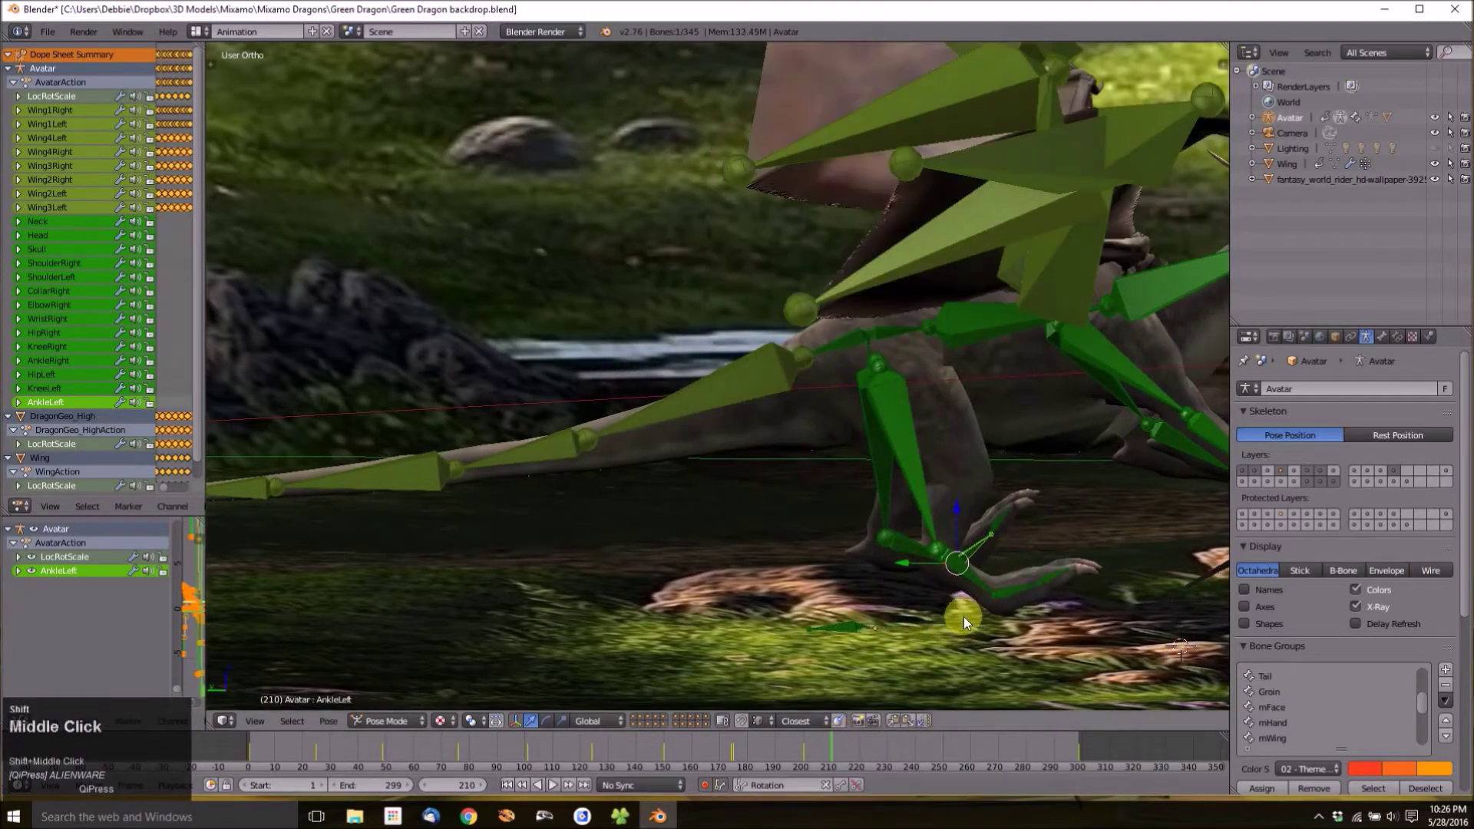
pyautogui.keyDown('shift'); pyautogui.moveTo(964, 616); pyautogui.dragTo(593, 567, button='middle'); pyautogui.keyUp('shift')
pyautogui.scroll(1, 603, 561)
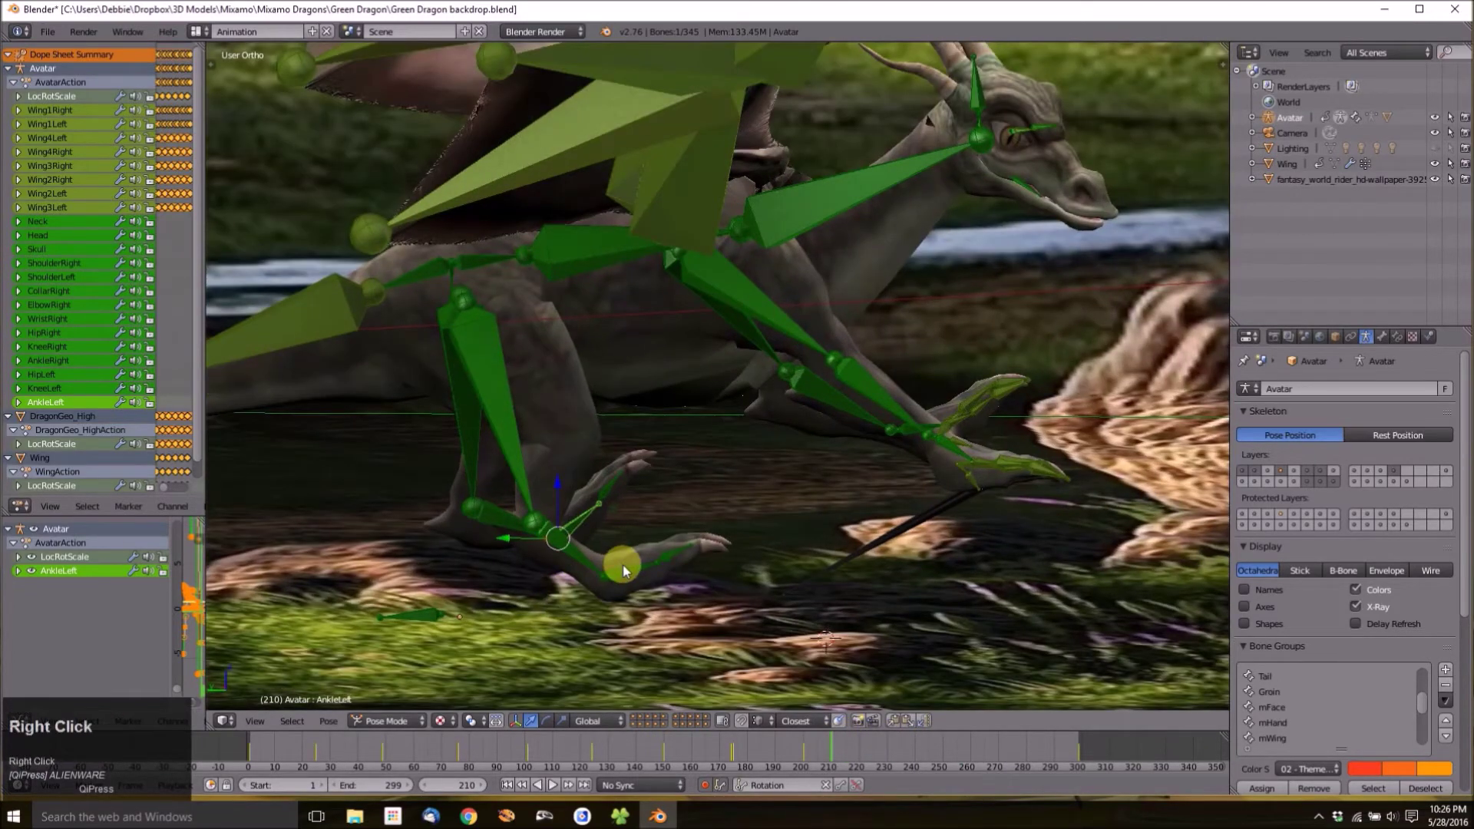
pyautogui.rightClick(623, 570)
pyautogui.press('g')
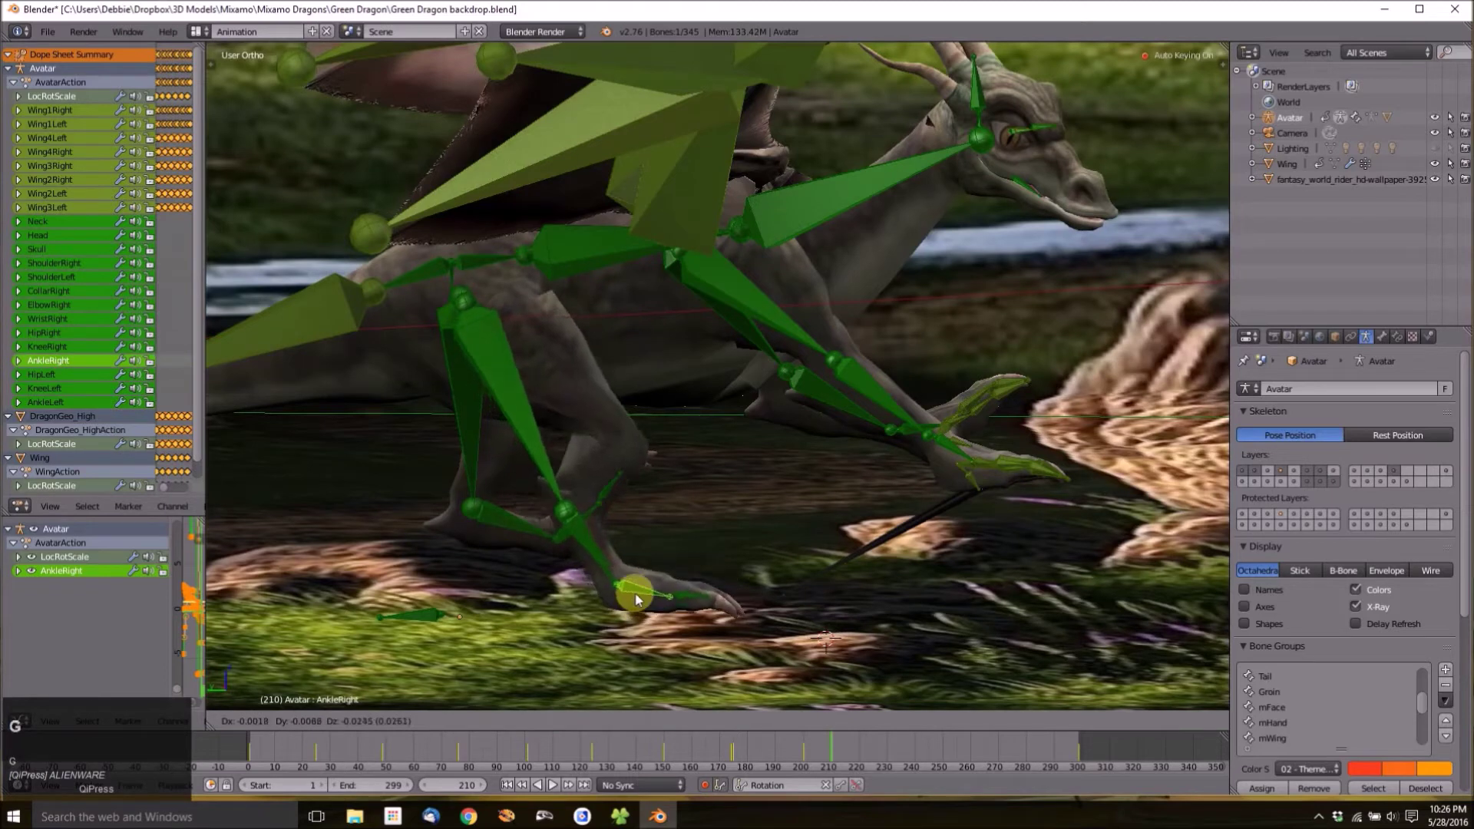
pyautogui.click(635, 591)
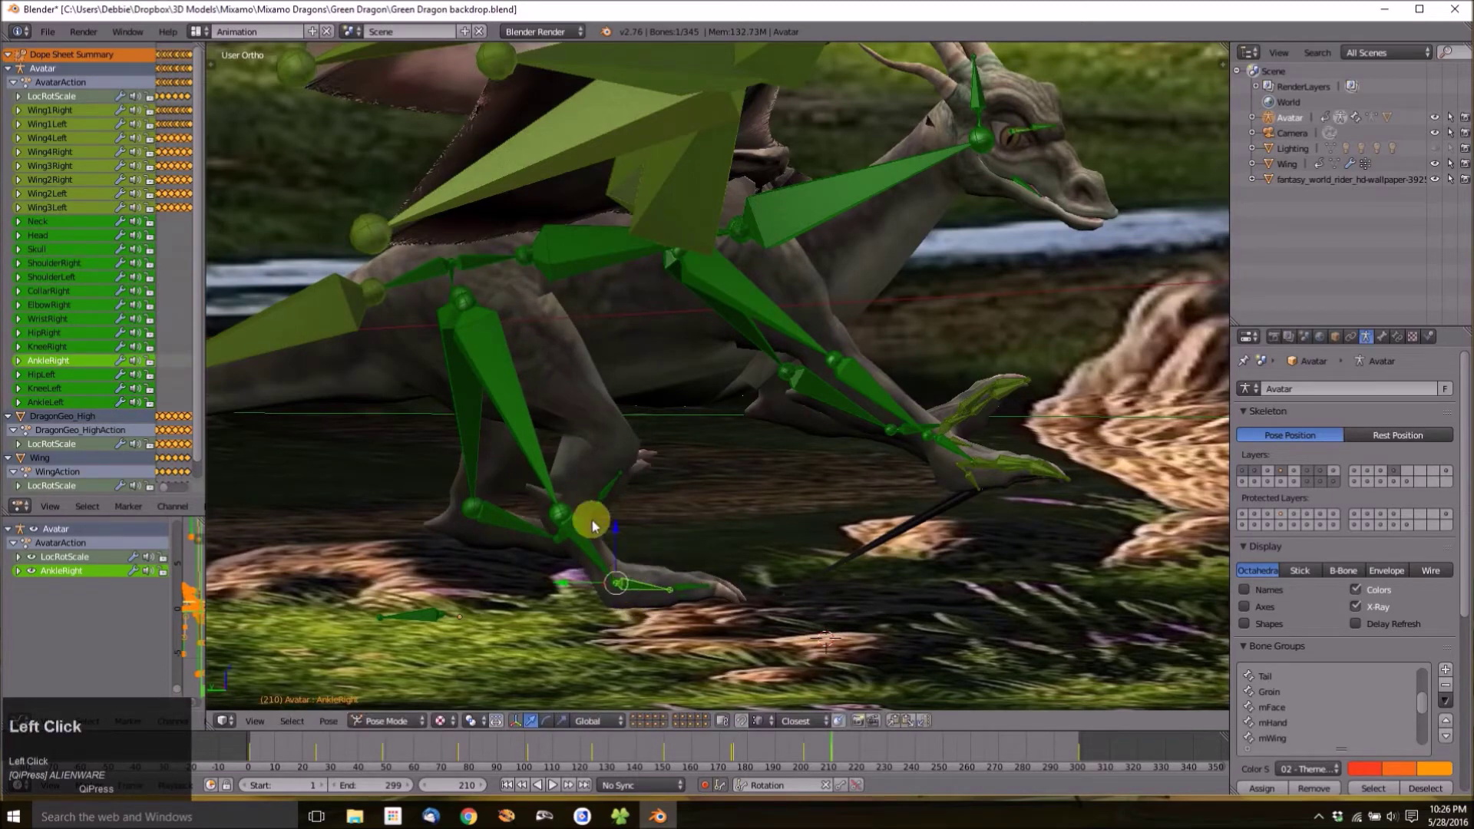
# Move the AnkleLeft bone forward and down at frame 210 to set the left hind foot beside the right one.
pyautogui.keyDown('shift'); pyautogui.moveTo(737, 588); pyautogui.dragTo(605, 572, button='middle'); pyautogui.keyUp('shift')
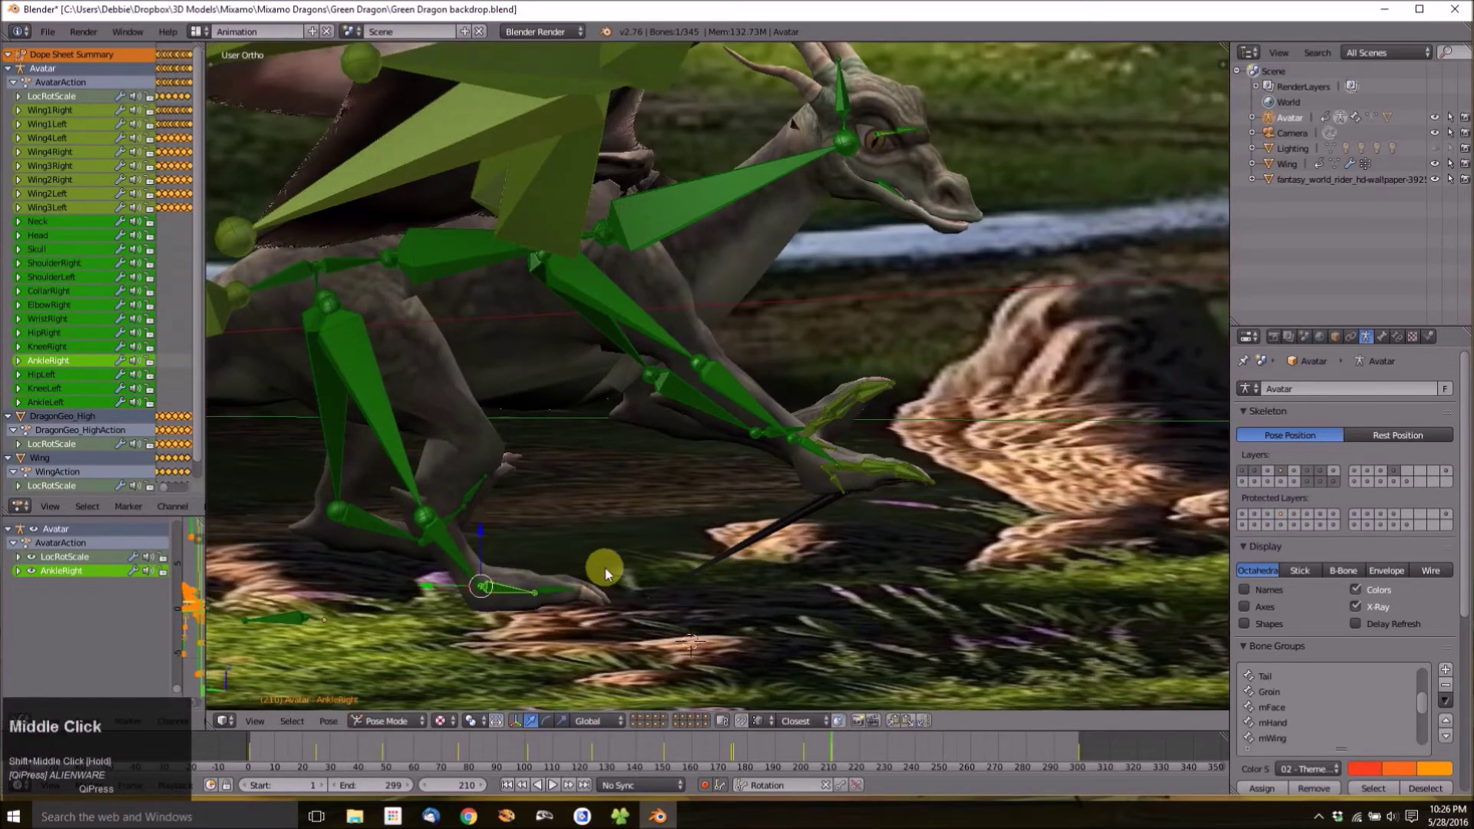
pyautogui.keyDown('shift'); pyautogui.moveTo(505, 537); pyautogui.dragTo(661, 553, button='middle'); pyautogui.keyUp('shift')
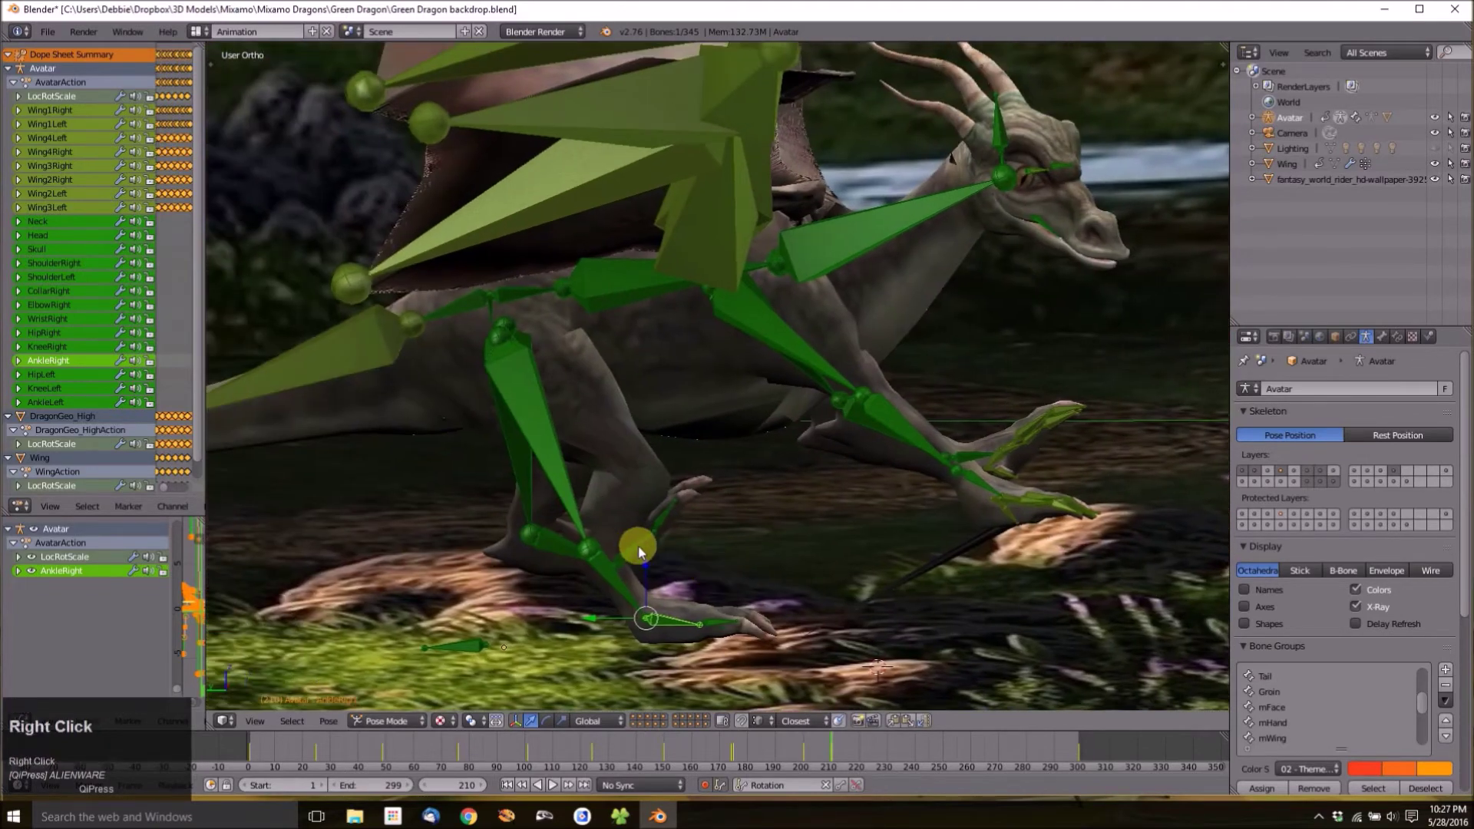
pyautogui.rightClick(639, 551)
pyautogui.press('r')
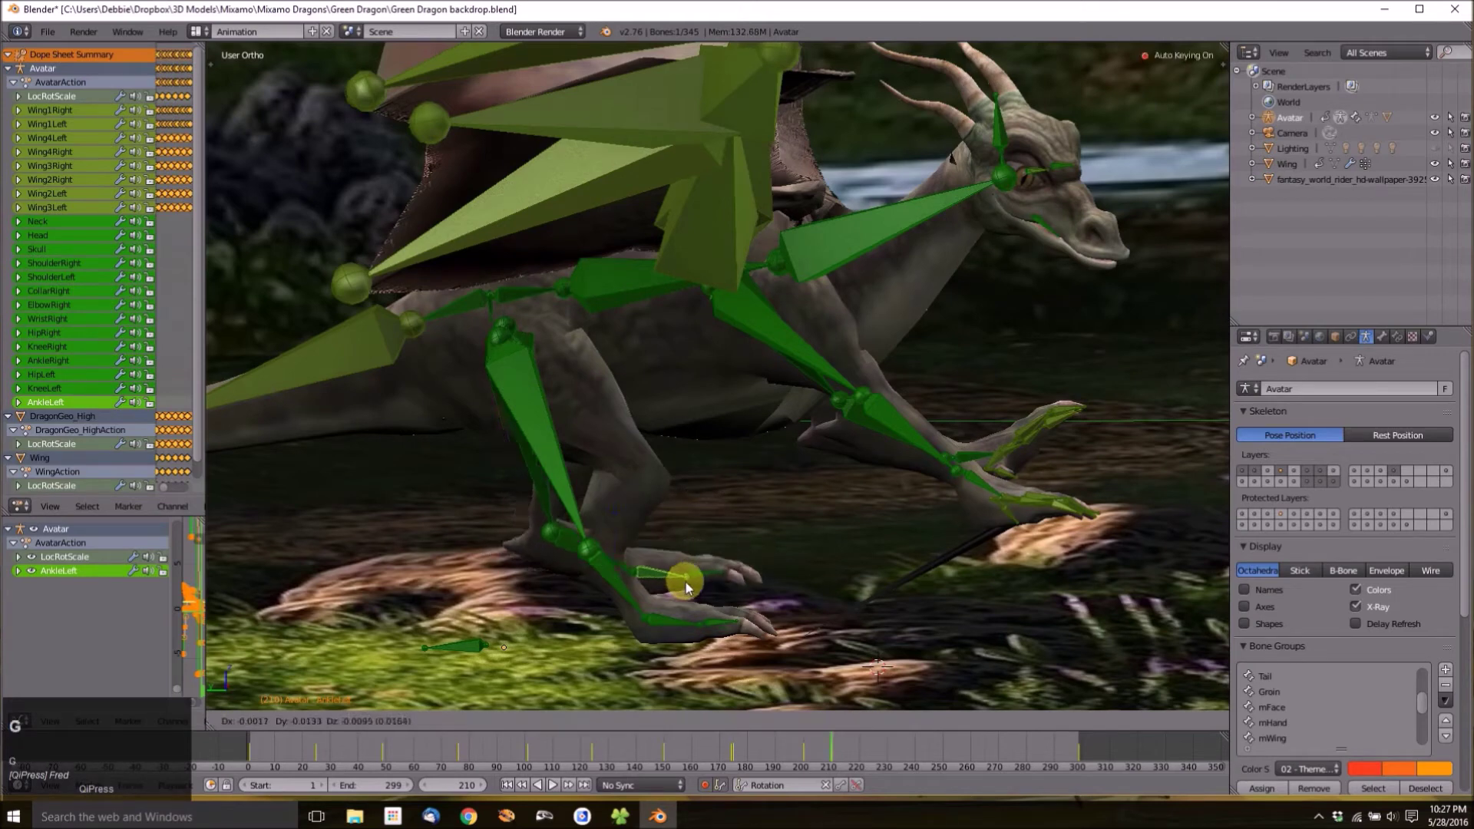
pyautogui.click(777, 587)
# Select the DragonGeo_High mesh and switch it to Weight Paint mode, focusing on the stretched spike below the front foot.
pyautogui.rightClick(927, 566)
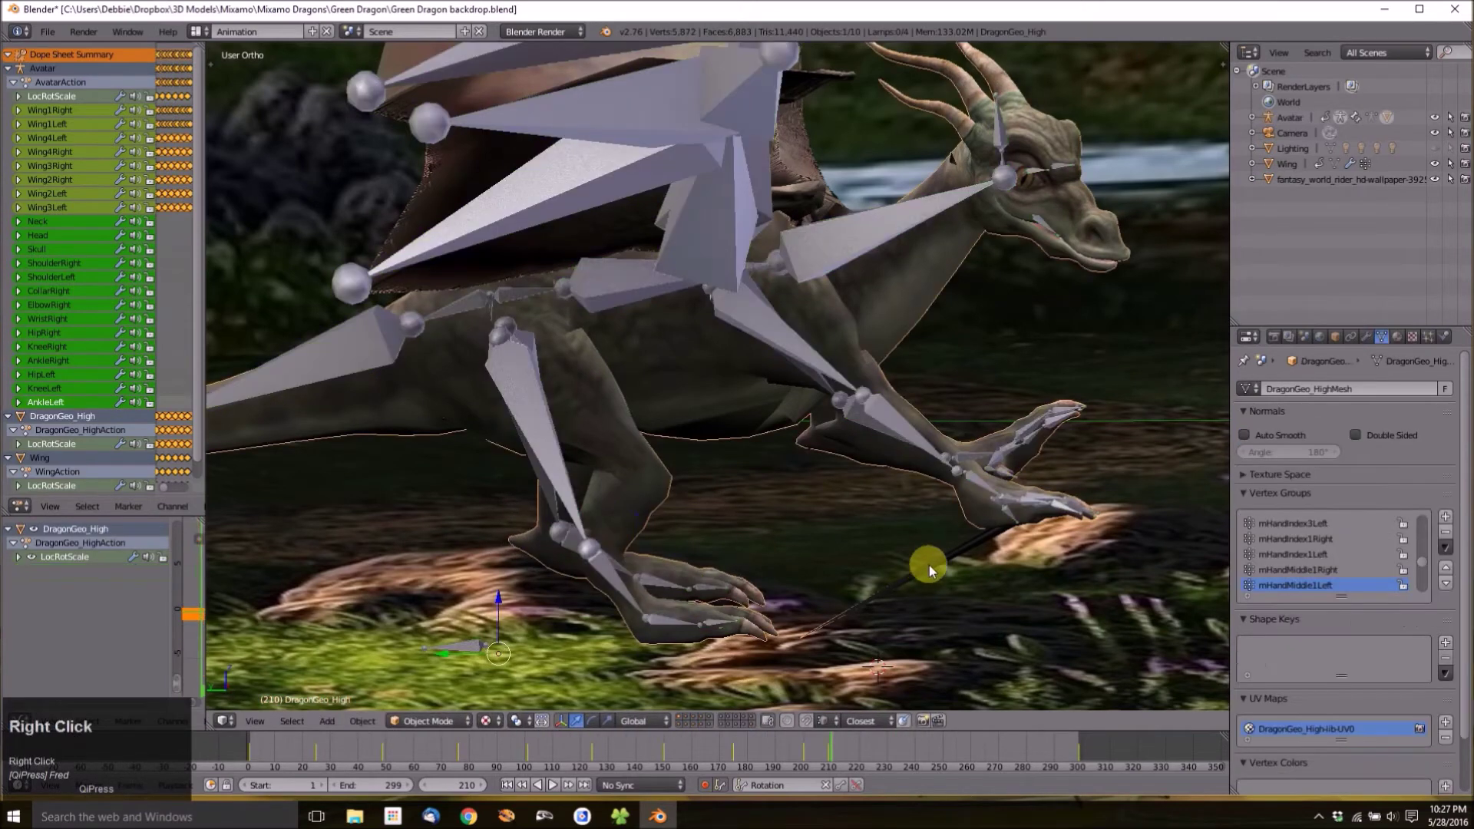
pyautogui.keyDown('shift'); pyautogui.moveTo(850, 619); pyautogui.dragTo(668, 438, button='middle'); pyautogui.keyUp('shift')
pyautogui.scroll(5, 661, 448)
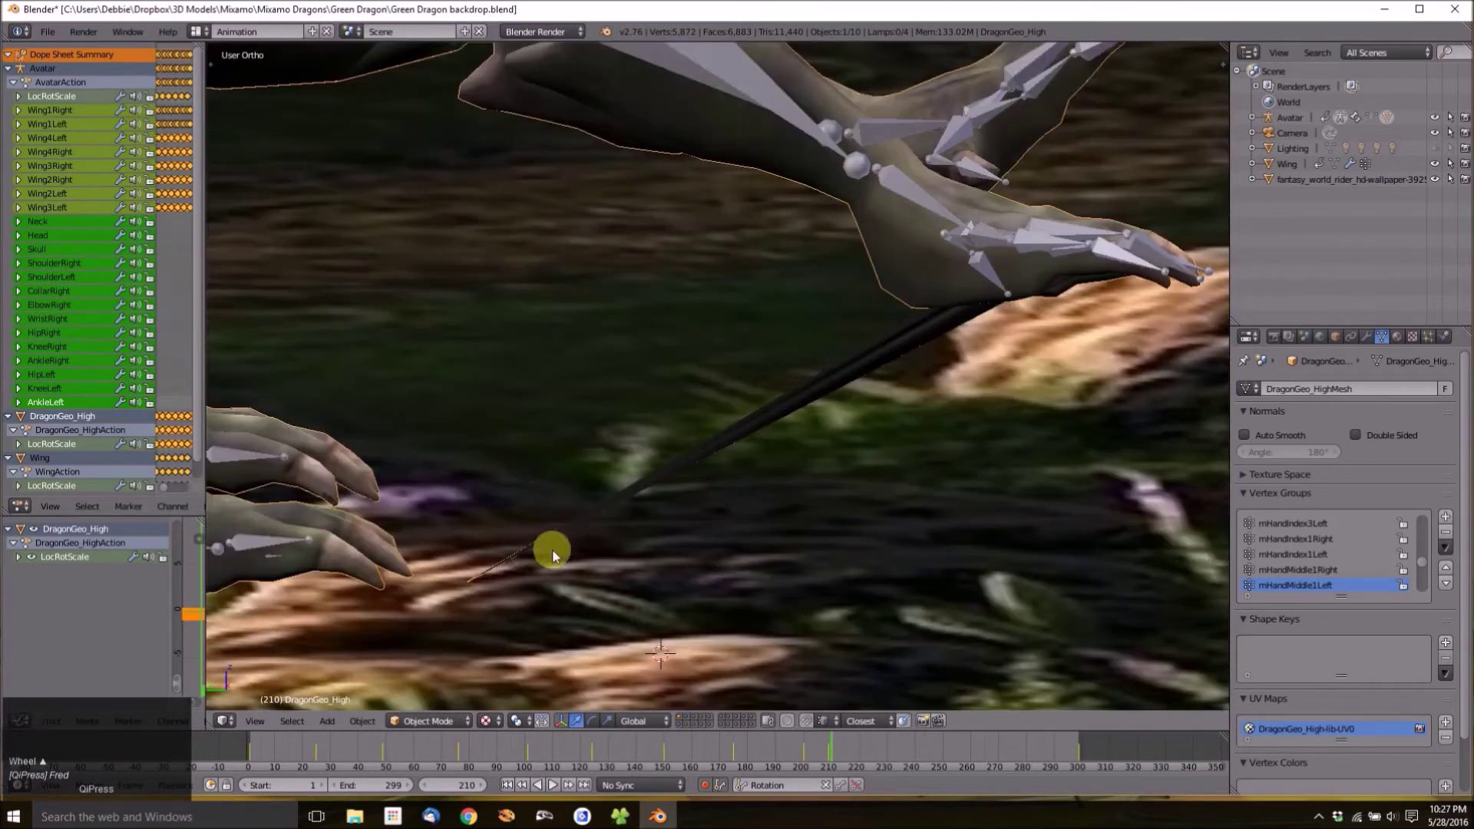
pyautogui.click(427, 719)
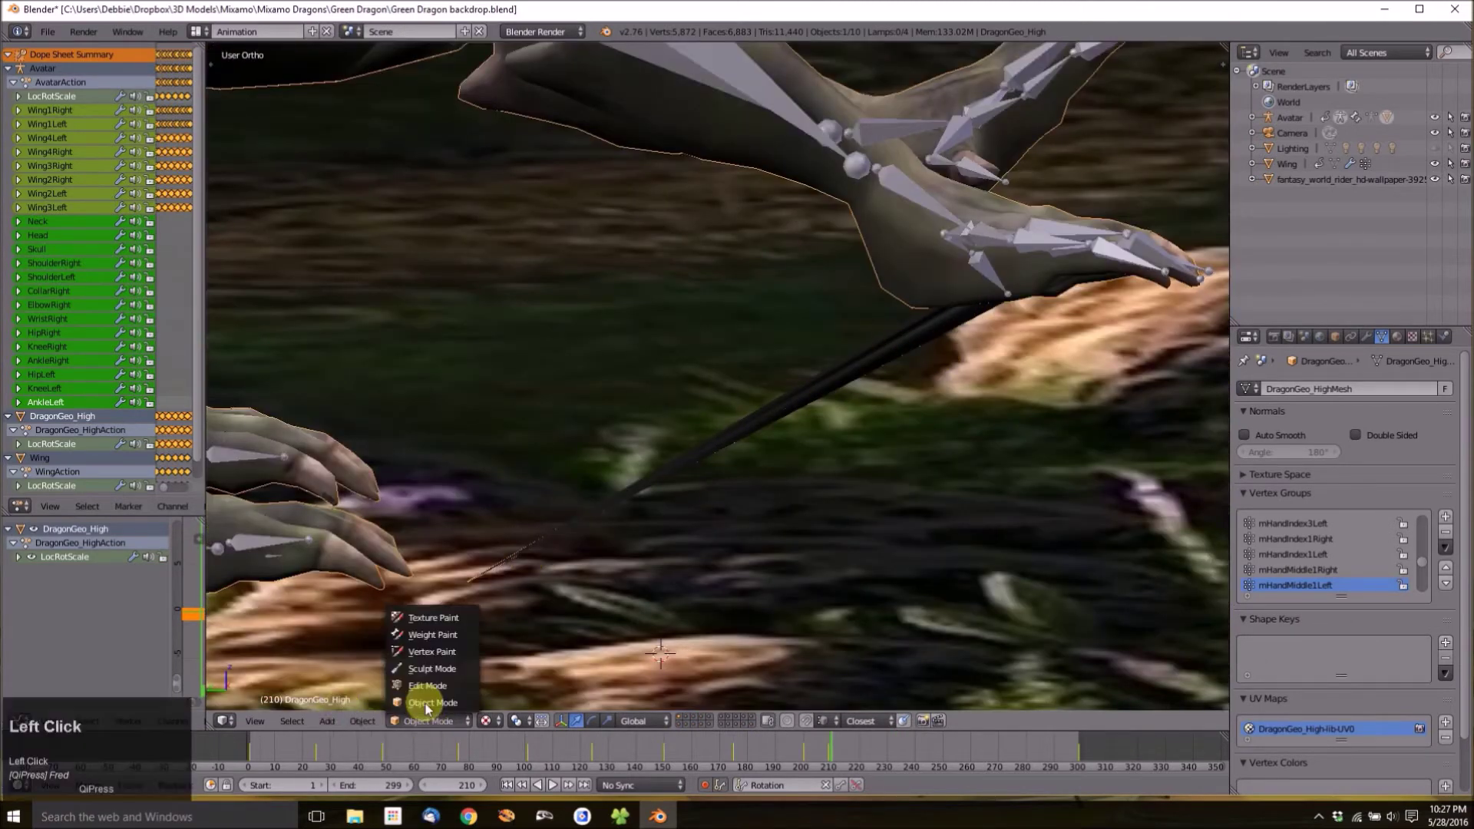
pyautogui.click(433, 635)
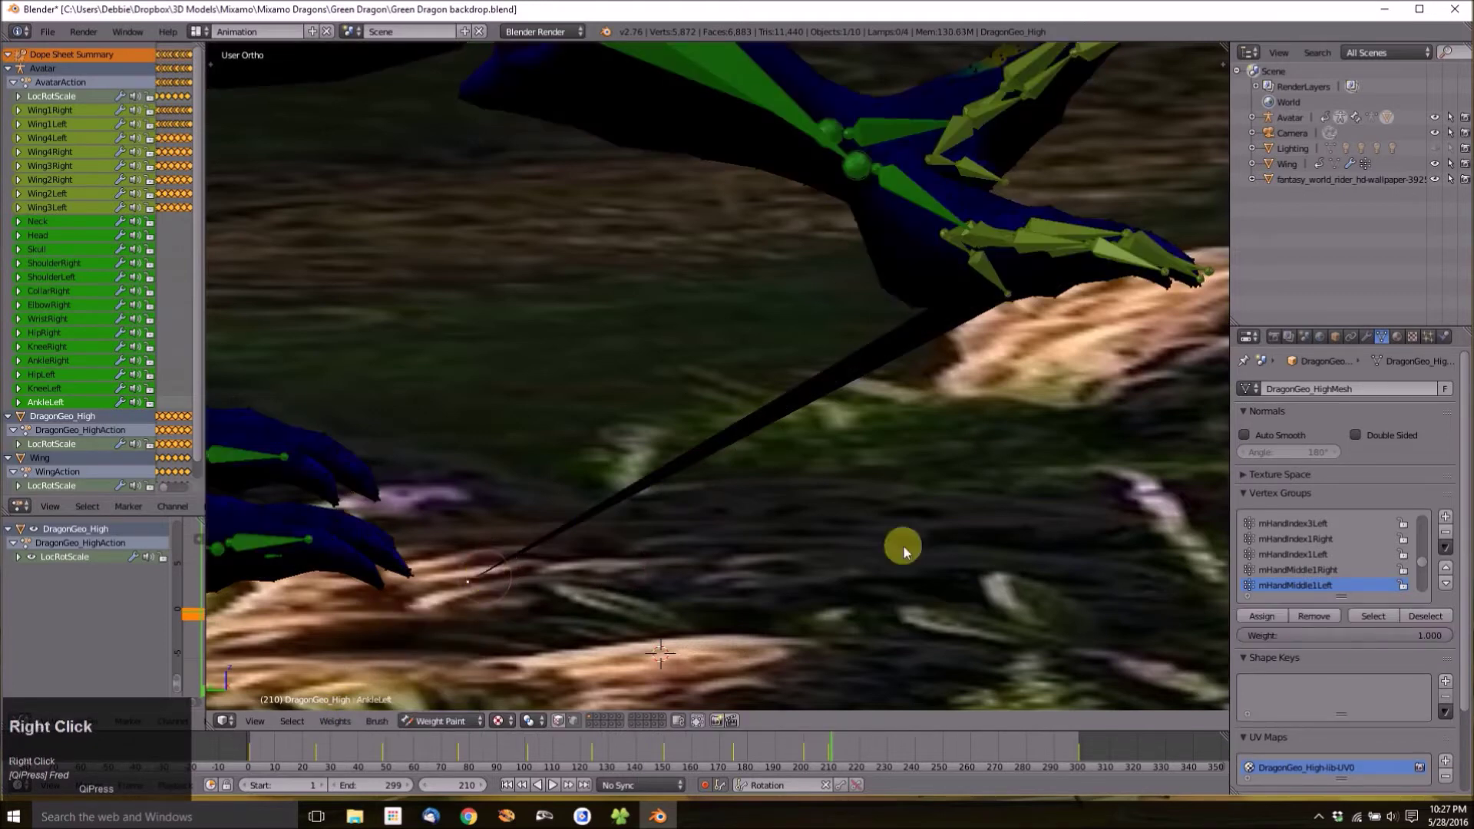
# Set the stray vertex's mHandThumb2Right weight to 0.260 so it rejoins the right front foot.
pyautogui.press('n')
pyautogui.scroll(1, 1115, 165)
pyautogui.scroll(5, 1115, 165)
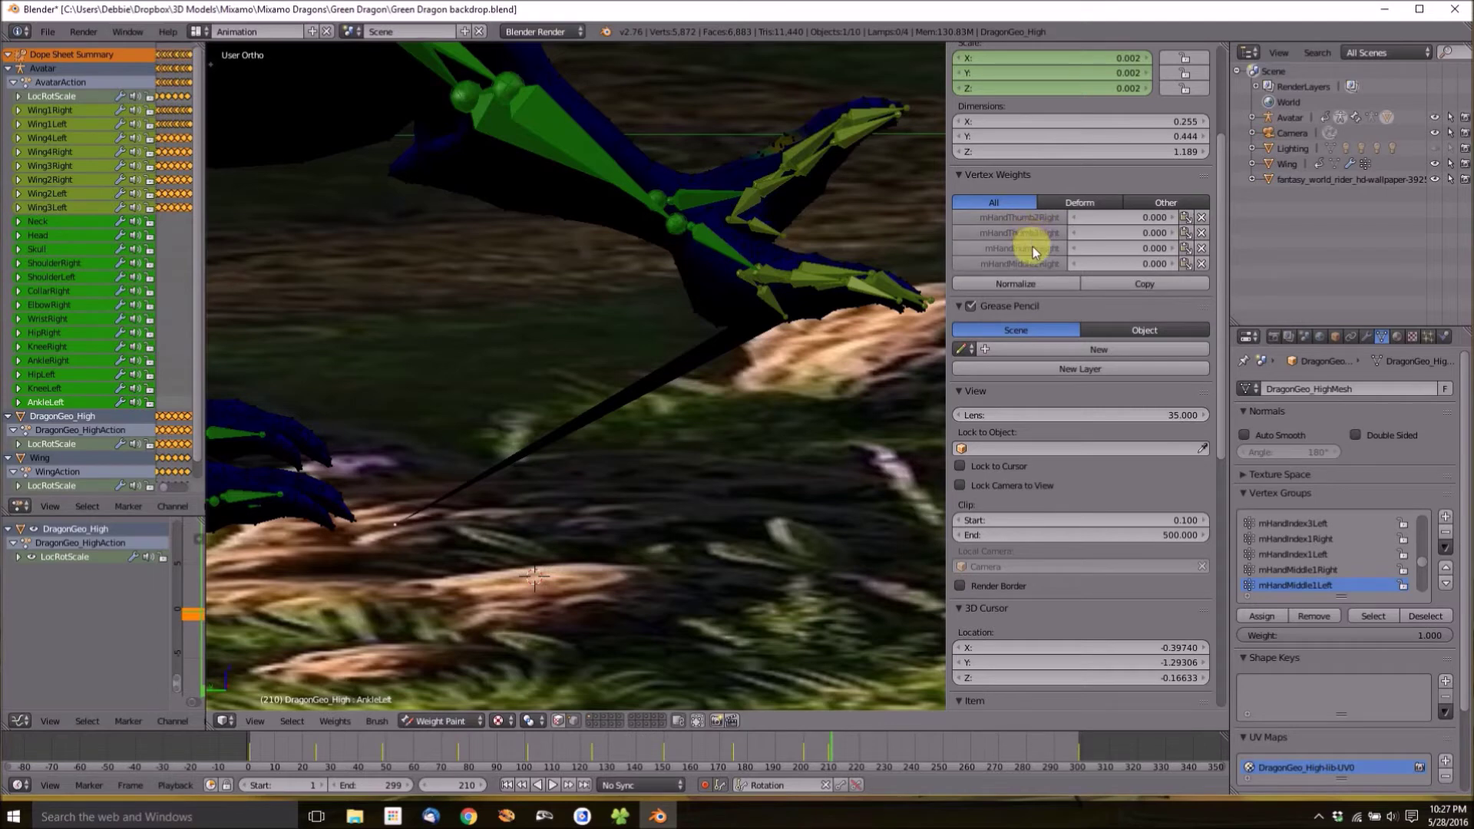
pyautogui.scroll(-1, 1053, 246)
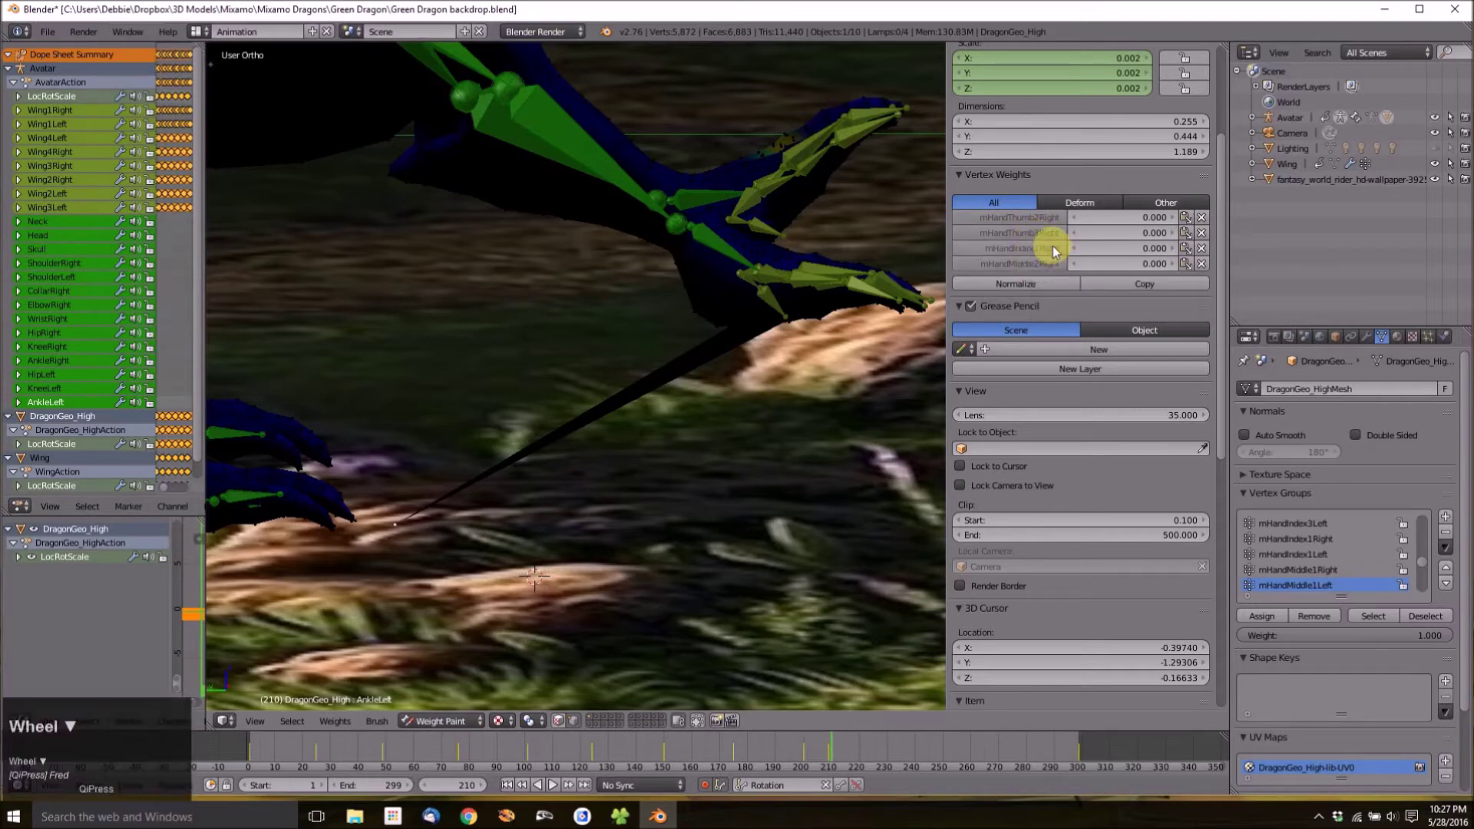
pyautogui.scroll(1, 1053, 246)
pyautogui.moveTo(437, 533); pyautogui.dragTo(434, 550, button='middle')
pyautogui.scroll(2, 562, 506)
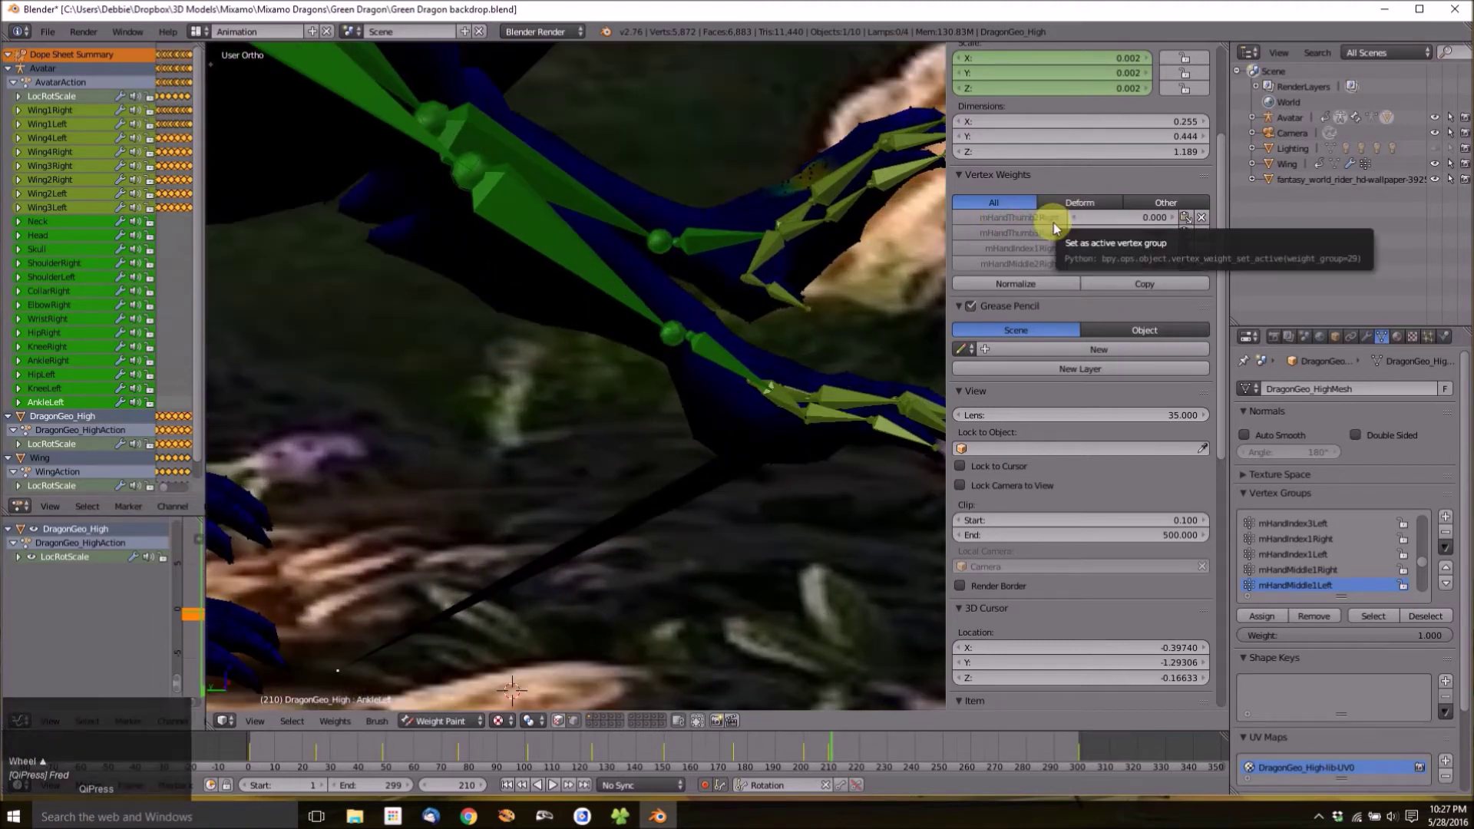
pyautogui.moveTo(1086, 218); pyautogui.dragTo(1117, 217)
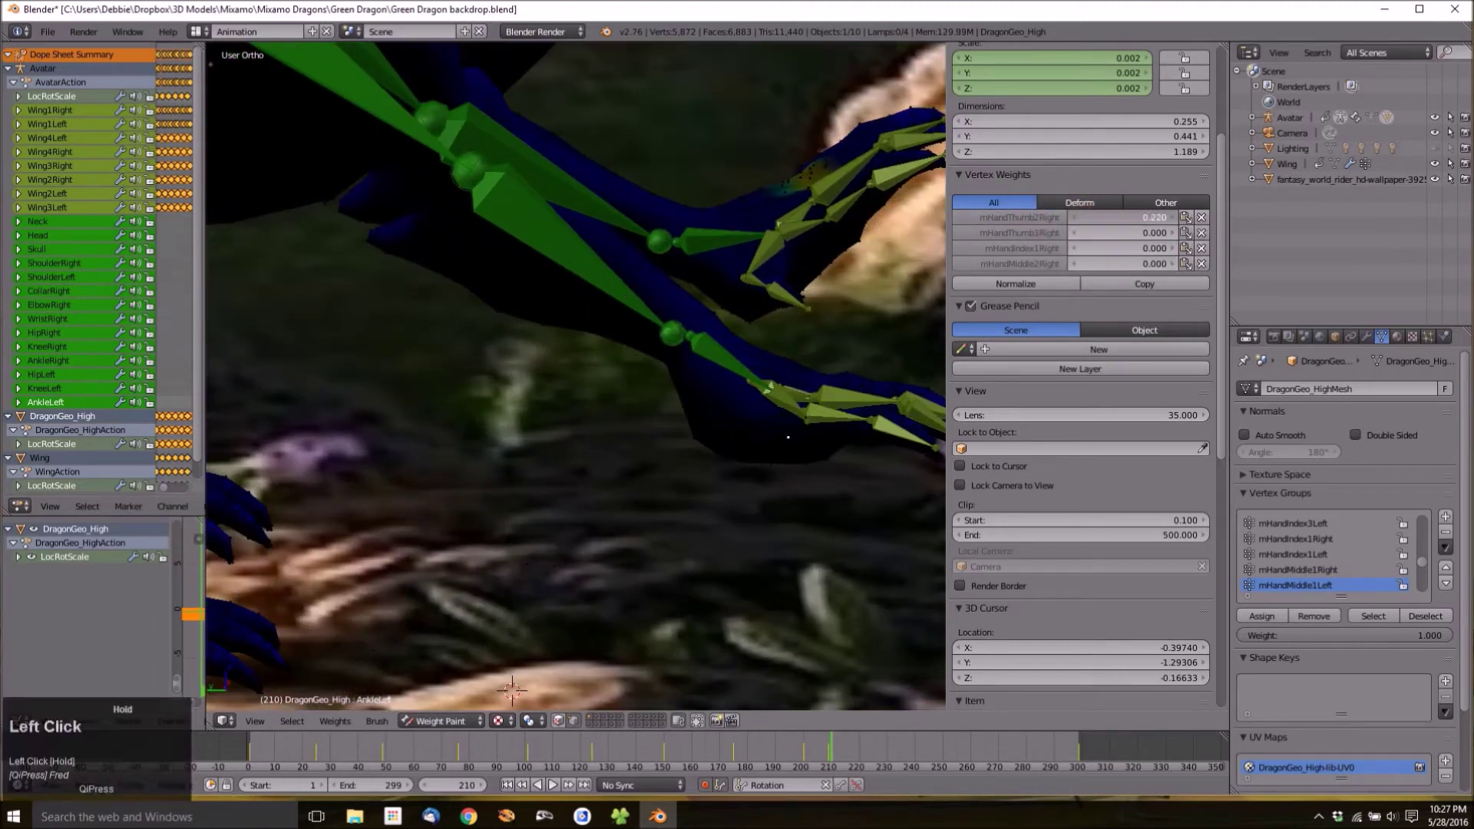
# Inspect the dragon's legs and feet from several angles for remaining stretched vertices.
pyautogui.scroll(-3, 648, 464)
pyautogui.keyDown('shift'); pyautogui.moveTo(629, 464); pyautogui.dragTo(685, 438, button='middle'); pyautogui.keyUp('shift')
pyautogui.scroll(-3, 670, 446)
pyautogui.keyDown('shift'); pyautogui.moveTo(586, 464); pyautogui.dragTo(681, 425, button='middle'); pyautogui.keyUp('shift')
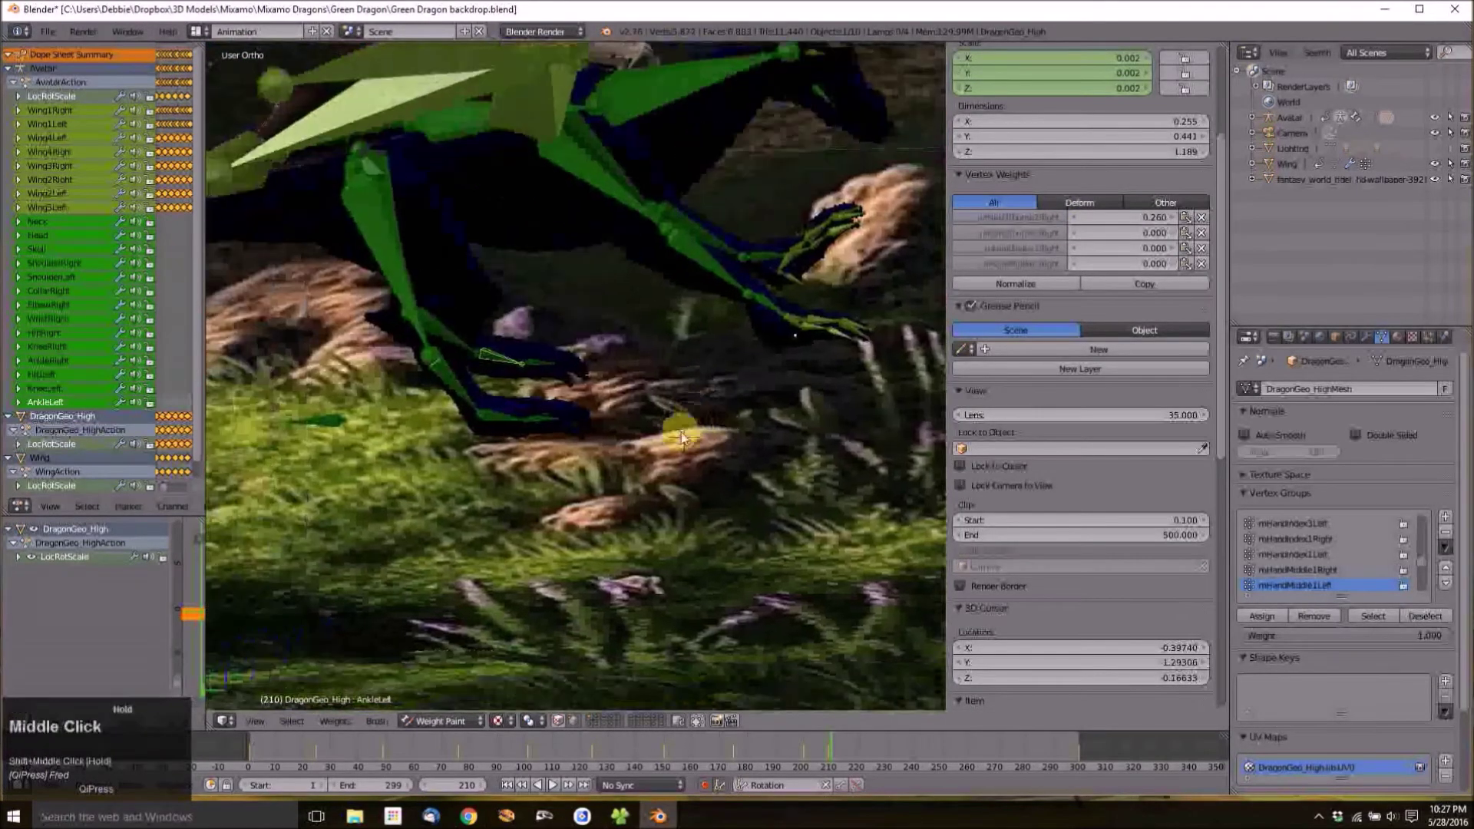
pyautogui.scroll(4, 768, 424)
pyautogui.scroll(-6, 766, 423)
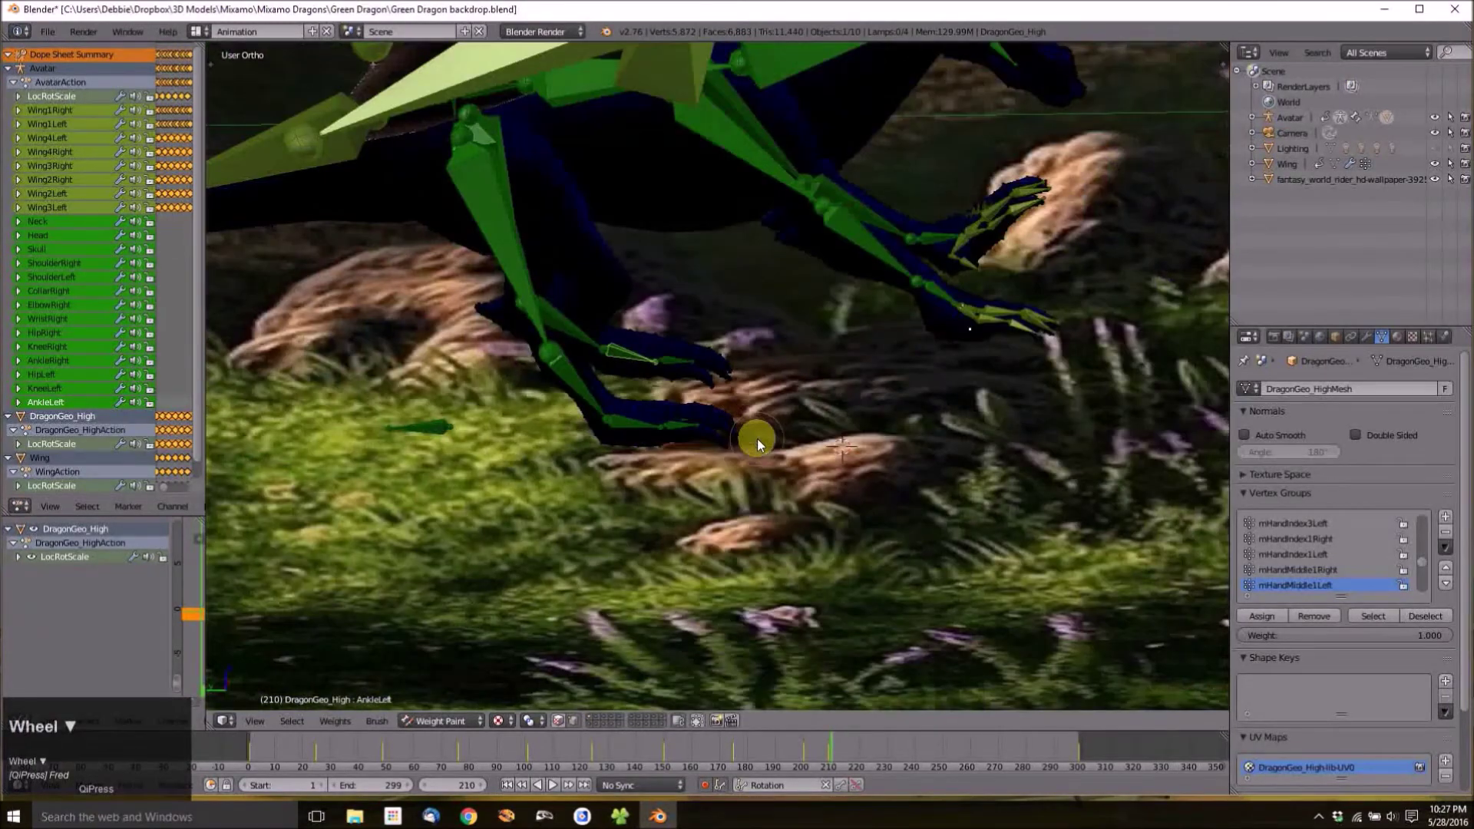
pyautogui.press('n')
pyautogui.moveTo(757, 439); pyautogui.dragTo(800, 425, button='middle')
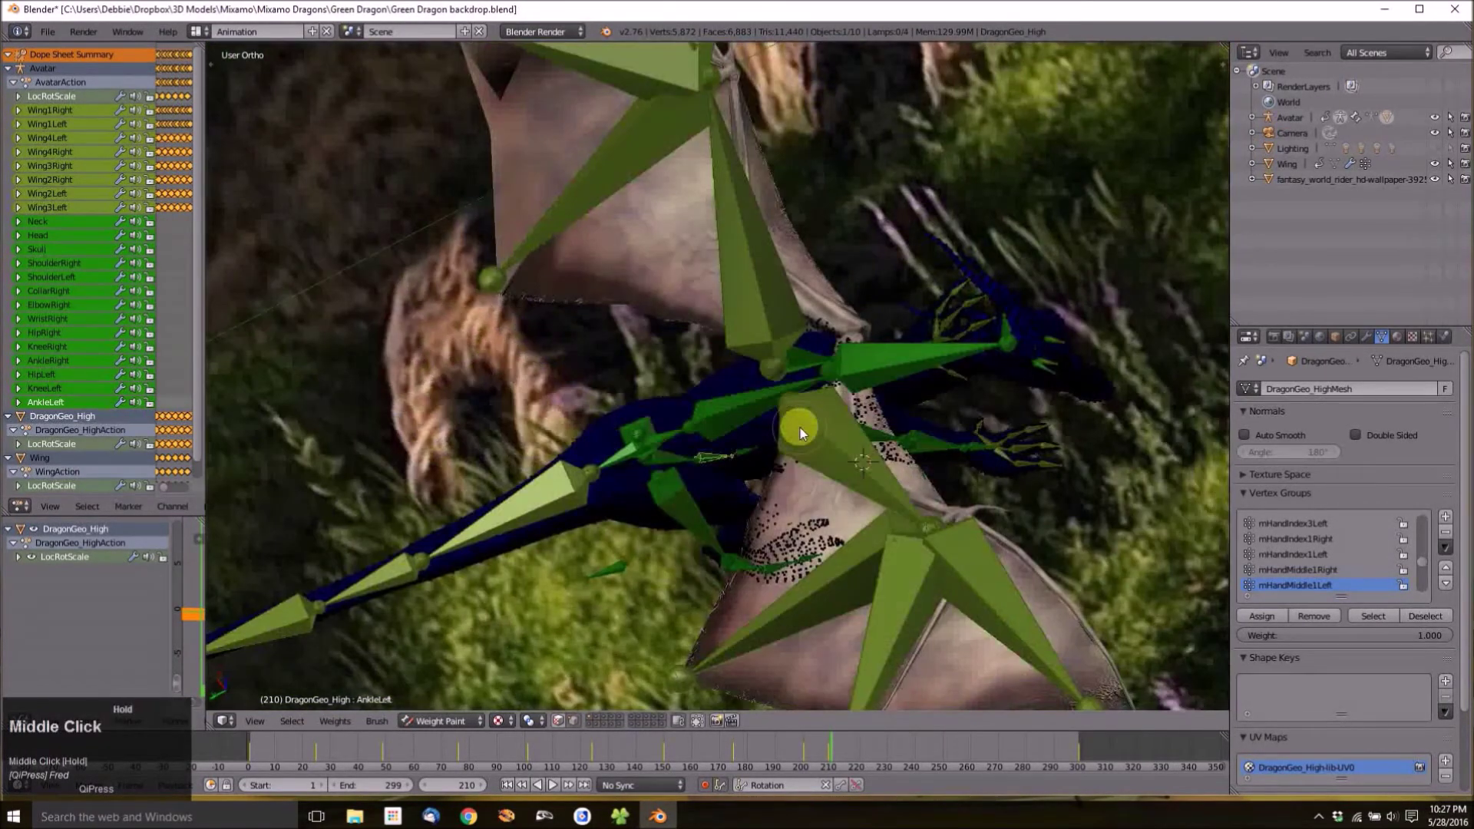
pyautogui.moveTo(740, 330)
pyautogui.keyDown('shift'); pyautogui.mouseDown(button='middle')
pyautogui.moveTo(760, 442)
pyautogui.moveTo(705, 345)
pyautogui.moveTo(642, 370)
pyautogui.moveTo(729, 323)
pyautogui.mouseUp(button='middle'); pyautogui.keyUp('shift')
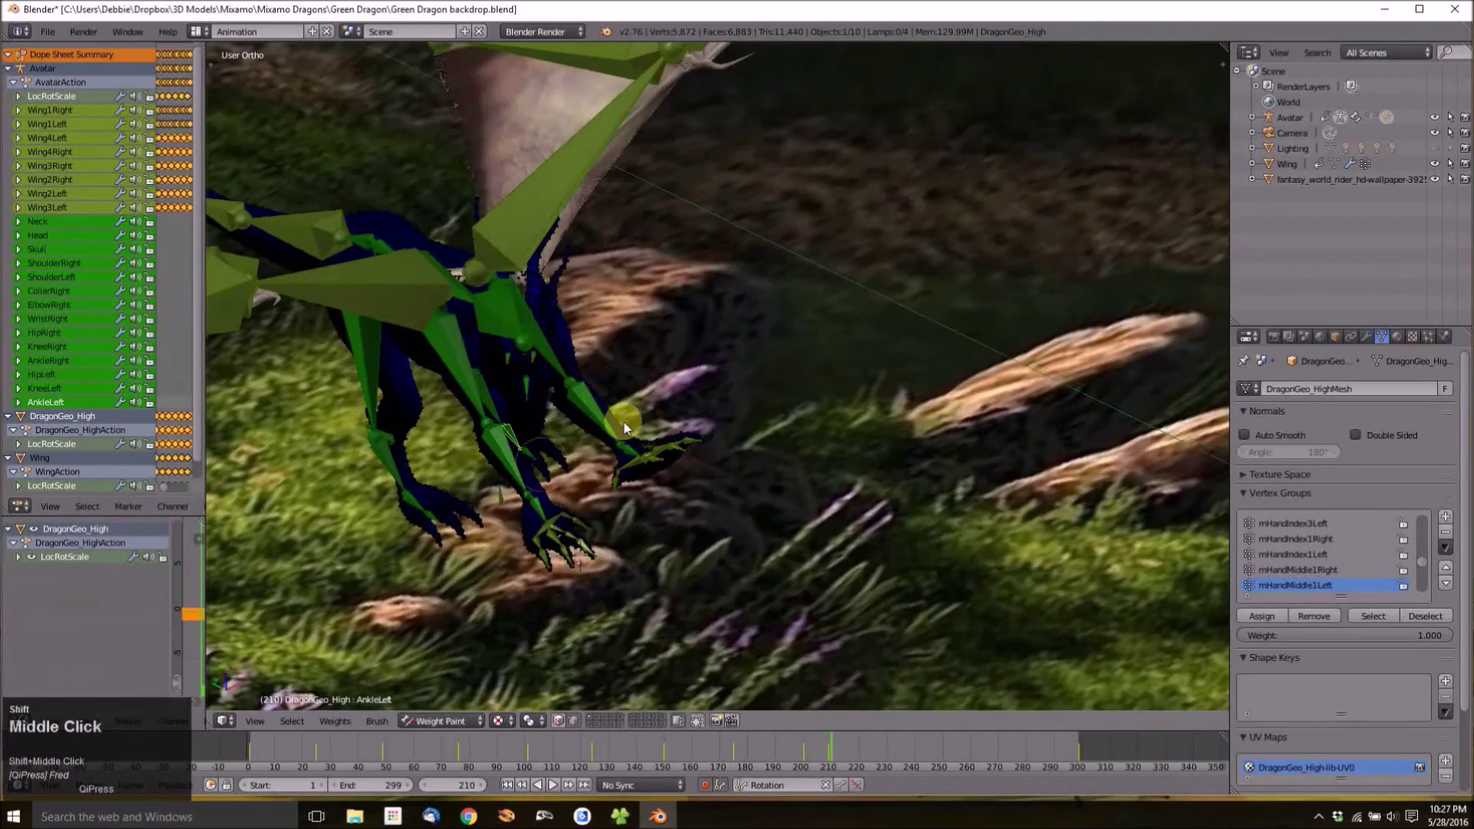
pyautogui.scroll(6, 754, 306)
pyautogui.scroll(2, 803, 374)
pyautogui.keyDown('shift'); pyautogui.moveTo(803, 374); pyautogui.dragTo(741, 415, button='middle'); pyautogui.keyUp('shift')
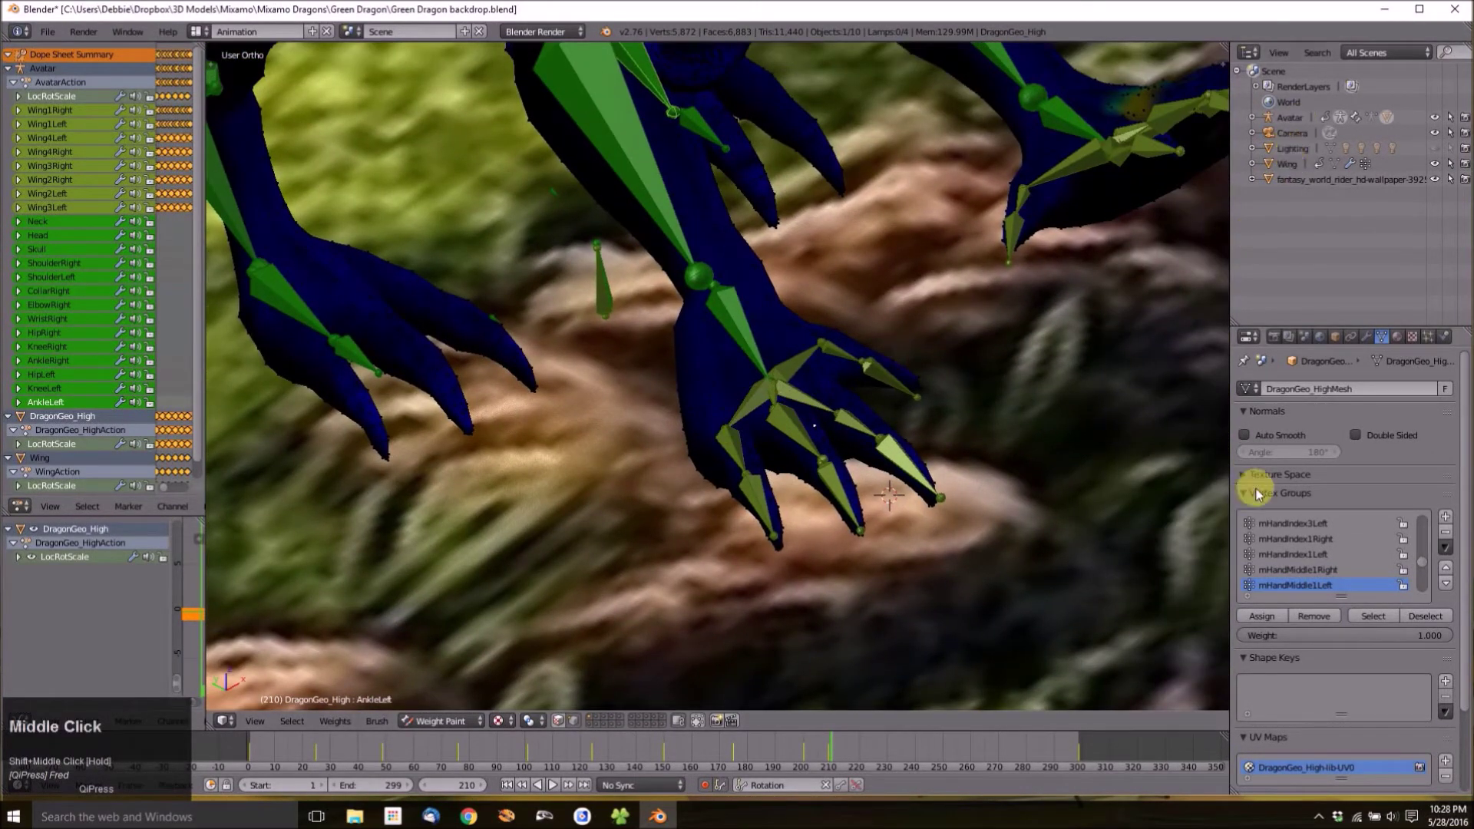
# Switch the viewport to Solid shading and check the mHandMiddle vertex groups' weights on the front feet for stray vertices.
pyautogui.scroll(-2, 1307, 576)
pyautogui.click(1292, 556)
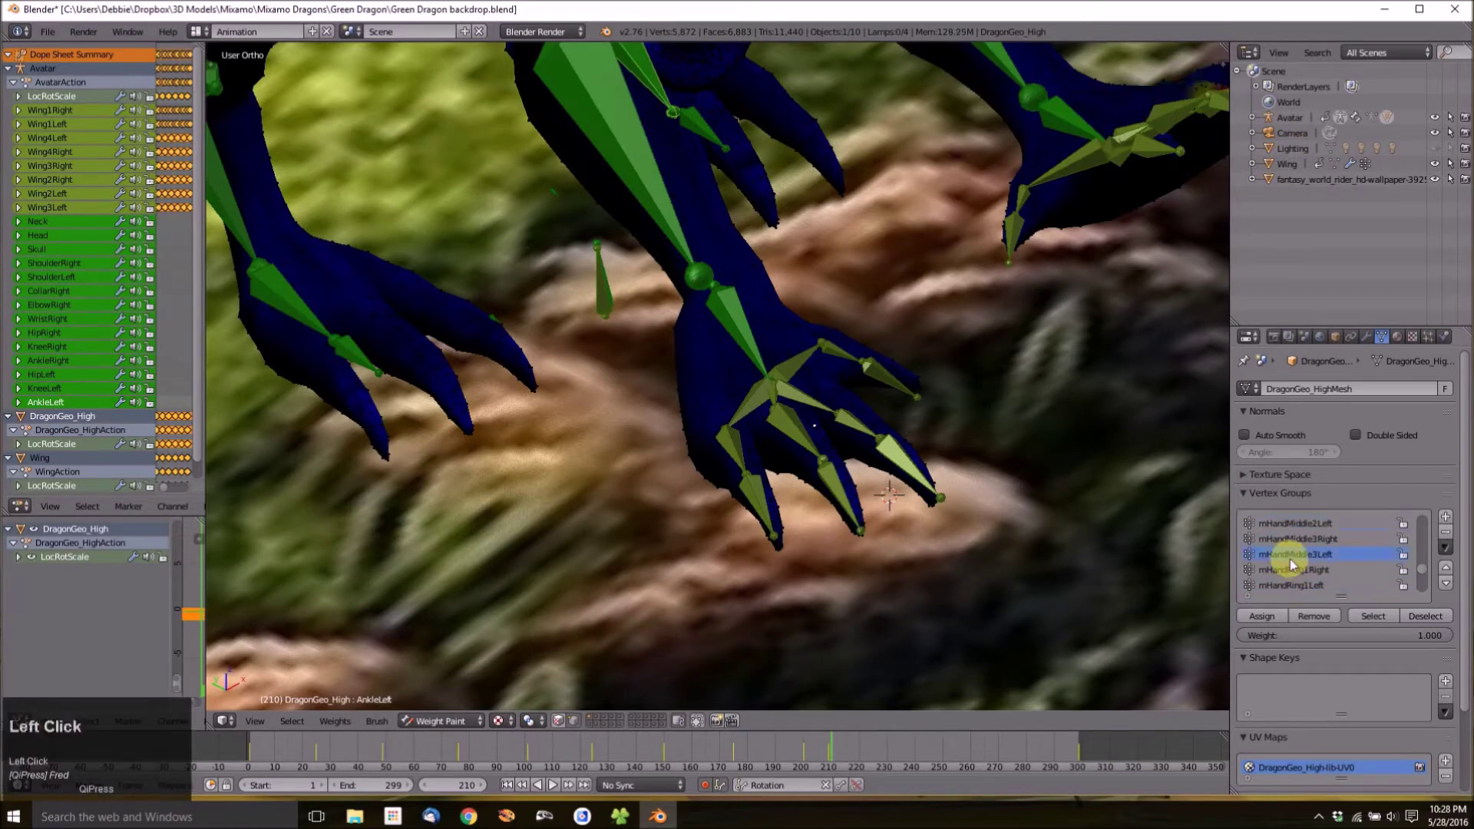
pyautogui.click(1296, 539)
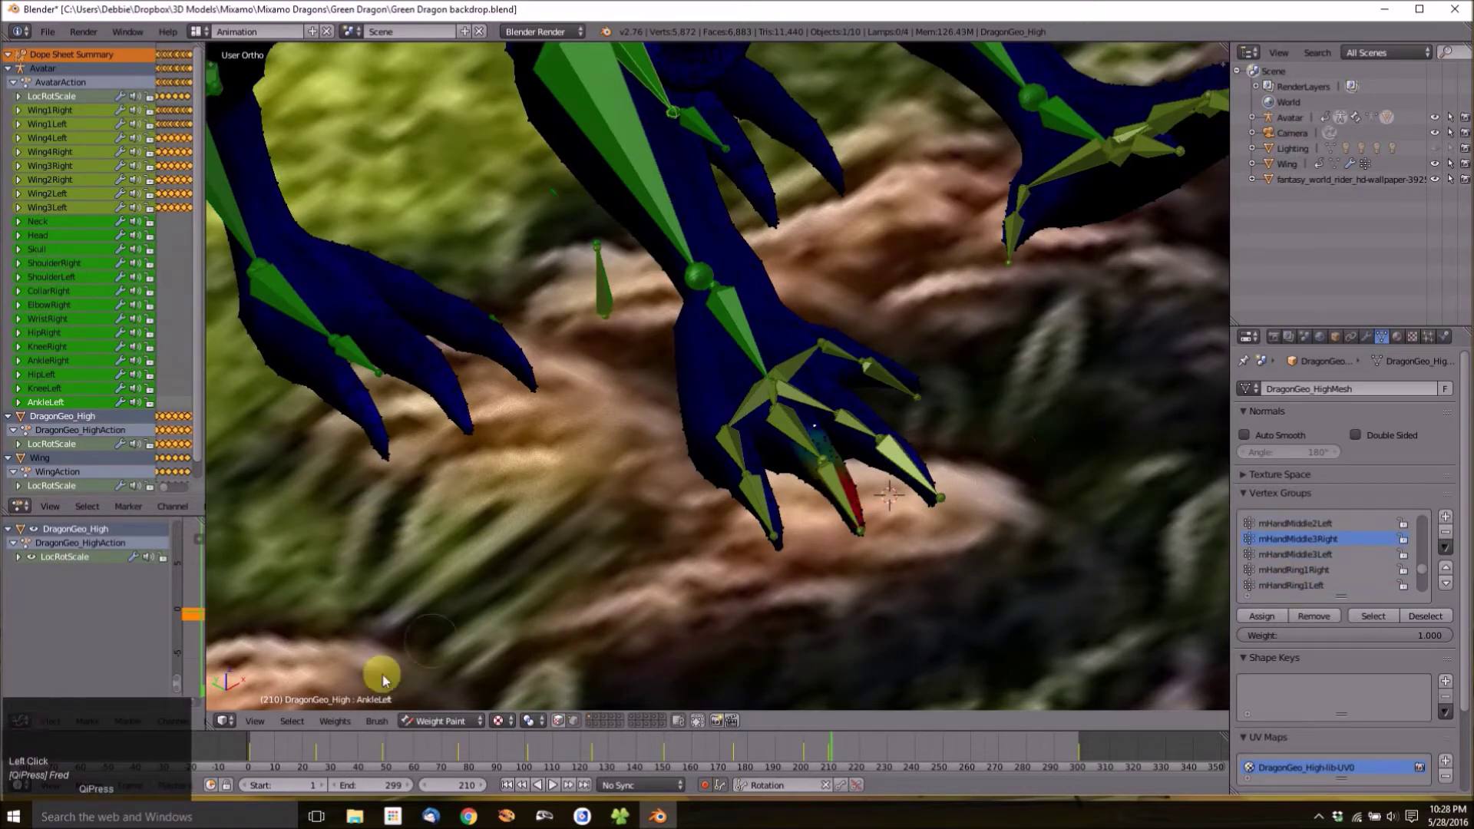
pyautogui.click(507, 720)
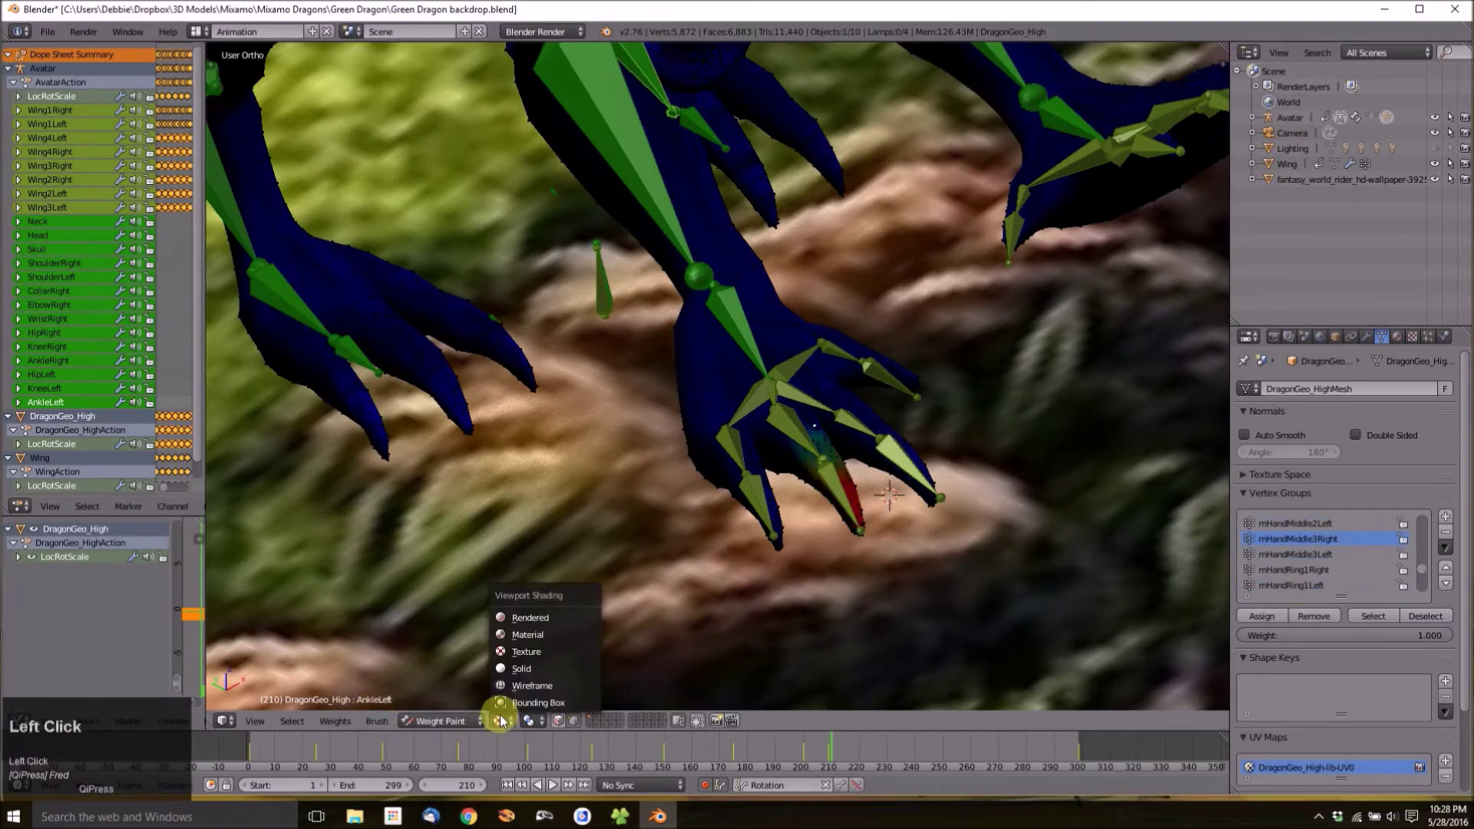
pyautogui.click(513, 671)
pyautogui.keyDown('shift'); pyautogui.moveTo(642, 500); pyautogui.dragTo(498, 507, button='middle'); pyautogui.keyUp('shift')
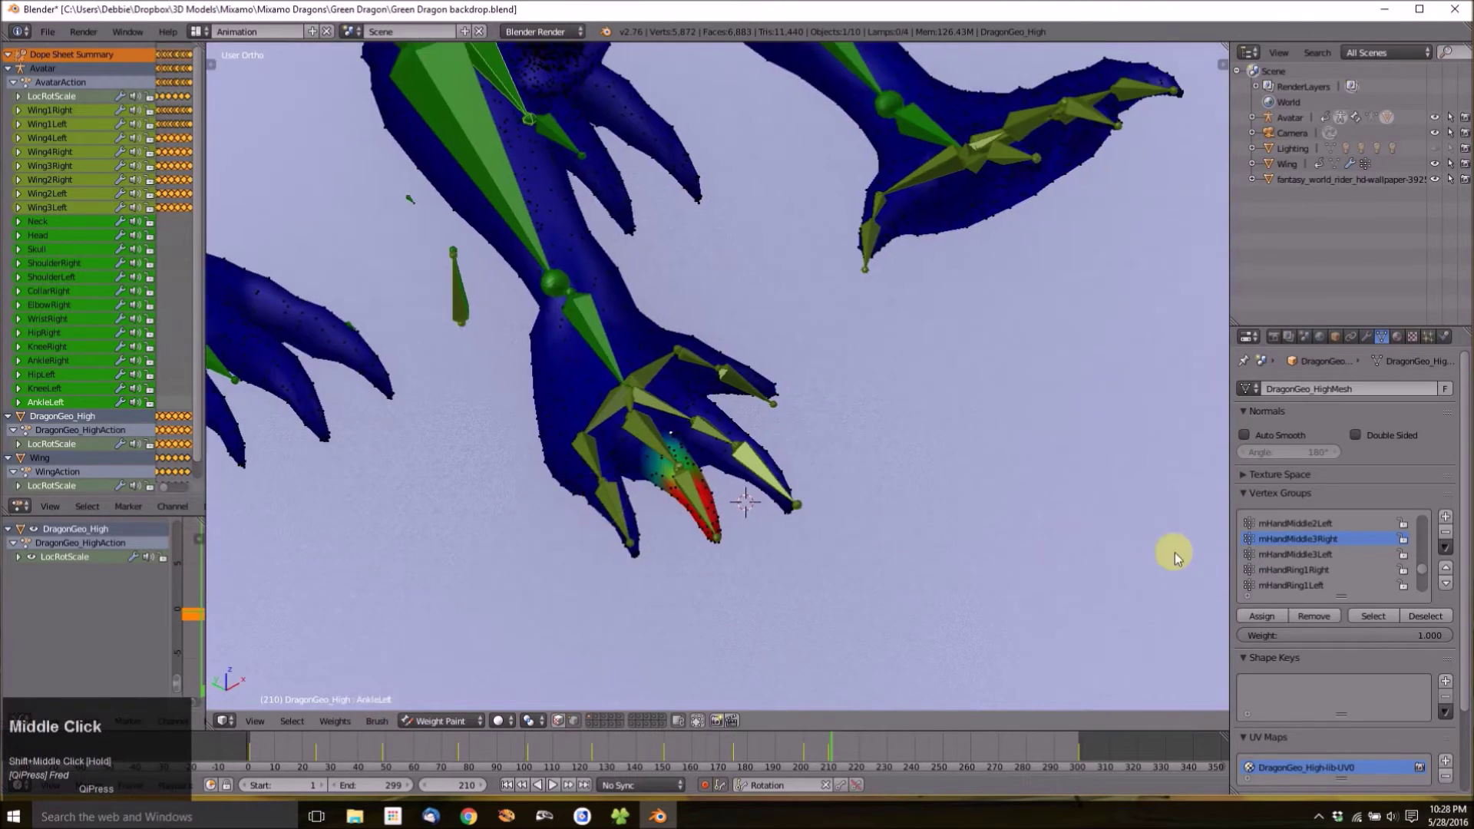
pyautogui.click(1274, 556)
pyautogui.click(1280, 539)
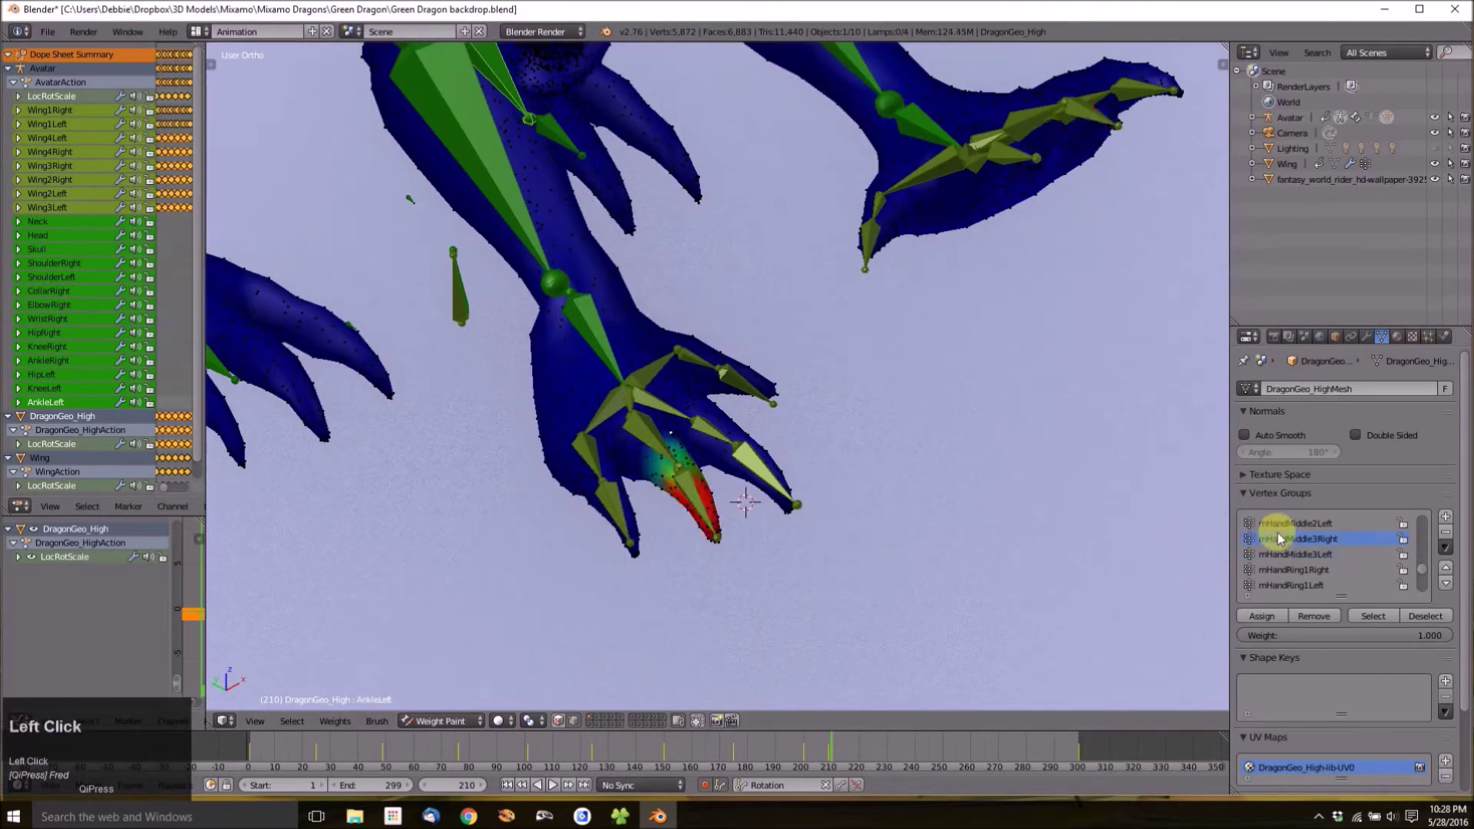
pyautogui.click(1289, 526)
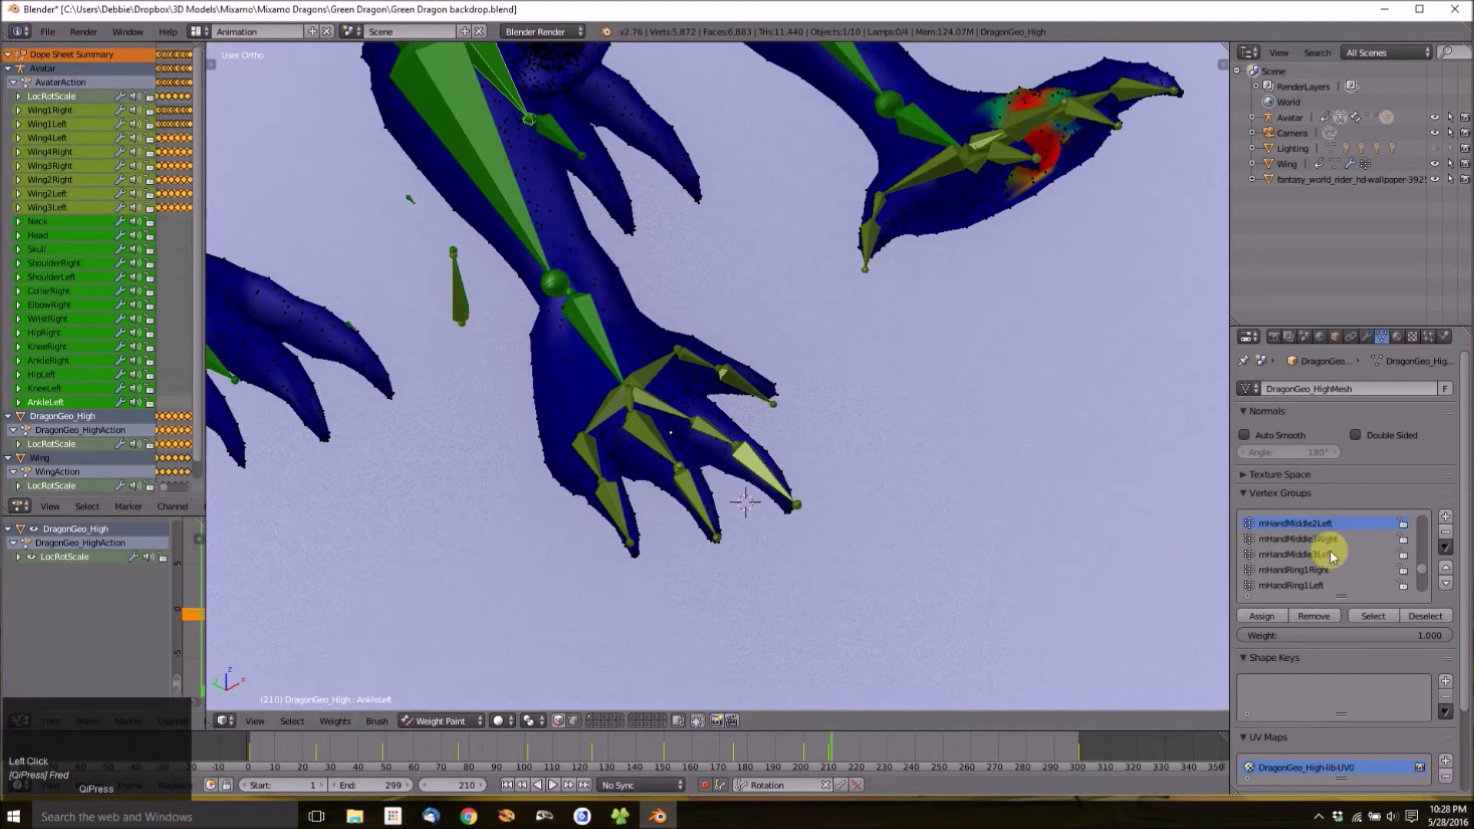
# Check the mHandRing2Left, mHandRing3Left and mHandMiddle3Left weights on the left front foot.
pyautogui.scroll(-5, 1302, 572)
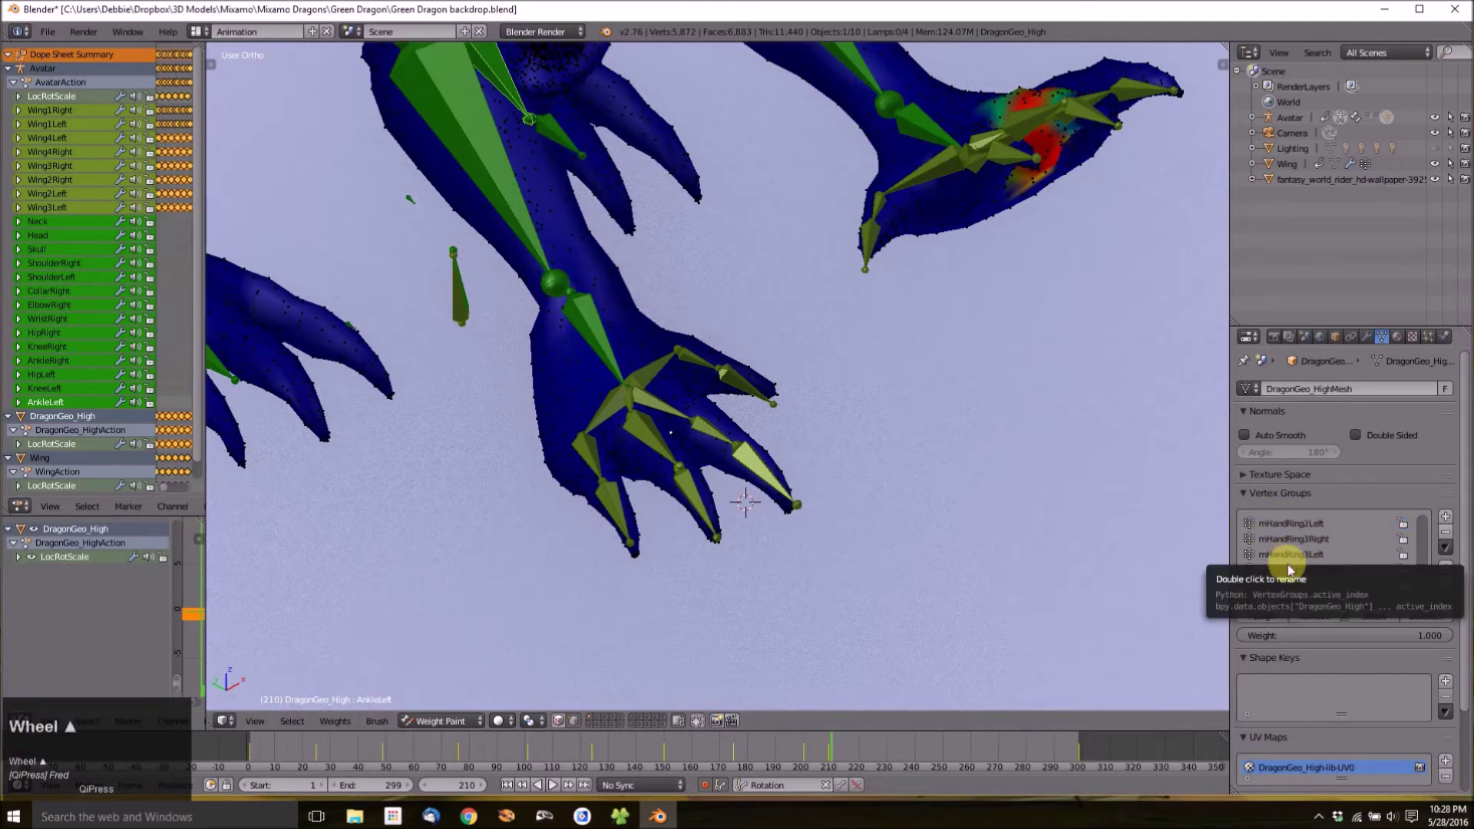
pyautogui.click(1294, 570)
pyautogui.scroll(1, 1298, 555)
pyautogui.click(1298, 555)
pyautogui.click(1297, 572)
pyautogui.moveTo(712, 440); pyautogui.dragTo(904, 399, button='middle')
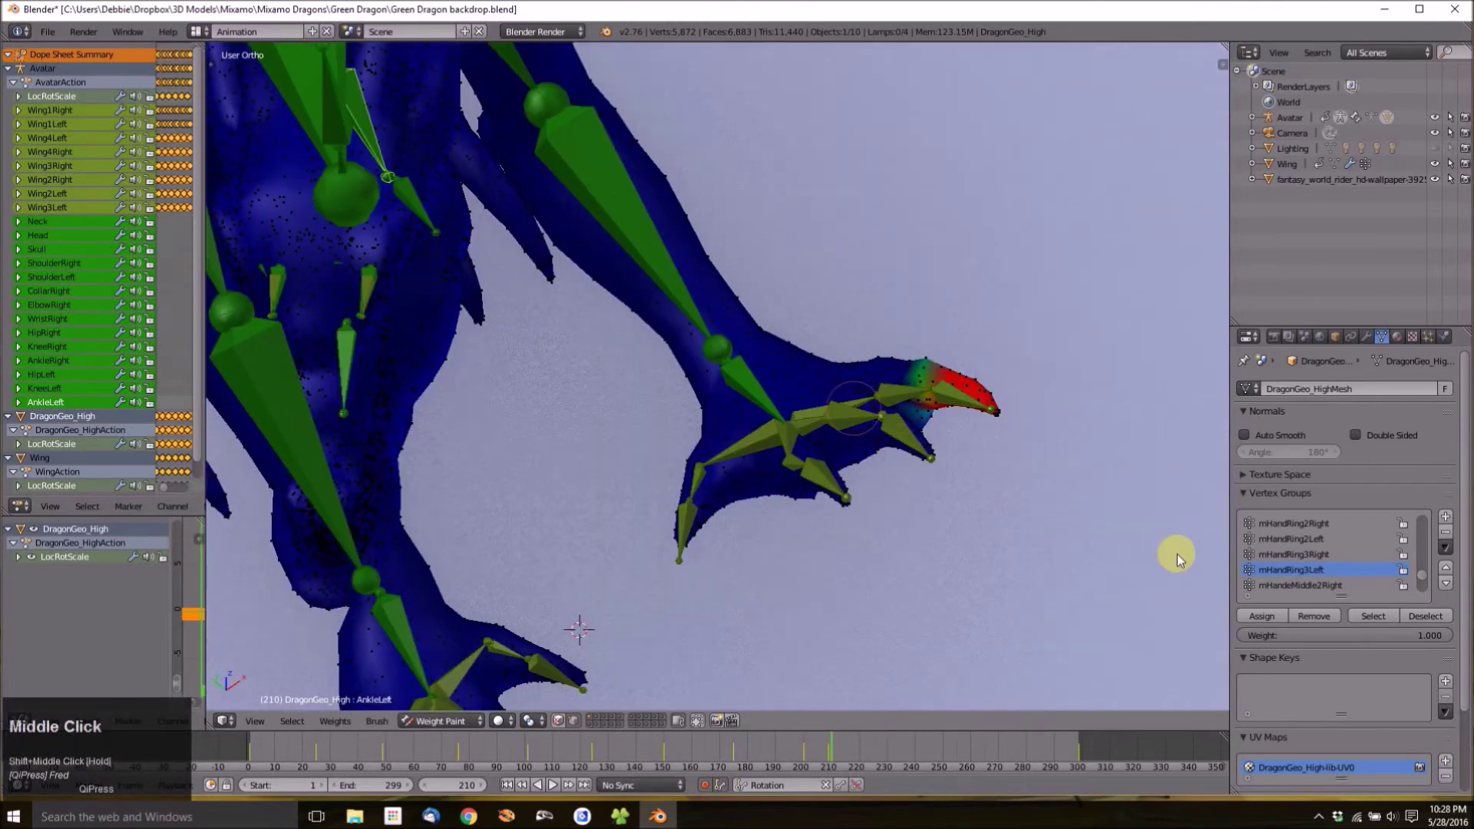
pyautogui.click(1308, 539)
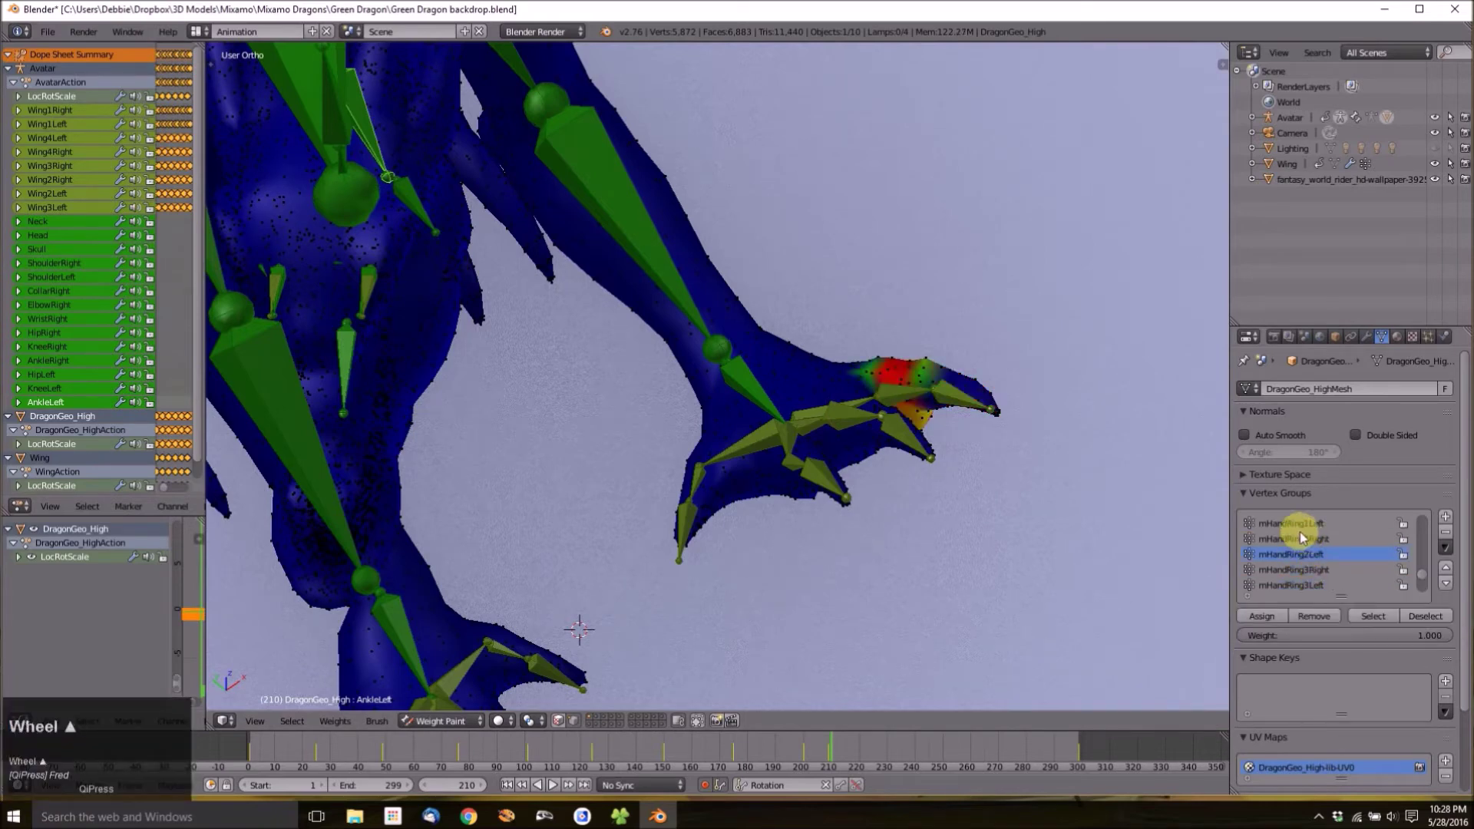
pyautogui.click(1293, 523)
pyautogui.scroll(1, 1321, 530)
pyautogui.click(1306, 525)
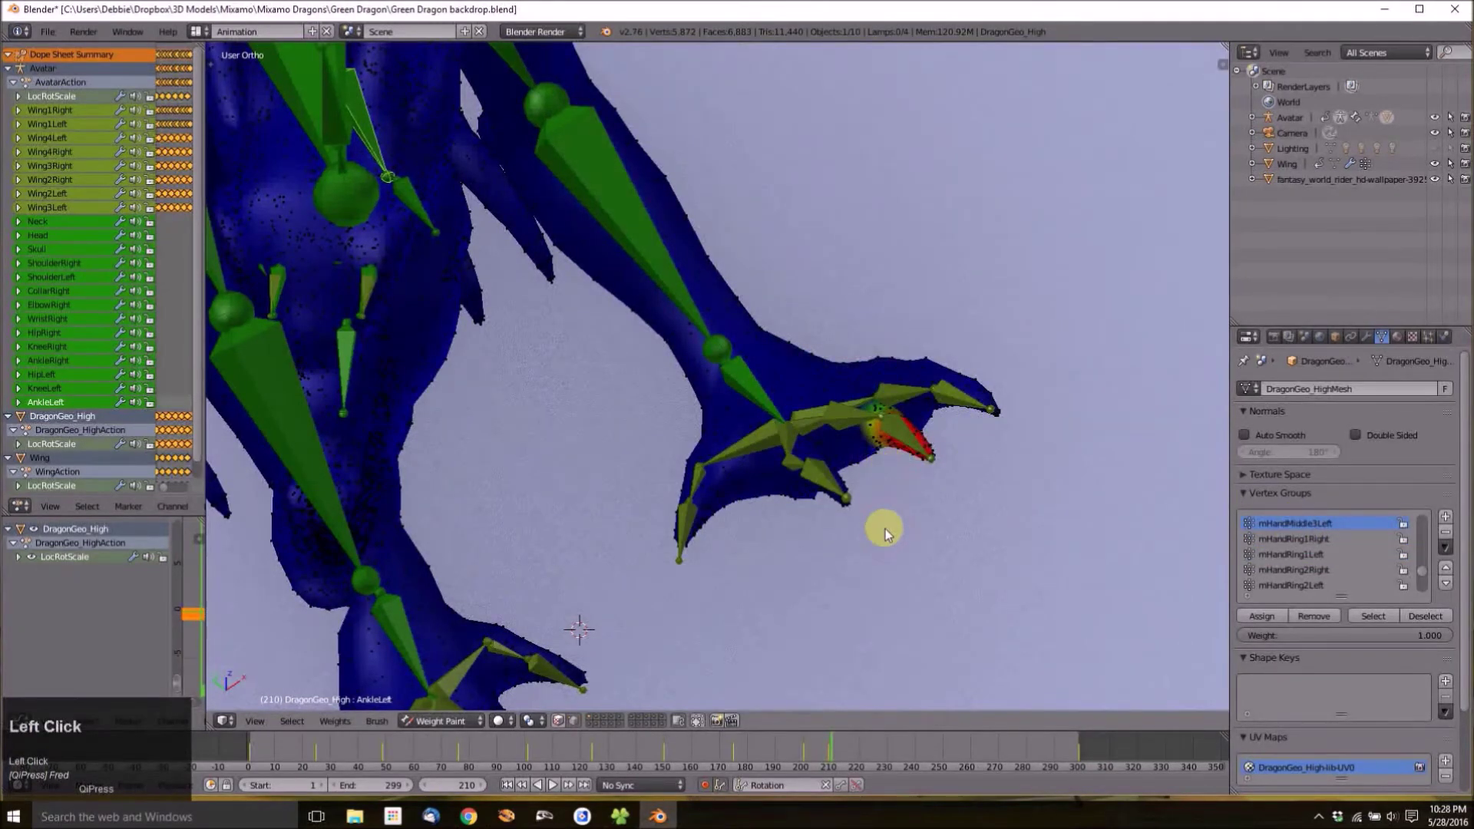
# Examine the mHandMiddle2Left weights up close on the left front foot.
pyautogui.moveTo(852, 507); pyautogui.dragTo(806, 415, button='middle')
pyautogui.scroll(2, 813, 430)
pyautogui.click(1300, 523)
pyautogui.scroll(2, 1305, 533)
pyautogui.click(1295, 525)
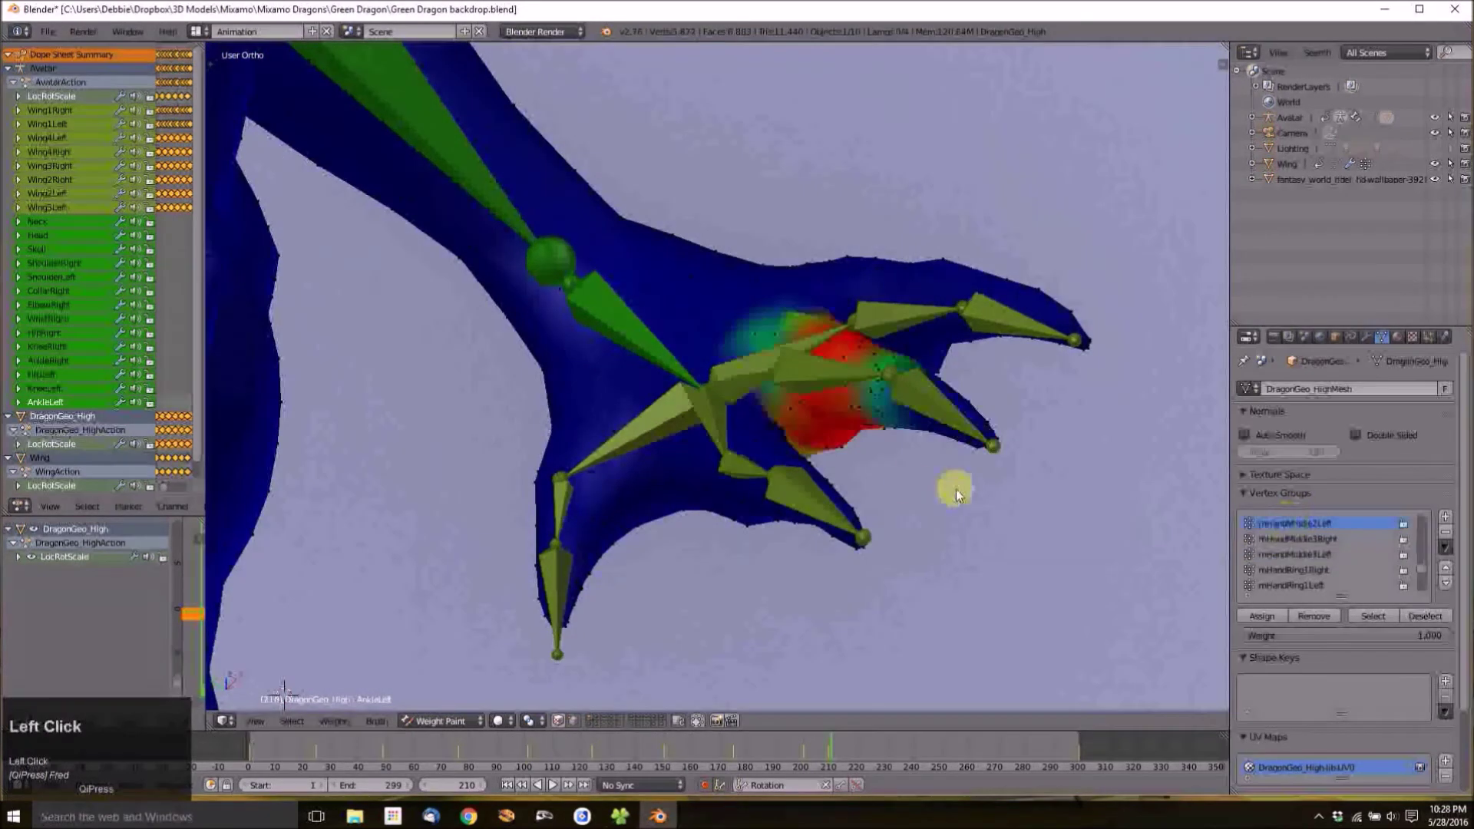
pyautogui.scroll(-2, 802, 421)
pyautogui.moveTo(796, 424)
pyautogui.mouseDown(button='middle')
pyautogui.moveTo(816, 450)
pyautogui.moveTo(813, 418)
pyautogui.mouseUp(button='middle')
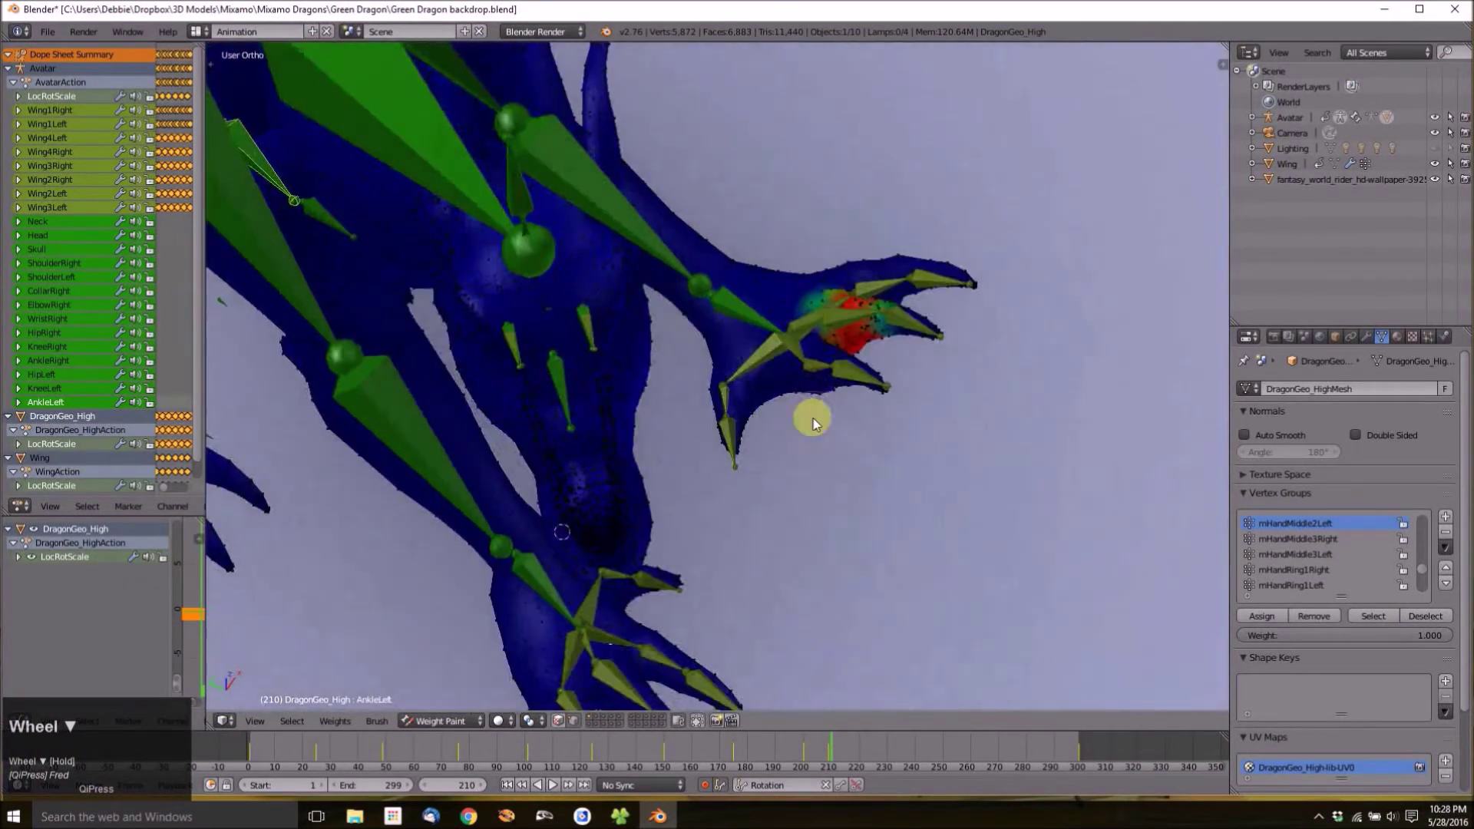
pyautogui.scroll(2, 796, 428)
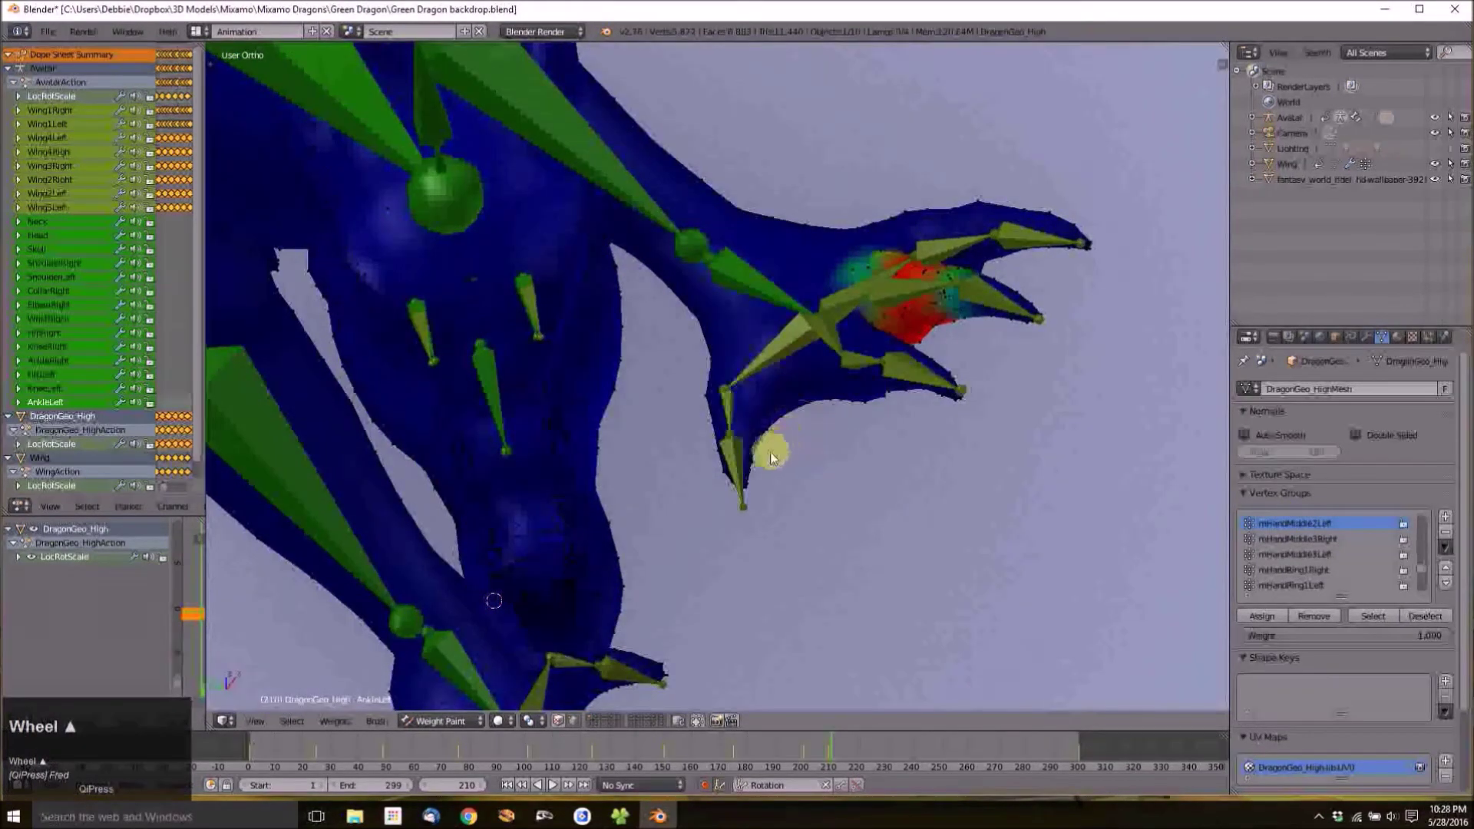
pyautogui.scroll(-2, 789, 405)
# Examine the dragon's head and whole body from several angles for stray vertices.
pyautogui.middleClick(796, 402)
pyautogui.scroll(-3, 793, 403)
pyautogui.moveTo(767, 401); pyautogui.dragTo(816, 520, button='middle')
pyautogui.scroll(3, 793, 393)
pyautogui.scroll(2, 820, 526)
pyautogui.scroll(3, 830, 515)
pyautogui.moveTo(855, 511); pyautogui.dragTo(1209, 434, button='middle')
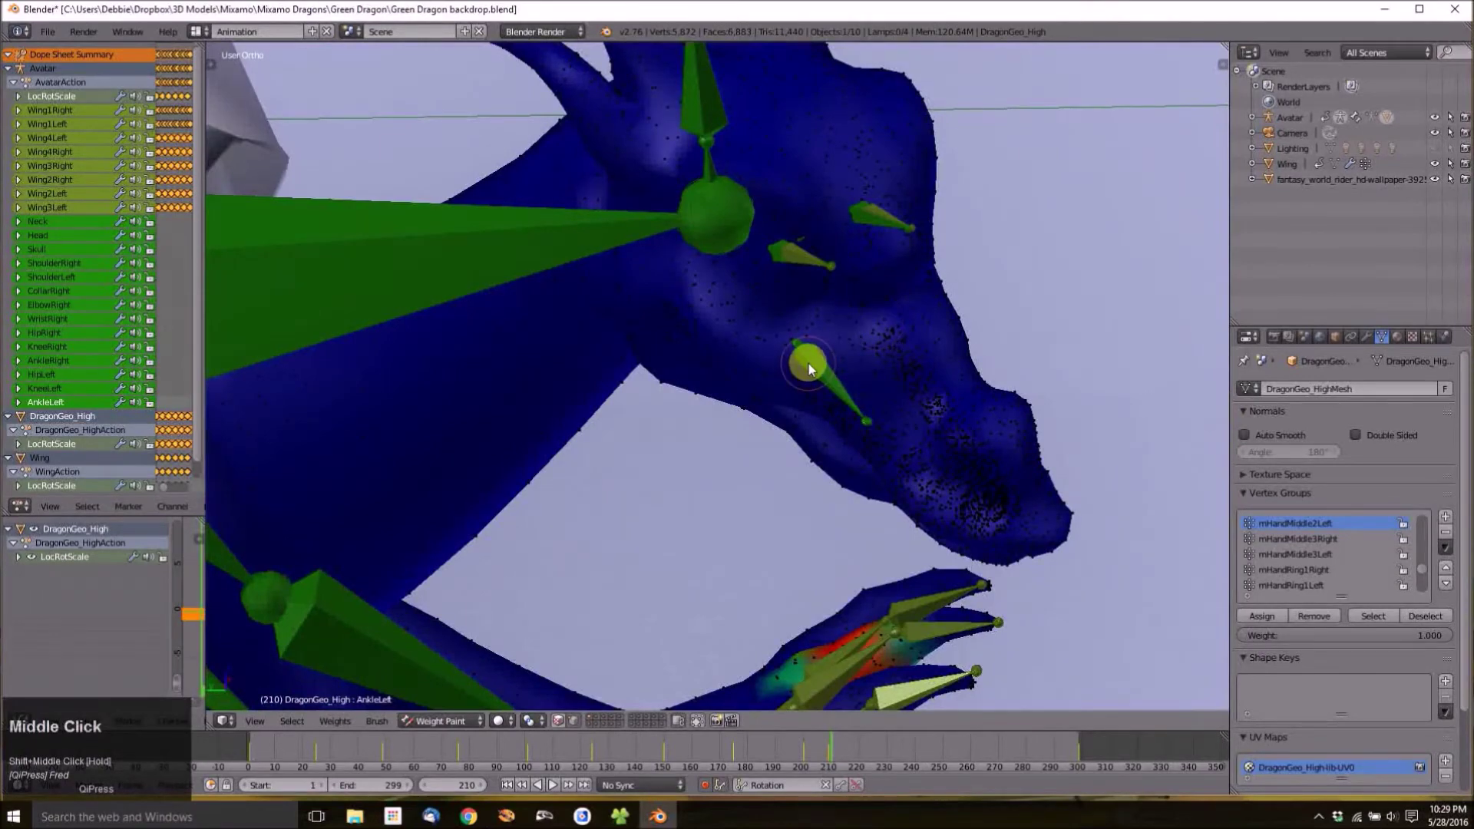
pyautogui.keyDown('shift'); pyautogui.rightClick(777, 398); pyautogui.keyUp('shift')
pyautogui.moveTo(777, 398); pyautogui.dragTo(988, 353, button='middle')
pyautogui.scroll(-5, 921, 365)
pyautogui.moveTo(891, 376); pyautogui.dragTo(860, 501, button='middle')
pyautogui.scroll(3, 536, 388)
pyautogui.moveTo(536, 388); pyautogui.dragTo(628, 396, button='middle')
pyautogui.scroll(-6, 576, 430)
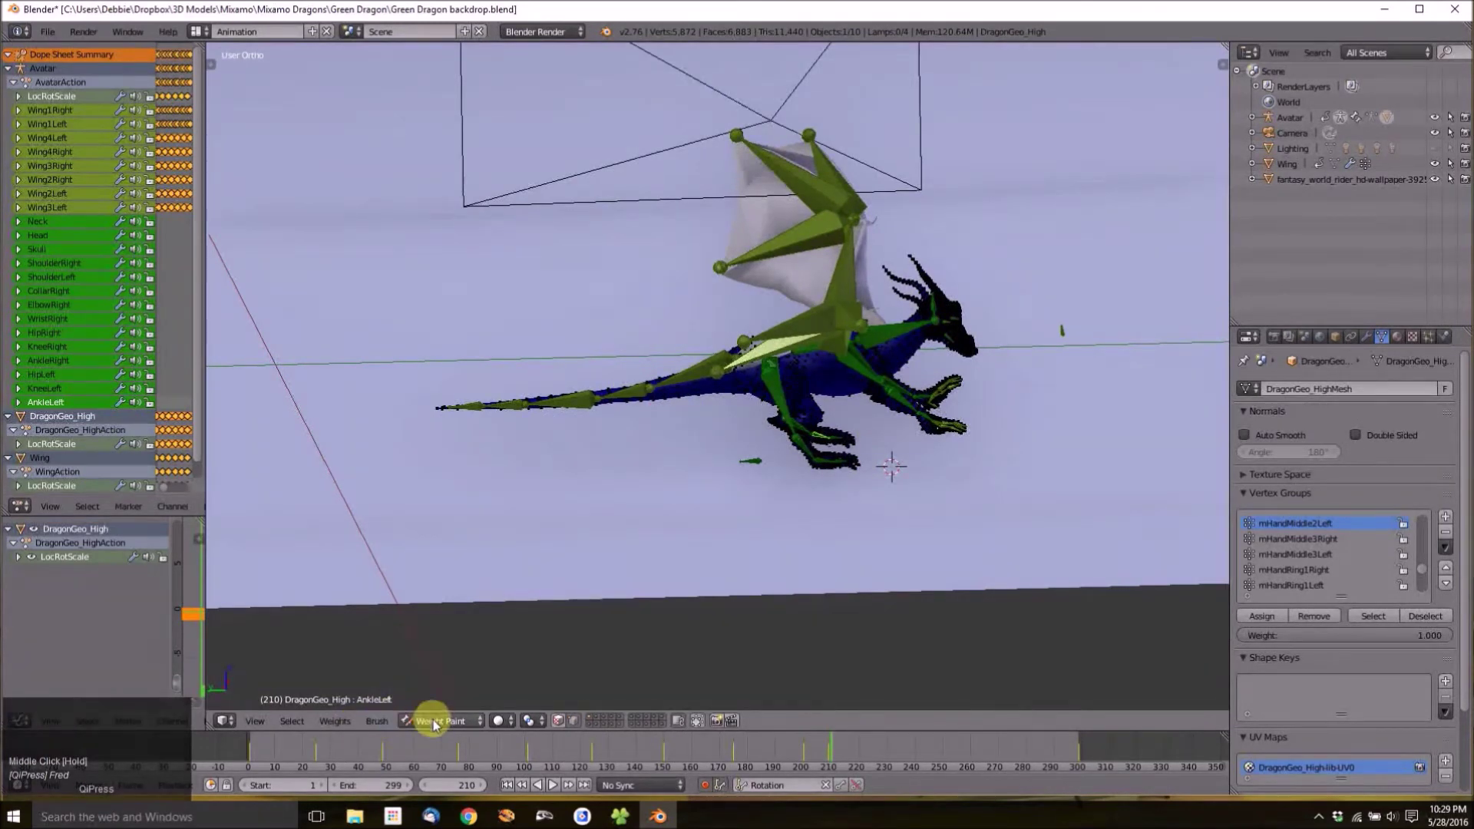
# Return the viewport to Texture shading and go to frame 208, focusing on the front feet.
pyautogui.click(498, 721)
pyautogui.click(525, 653)
pyautogui.moveTo(756, 454)
pyautogui.mouseDown(button='middle')
pyautogui.moveTo(722, 513)
pyautogui.moveTo(713, 486)
pyautogui.moveTo(726, 504)
pyautogui.moveTo(613, 503)
pyautogui.mouseUp(button='middle')
pyautogui.scroll(2, 719, 511)
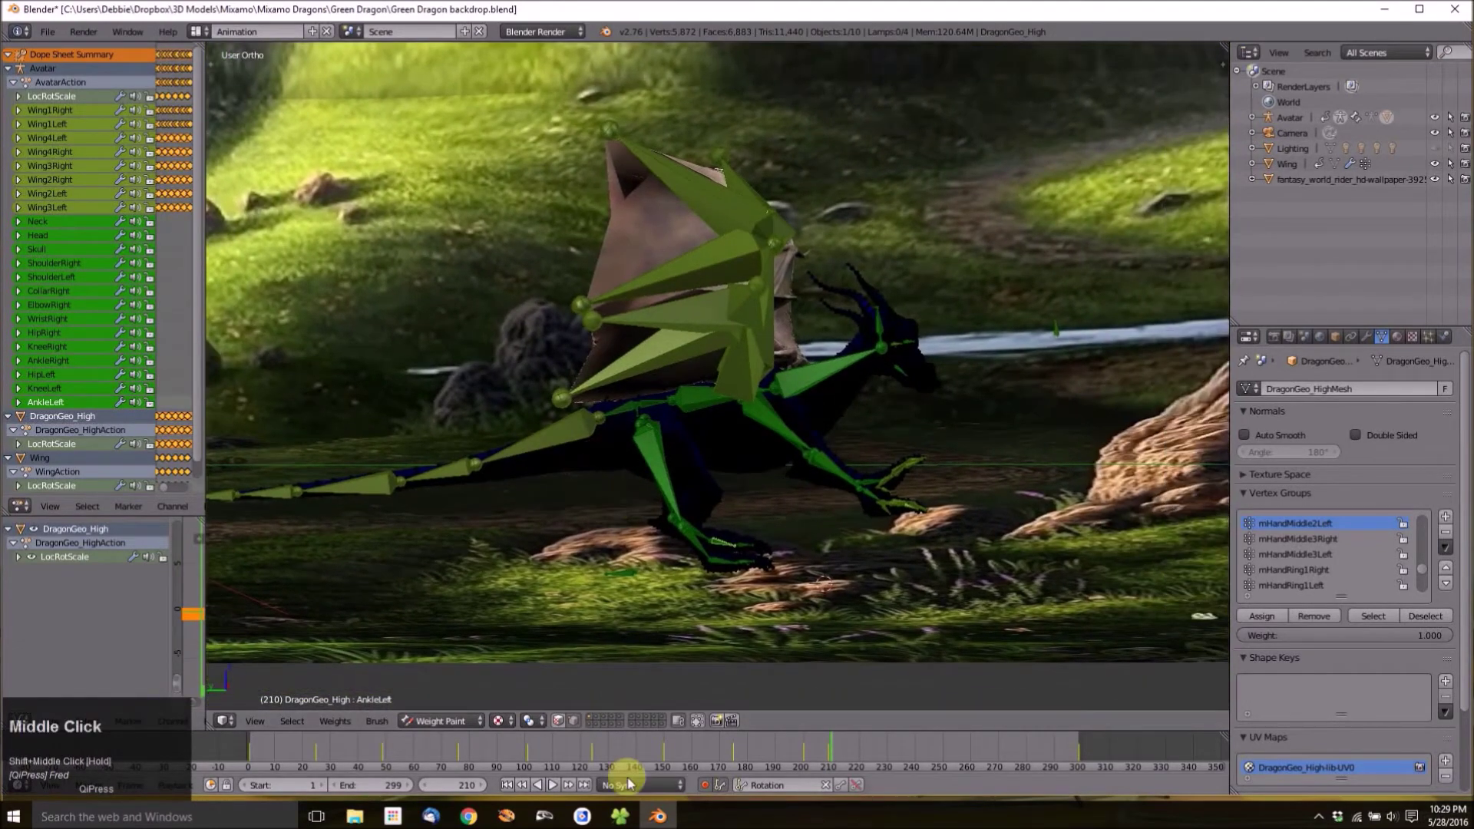
pyautogui.moveTo(730, 752); pyautogui.dragTo(823, 758)
pyautogui.middleClick(882, 648)
pyautogui.scroll(5, 675, 580)
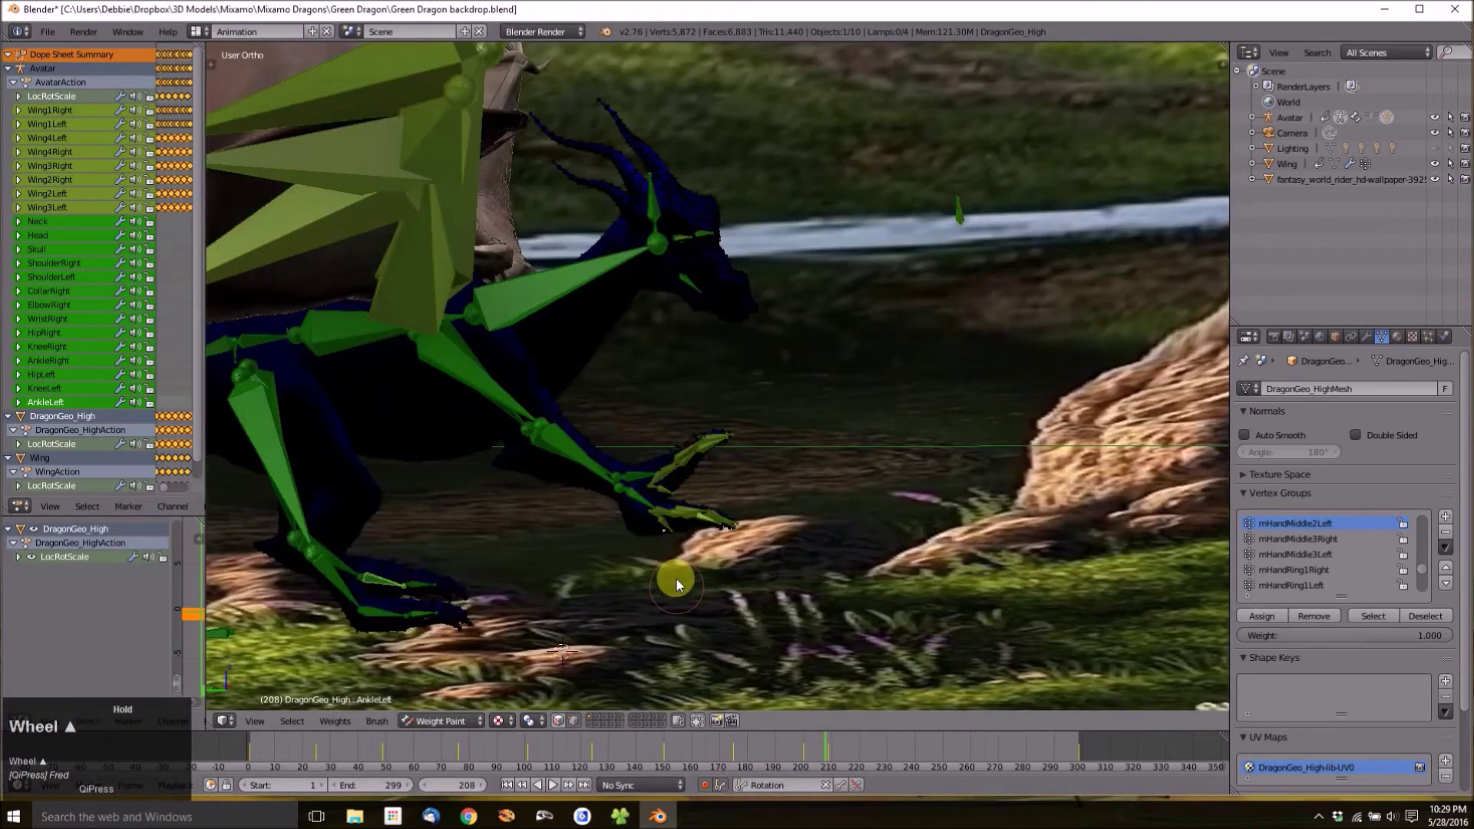
pyautogui.moveTo(655, 550); pyautogui.dragTo(643, 606, button='middle')
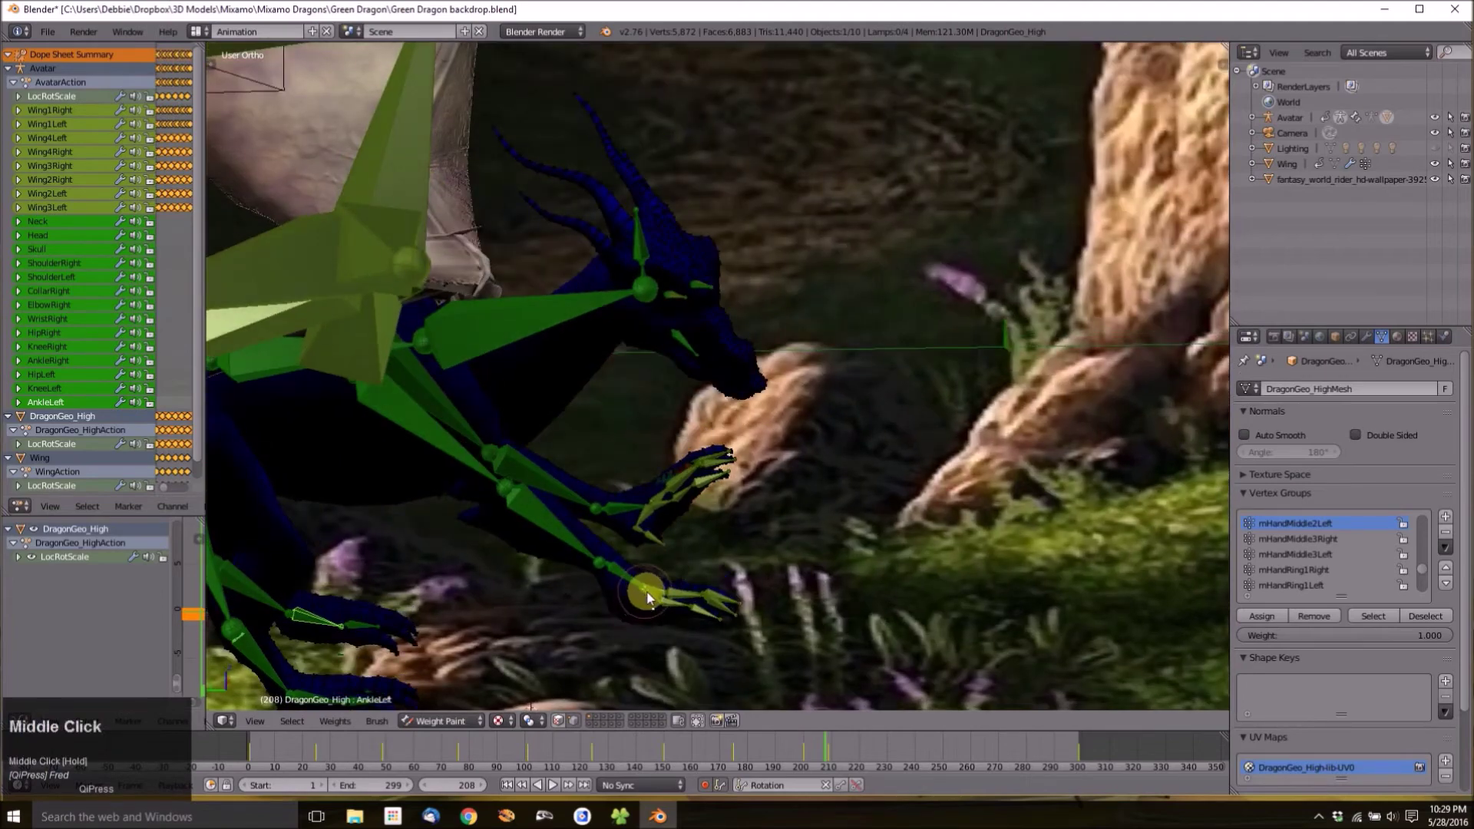
pyautogui.moveTo(648, 597); pyautogui.dragTo(539, 617, button='middle')
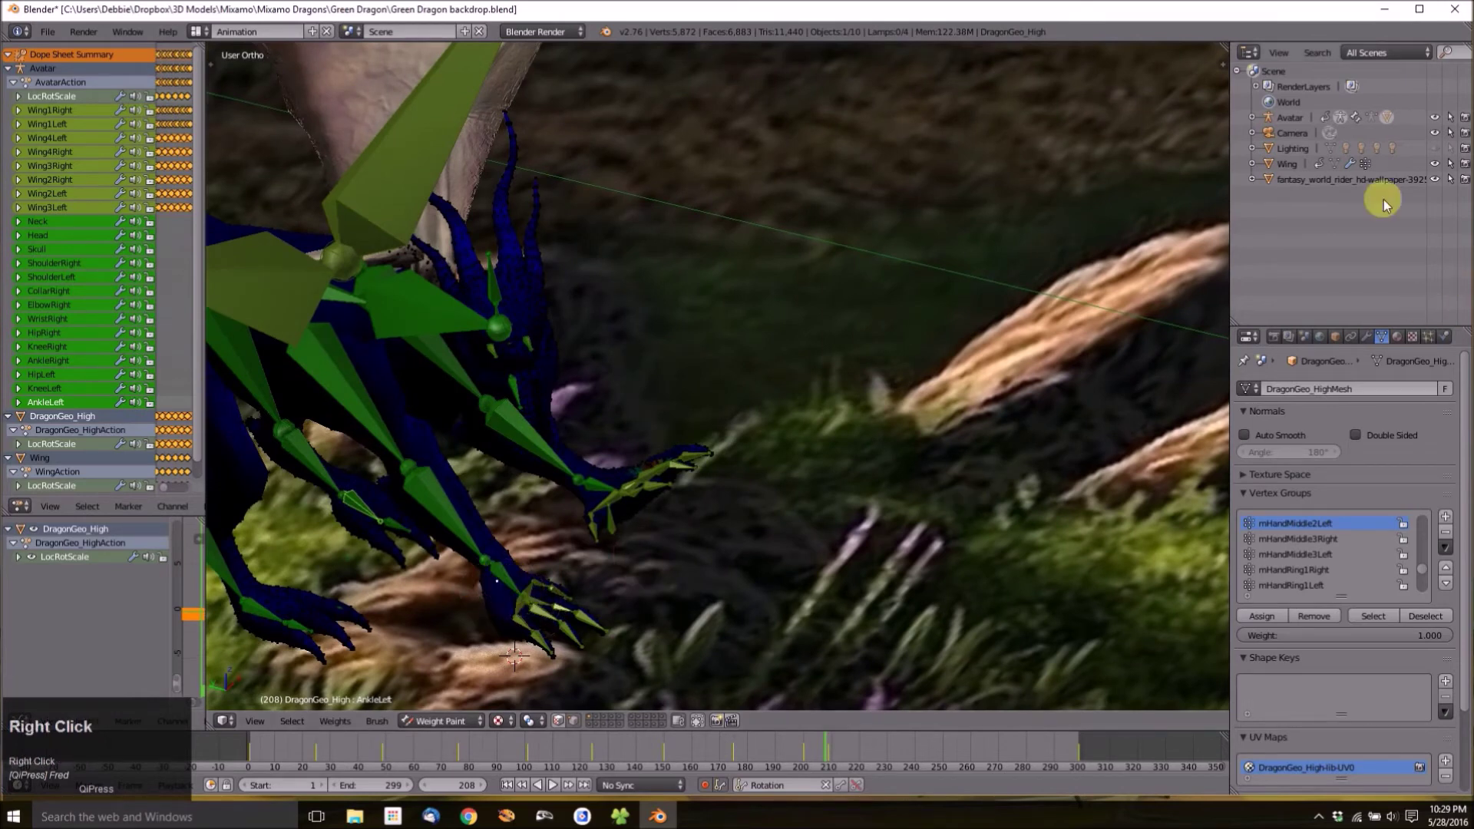
# Move the Avatar rig's WristRight bone down and back at frame 208 in the camera view and rotate the foot level with the ground.
pyautogui.click(1291, 118)
pyautogui.rightClick(505, 579)
pyautogui.moveTo(530, 649); pyautogui.dragTo(550, 609, button='middle')
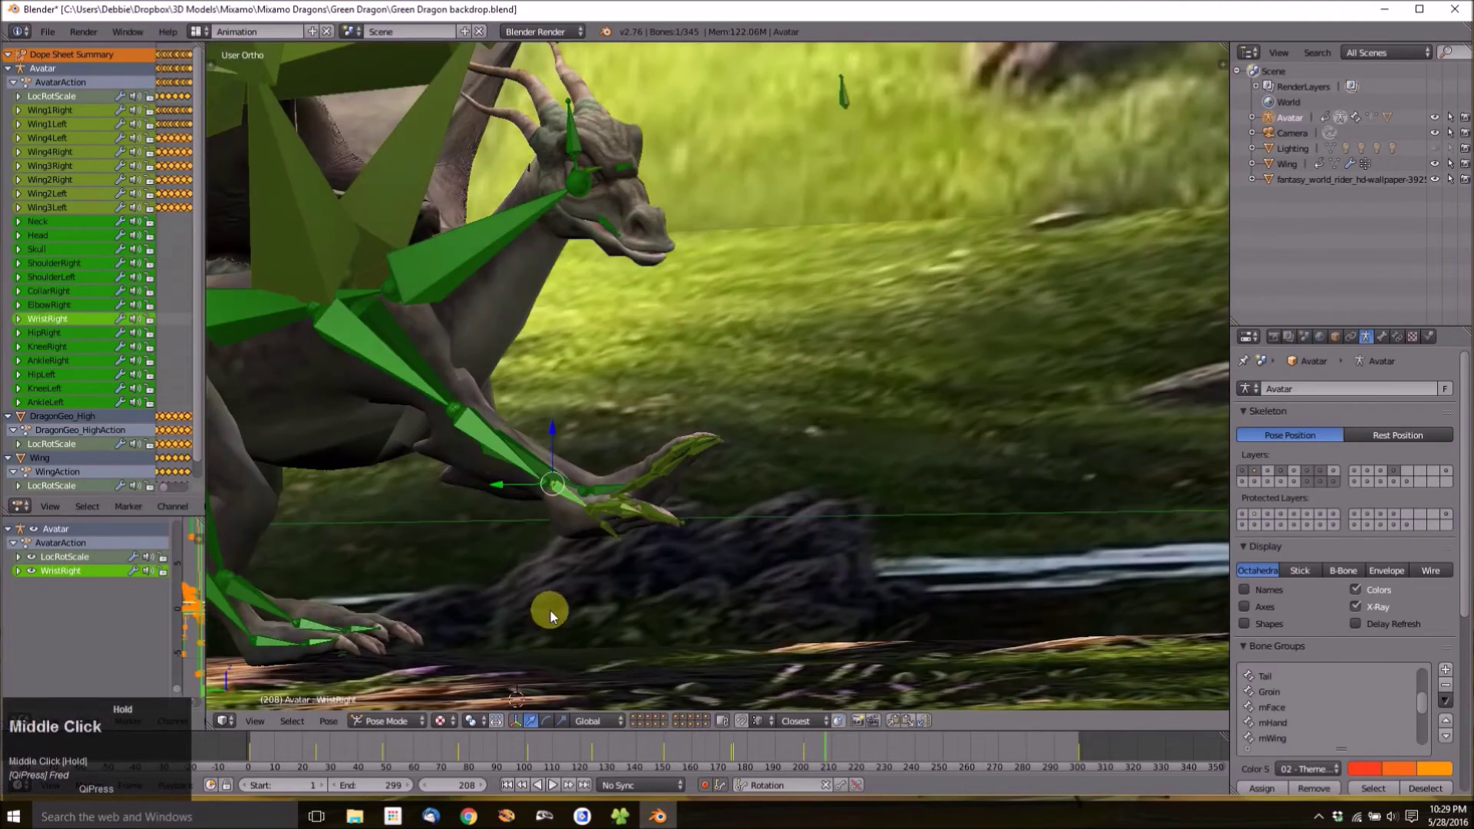
pyautogui.press('KP_0')
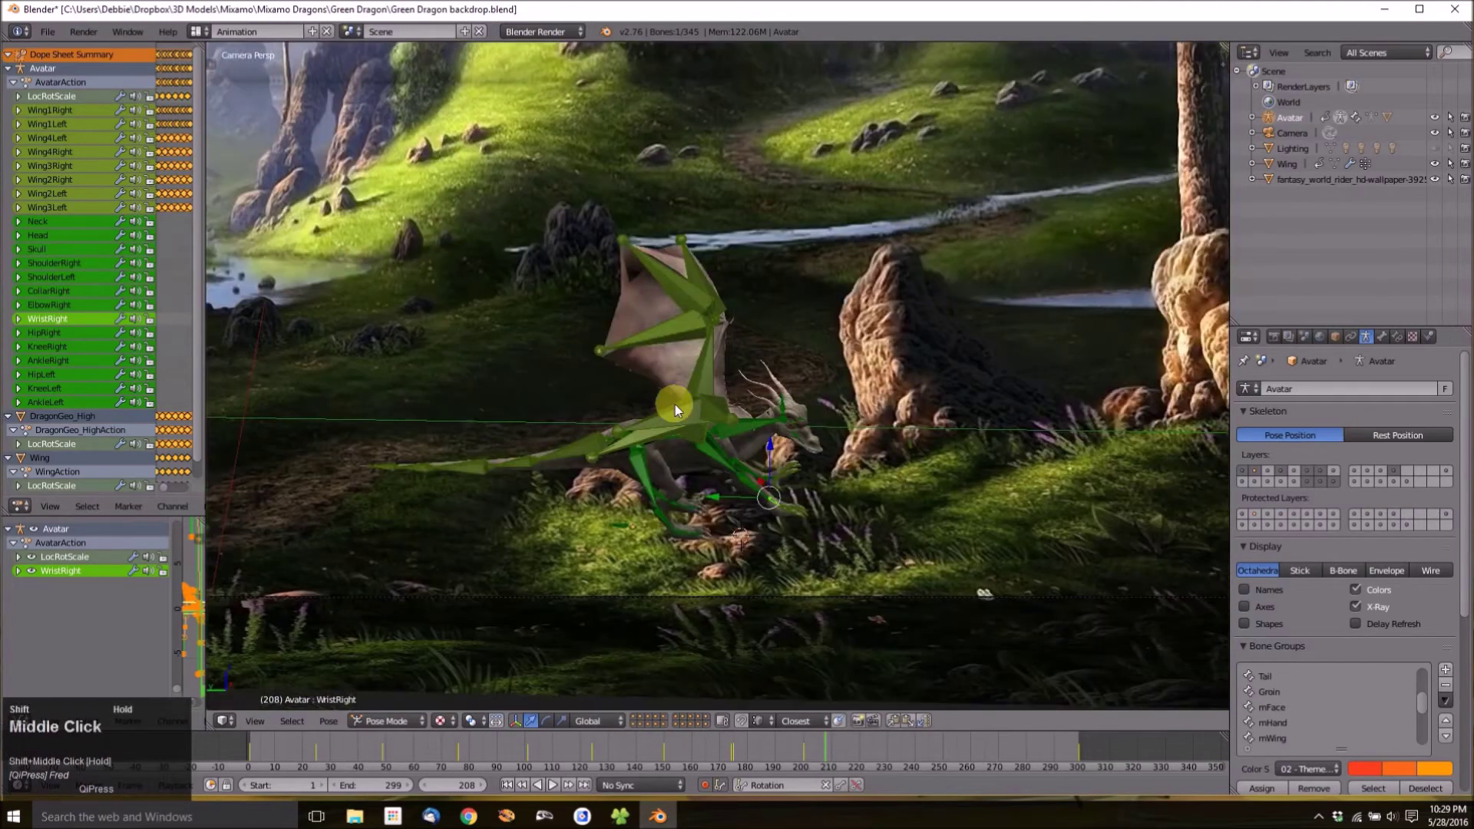
pyautogui.scroll(6, 675, 404)
pyautogui.keyDown('shift'); pyautogui.moveTo(691, 493); pyautogui.dragTo(796, 355, button='middle'); pyautogui.keyUp('shift')
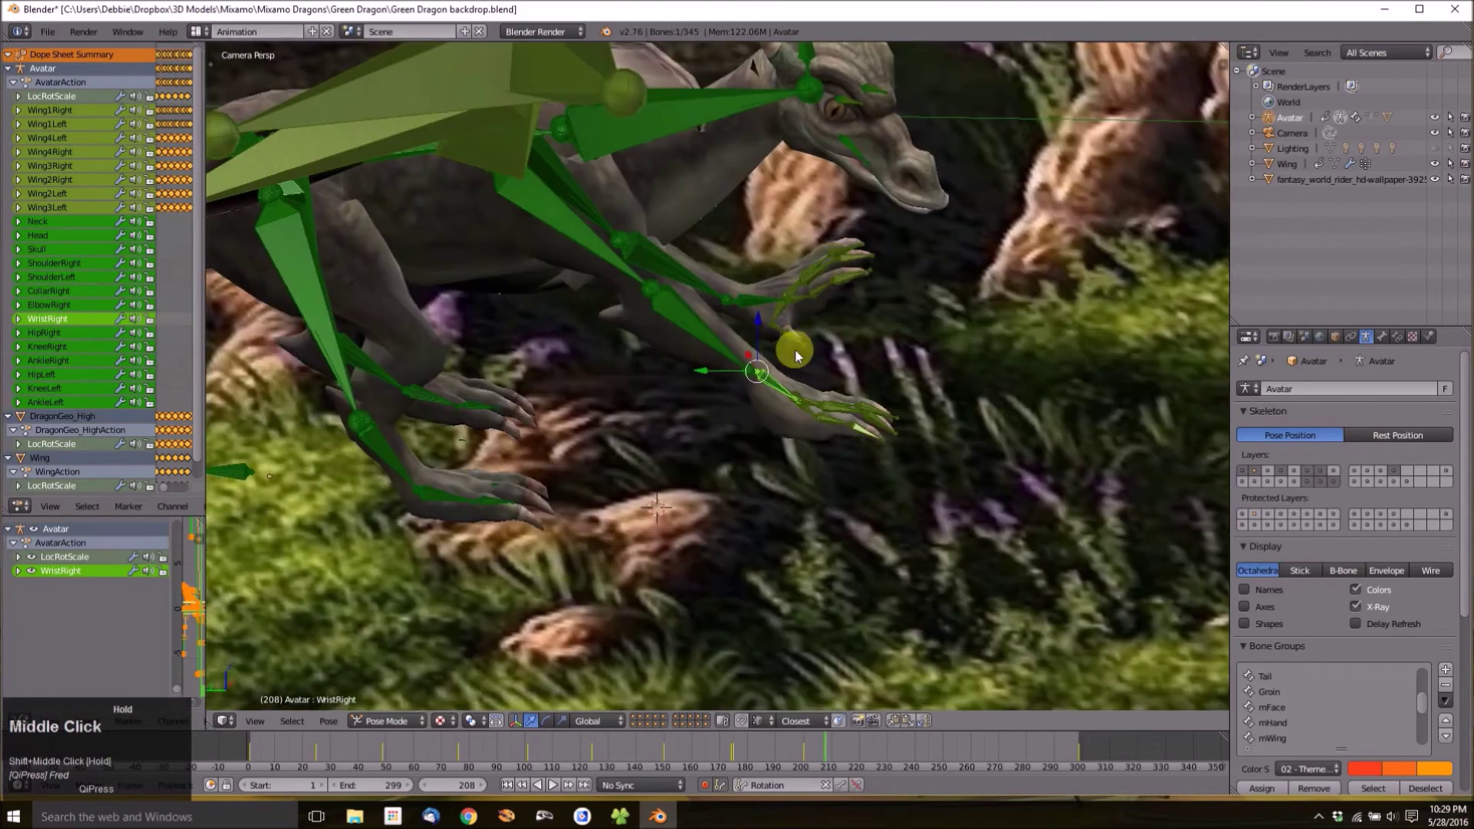
pyautogui.press('g')
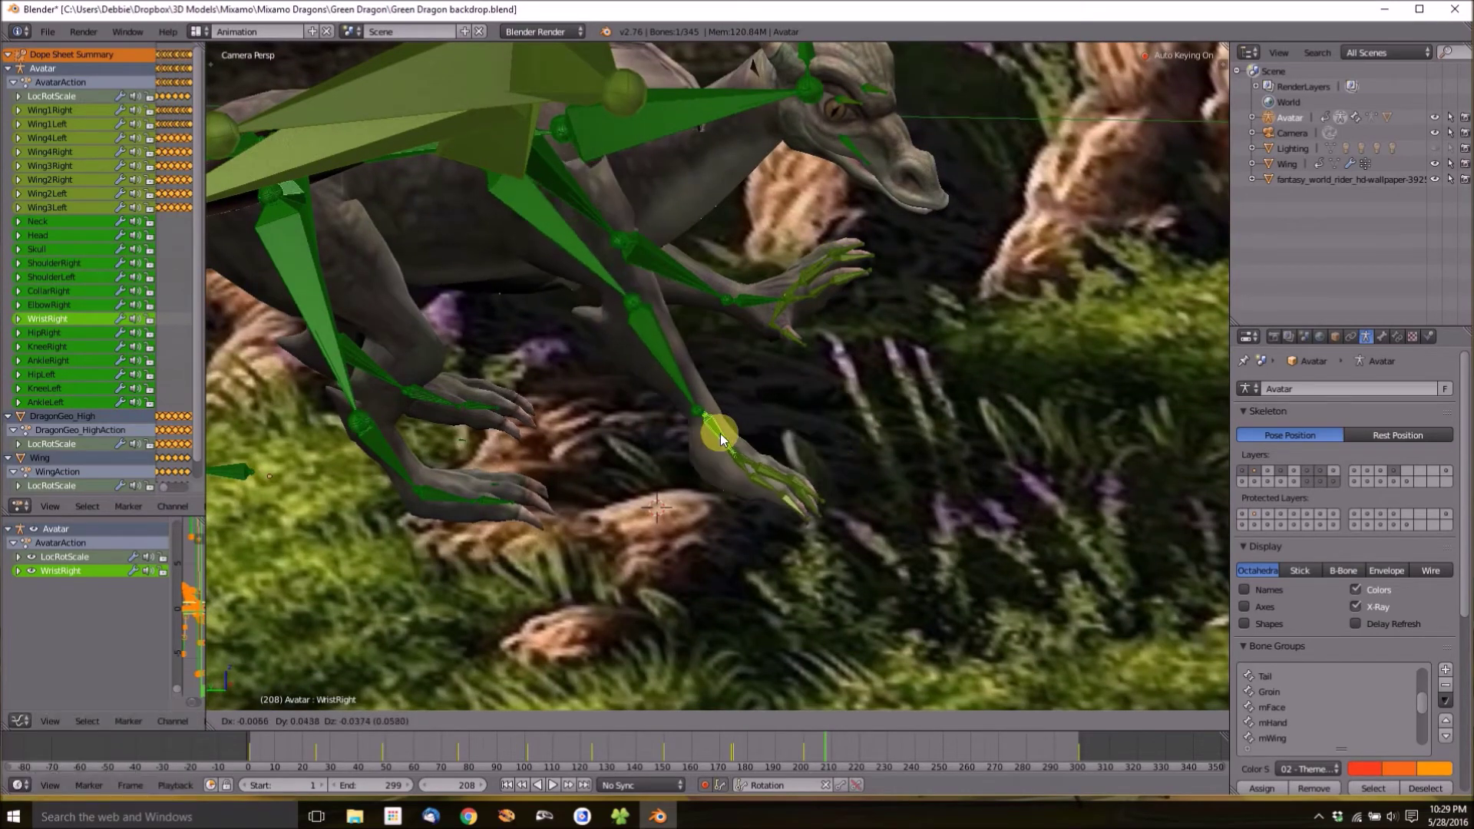
pyautogui.click(725, 457)
pyautogui.press('r')
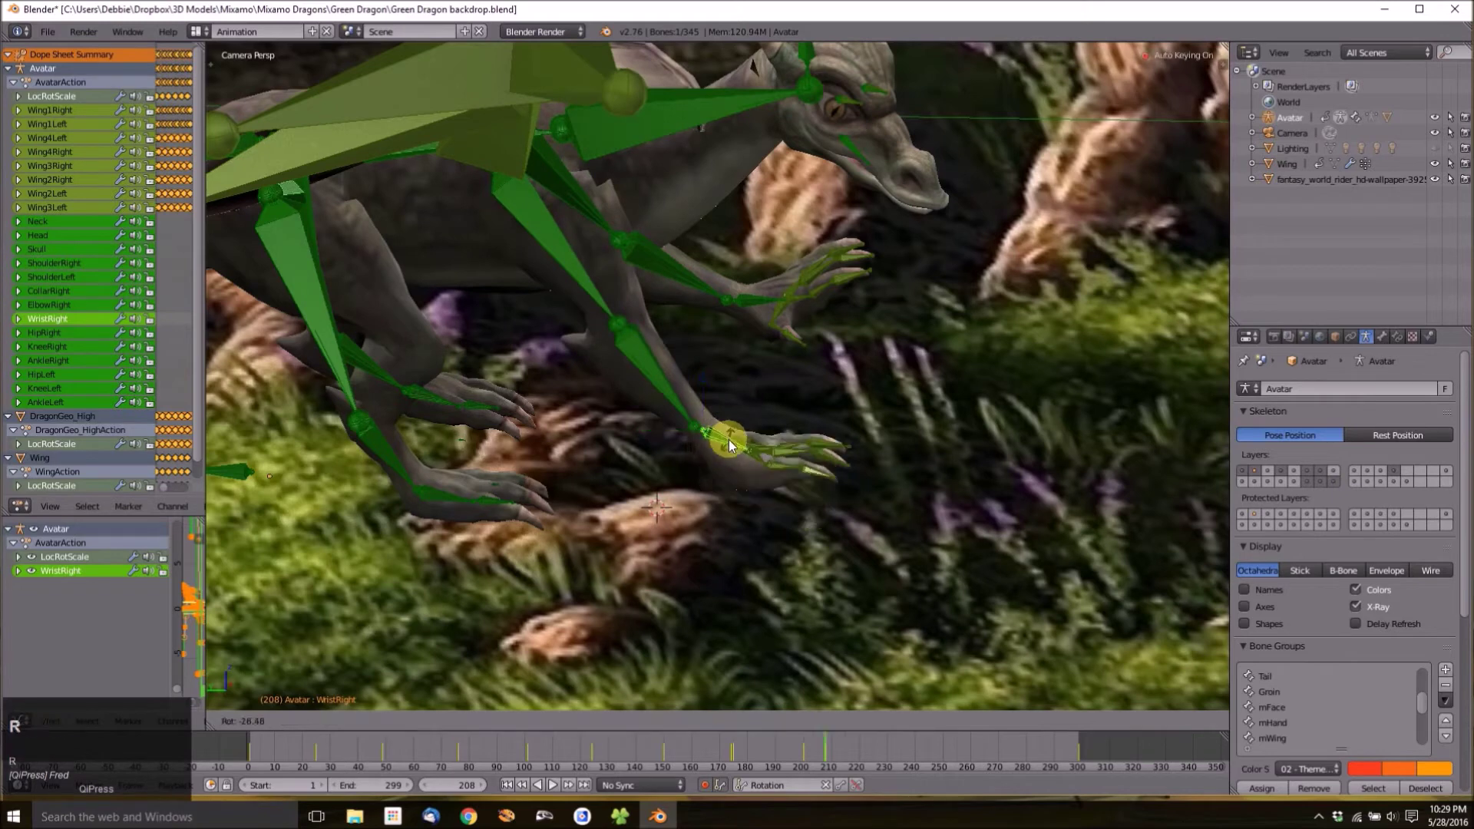
pyautogui.click(730, 439)
# Rotate the WristLeft and ElbowLeft bones at frame 208 to lower the left front leg.
pyautogui.rightClick(760, 299)
pyautogui.press('g')
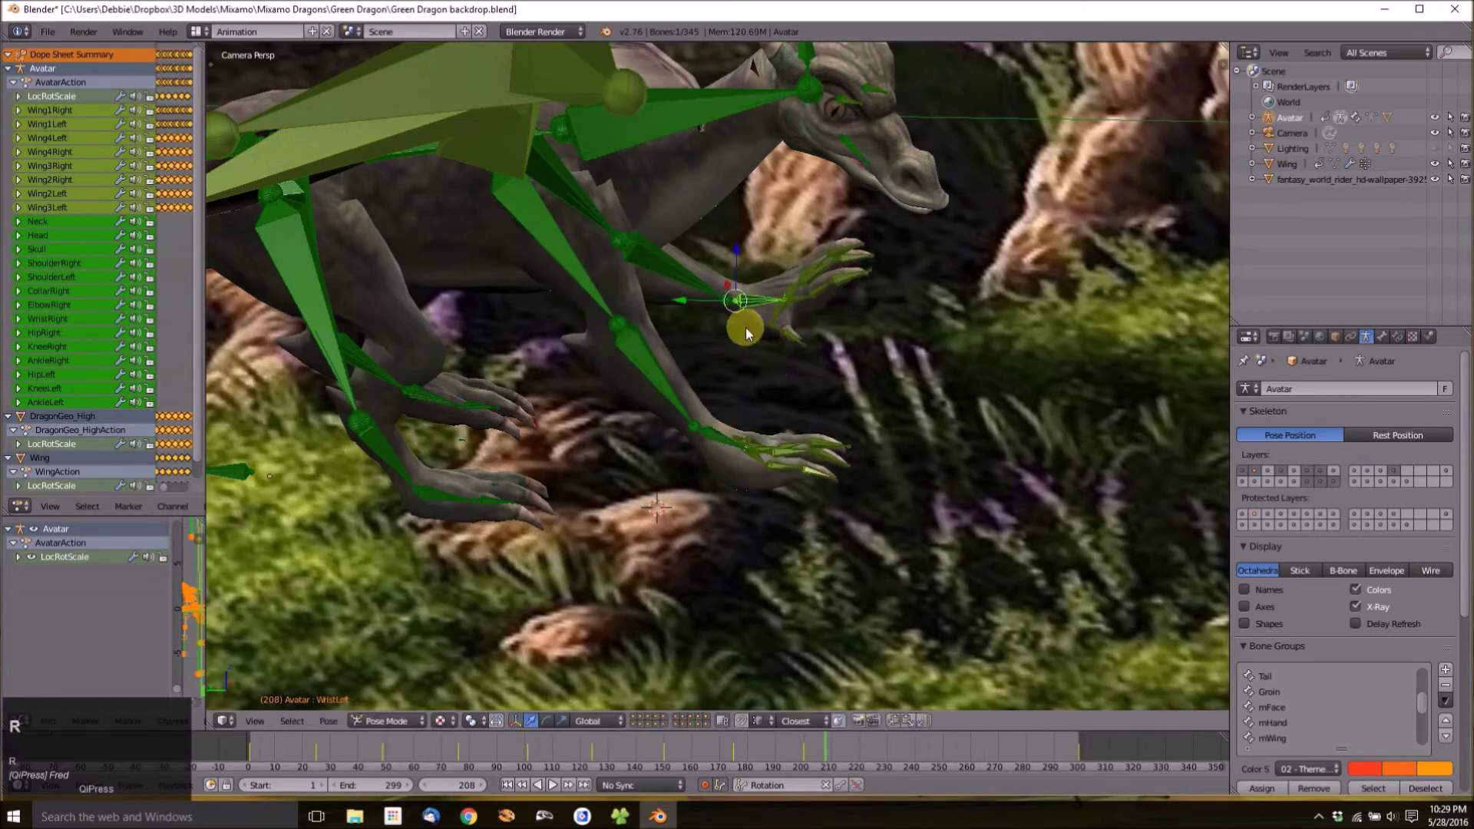
pyautogui.press('r')
pyautogui.click(729, 315)
pyautogui.rightClick(702, 278)
pyautogui.press('r')
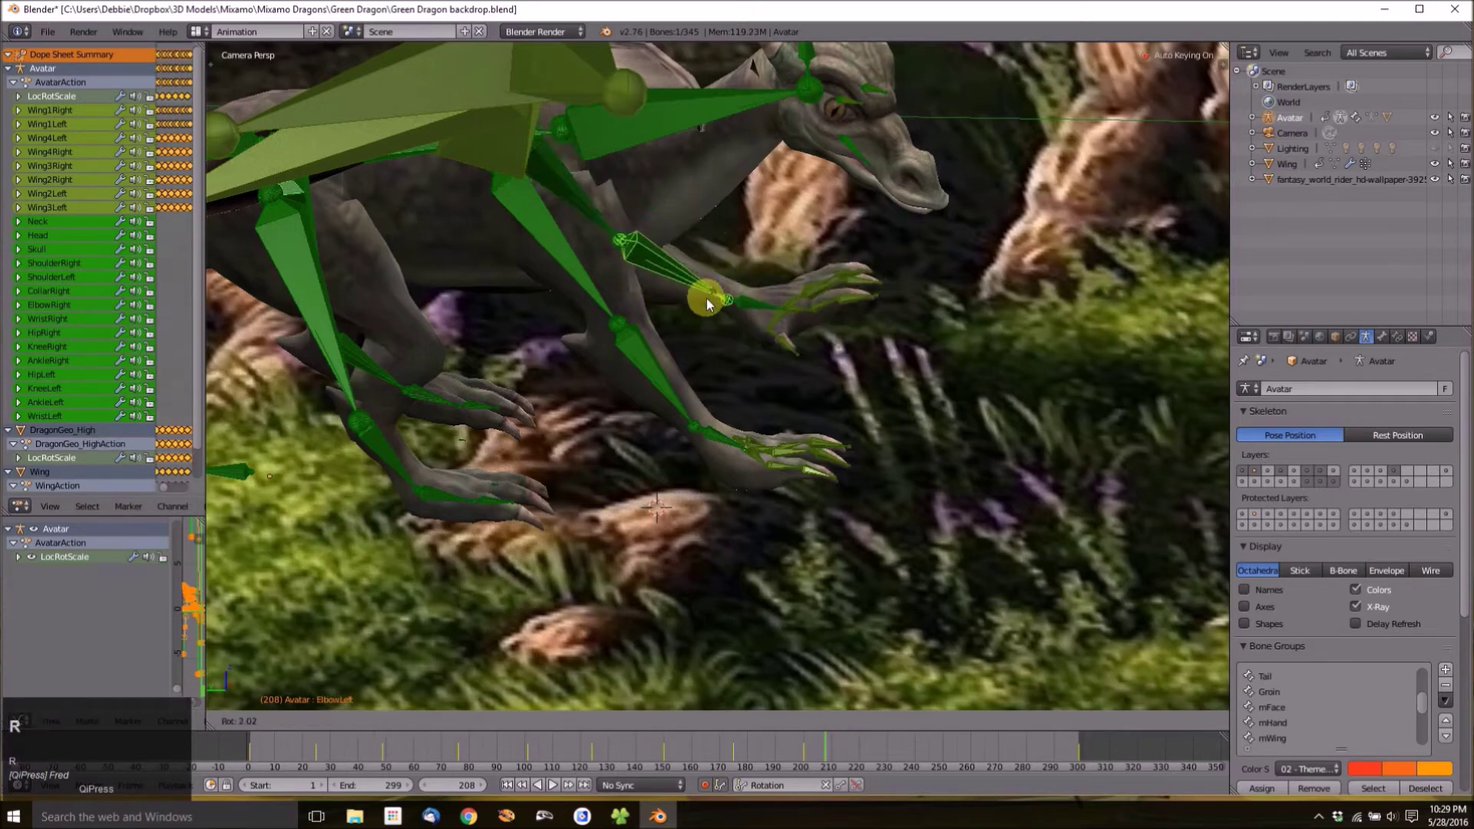
pyautogui.click(750, 326)
# Move the WristLeft bone down and back at frame 208 to set the left front foot beside the right one.
pyautogui.moveTo(752, 327); pyautogui.dragTo(718, 338, button='middle')
pyautogui.scroll(1, 769, 343)
pyautogui.scroll(5, 762, 433)
pyautogui.scroll(2, 724, 478)
pyautogui.moveTo(723, 478); pyautogui.dragTo(692, 490, button='middle')
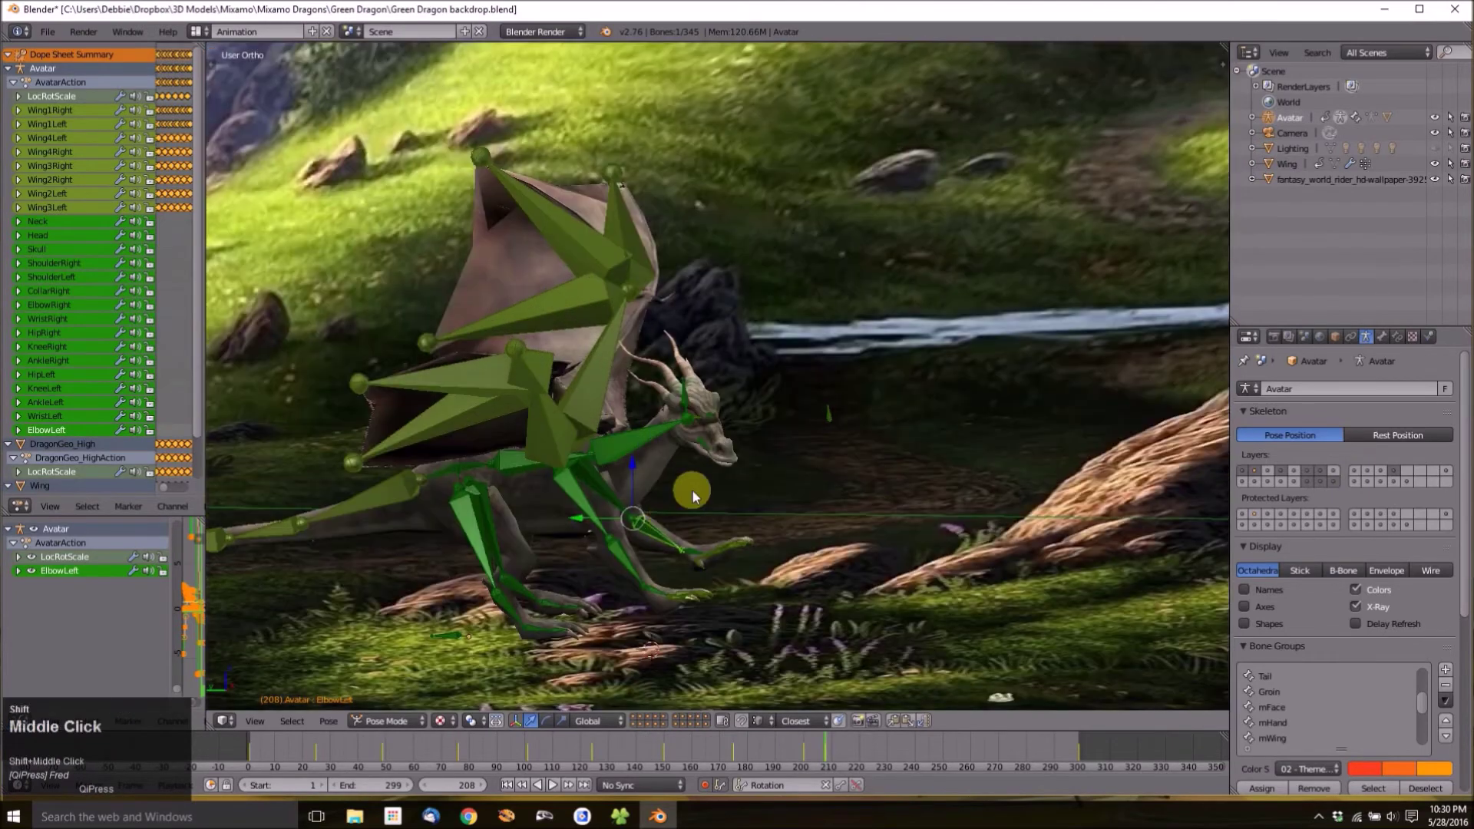
pyautogui.scroll(3, 764, 461)
pyautogui.rightClick(779, 487)
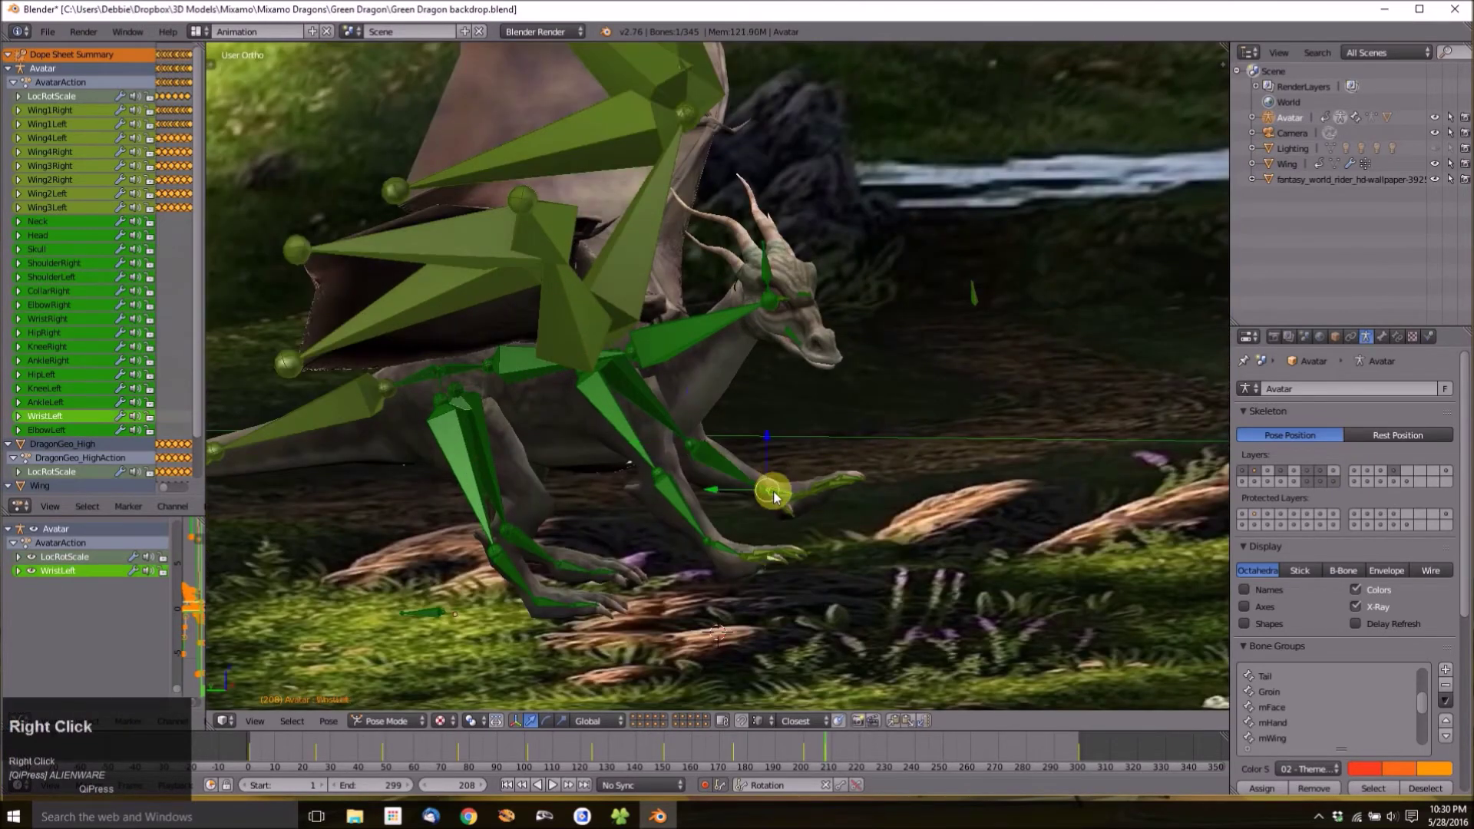
pyautogui.press('g')
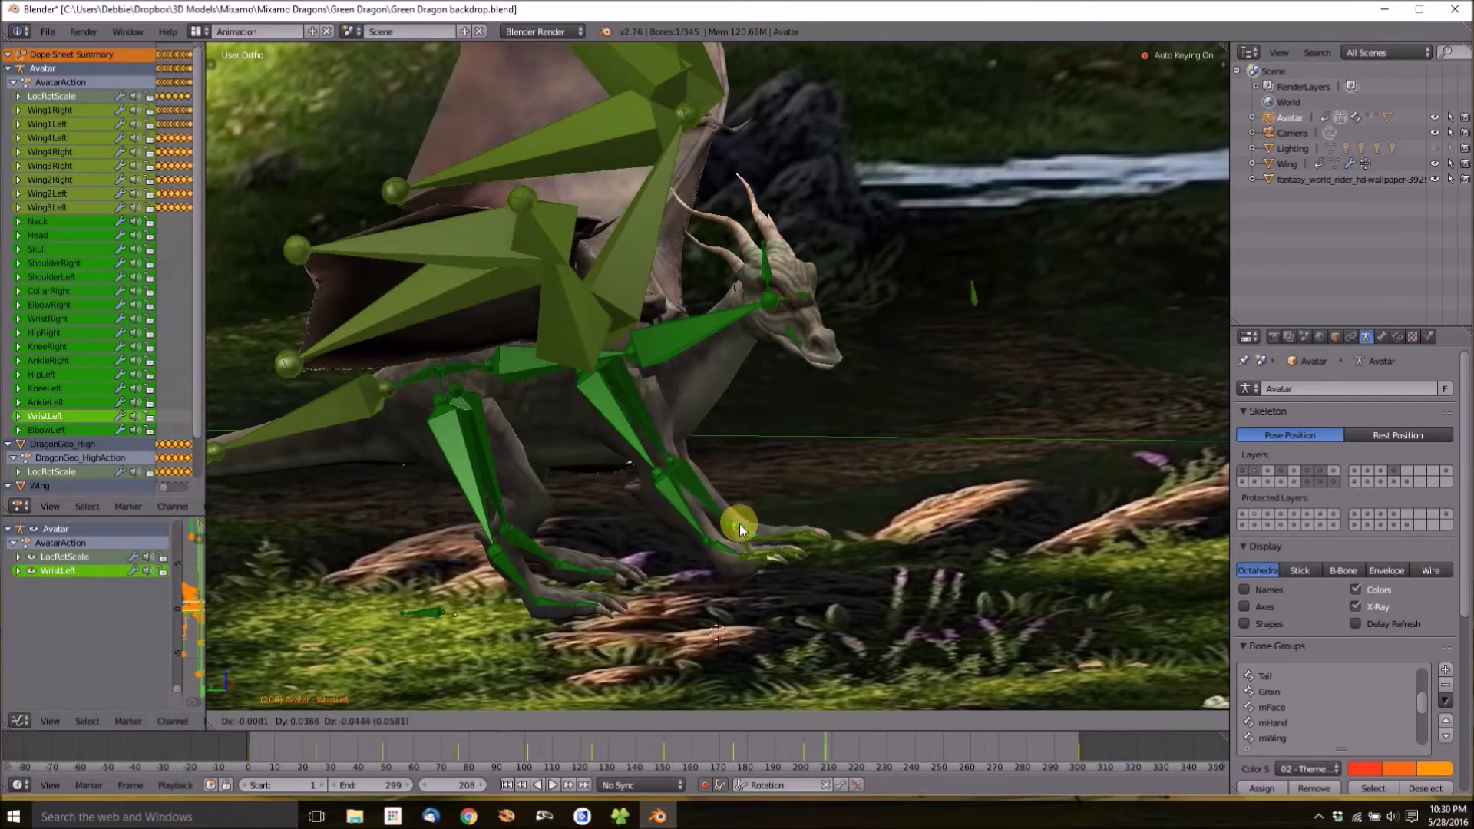
pyautogui.click(741, 524)
# Scrub the landing up to frame 208 and examine the dragon's leg poses.
pyautogui.moveTo(744, 527); pyautogui.dragTo(749, 472, button='middle')
pyautogui.scroll(-1, 730, 555)
pyautogui.moveTo(701, 748); pyautogui.dragTo(823, 752)
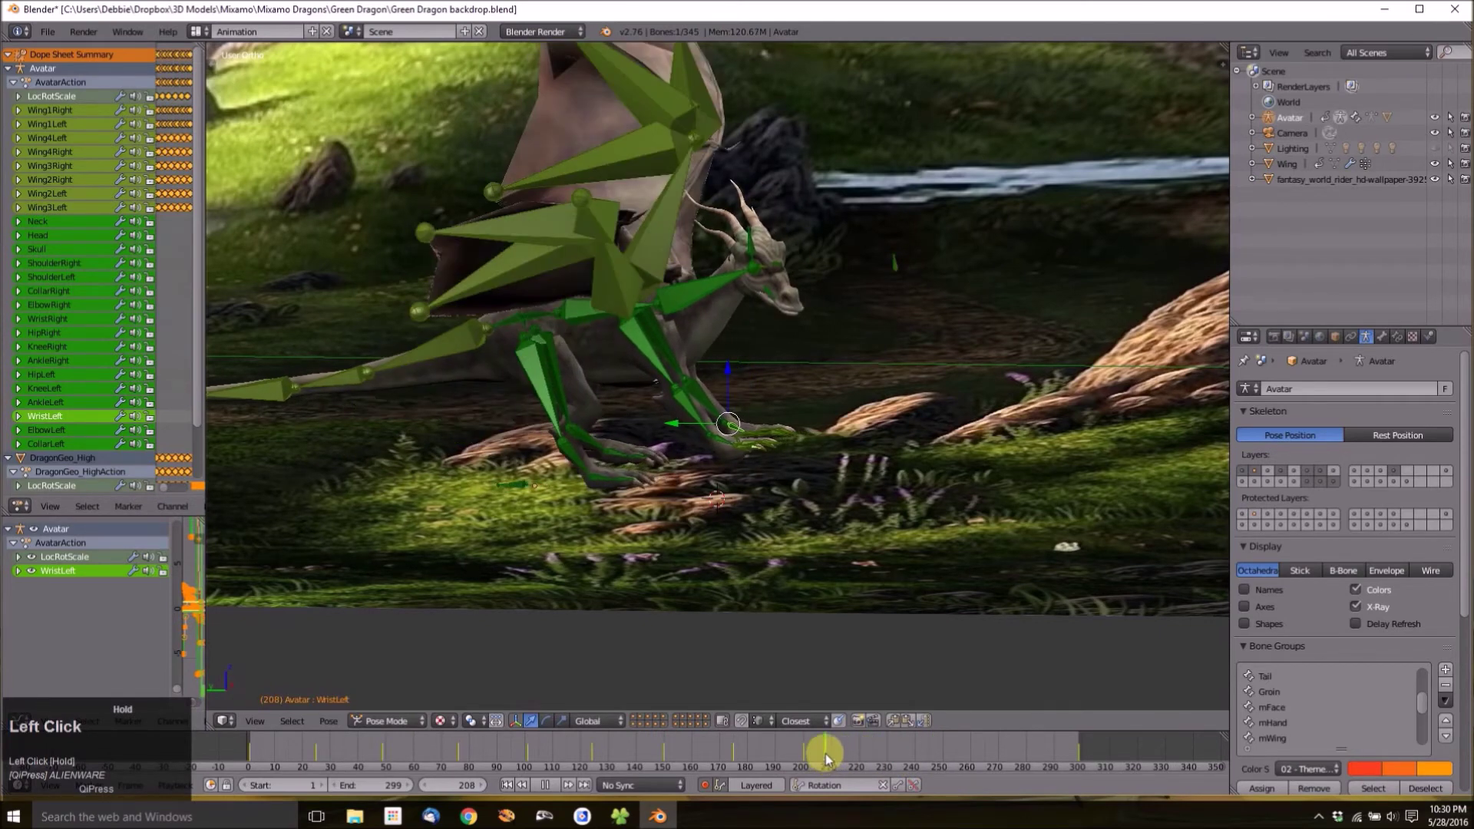
pyautogui.moveTo(701, 601); pyautogui.dragTo(749, 597, button='middle')
pyautogui.scroll(2, 679, 439)
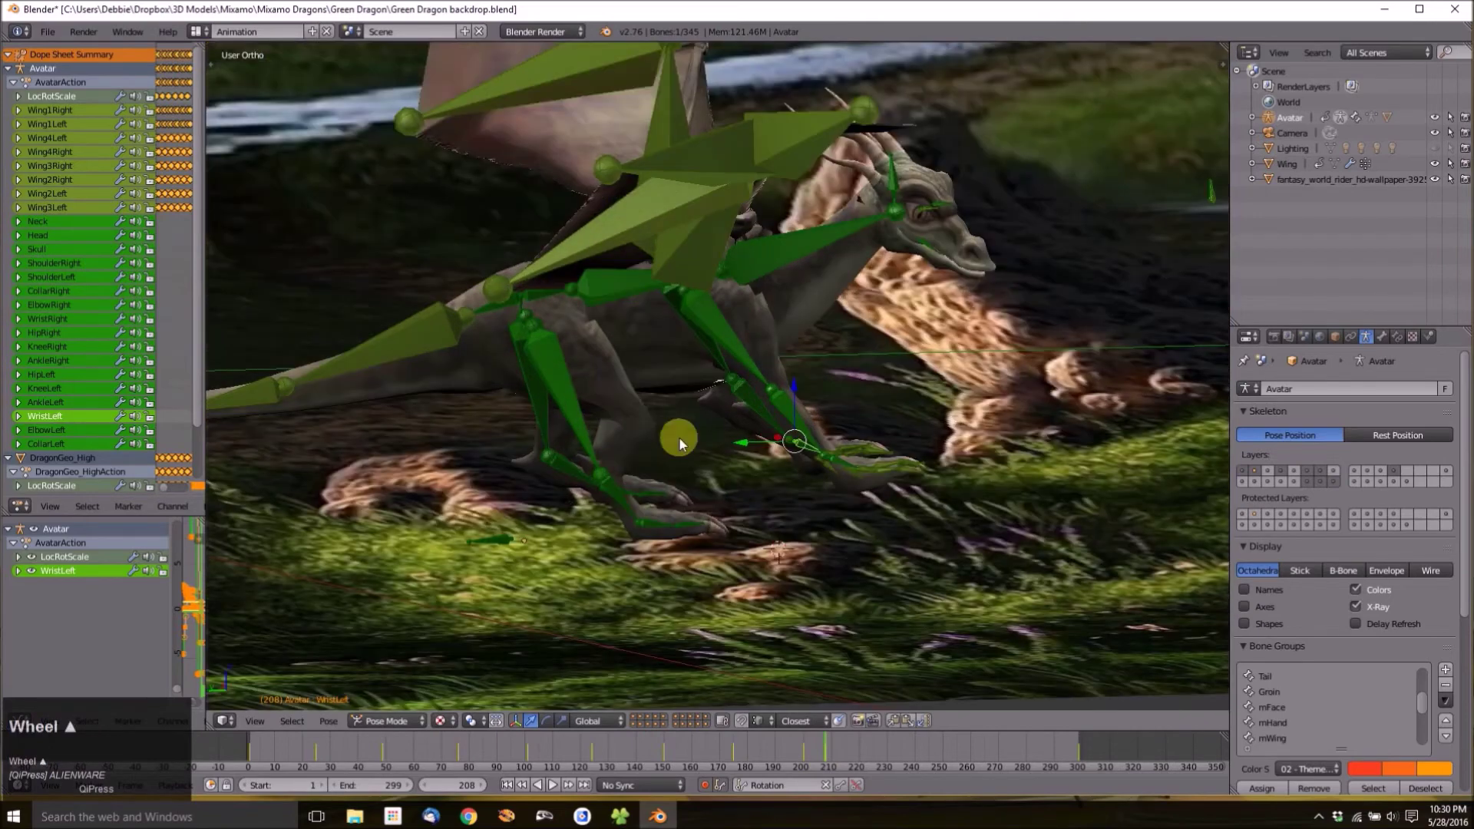
pyautogui.scroll(2, 563, 321)
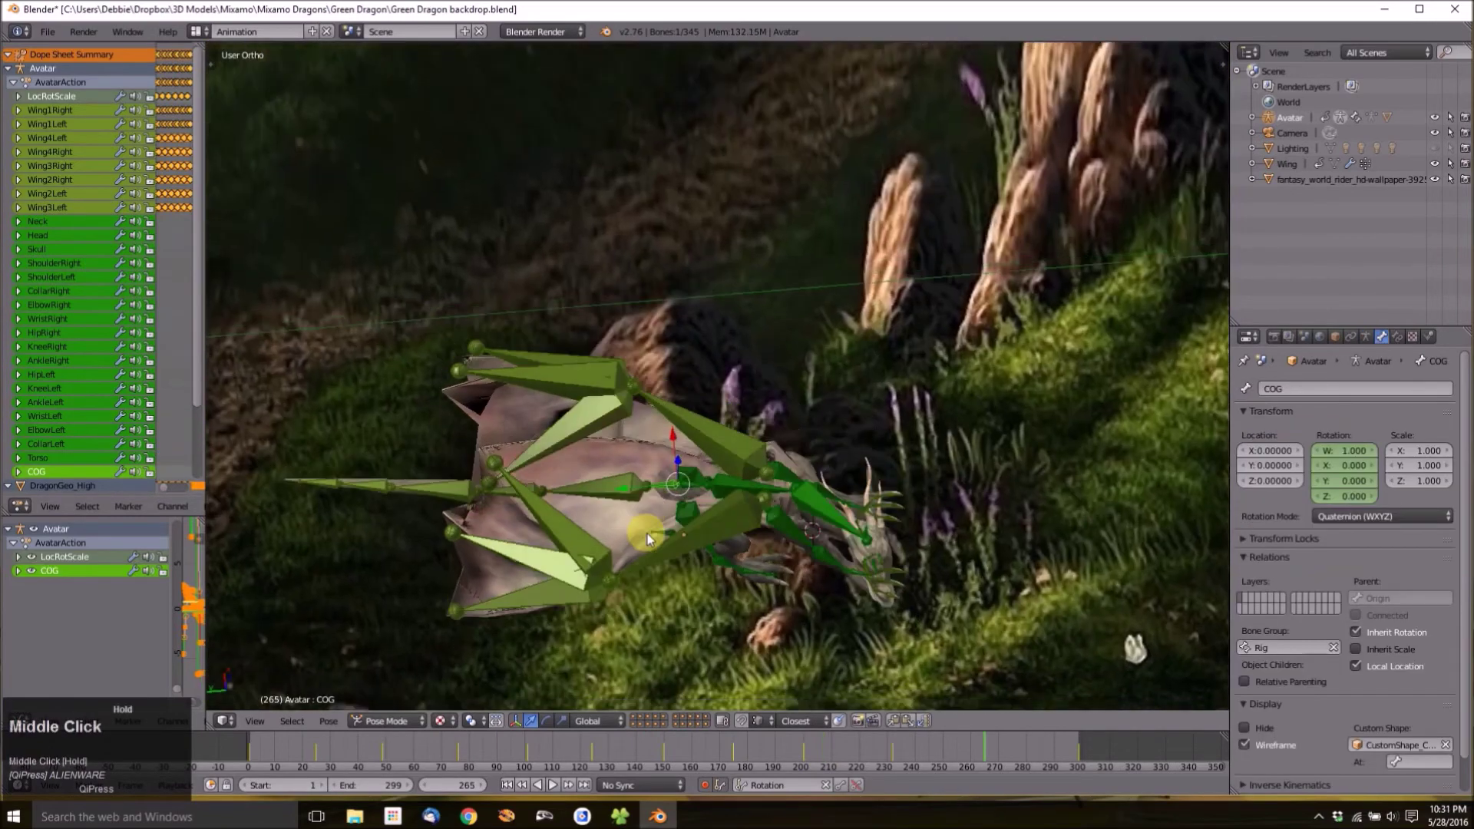
# Rotate the COG bone around frame 231 to pitch the dragon's body forward and keyframe its rotation.
pyautogui.moveTo(648, 539); pyautogui.dragTo(634, 415, button='middle')
pyautogui.scroll(2, 635, 415)
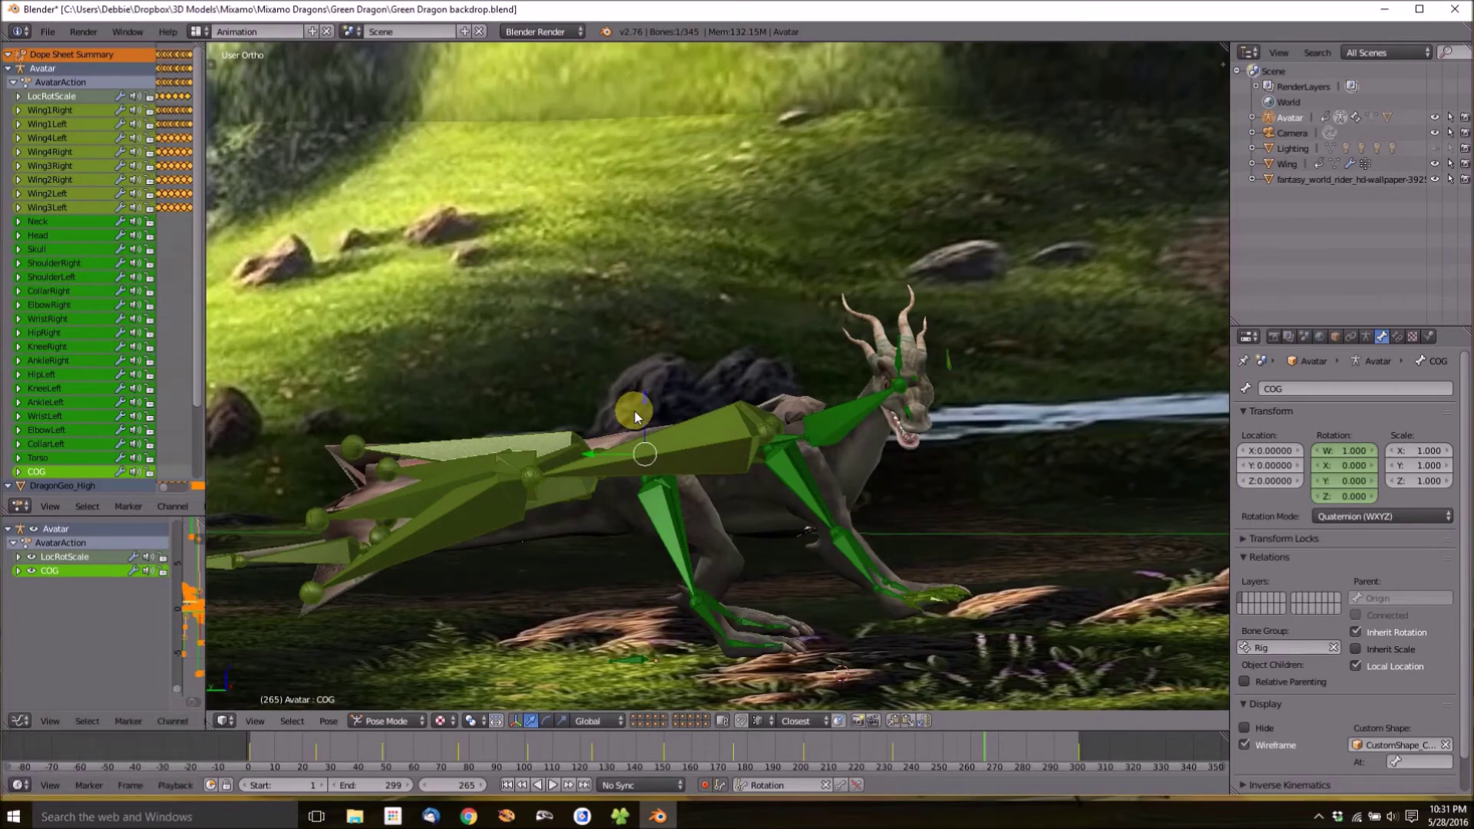
pyautogui.moveTo(634, 415); pyautogui.dragTo(768, 620, button='middle')
pyautogui.moveTo(916, 755); pyautogui.dragTo(889, 756)
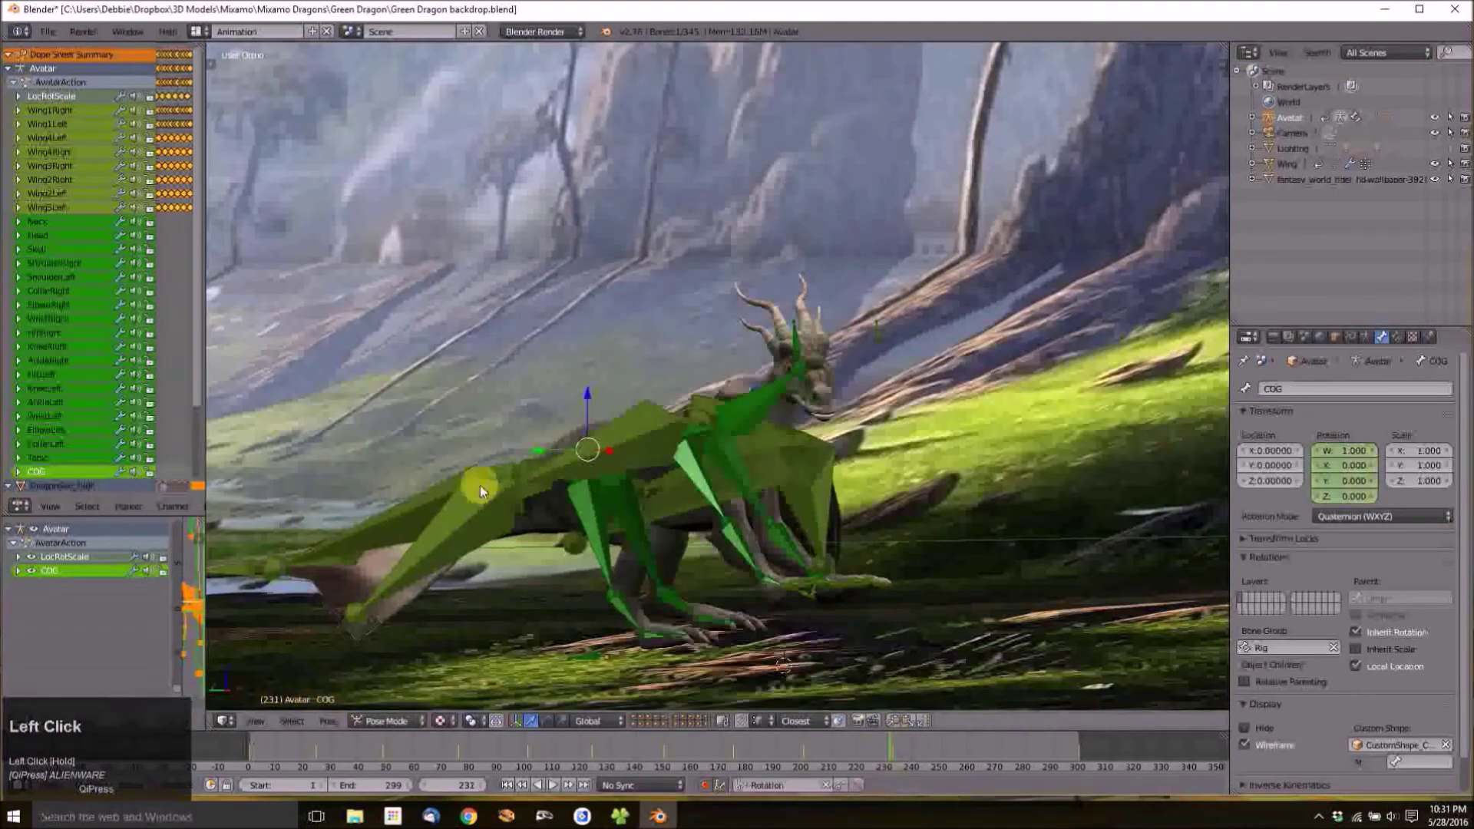
pyautogui.moveTo(569, 482); pyautogui.dragTo(678, 468, button='middle')
pyautogui.press('r')
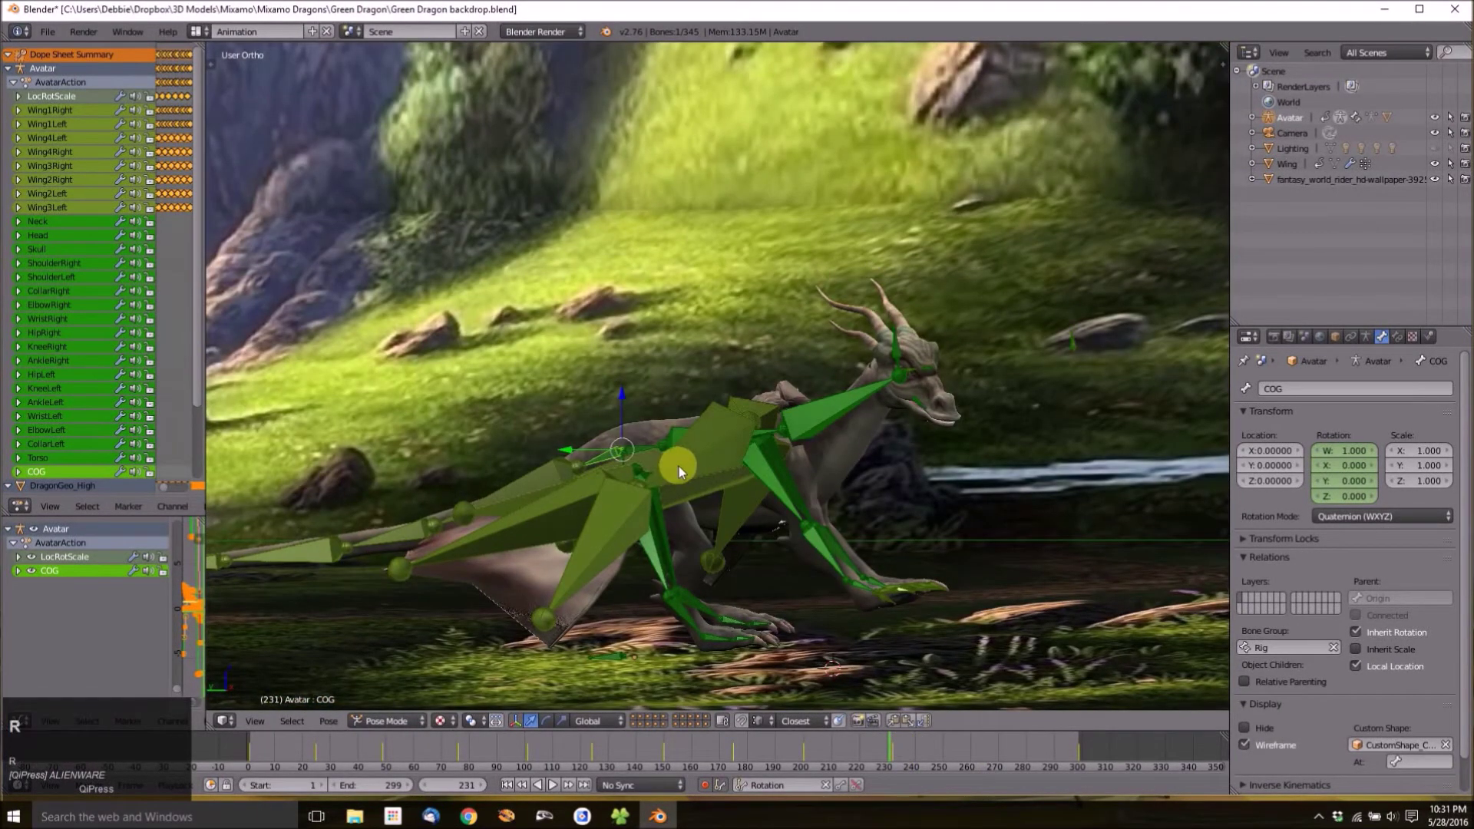
pyautogui.click(682, 479)
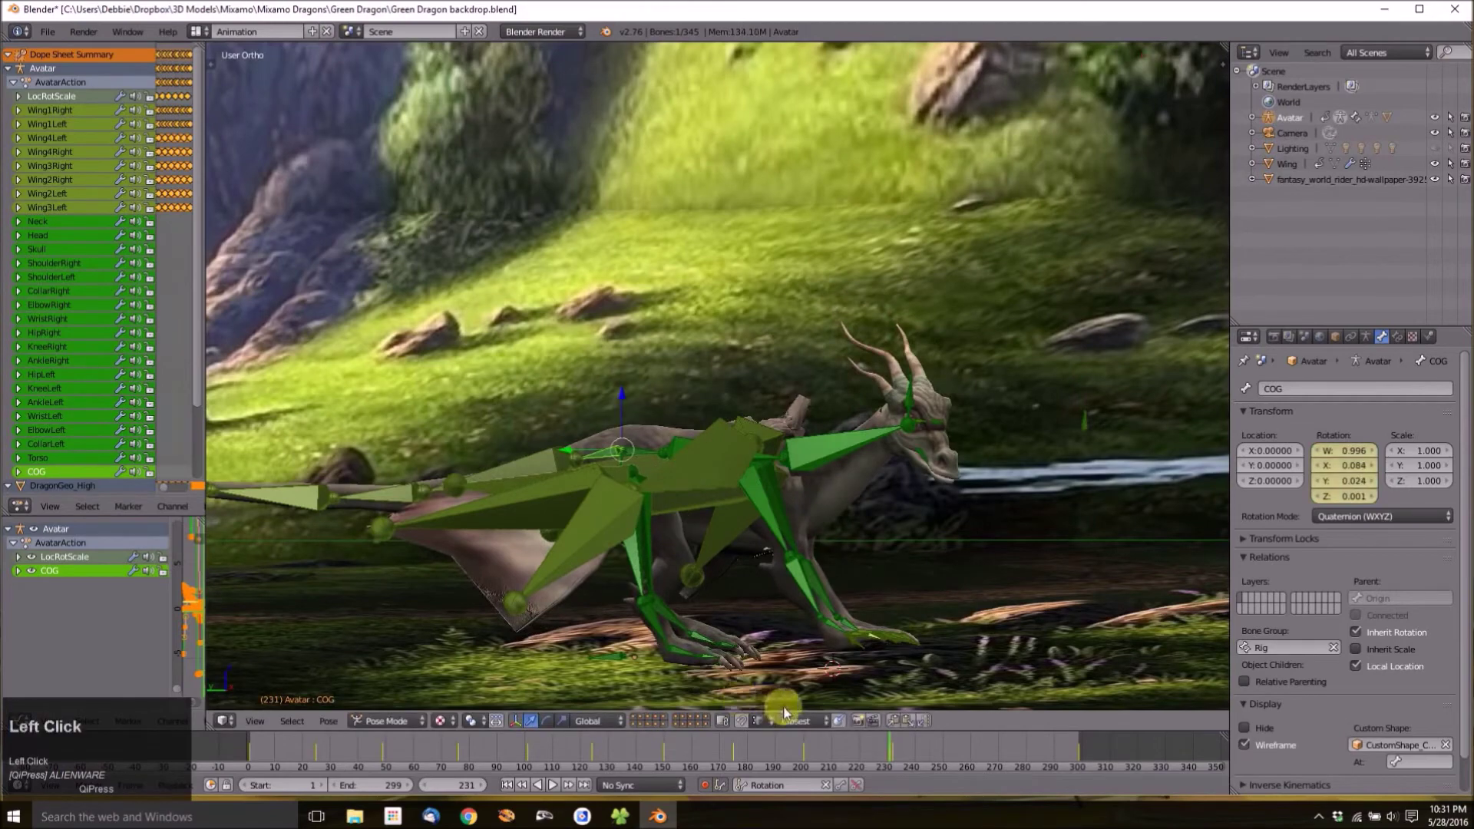
# Apply the HDTV 1080p preset to the scene's render dimensions.
pyautogui.scroll(-4, 592, 477)
pyautogui.moveTo(599, 481); pyautogui.dragTo(763, 658, button='middle')
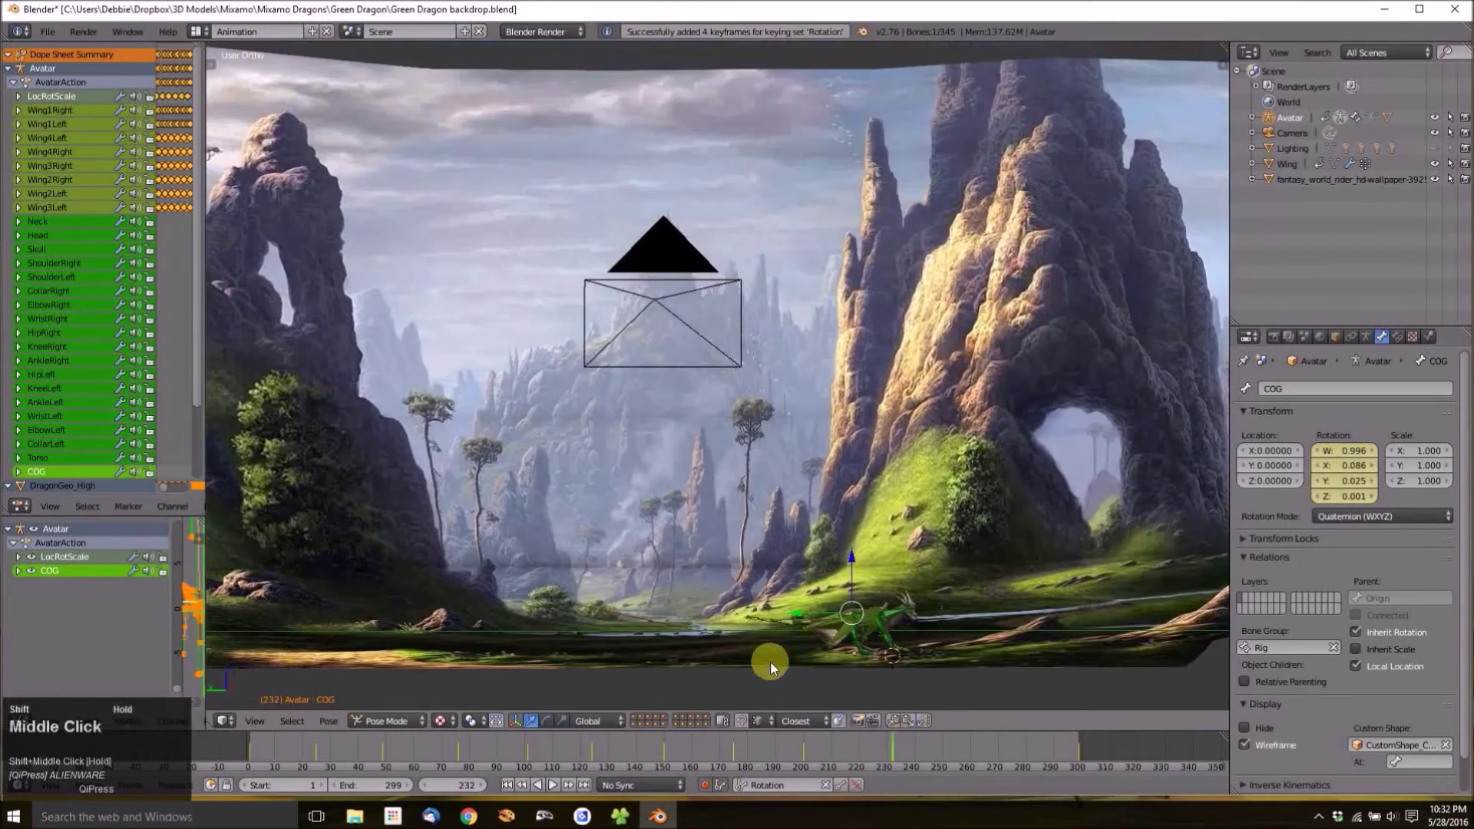
pyautogui.scroll(-4, 747, 536)
pyautogui.keyDown('shift'); pyautogui.moveTo(747, 537); pyautogui.dragTo(729, 491, button='middle'); pyautogui.keyUp('shift')
pyautogui.scroll(3, 725, 479)
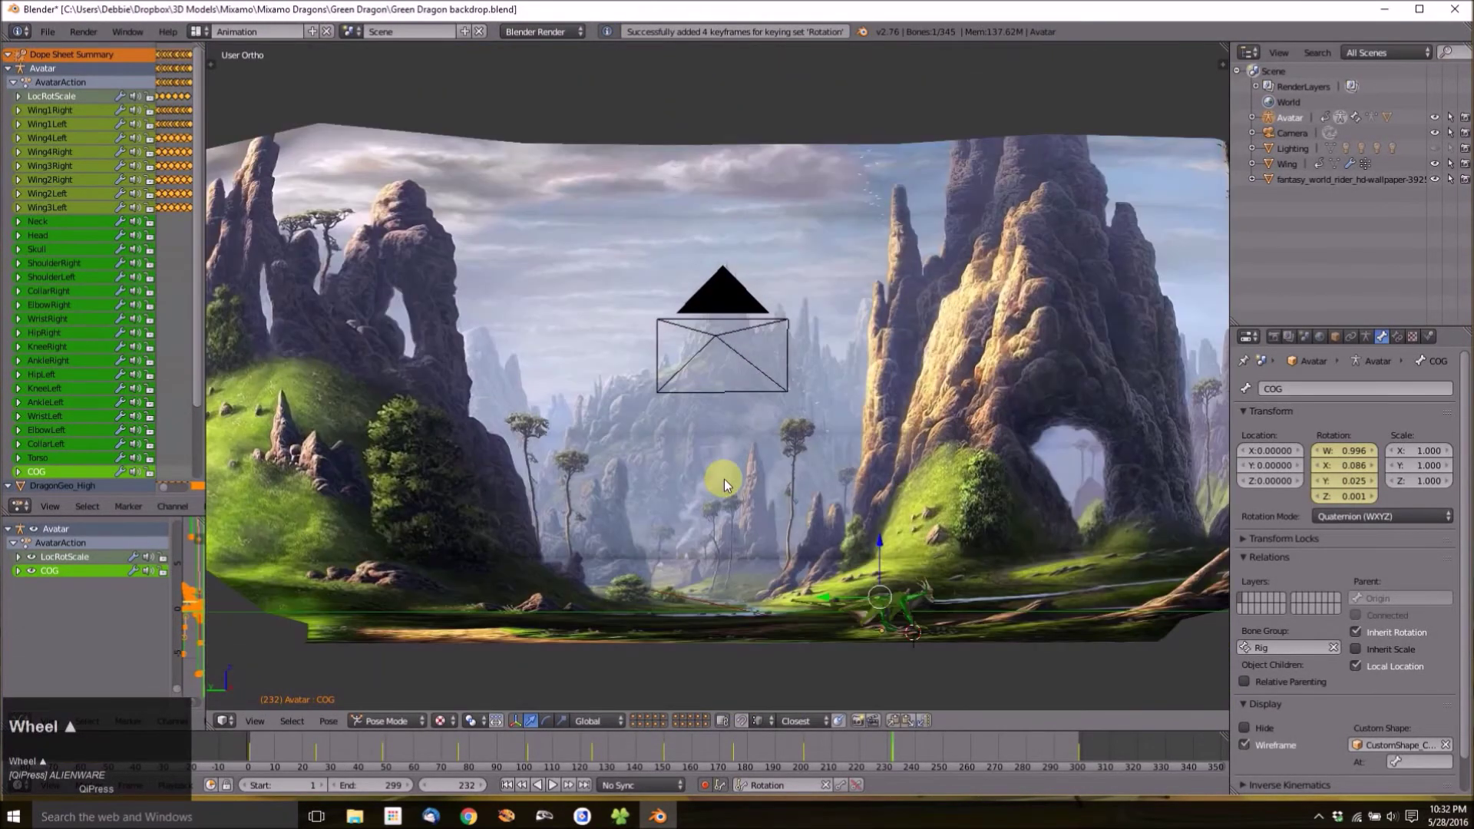
pyautogui.scroll(-2, 725, 479)
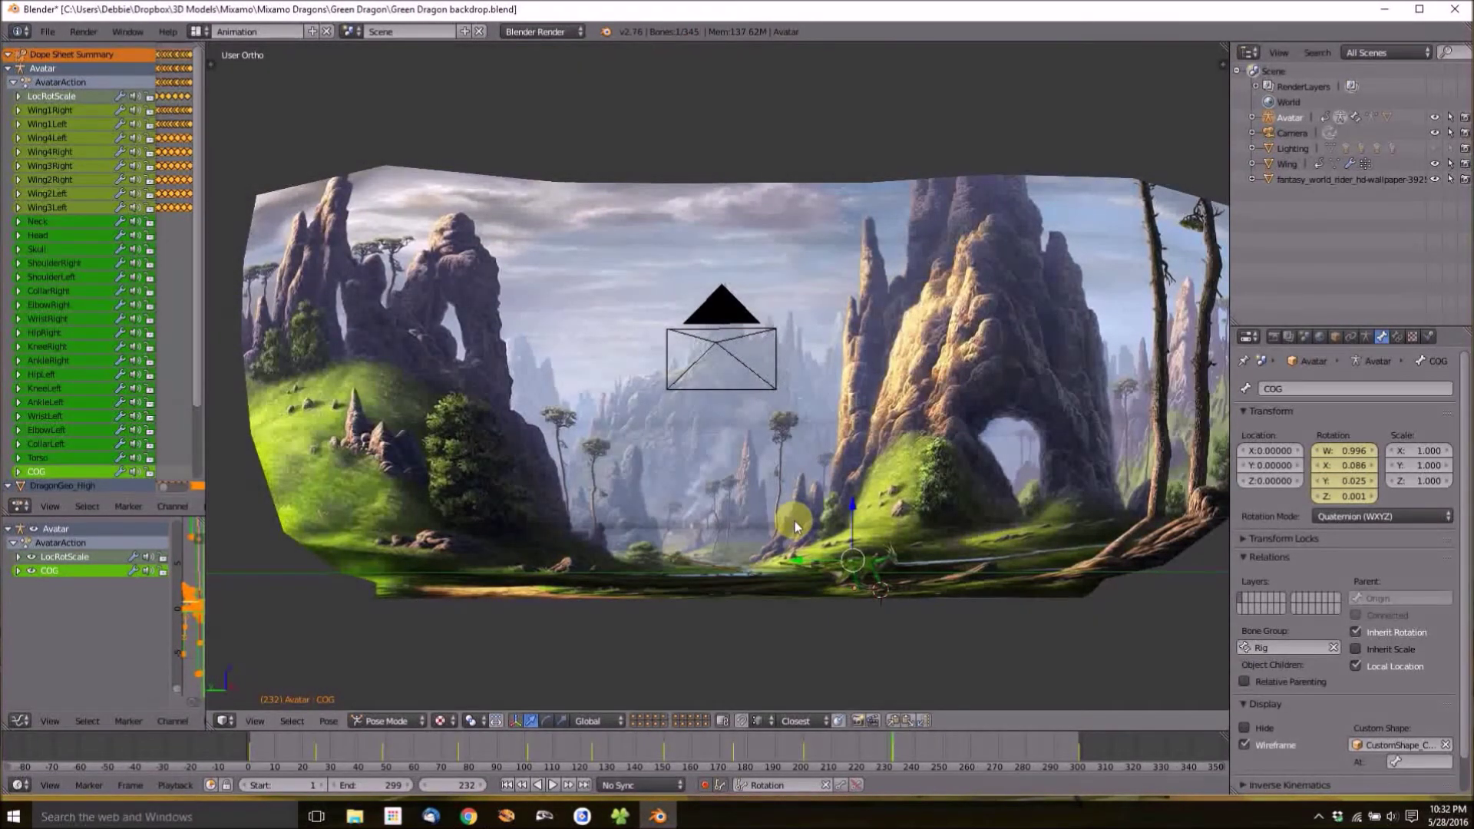
pyautogui.click(1277, 338)
pyautogui.keyDown('shift'); pyautogui.moveTo(1019, 348); pyautogui.dragTo(937, 338, button='middle'); pyautogui.keyUp('shift')
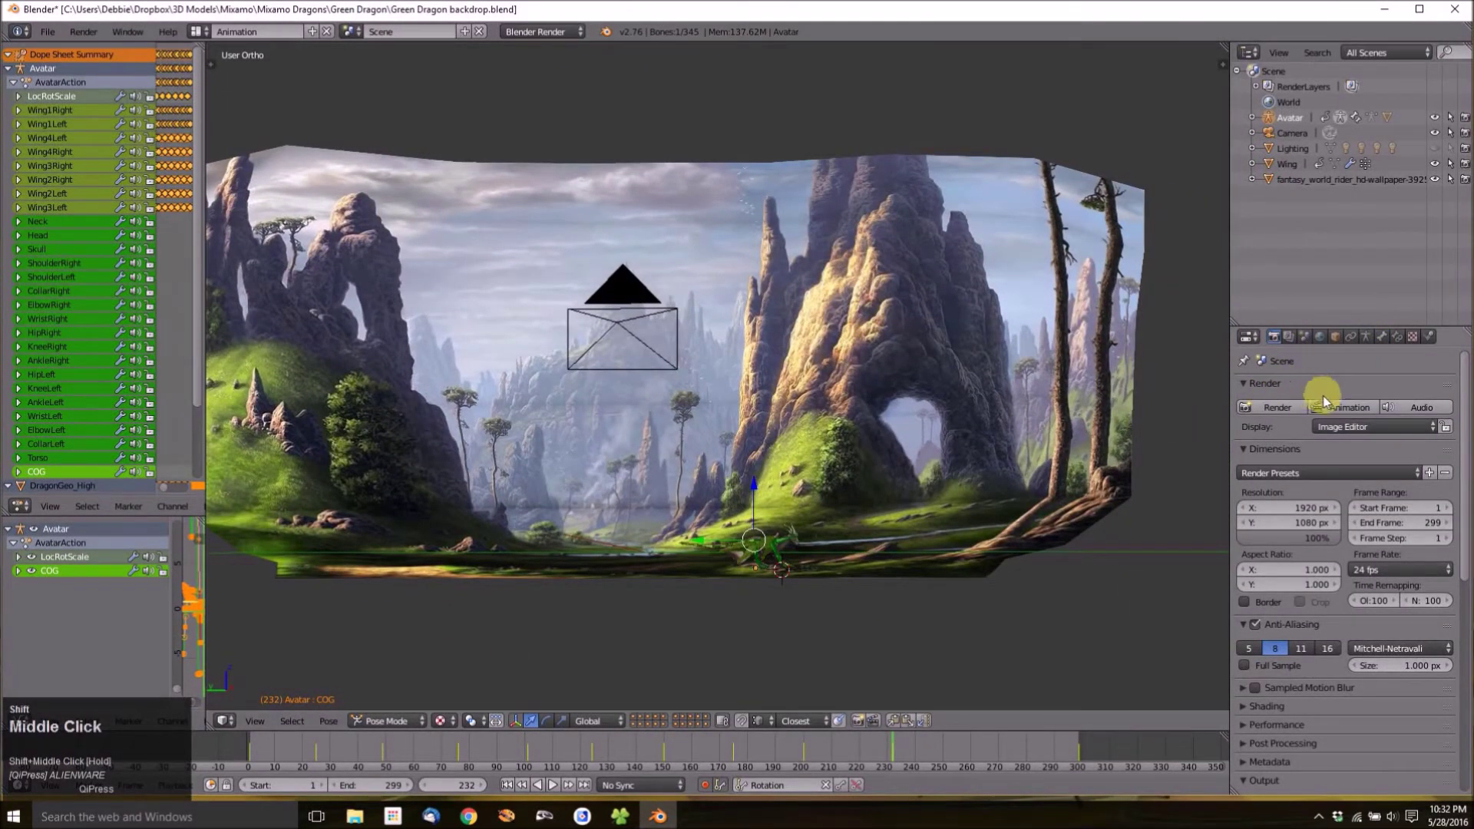
pyautogui.click(1359, 473)
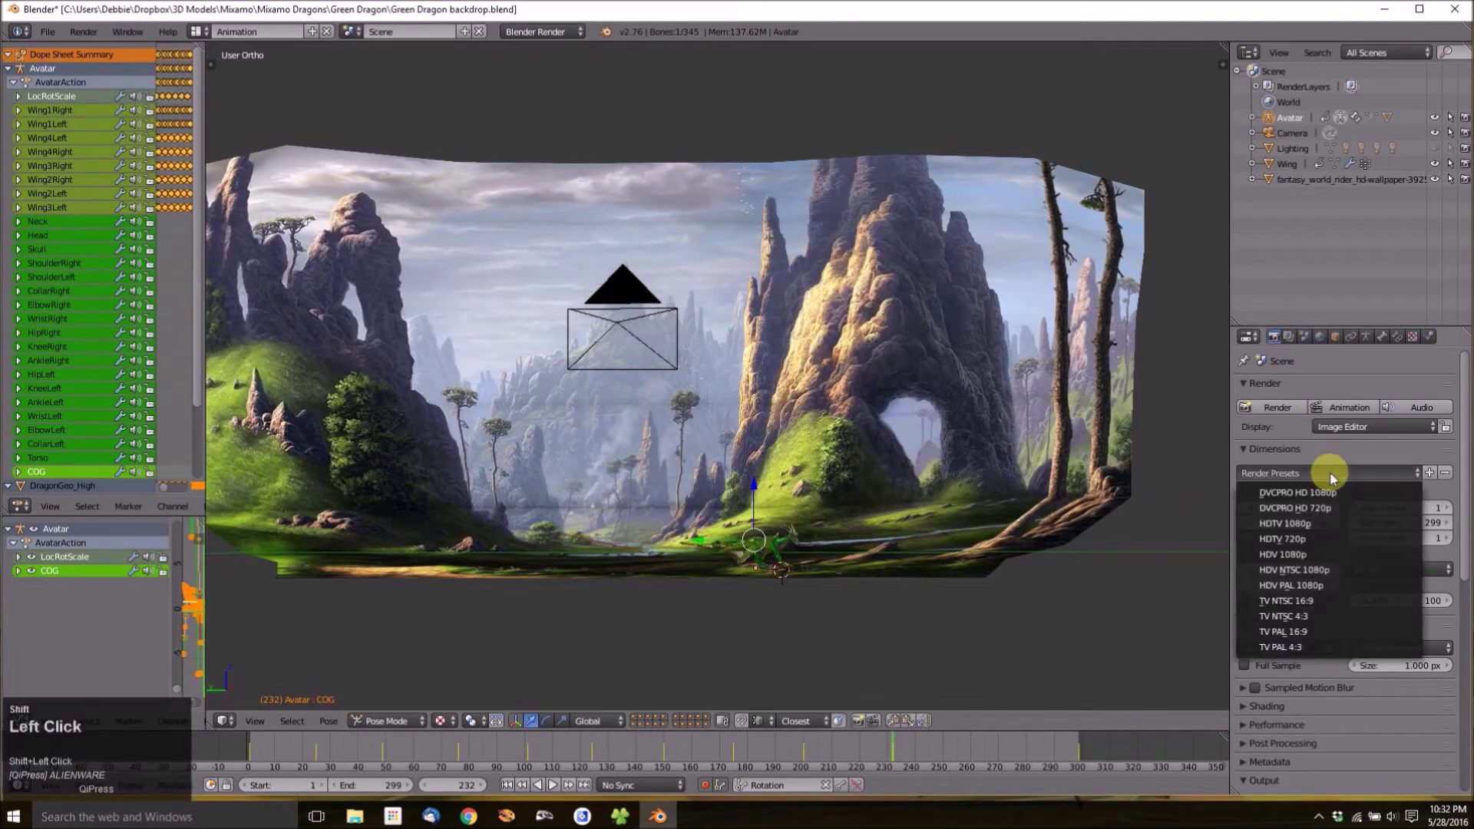
pyautogui.click(1301, 524)
# Examine the render settings for resolution, frame range, anti-aliasing, motion blur, shading and output.
pyautogui.scroll(-2, 1318, 474)
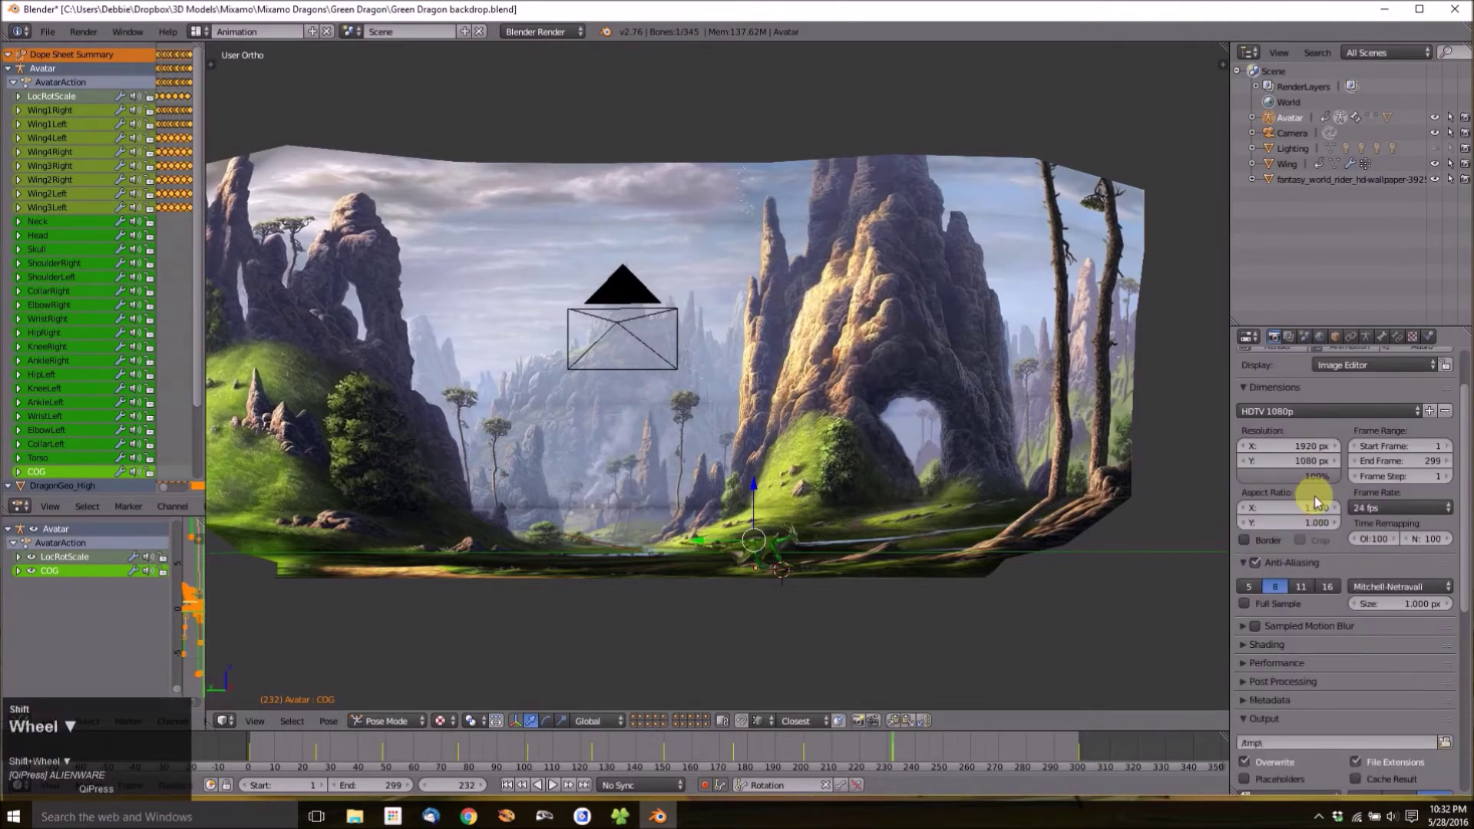
pyautogui.scroll(2, 1316, 502)
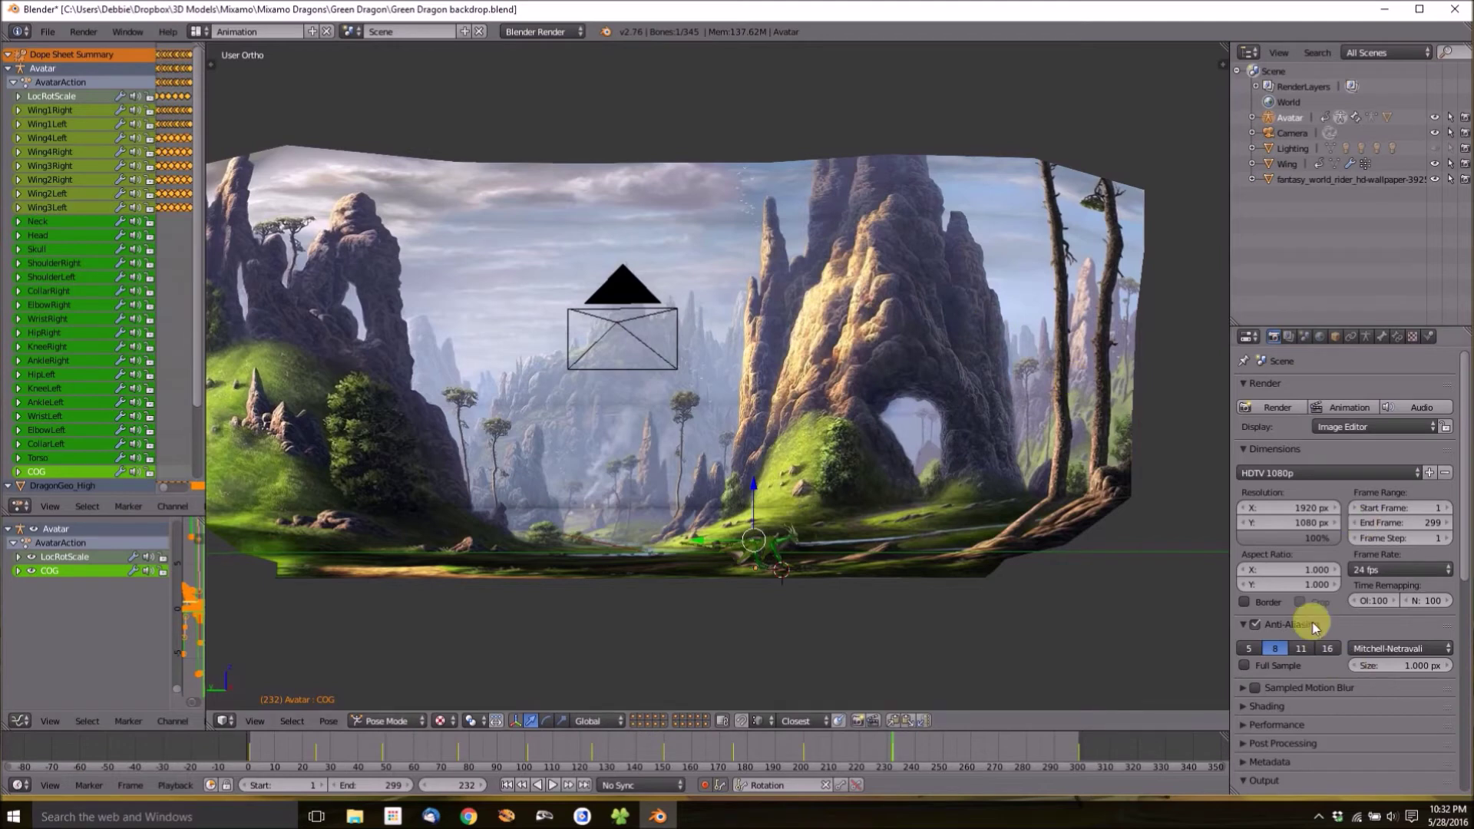
pyautogui.keyDown('shift'); pyautogui.scroll(-2, 1311, 621); pyautogui.keyUp('shift')
pyautogui.keyDown('shift'); pyautogui.scroll(2, 1300, 528); pyautogui.keyUp('shift')
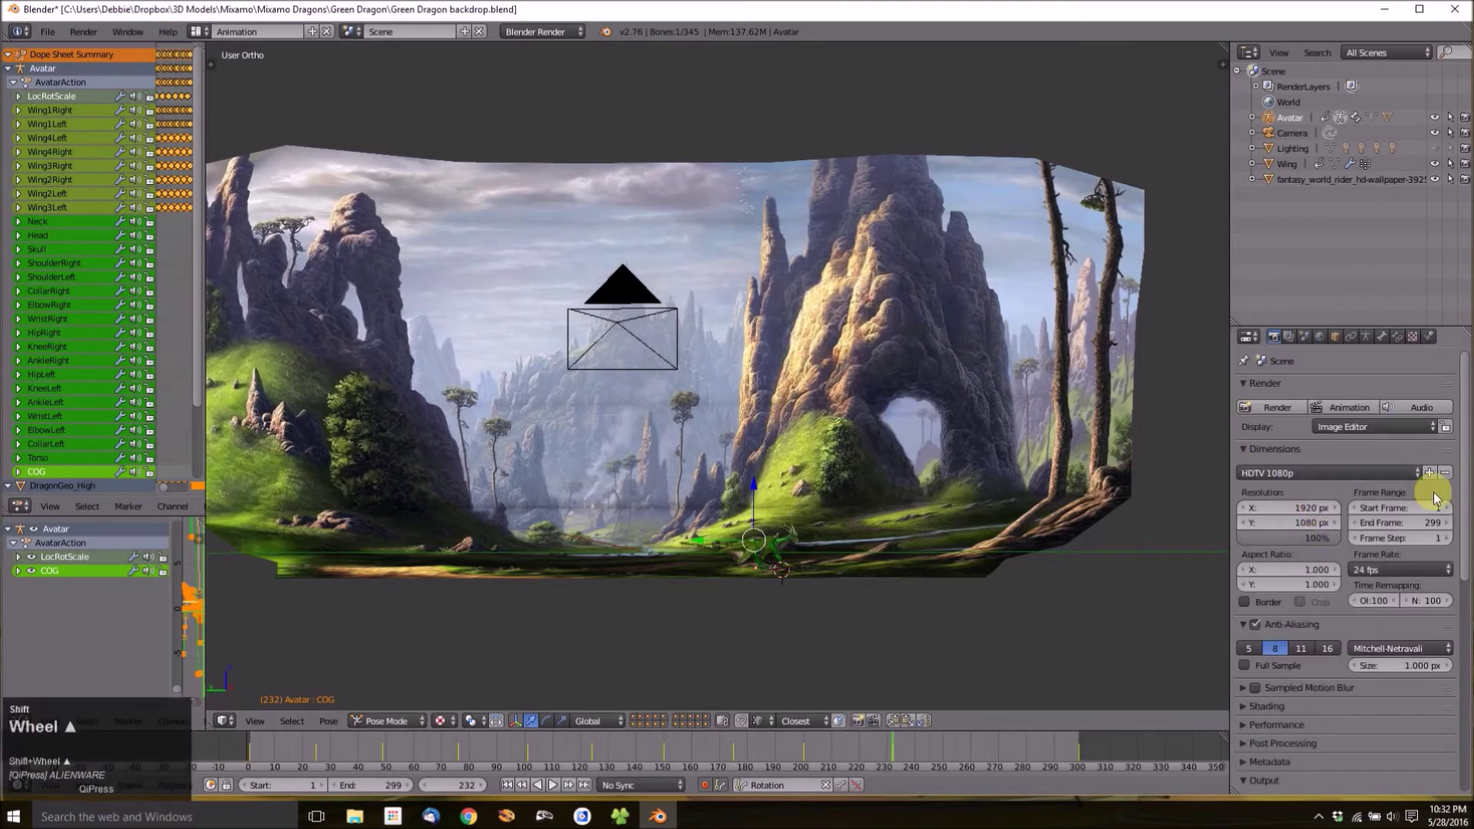
pyautogui.keyDown('shift'); pyautogui.scroll(-1, 1389, 606); pyautogui.keyUp('shift')
pyautogui.keyDown('shift'); pyautogui.scroll(-1, 1388, 606); pyautogui.keyUp('shift')
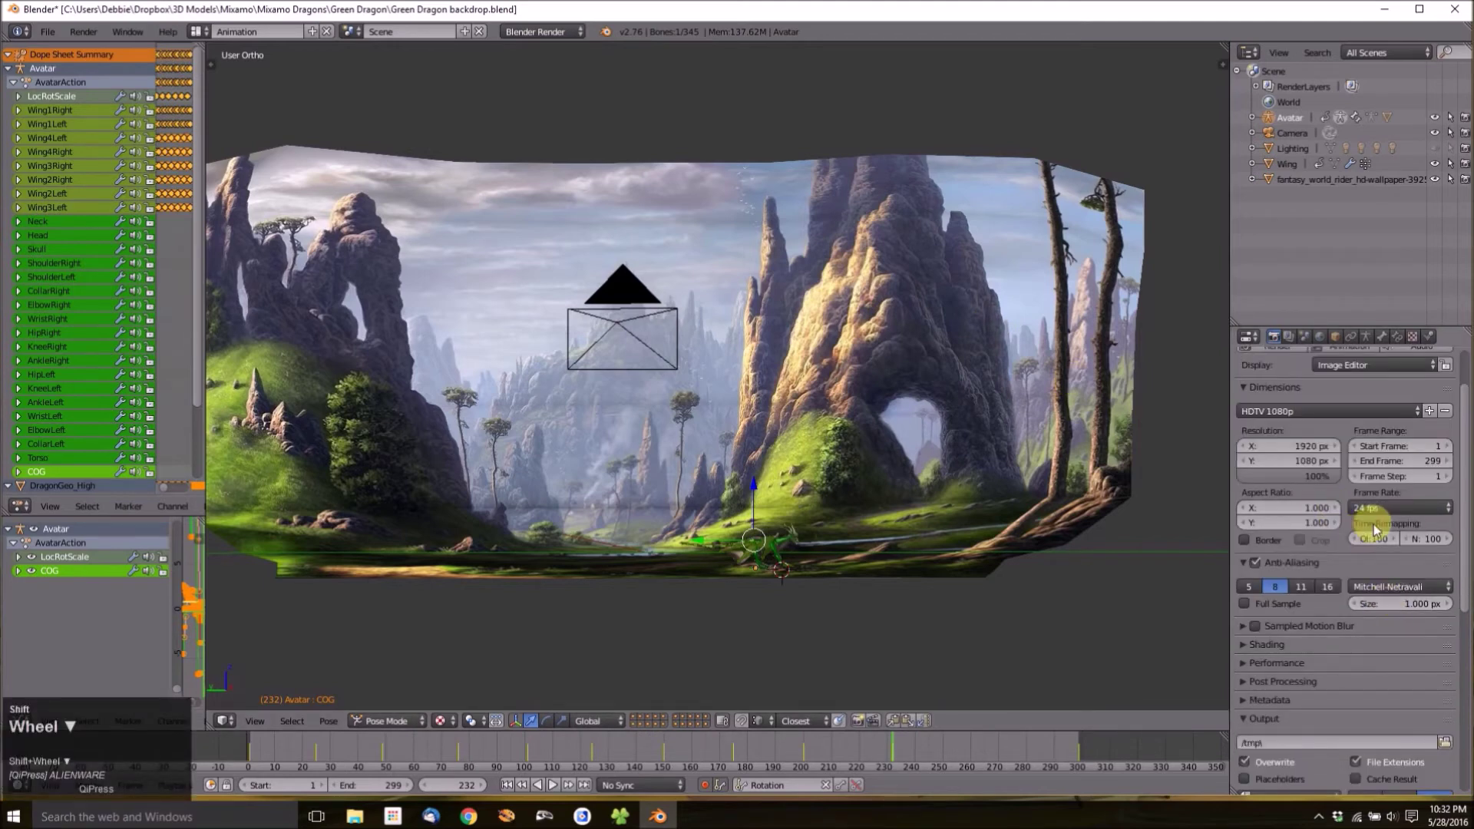
pyautogui.keyDown('shift'); pyautogui.scroll(-1, 1366, 568); pyautogui.keyUp('shift')
pyautogui.keyDown('shift'); pyautogui.scroll(-1, 1365, 568); pyautogui.keyUp('shift')
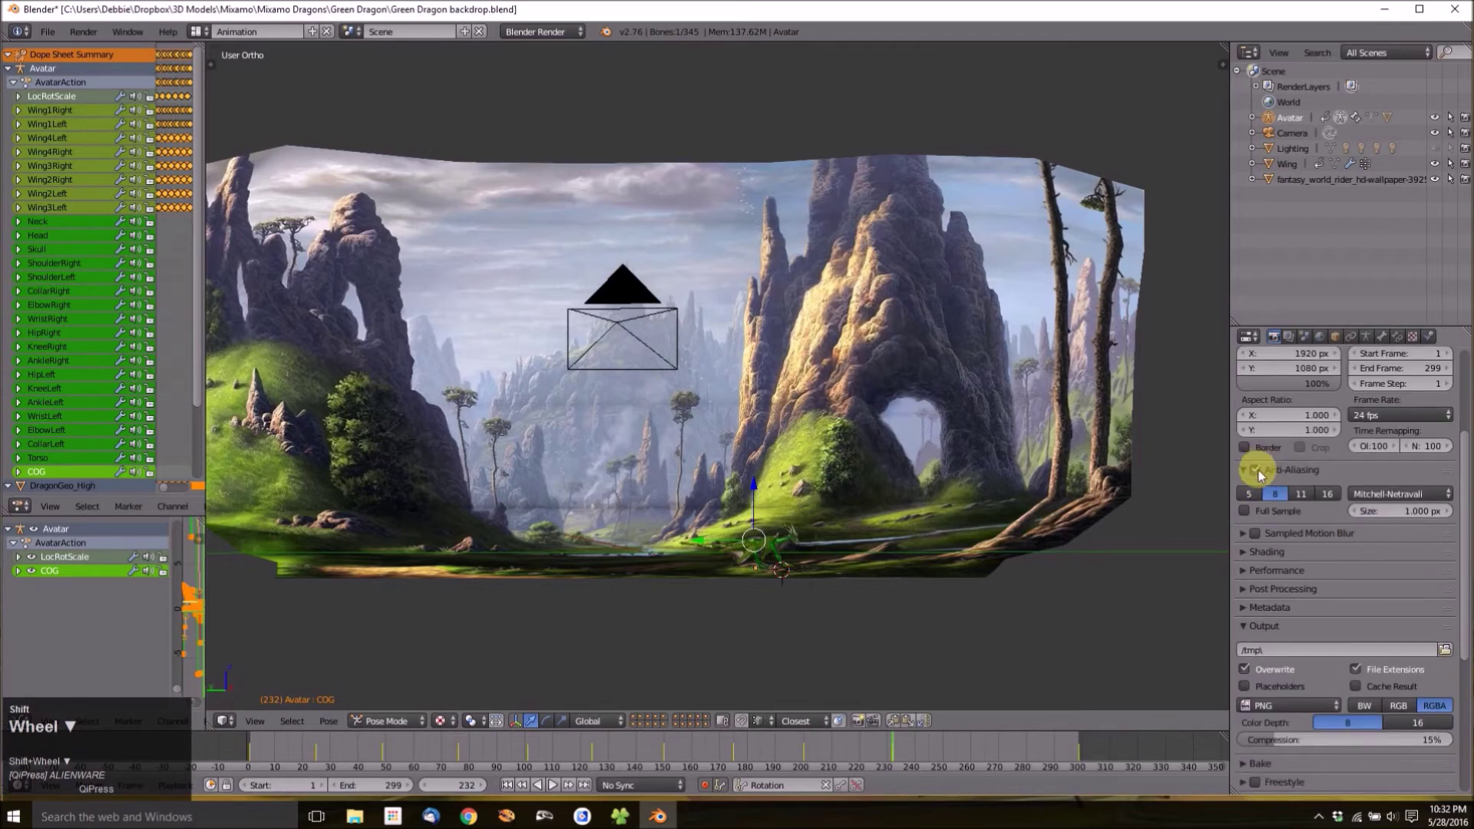
pyautogui.click(1256, 470)
pyautogui.click(1256, 470)
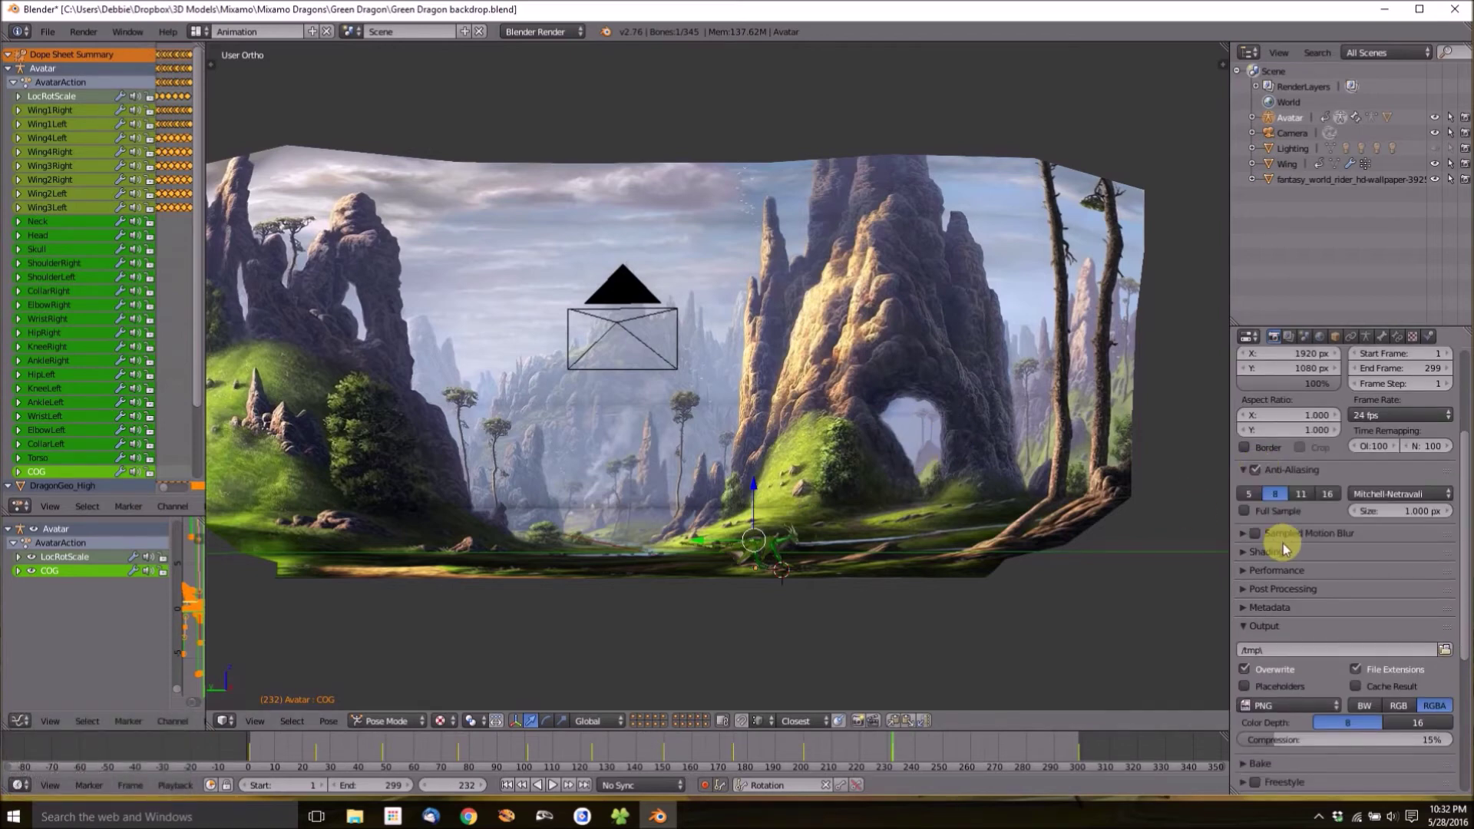
pyautogui.keyDown('shift'); pyautogui.click(1246, 536); pyautogui.keyUp('shift')
pyautogui.click(1247, 536)
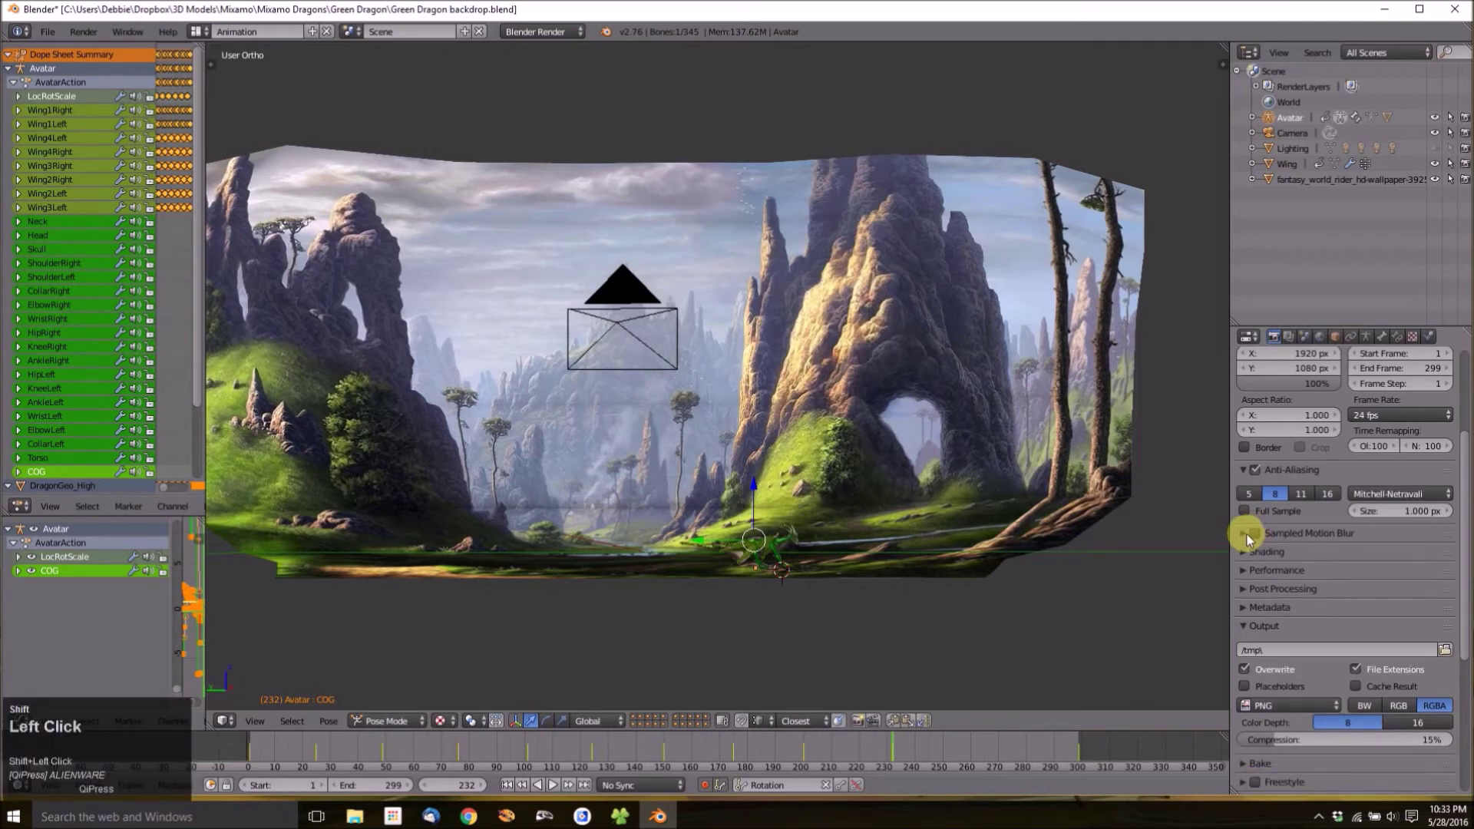
pyautogui.click(1245, 552)
pyautogui.click(1246, 552)
pyautogui.keyDown('shift'); pyautogui.scroll(-4, 1316, 595); pyautogui.keyUp('shift')
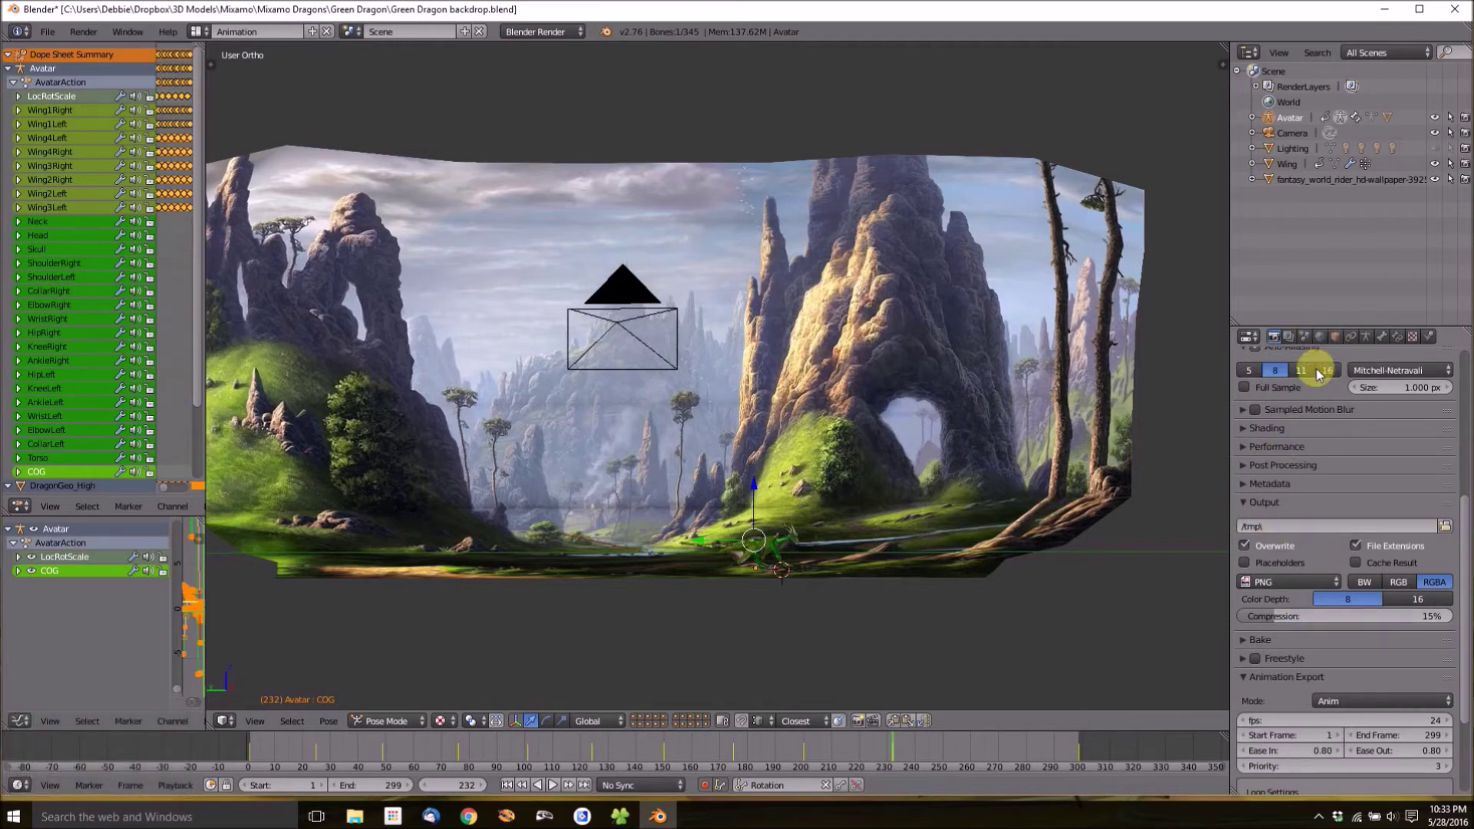
# Set the render output file format to the MPEG movie type.
pyautogui.keyDown('shift'); pyautogui.click(1299, 527); pyautogui.keyUp('shift')
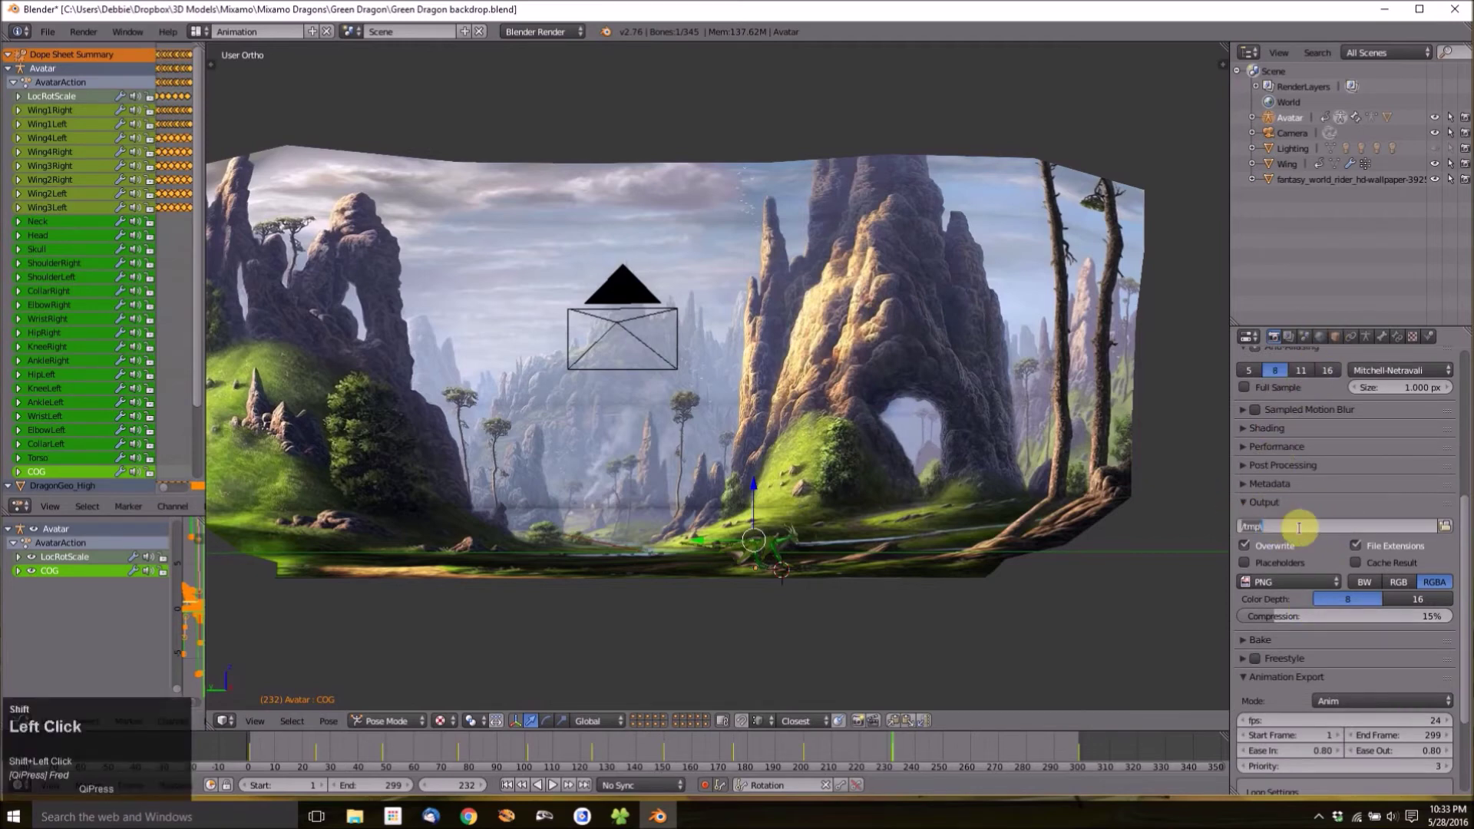
pyautogui.scroll(-1, 1299, 527)
pyautogui.click(1300, 586)
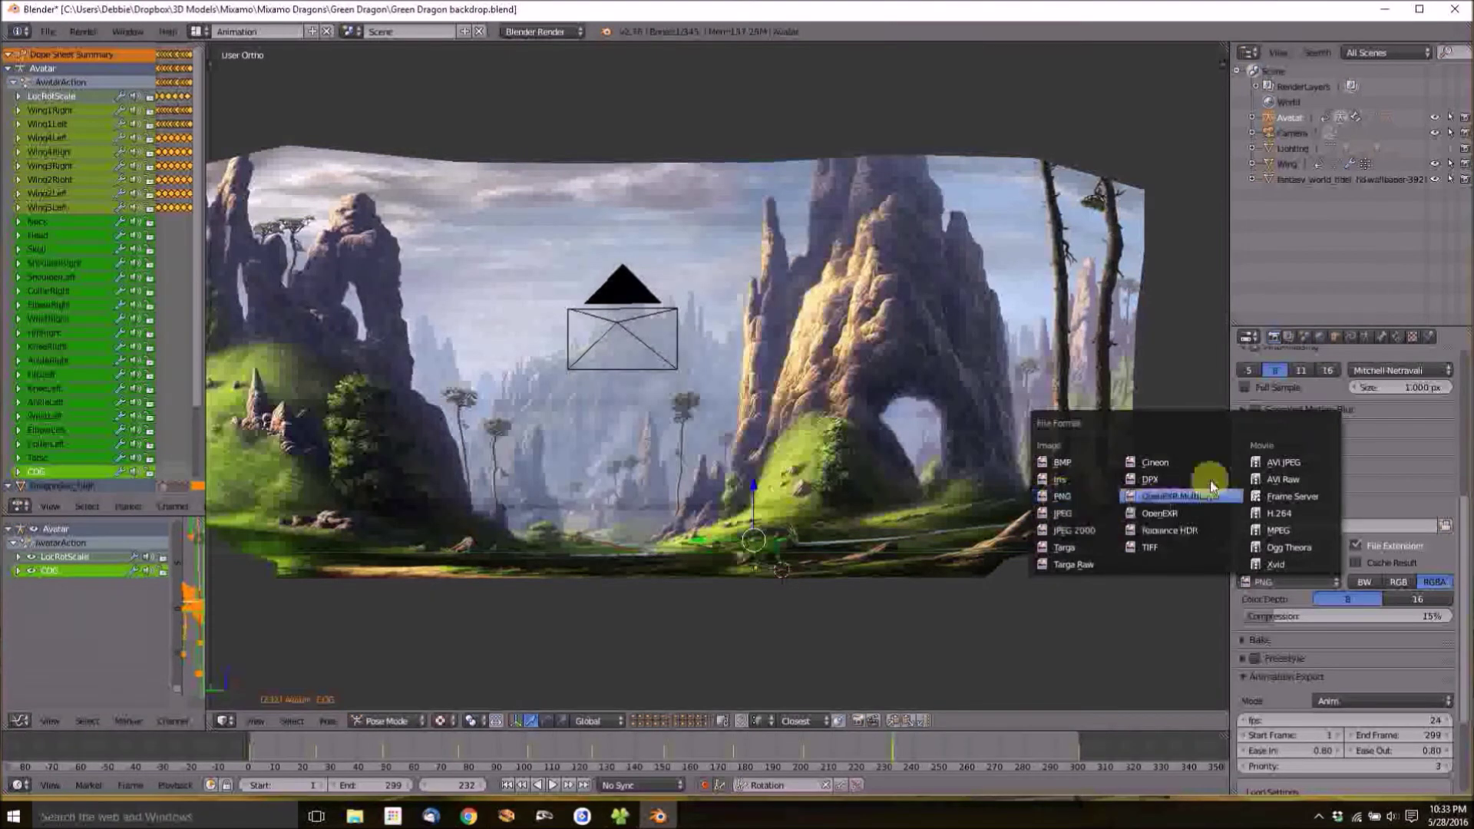
pyautogui.click(1280, 532)
pyautogui.keyDown('shift'); pyautogui.scroll(1, 1371, 602); pyautogui.keyUp('shift')
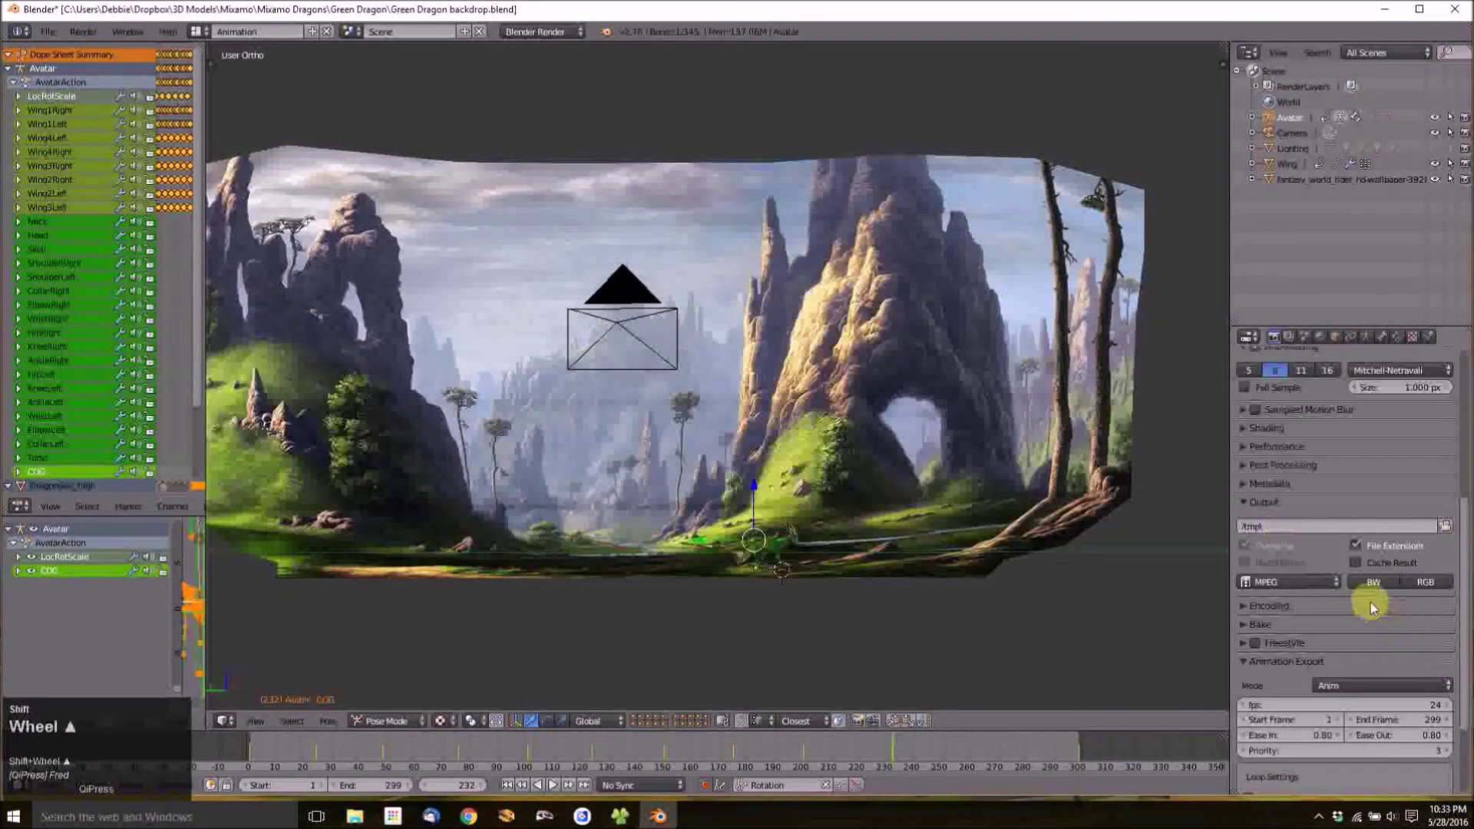
# Return to frame 1 and start rendering the full animation.
pyautogui.keyDown('shift'); pyautogui.scroll(8, 1300, 502); pyautogui.keyUp('shift')
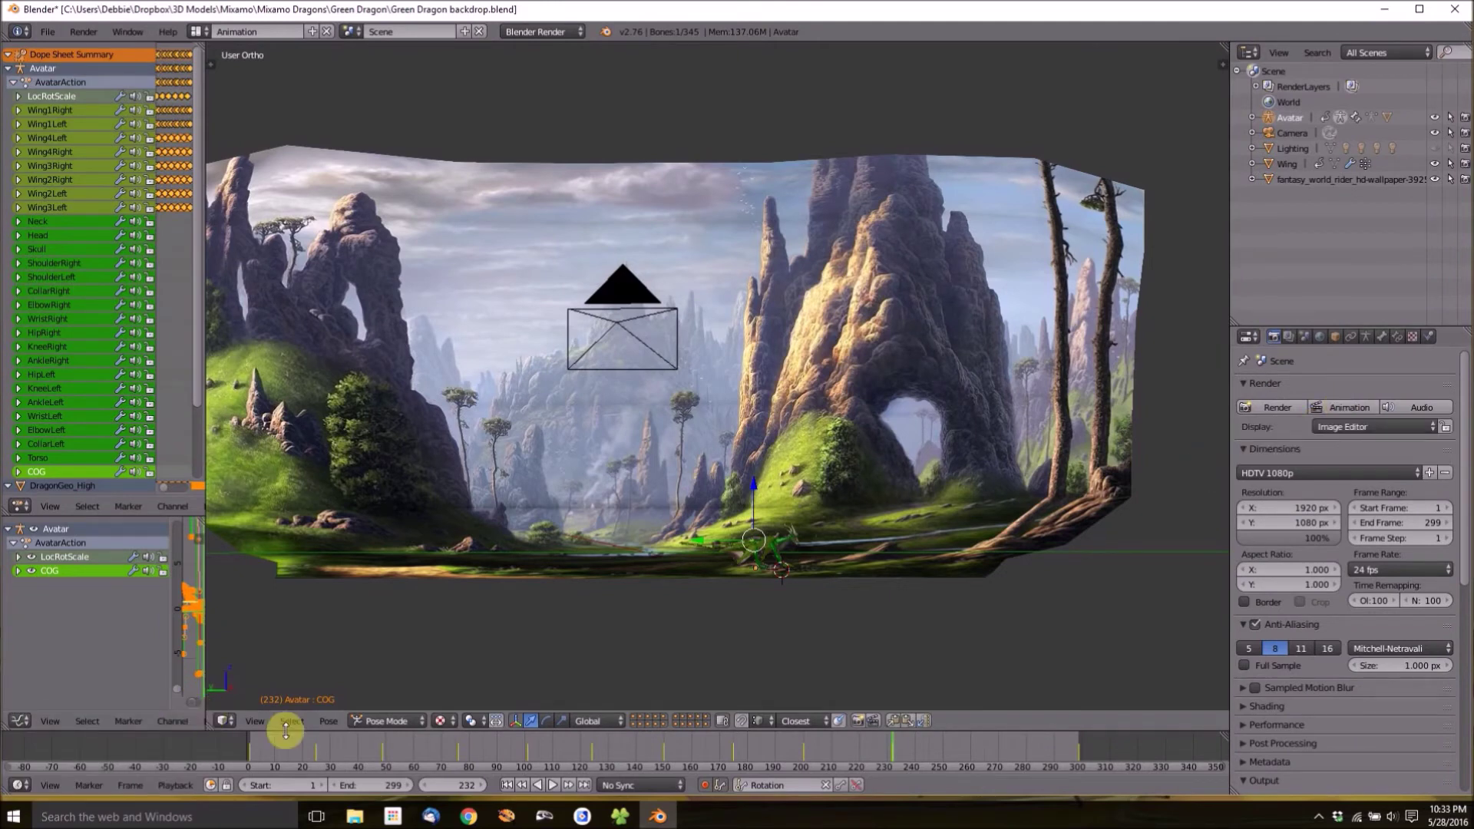
pyautogui.keyDown('shift'); pyautogui.click(252, 756); pyautogui.keyUp('shift')
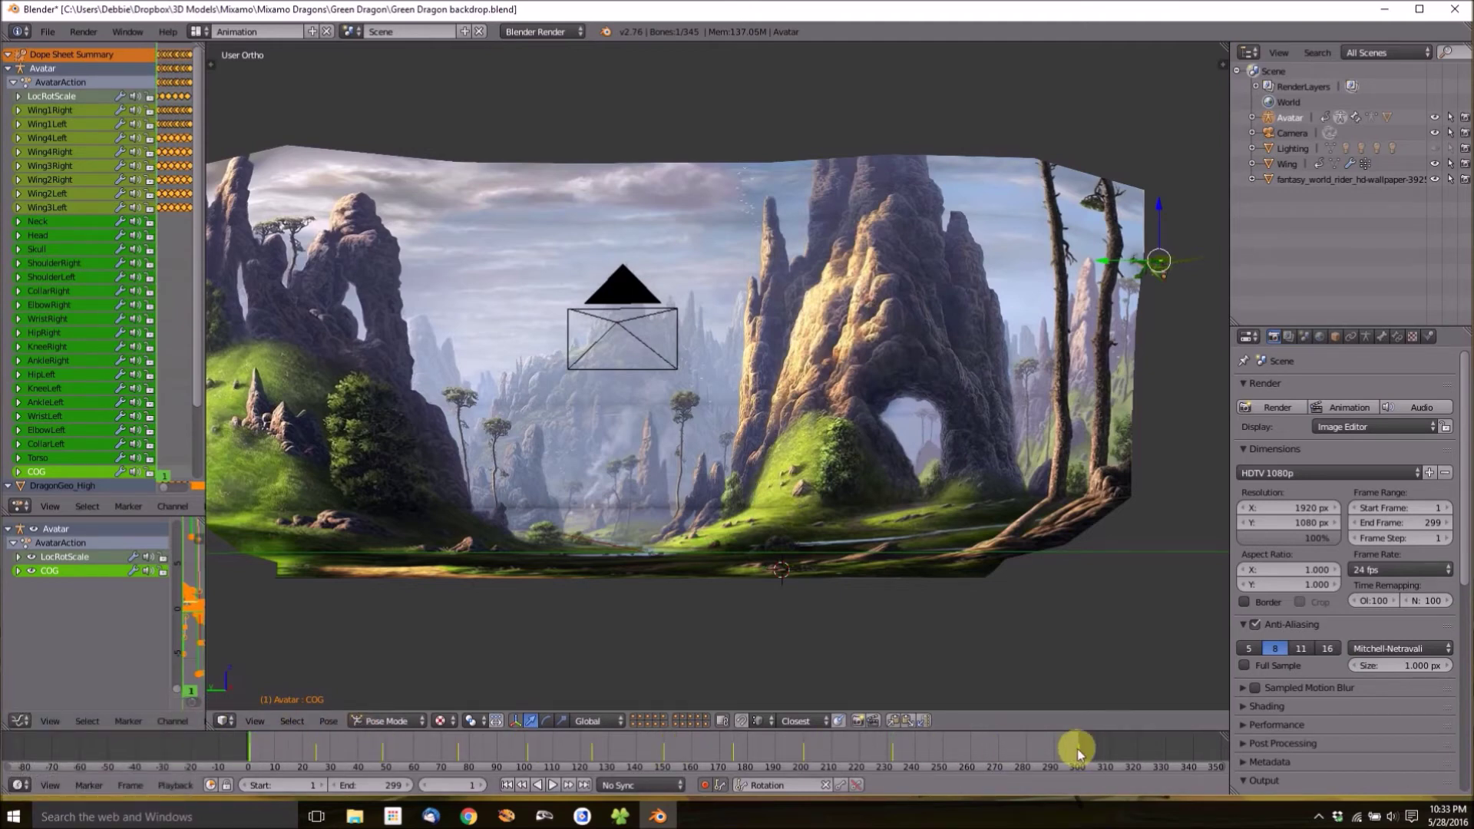
pyautogui.keyDown('shift'); pyautogui.click(1340, 404); pyautogui.keyUp('shift')
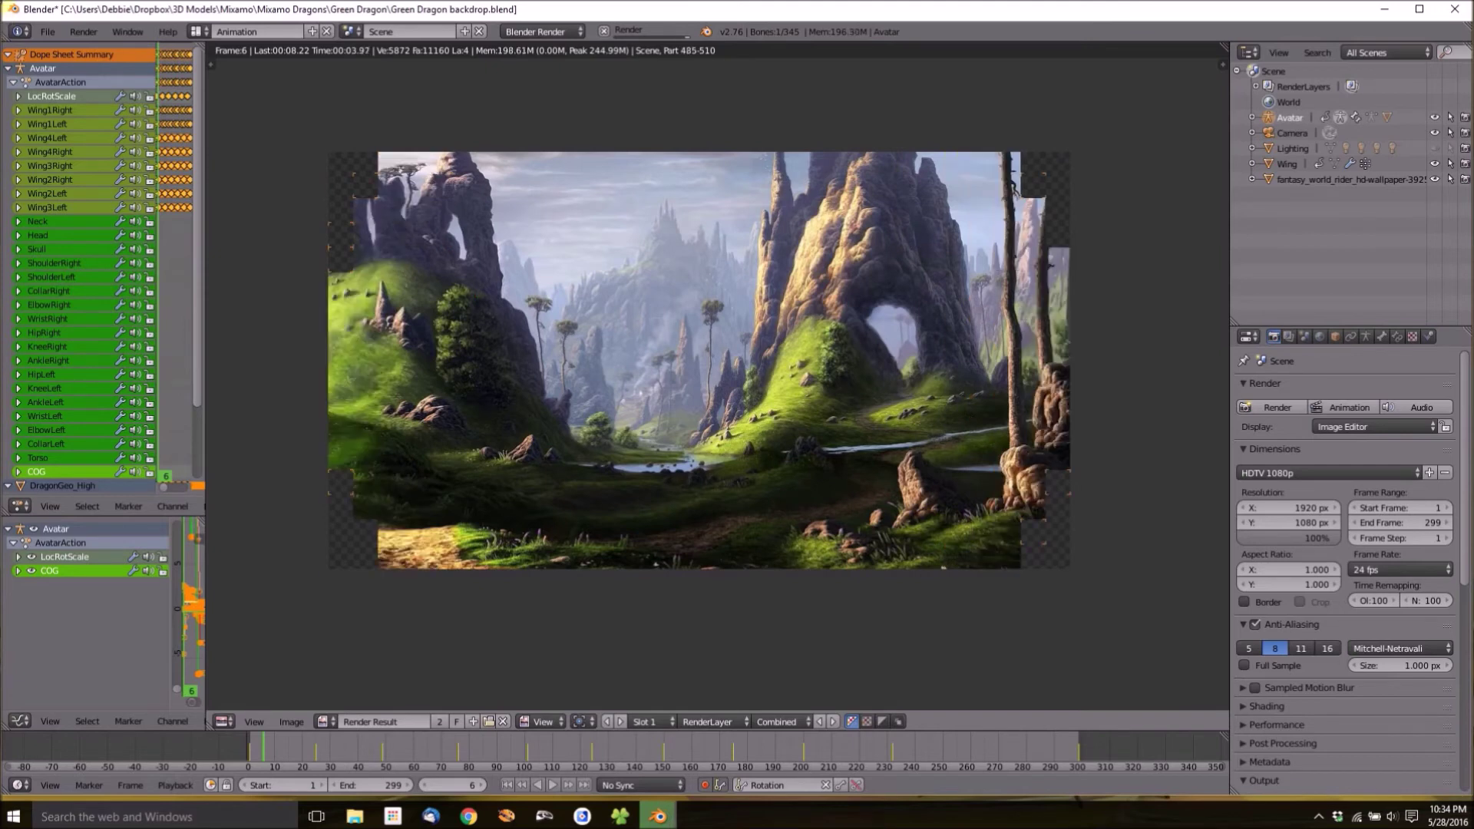
# Save the project as a new file named Green Dragon backdrop2.blend in the Green Dragon folder.
pyautogui.click(51, 34)
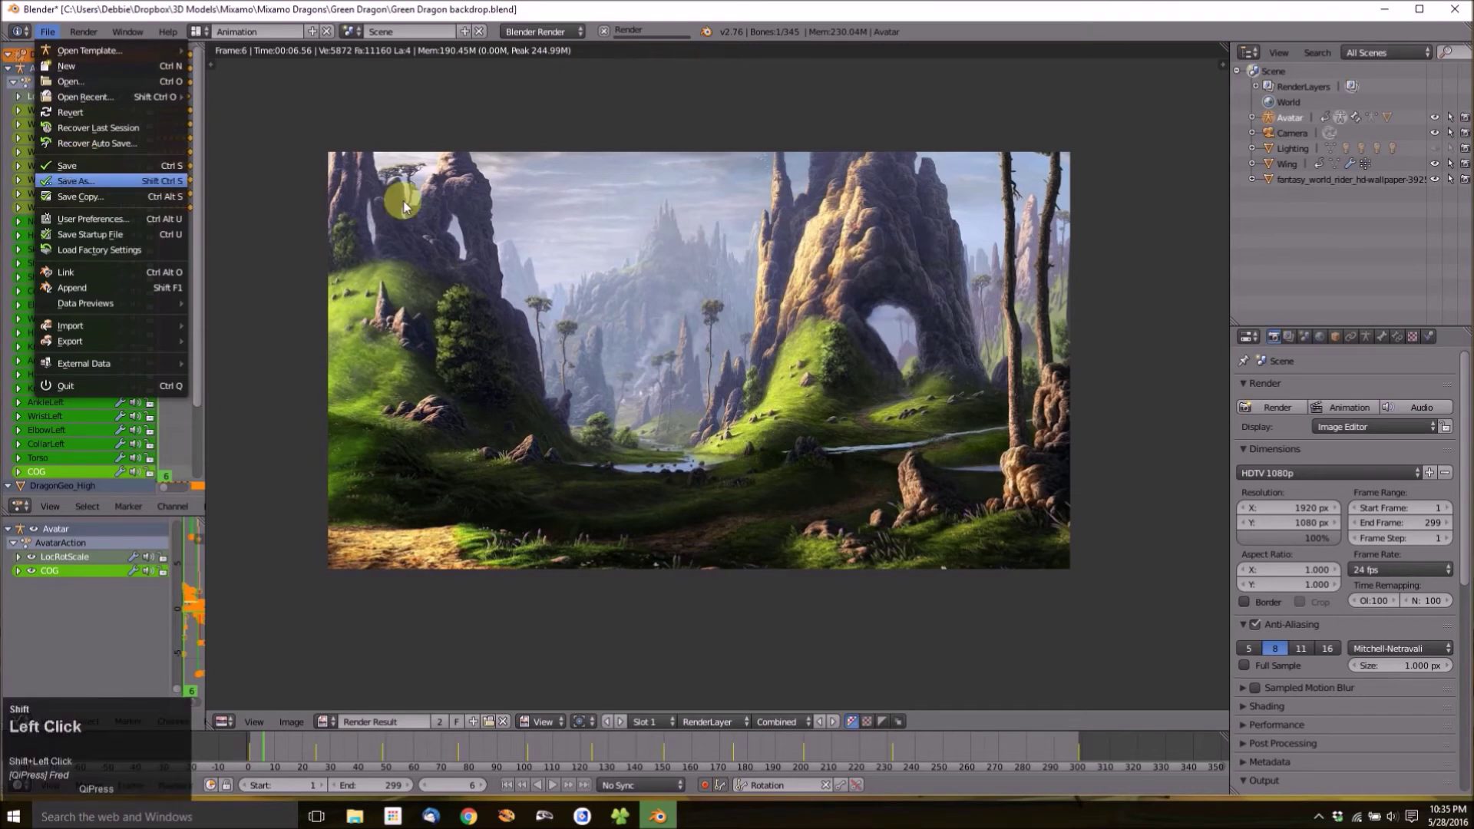
pyautogui.click(75, 182)
pyautogui.click(283, 90)
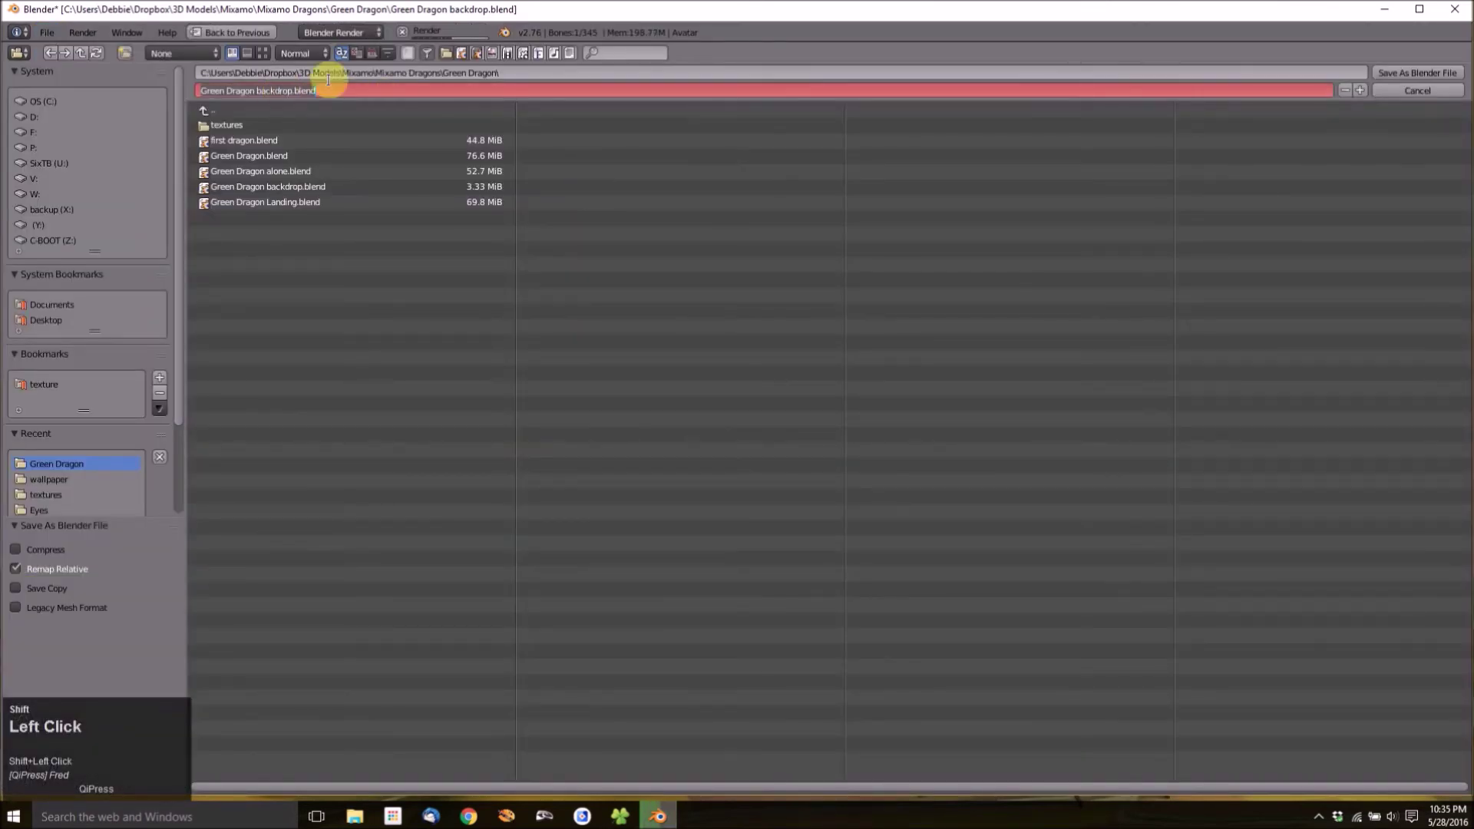
pyautogui.hotkey('shift', 'Right')
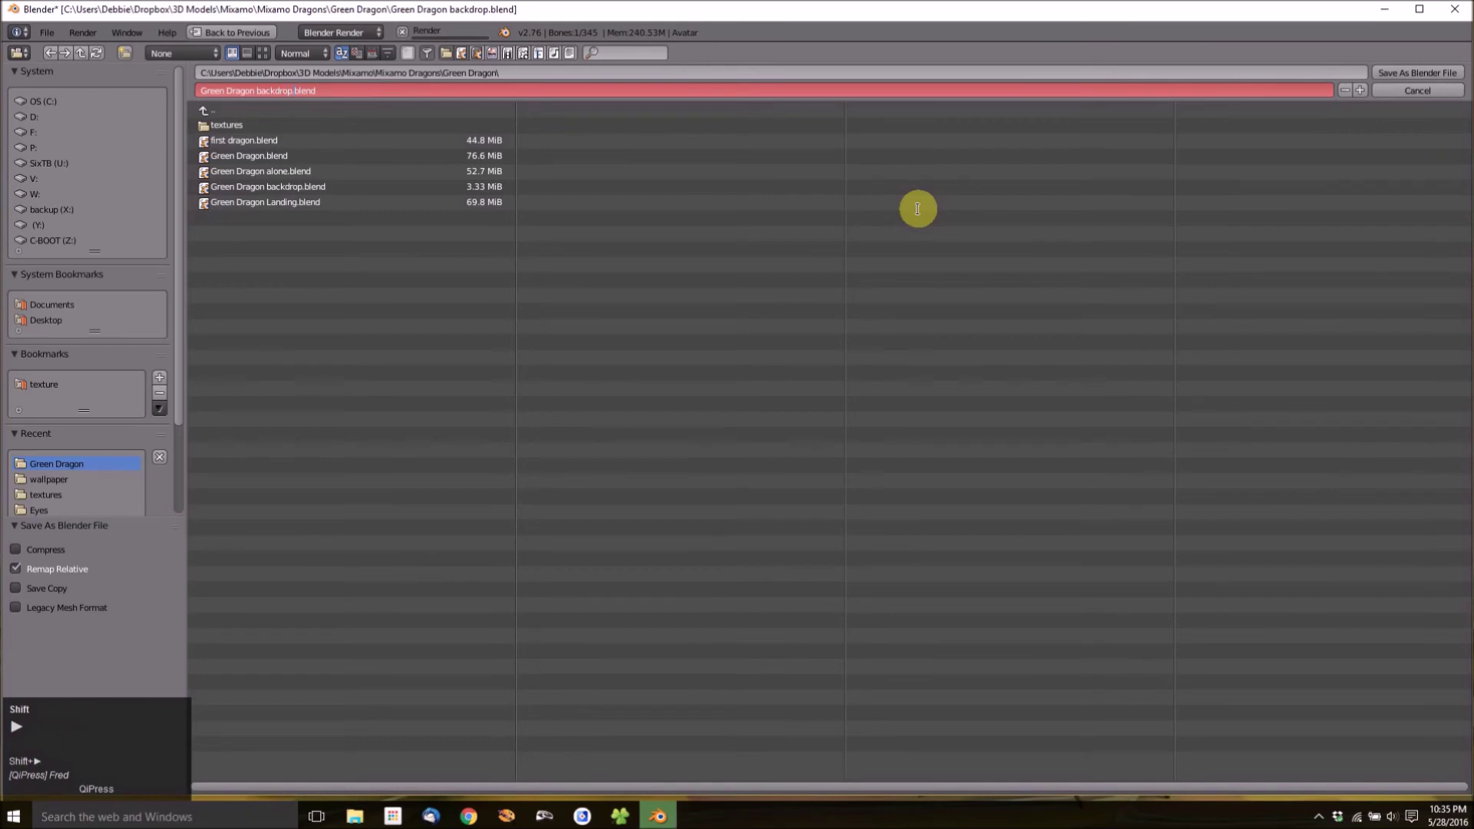
pyautogui.press('Return')
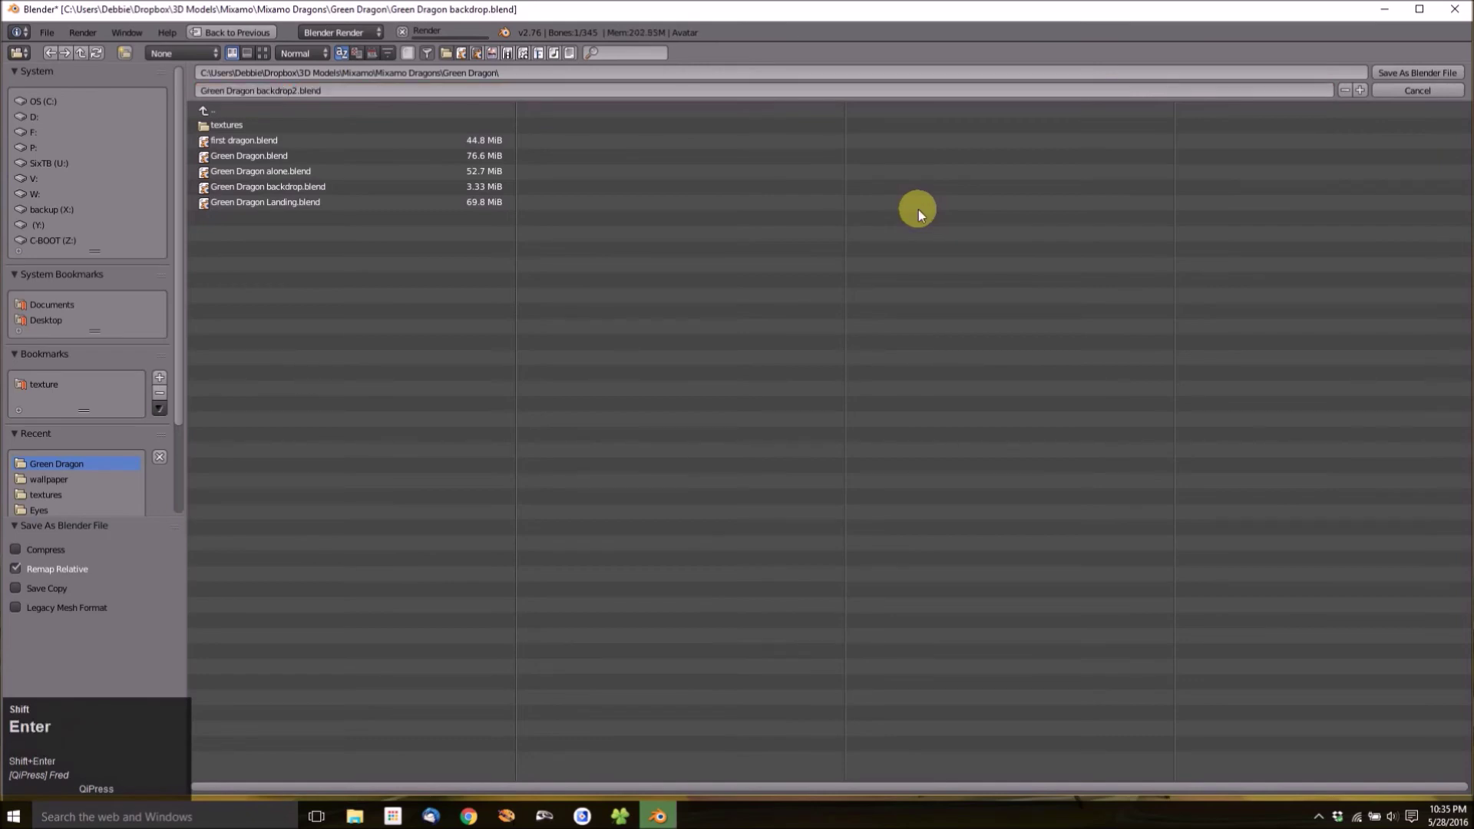
pyautogui.click(1412, 69)
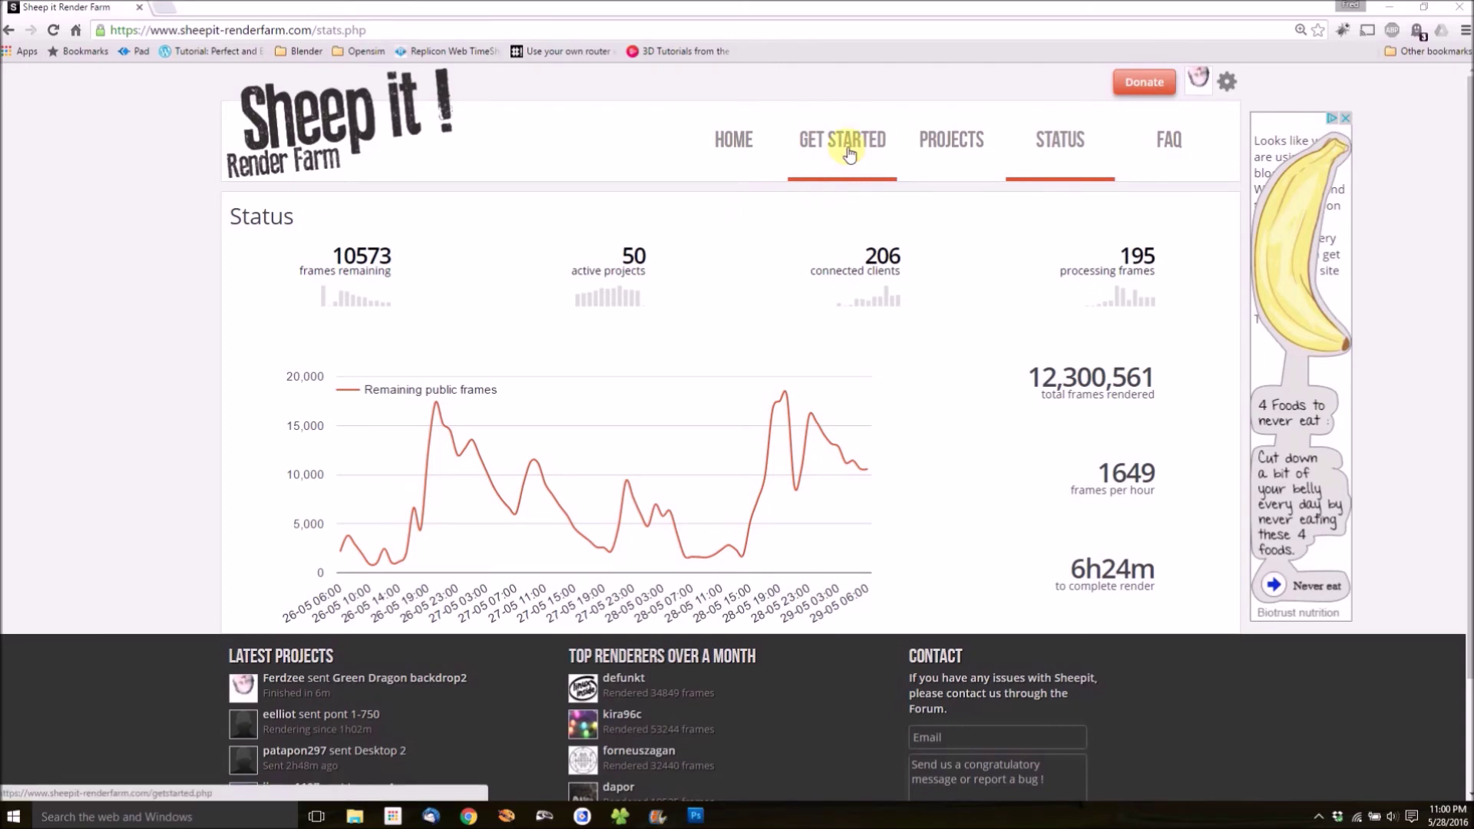
# On the SheepIt Render Farm site in Chrome, open the add-a-project form and highlight the per-frame render time limit.
pyautogui.keyDown('shift'); pyautogui.click(949, 157); pyautogui.keyUp('shift')
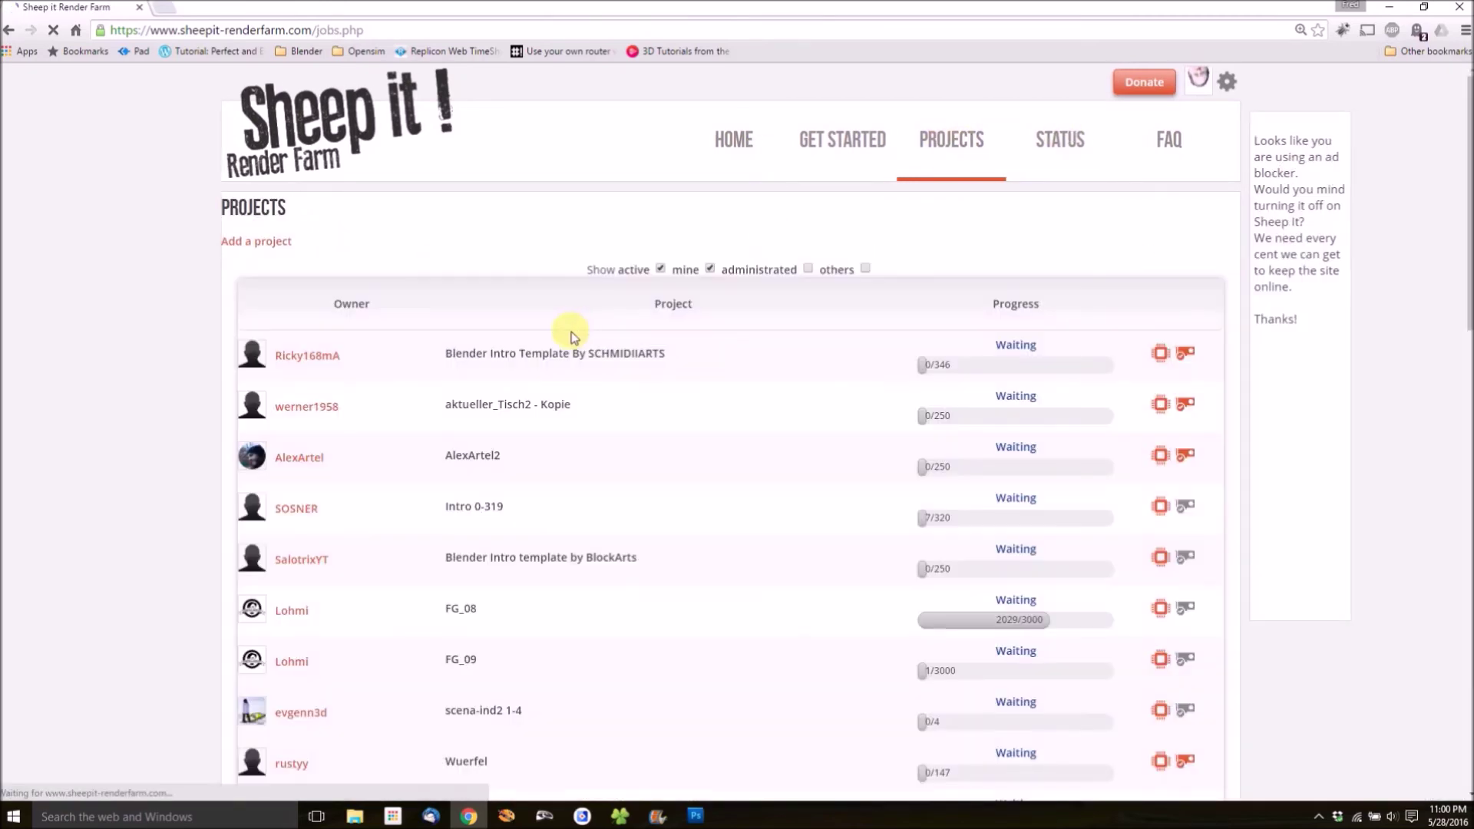
pyautogui.keyDown('shift'); pyautogui.click(253, 241); pyautogui.keyUp('shift')
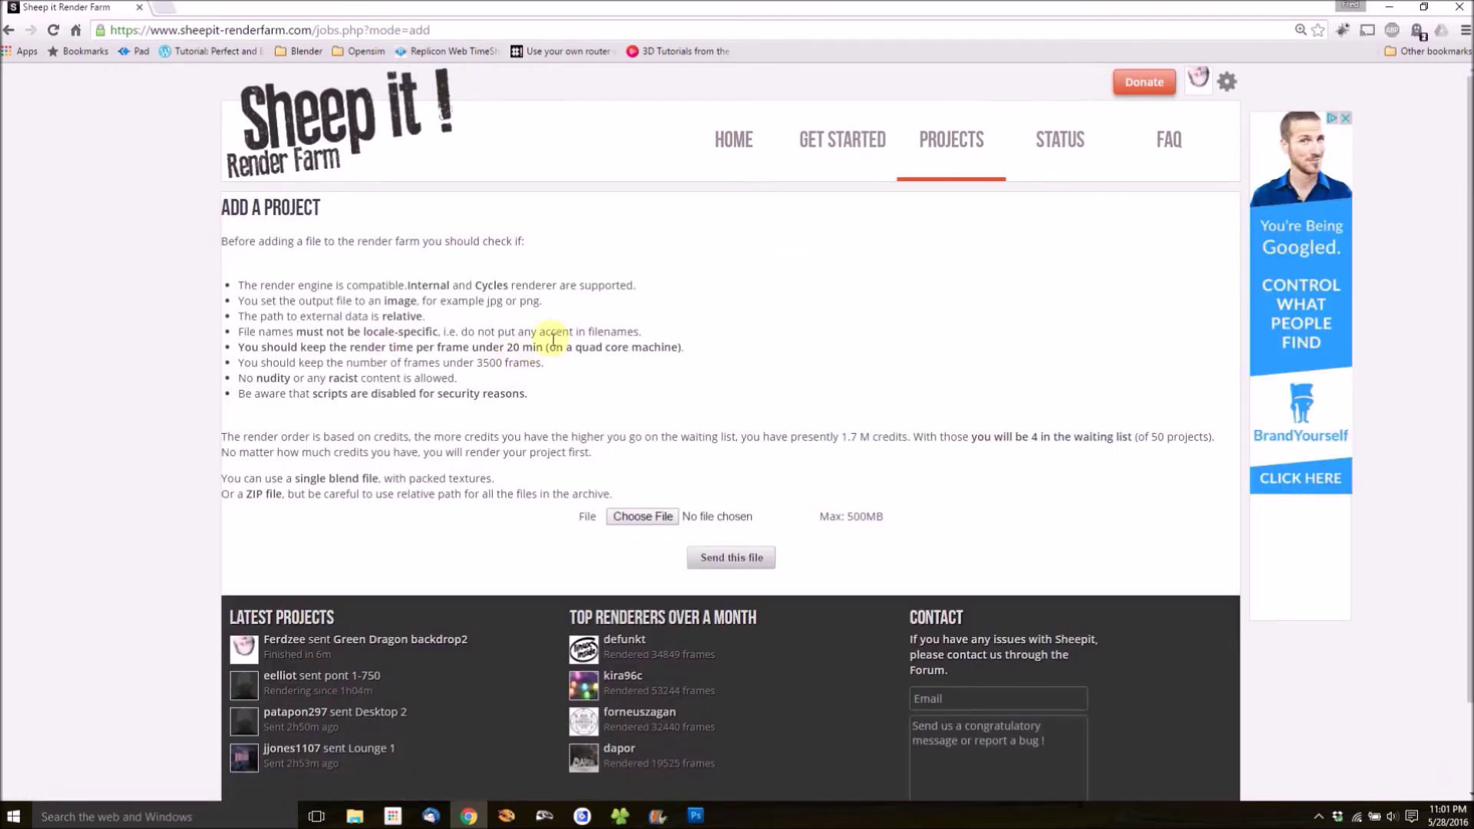
pyautogui.keyDown('shift'); pyautogui.moveTo(506, 348); pyautogui.dragTo(544, 348); pyautogui.keyUp('shift')
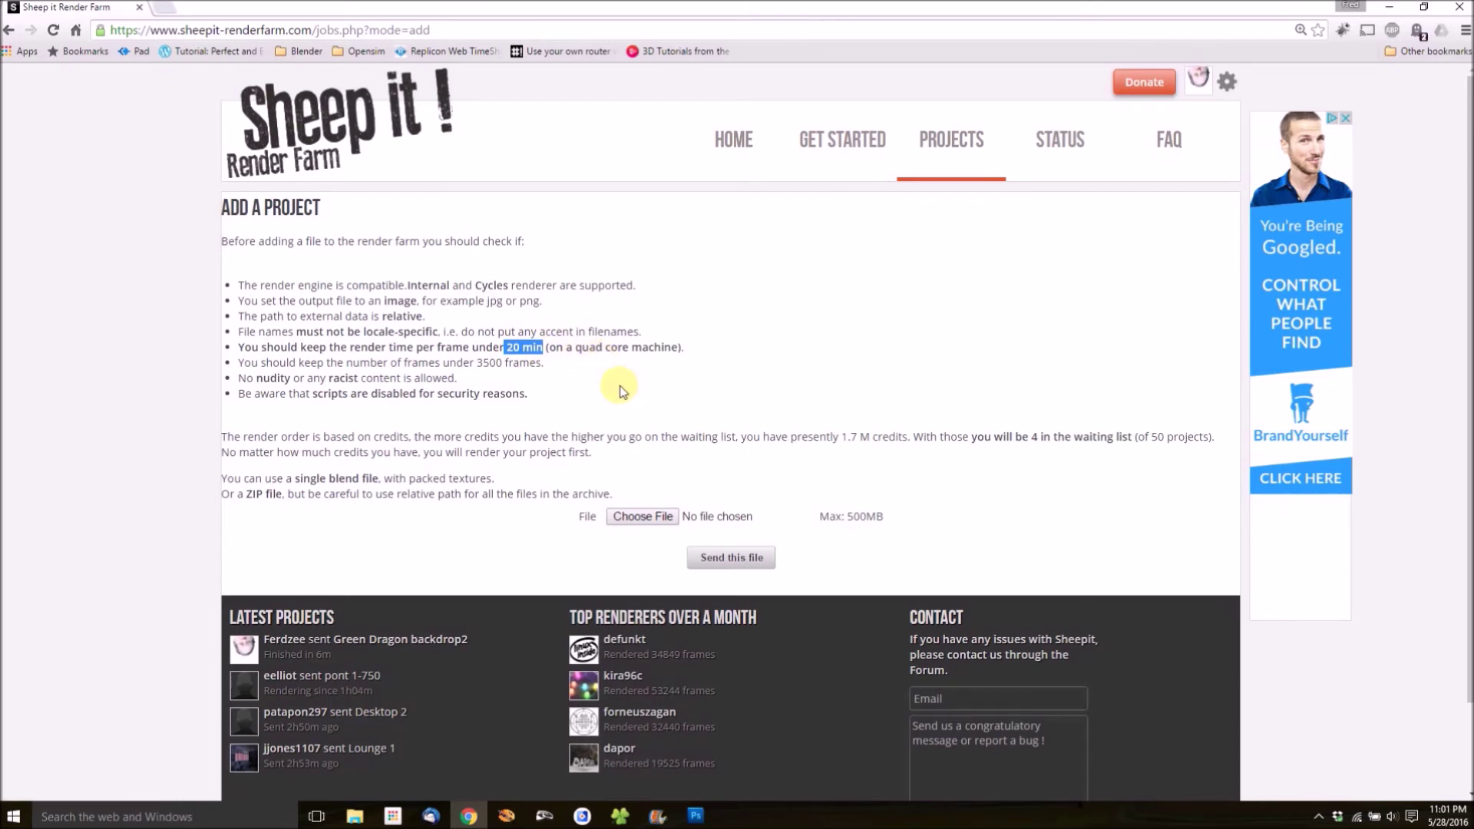
# Choose Green Dragon backdrop2.blend as the project file to upload to the render farm.
pyautogui.click(643, 516)
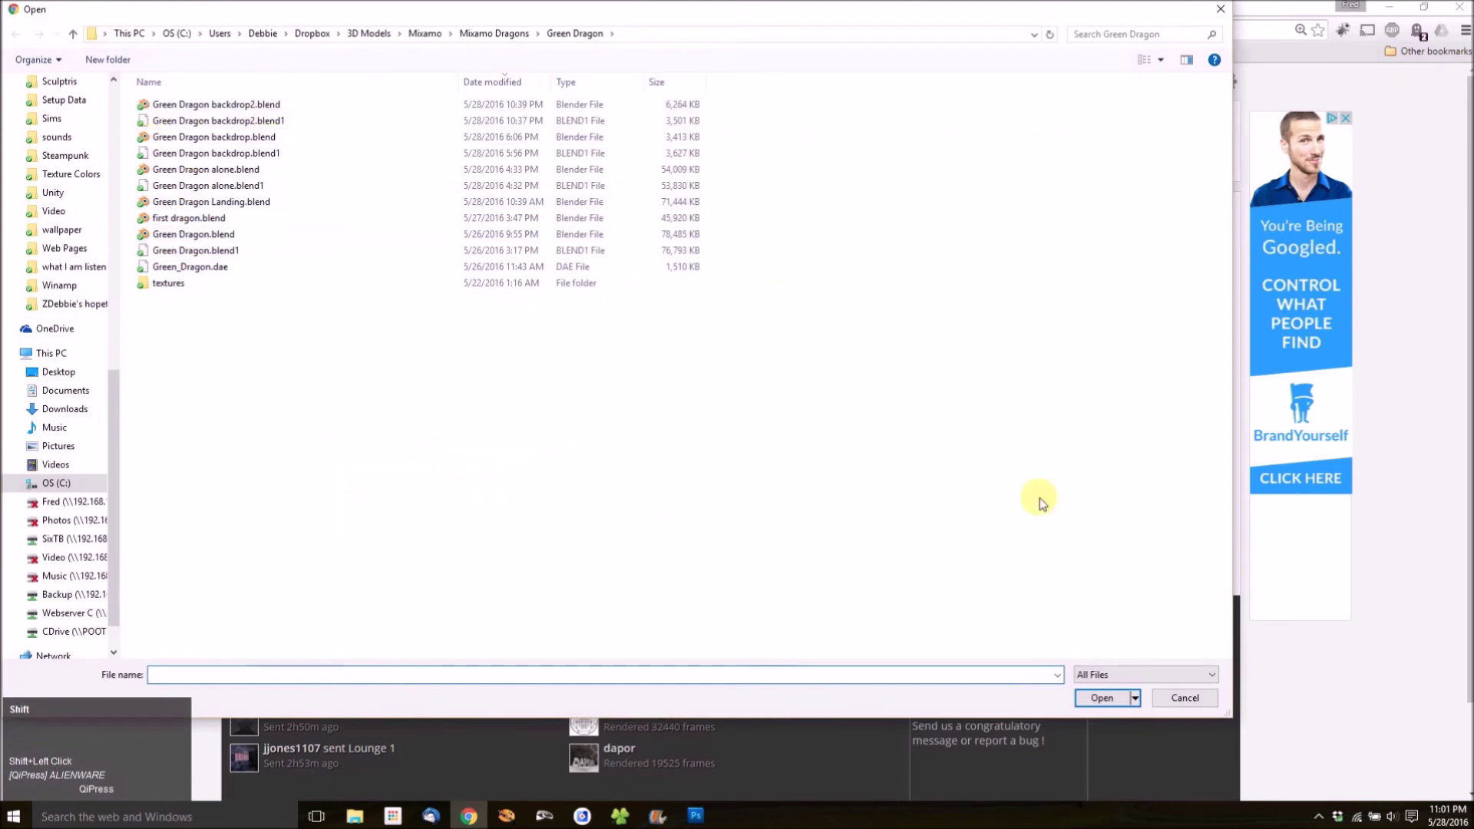
pyautogui.keyDown('shift'); pyautogui.click(1186, 696); pyautogui.keyUp('shift')
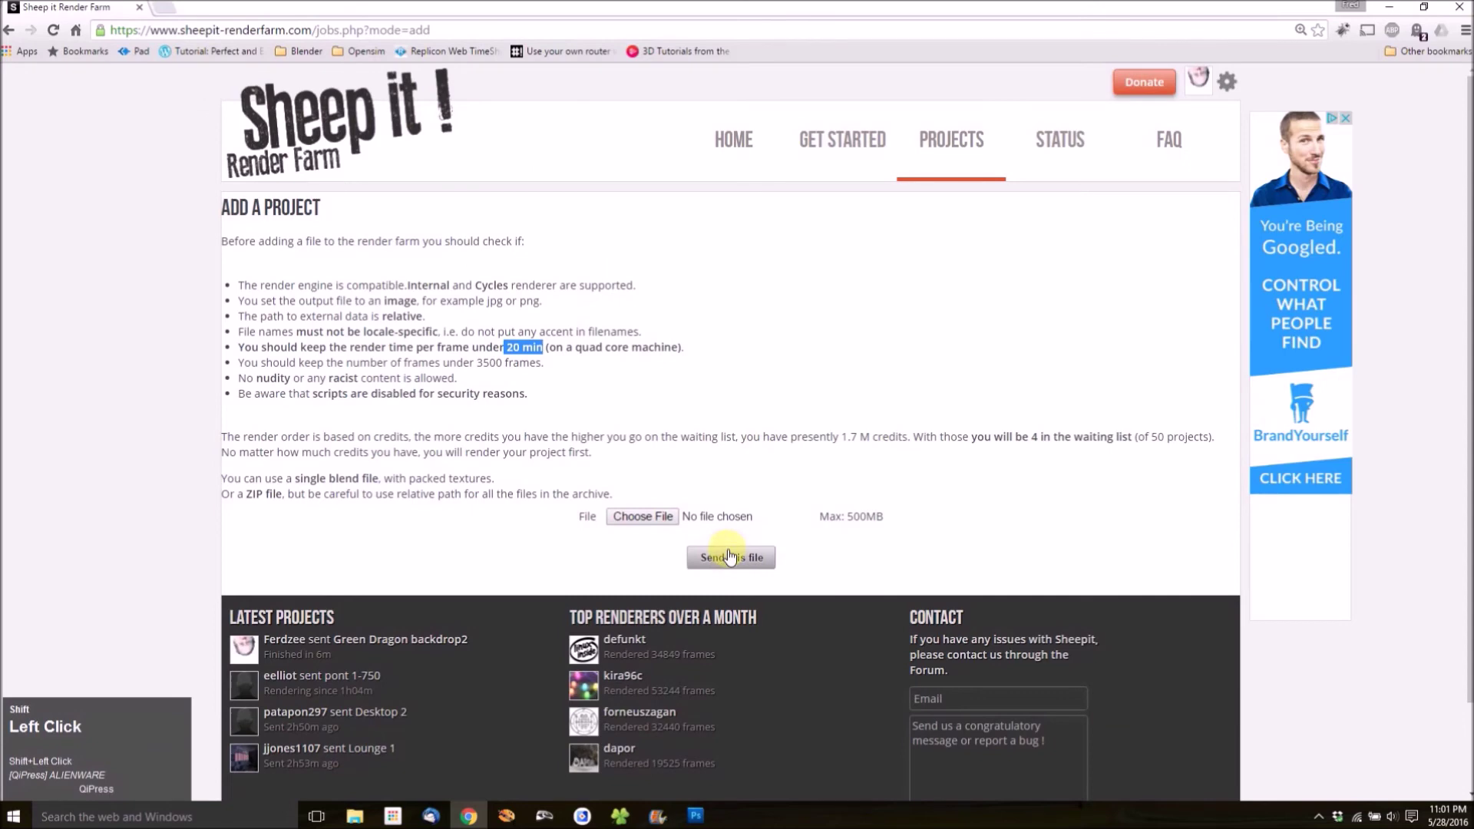
pyautogui.keyDown('shift'); pyautogui.click(644, 518); pyautogui.keyUp('shift')
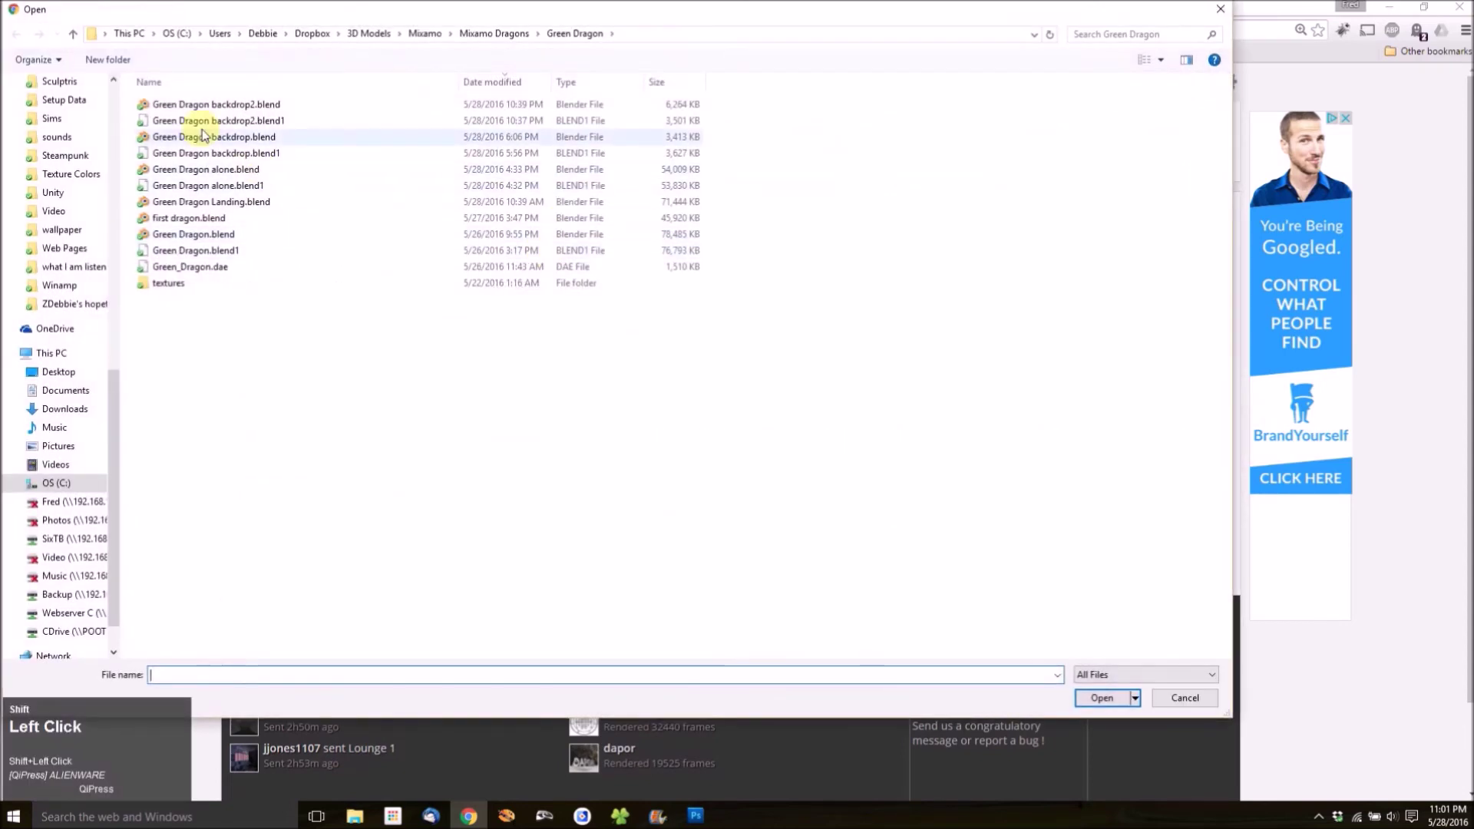
pyautogui.keyDown('shift'); pyautogui.click(192, 105); pyautogui.keyUp('shift')
pyautogui.keyDown('shift'); pyautogui.click(1102, 697); pyautogui.keyUp('shift')
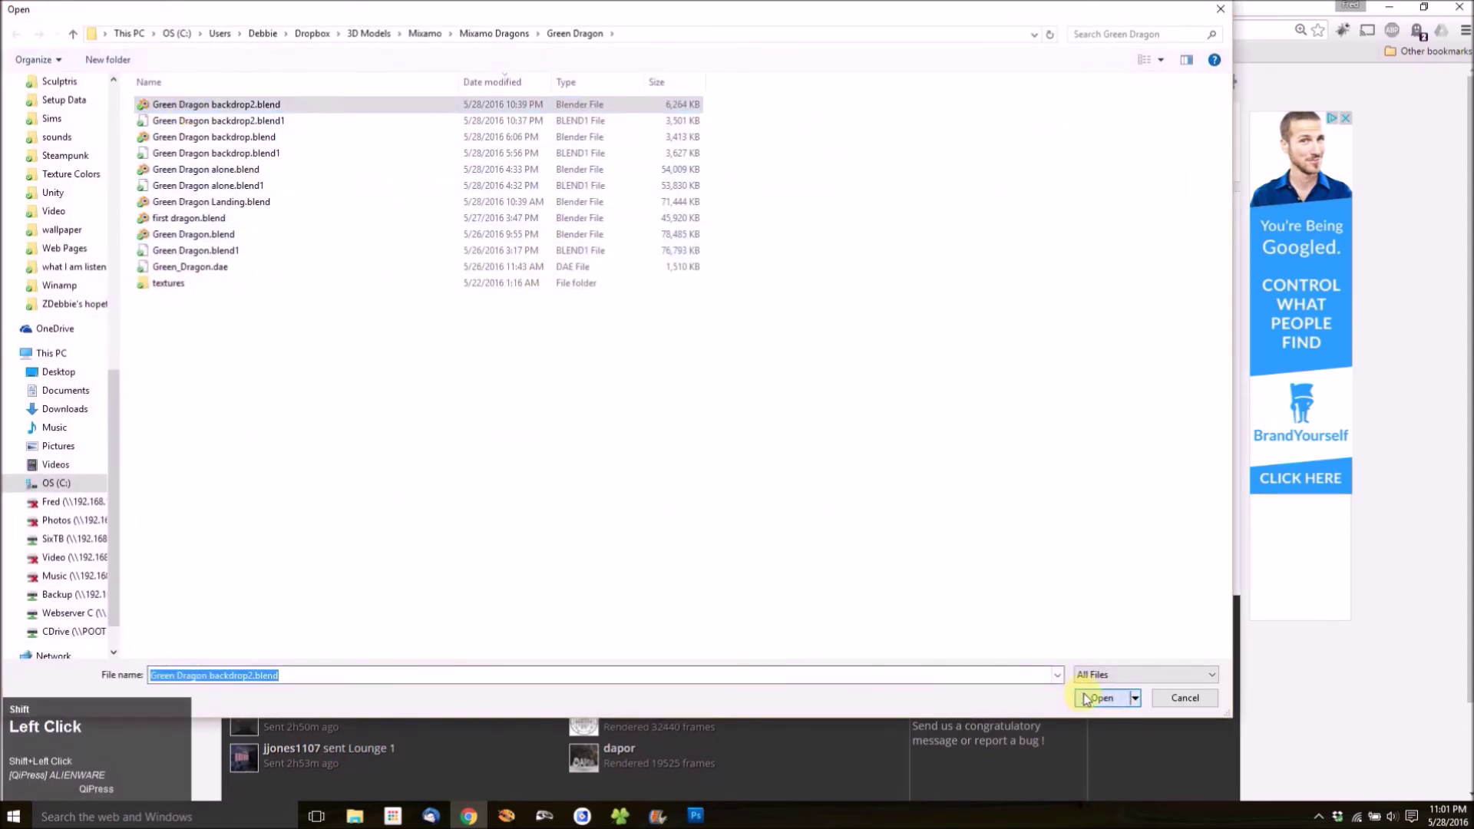
# Submit the chosen file to the render farm and open the administration page of the Green Dragon backdrop2 project.
pyautogui.click(730, 559)
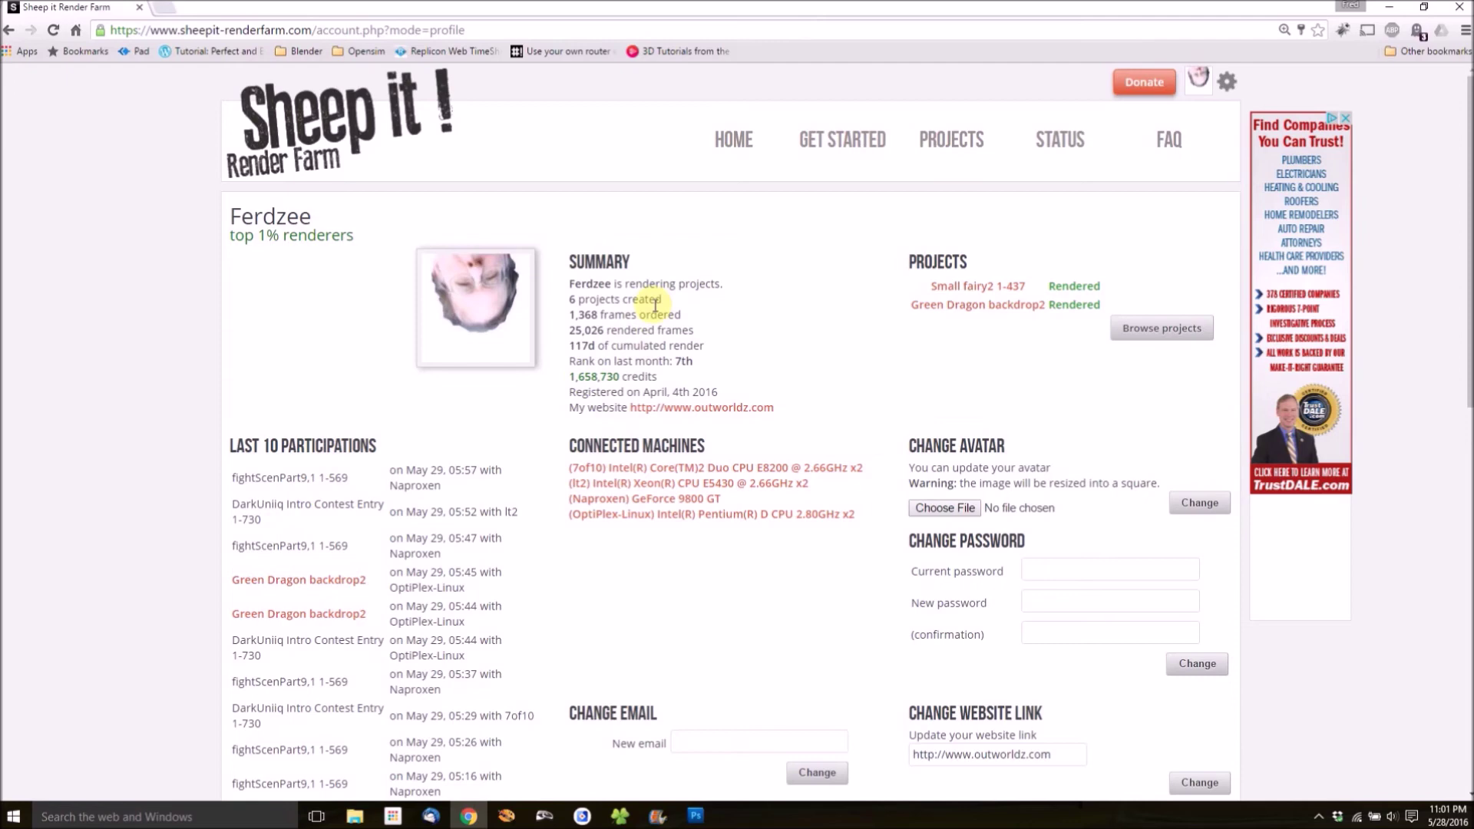
pyautogui.keyDown('shift'); pyautogui.click(958, 311); pyautogui.keyUp('shift')
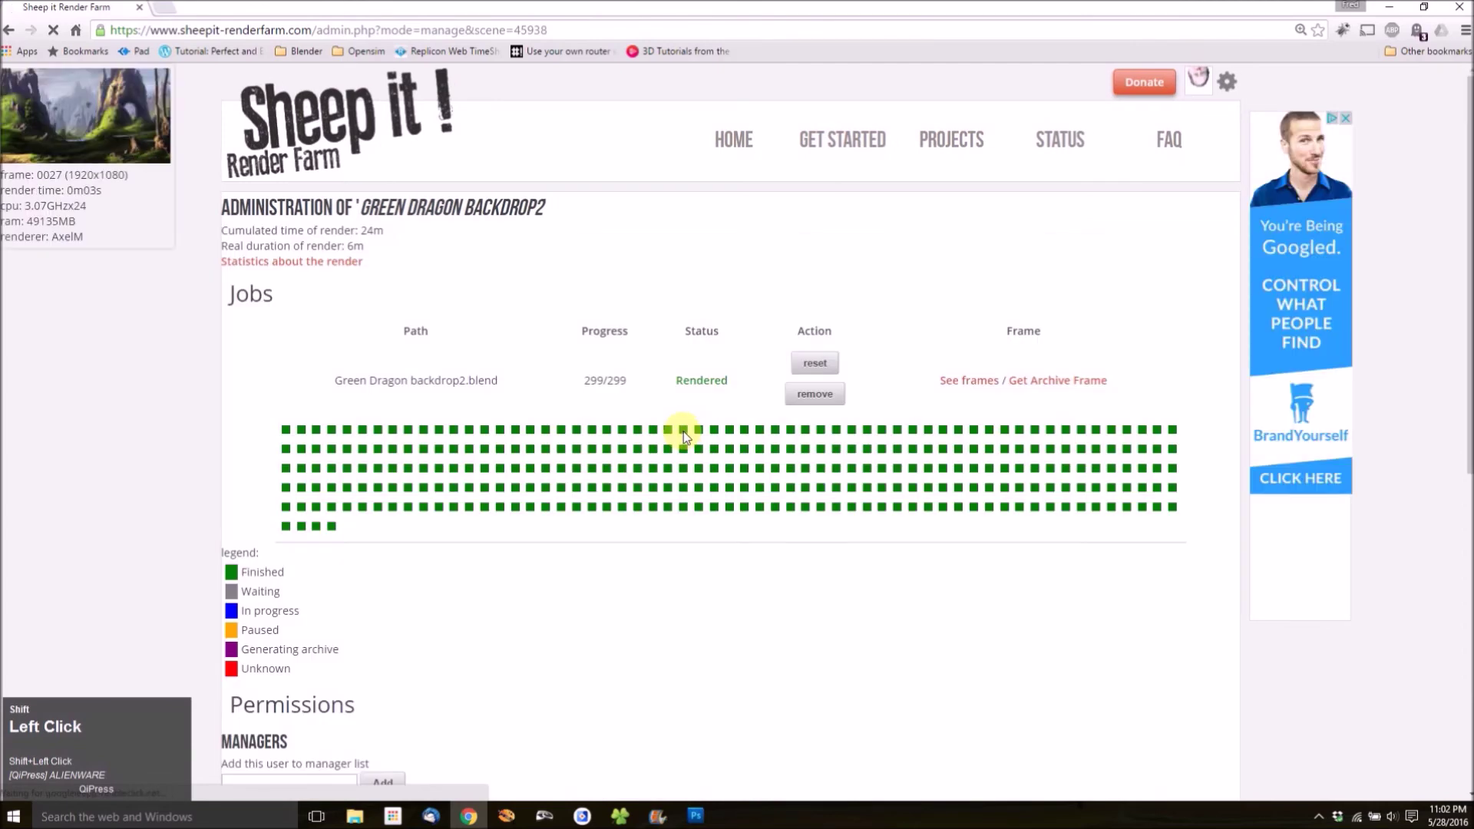
pyautogui.keyDown('shift'); pyautogui.scroll(-1, 438, 427); pyautogui.keyUp('shift')
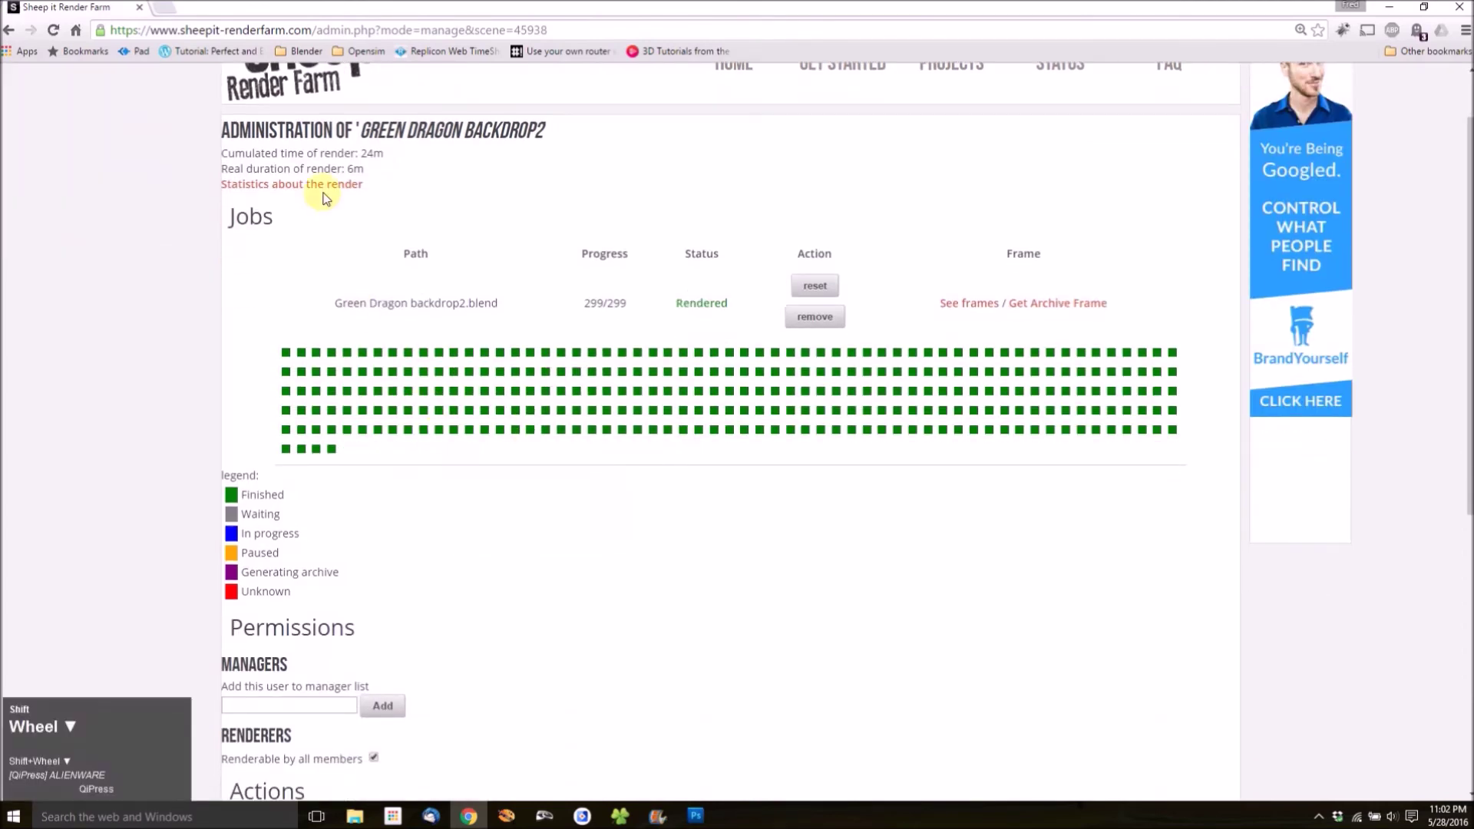
# Examine the project's render statistics, checking the frame progression graph and the chart of each renderer's share.
pyautogui.click(323, 193)
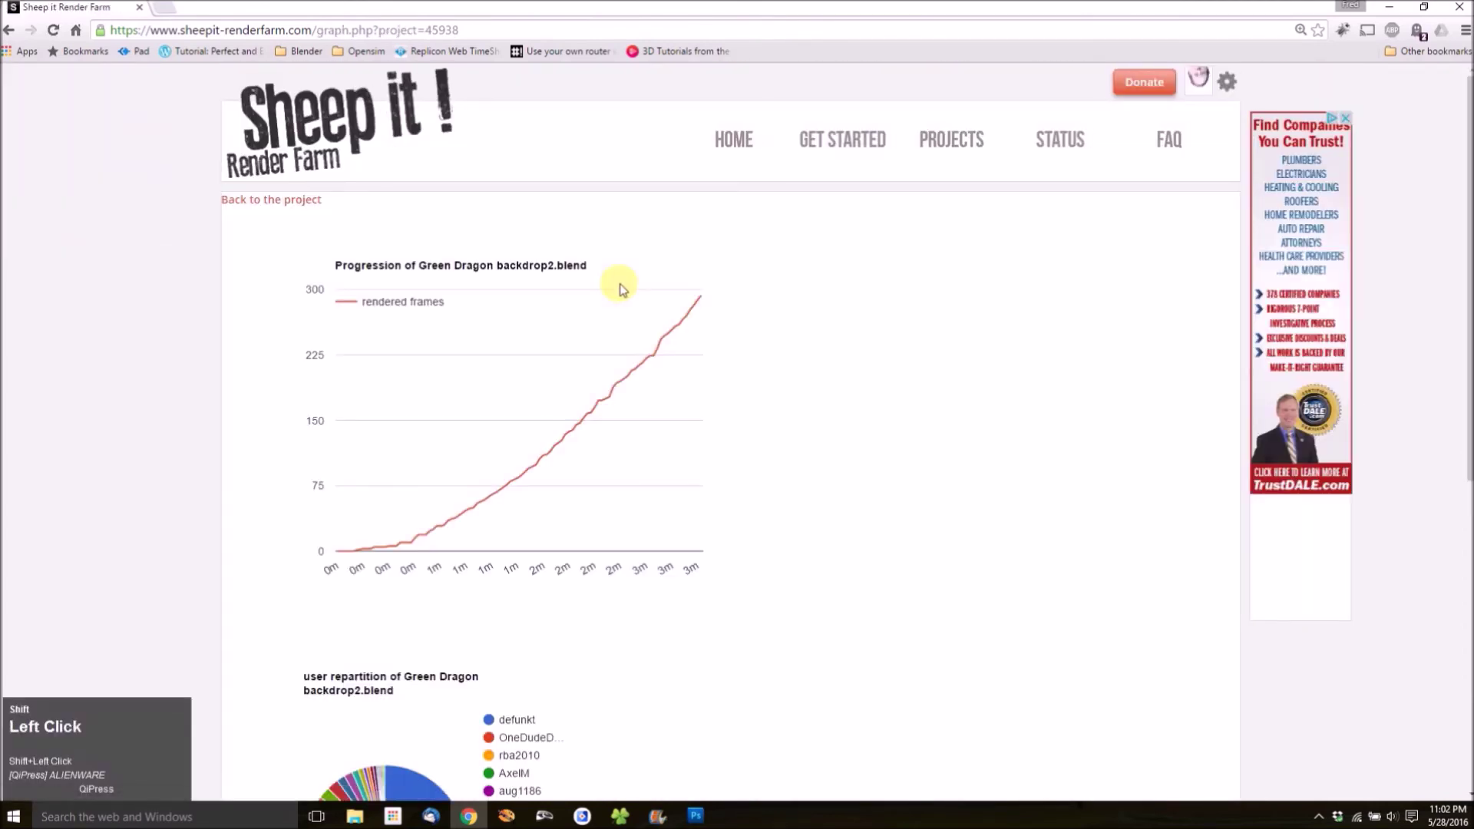
pyautogui.moveTo(695, 318)
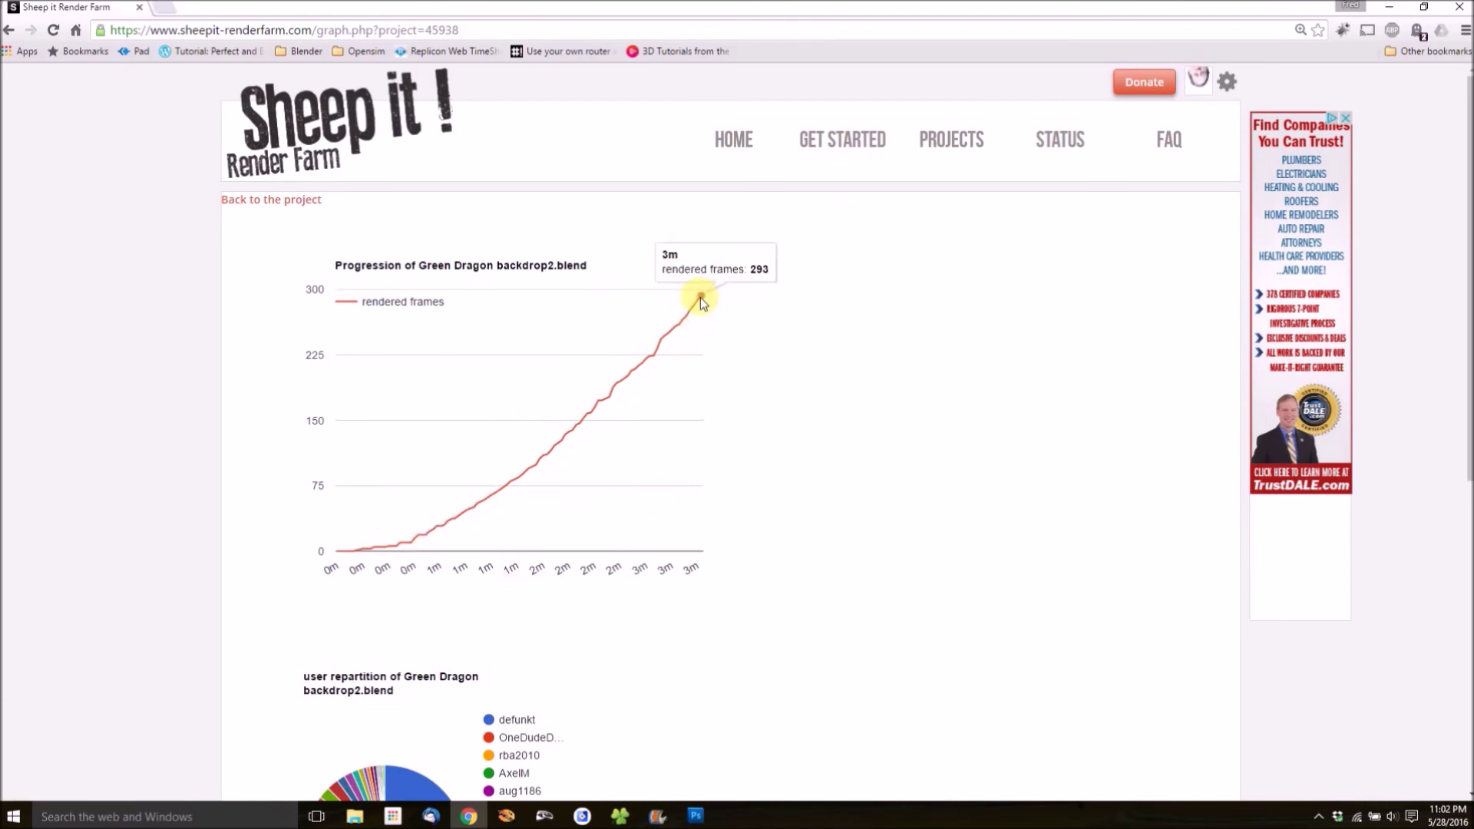
pyautogui.keyDown('shift'); pyautogui.scroll(-6, 736, 433); pyautogui.keyUp('shift')
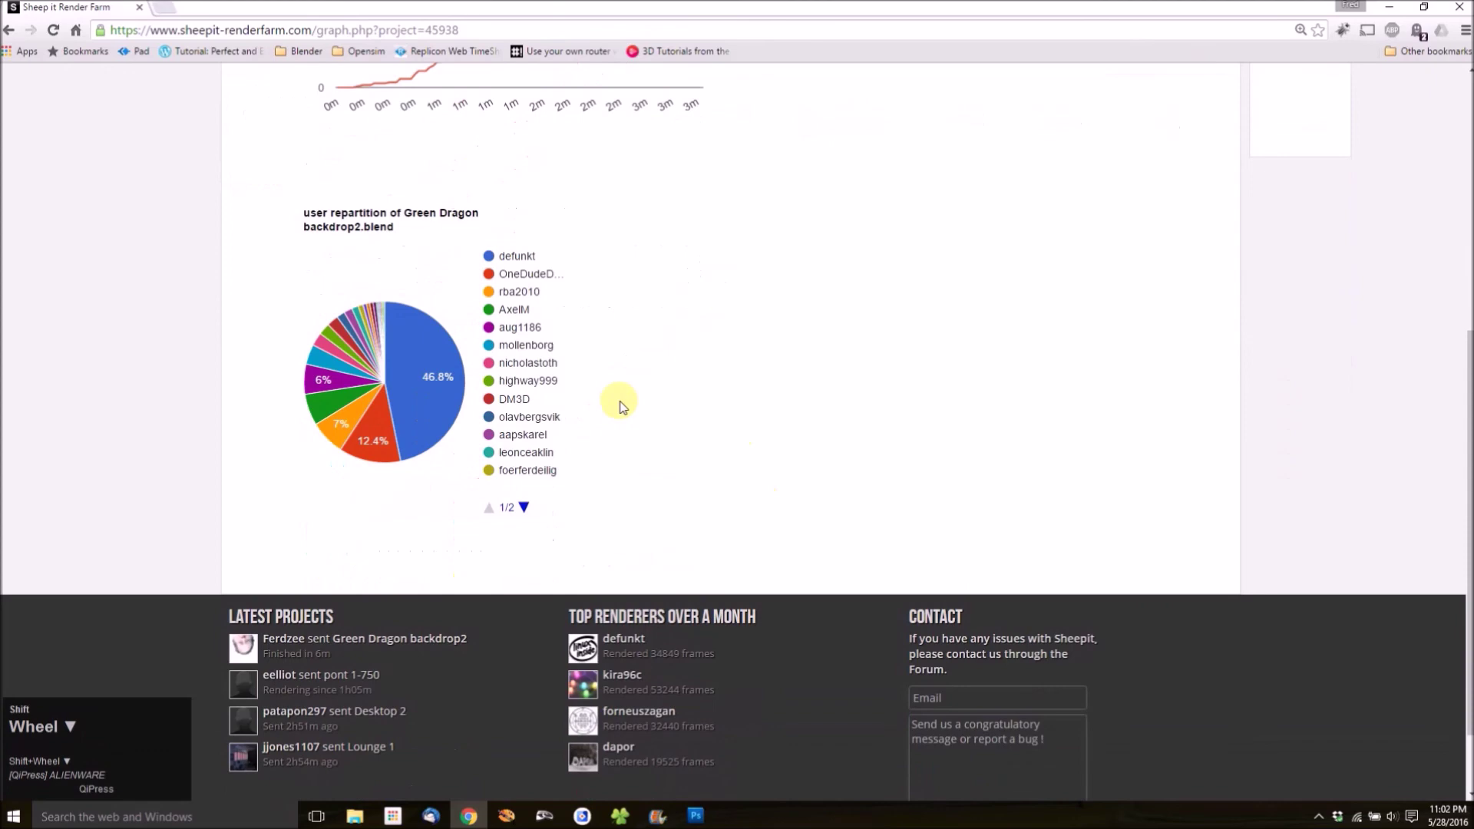
pyautogui.moveTo(406, 359)
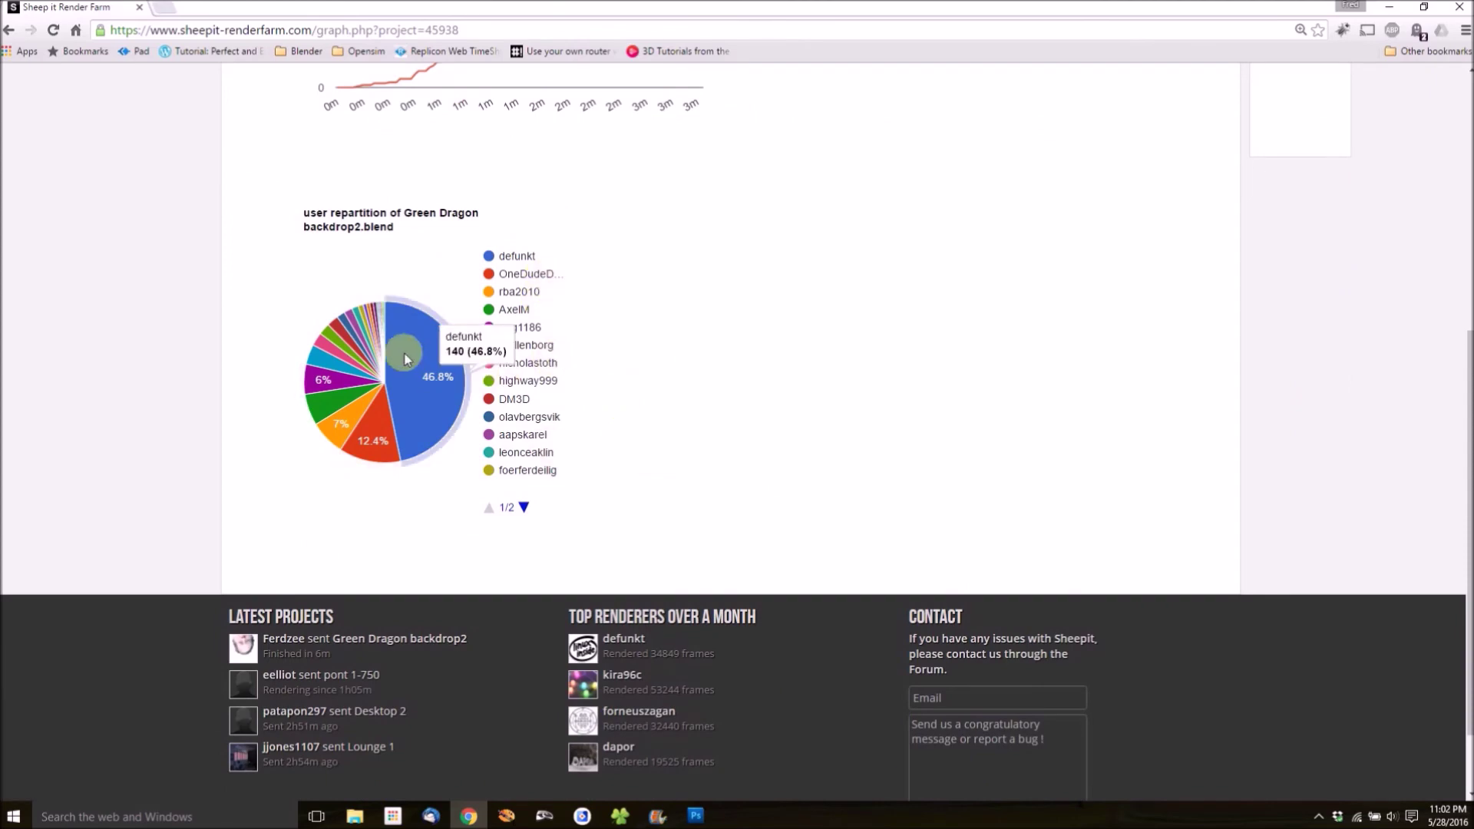
pyautogui.keyDown('shift'); pyautogui.scroll(4, 668, 406); pyautogui.keyUp('shift')
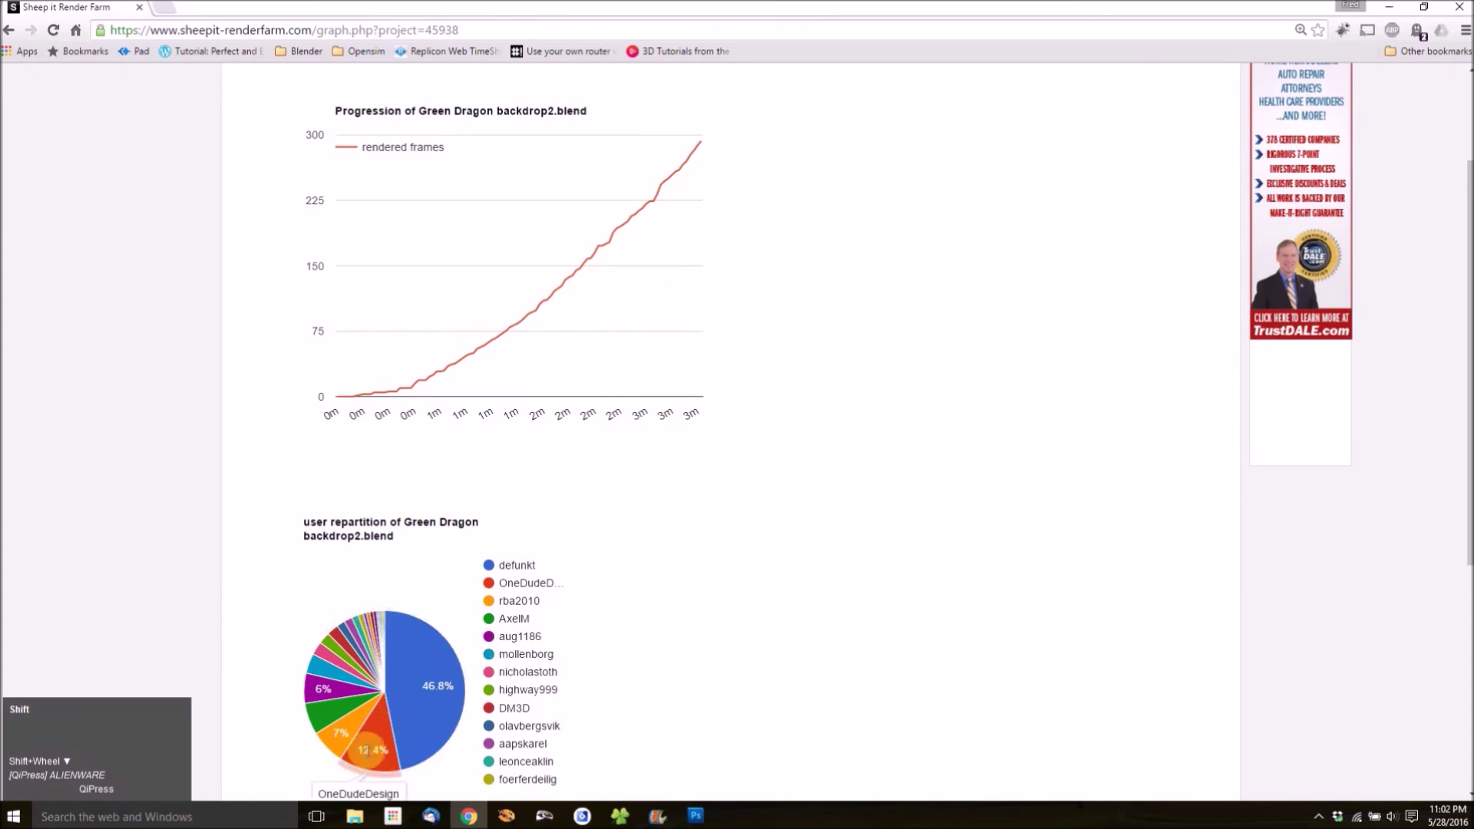
pyautogui.keyDown('shift'); pyautogui.scroll(2, 726, 567); pyautogui.keyUp('shift')
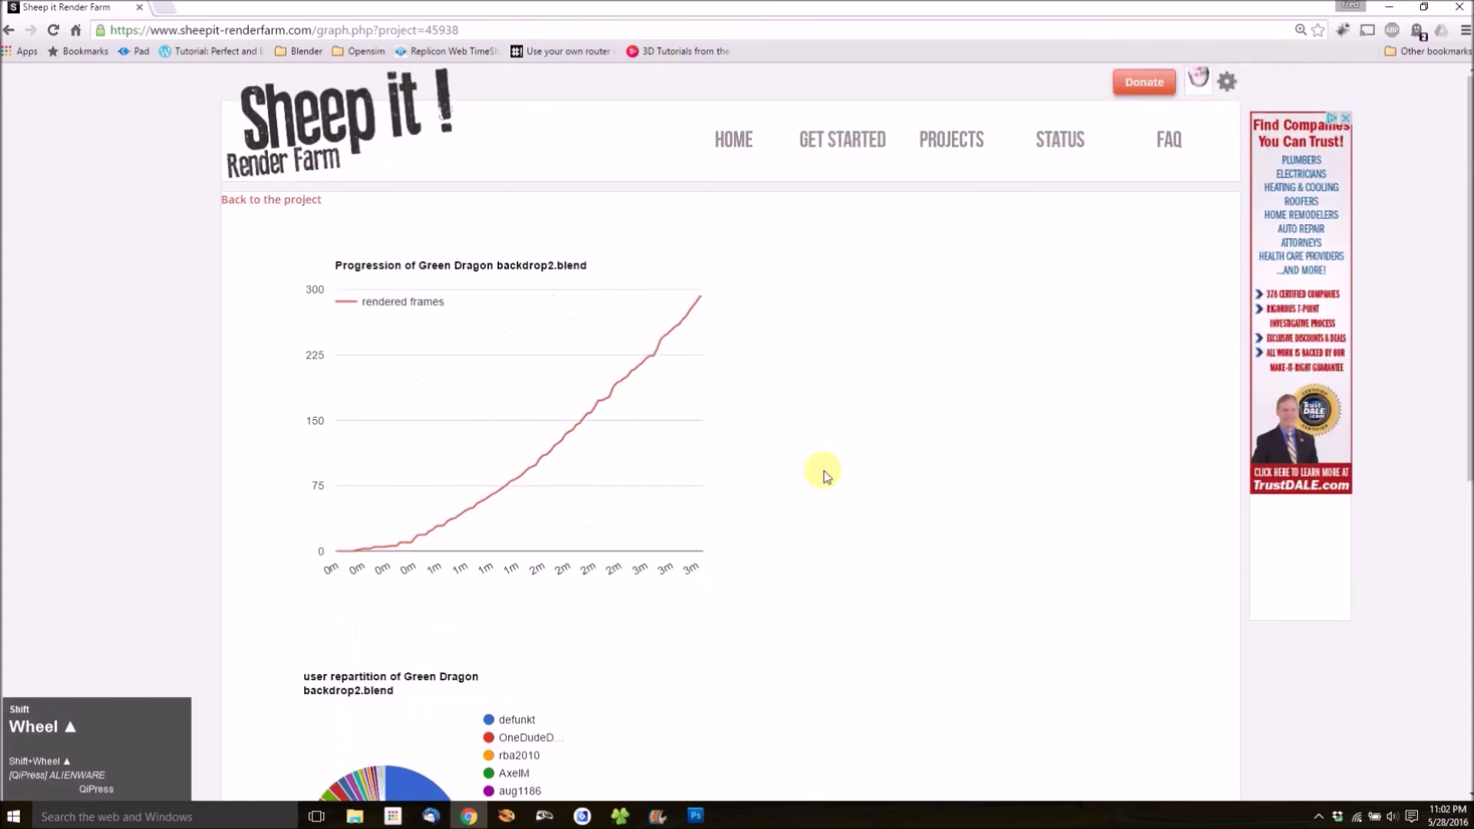
# Return to the project, browse its rendered frames and view one of them enlarged at full size.
pyautogui.keyDown('shift'); pyautogui.click(295, 199); pyautogui.keyUp('shift')
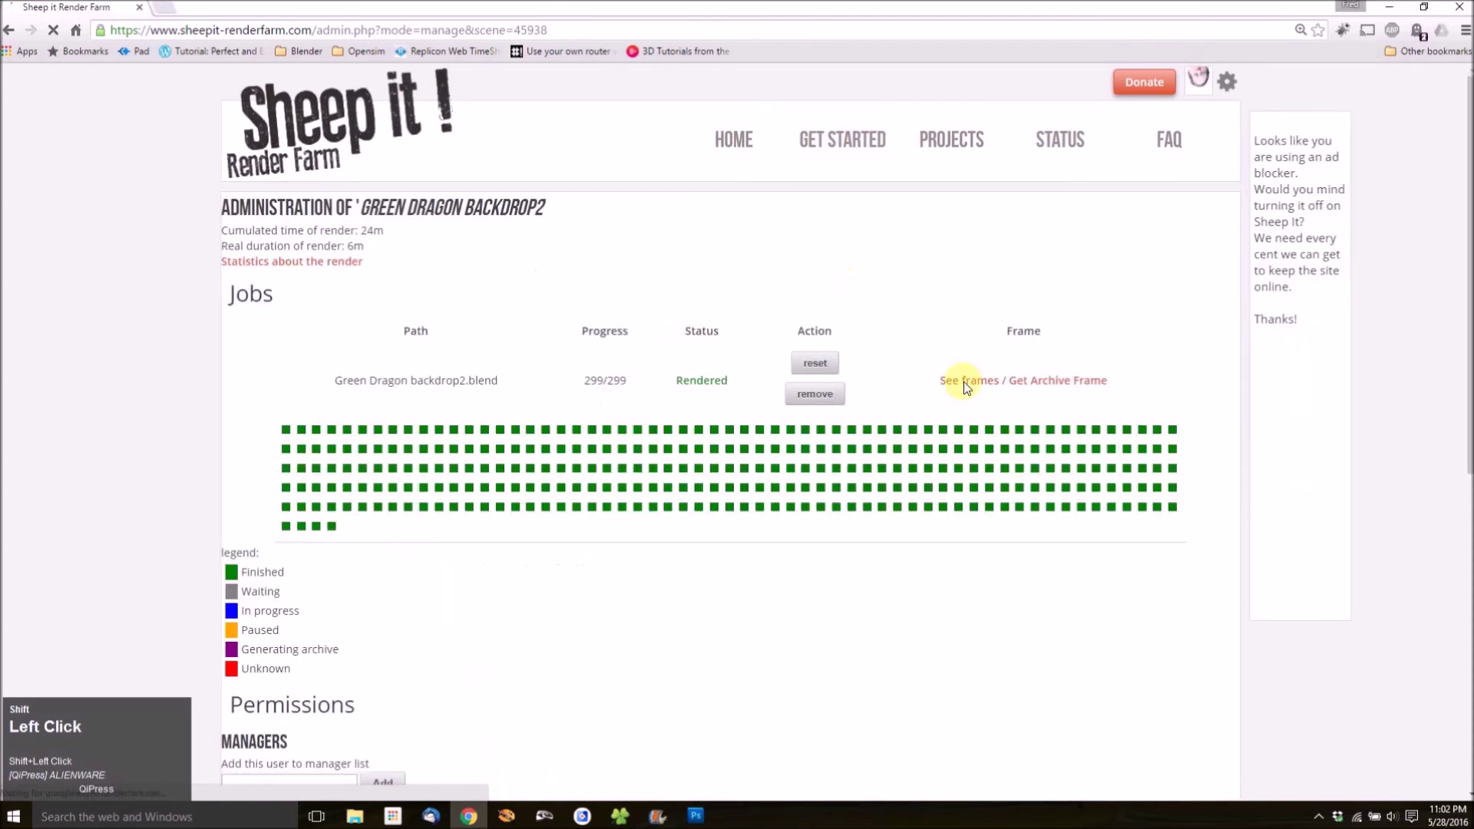
pyautogui.click(977, 386)
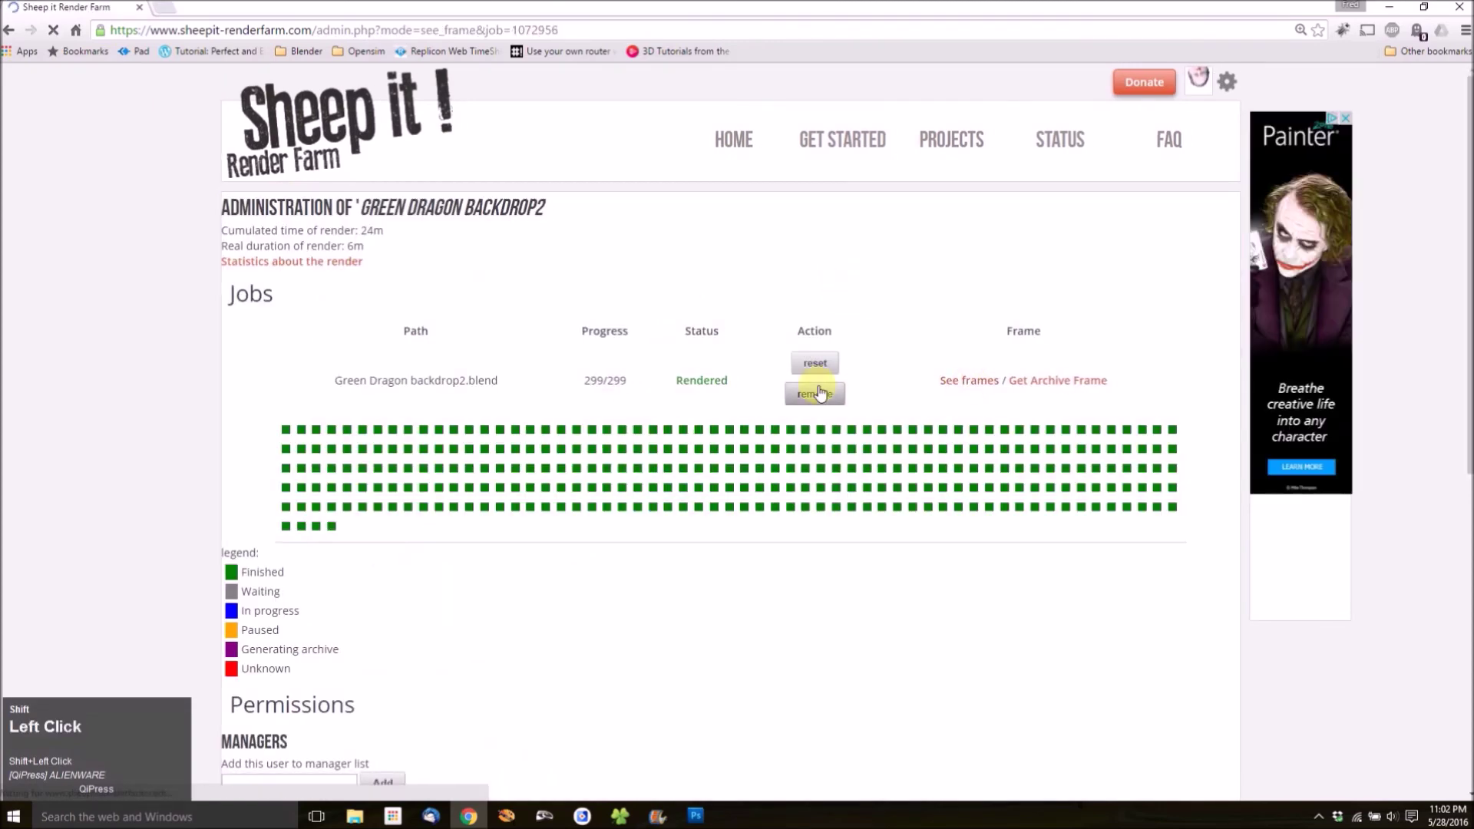
pyautogui.keyDown('shift'); pyautogui.scroll(-3, 819, 392); pyautogui.keyUp('shift')
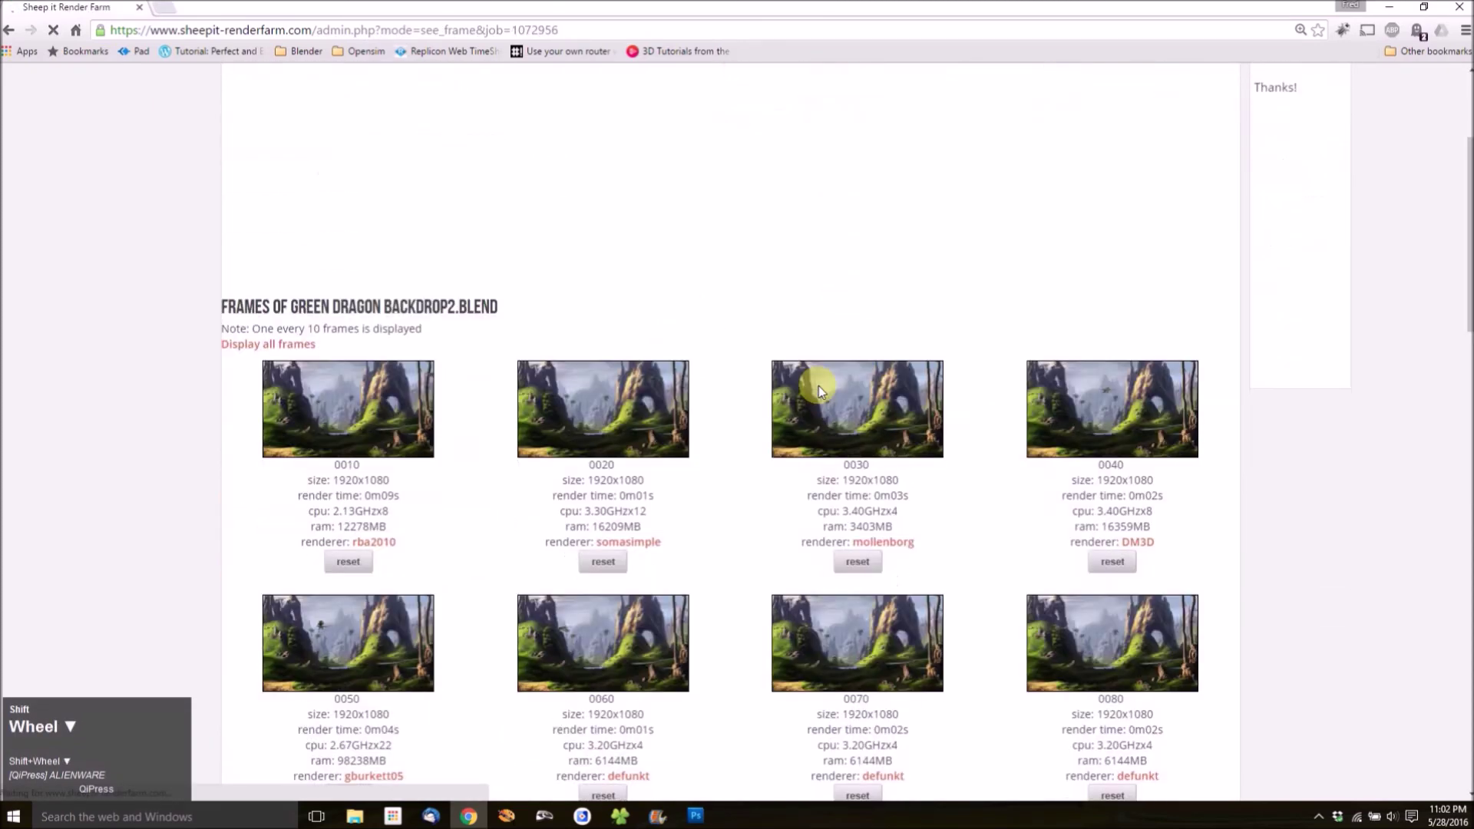
pyautogui.keyDown('shift'); pyautogui.scroll(-5, 818, 392); pyautogui.keyUp('shift')
pyautogui.keyDown('shift'); pyautogui.click(858, 414); pyautogui.keyUp('shift')
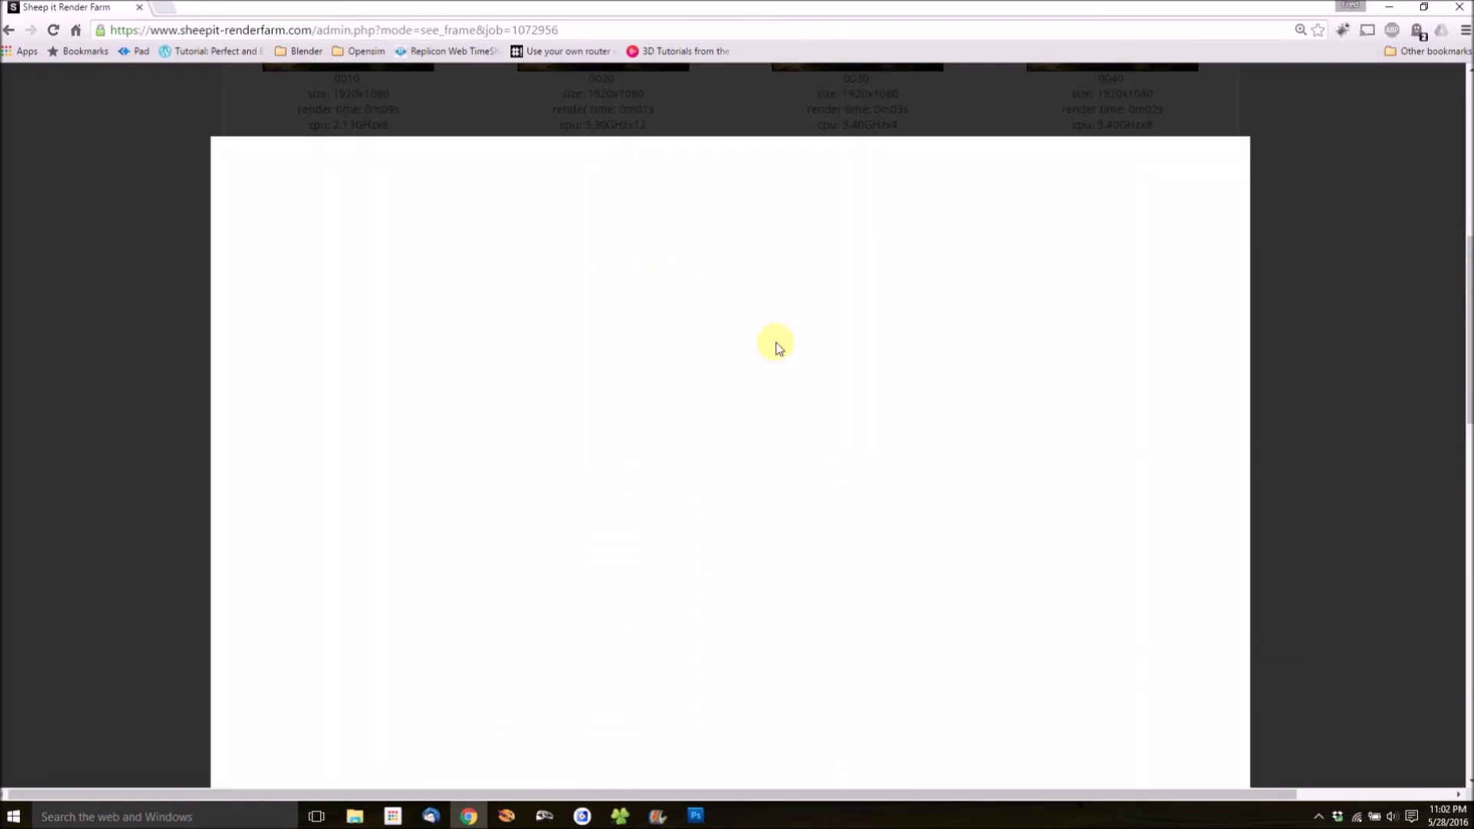
pyautogui.keyDown('shift'); pyautogui.scroll(-2, 777, 349); pyautogui.keyUp('shift')
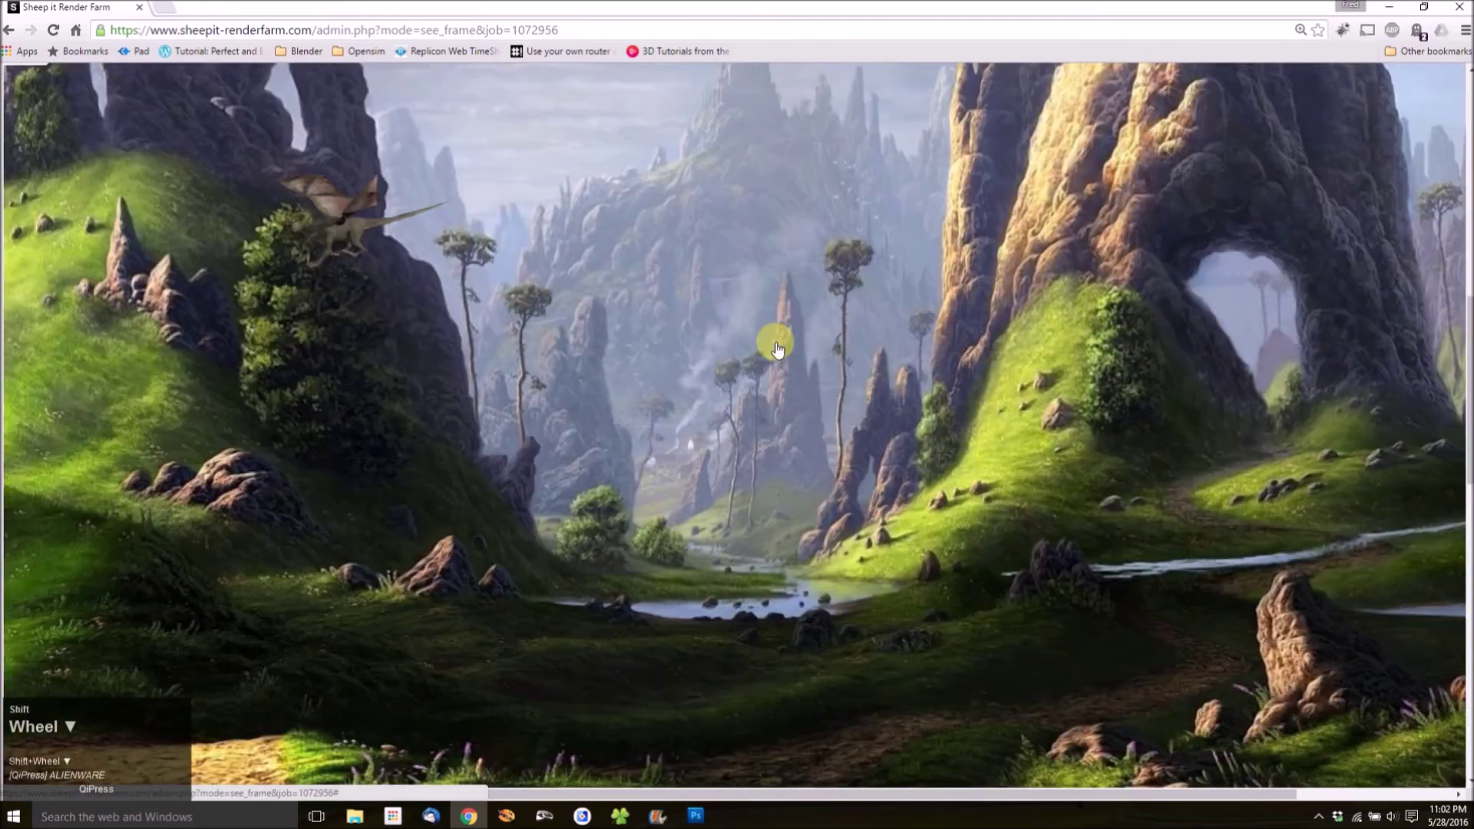
pyautogui.keyDown('shift'); pyautogui.scroll(-3, 777, 350); pyautogui.keyUp('shift')
pyautogui.scroll(7, 777, 347)
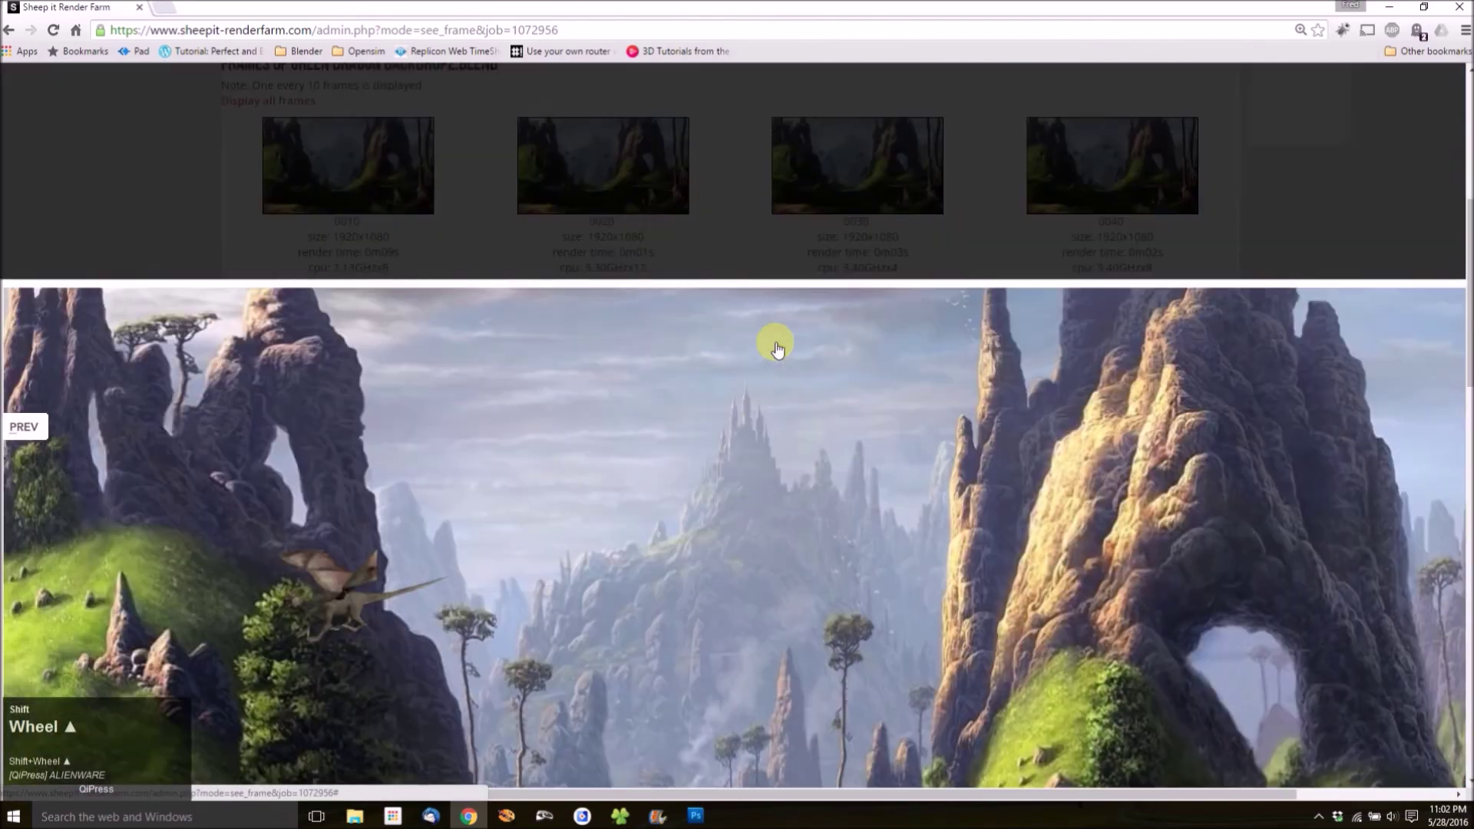
pyautogui.click(1373, 499)
pyautogui.scroll(3, 1028, 292)
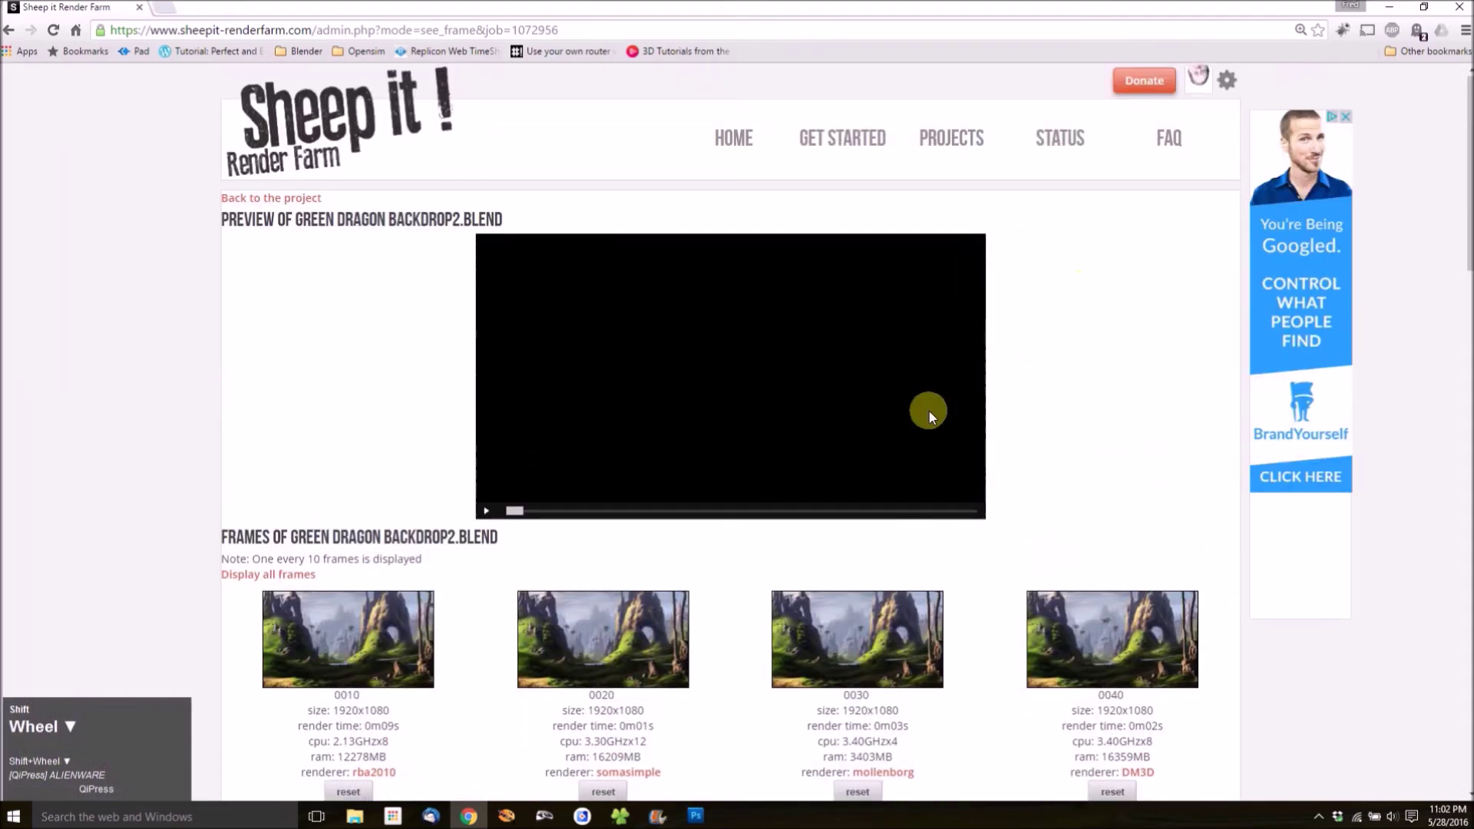
# Play the preview video of Green Dragon backdrop2.blend and return to the project's administration page.
pyautogui.scroll(-5, 931, 412)
pyautogui.scroll(3, 595, 293)
pyautogui.click(486, 358)
pyautogui.scroll(2, 1137, 280)
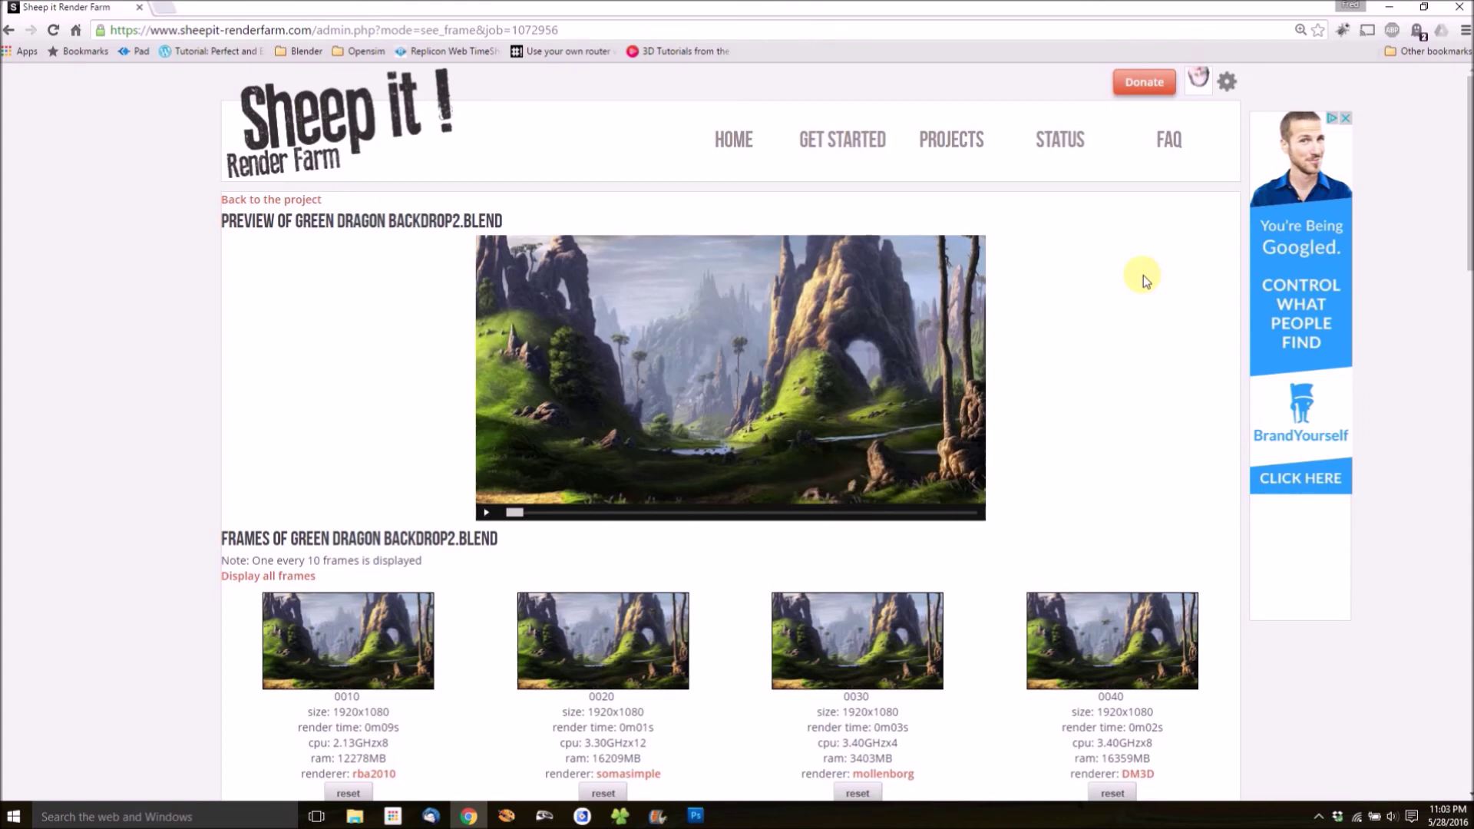
pyautogui.keyDown('shift'); pyautogui.click(1093, 270); pyautogui.keyUp('shift')
pyautogui.keyDown('shift'); pyautogui.click(278, 202); pyautogui.keyUp('shift')
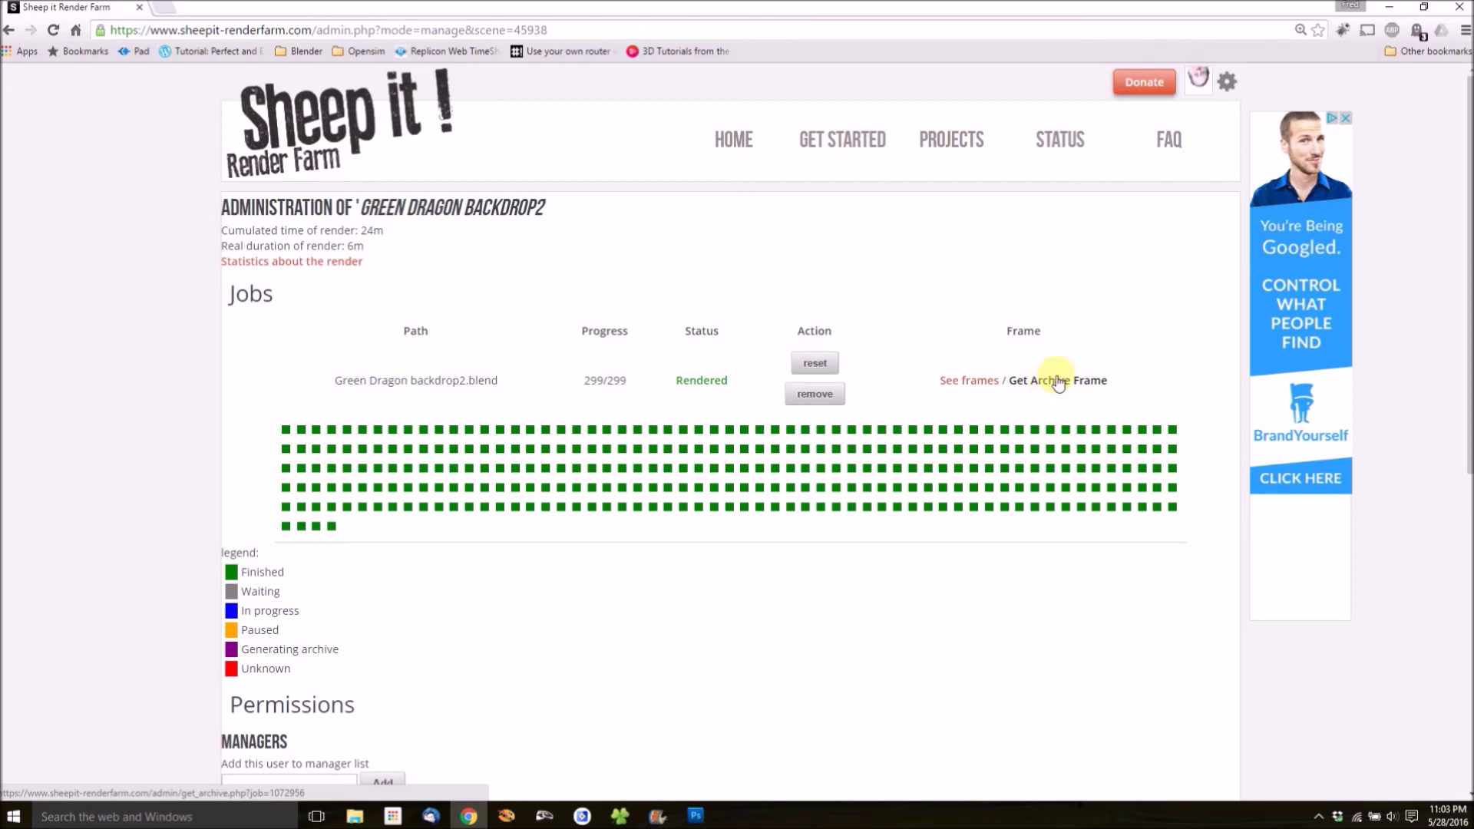
# Switch to Photoshop and browse for a file to open in the Green_Dragon_backdrop2 folder under Downloads.
pyautogui.keyDown('shift'); pyautogui.click(693, 814); pyautogui.keyUp('shift')
pyautogui.keyDown('shift'); pyautogui.scroll(-1, 703, 428); pyautogui.keyUp('shift')
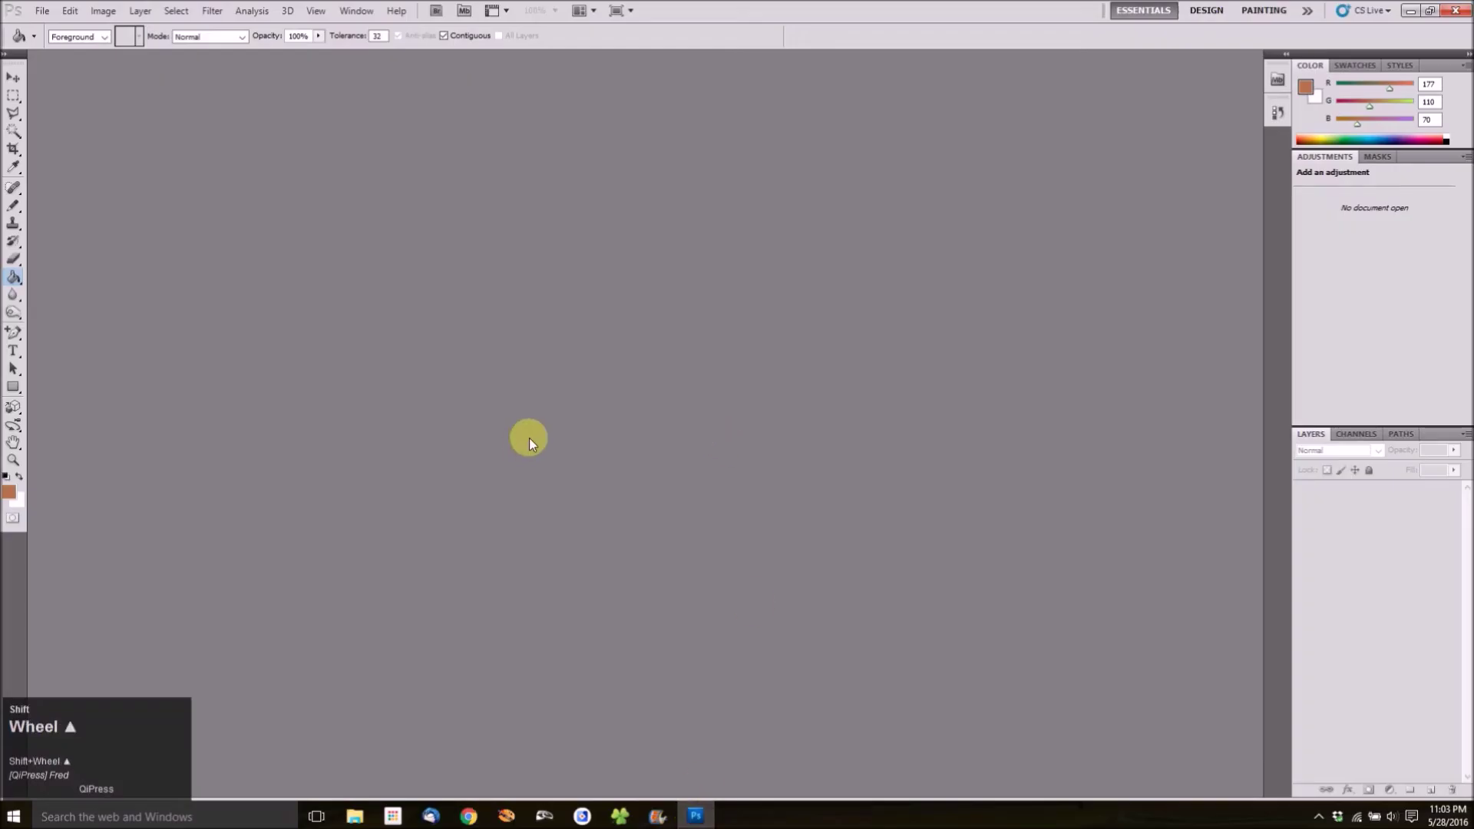
pyautogui.keyDown('shift'); pyautogui.click(45, 17); pyautogui.keyUp('shift')
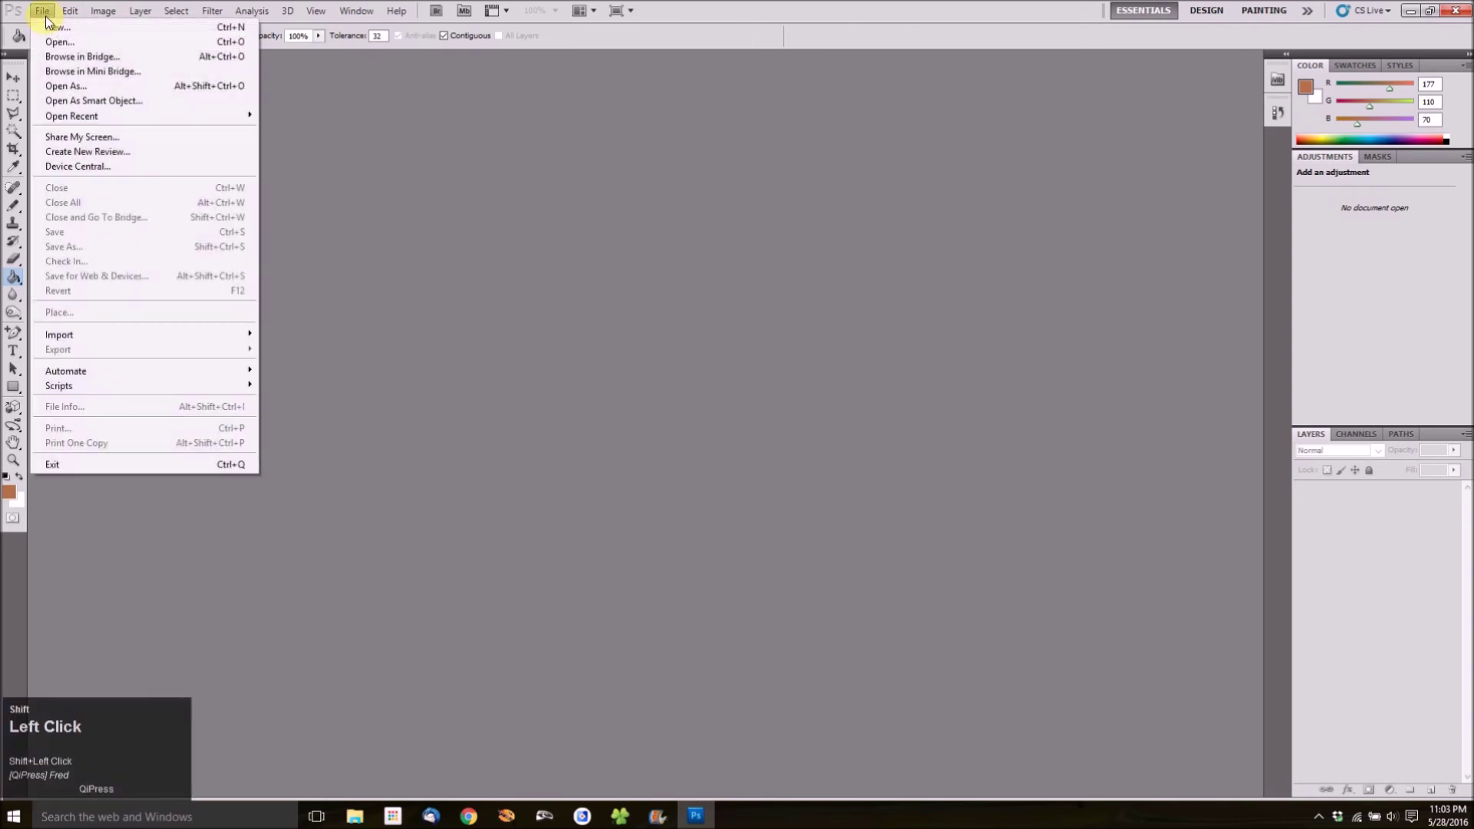
pyautogui.click(60, 41)
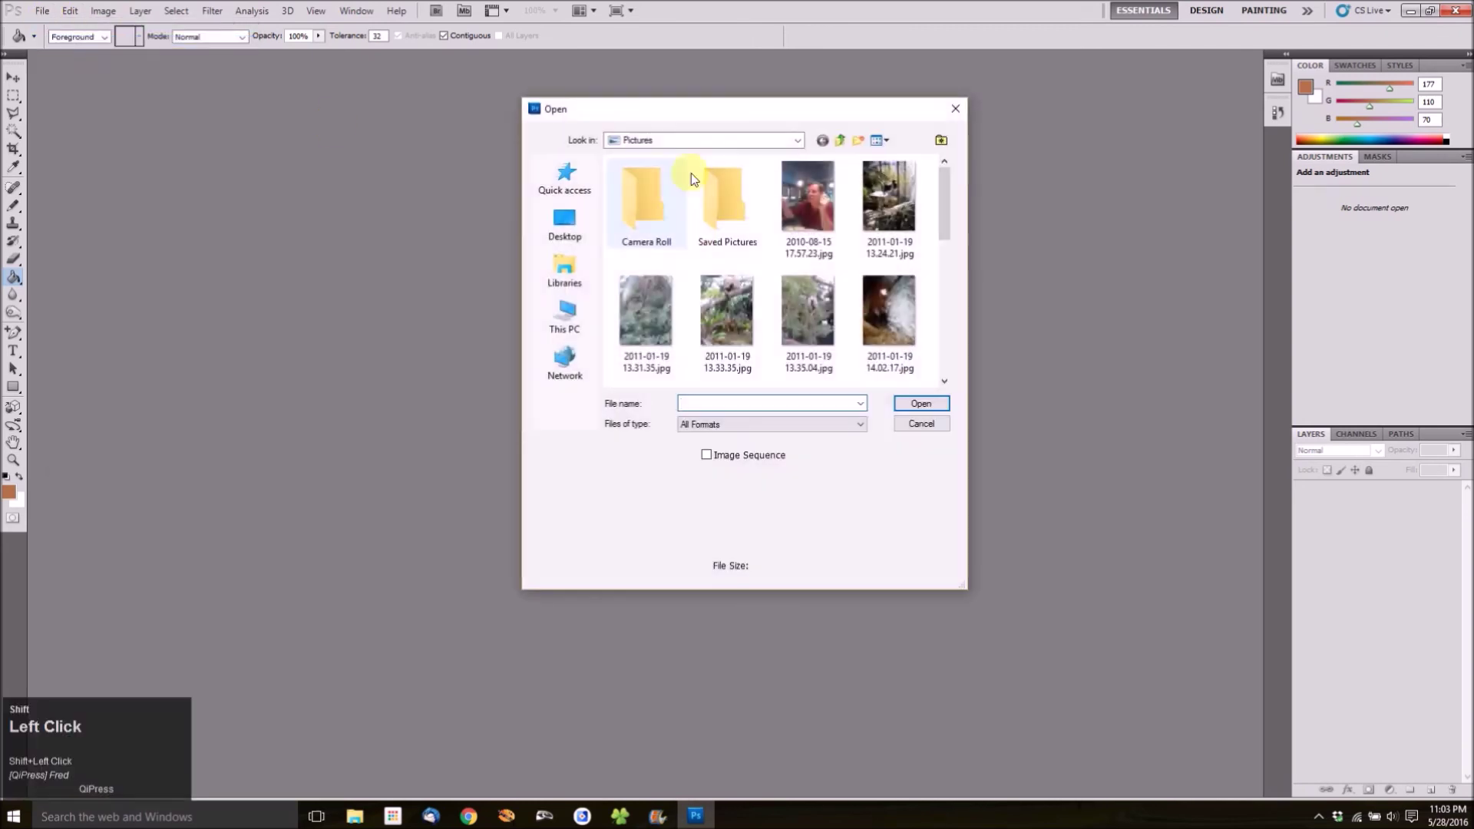
pyautogui.keyDown('shift'); pyautogui.click(839, 141); pyautogui.keyUp('shift')
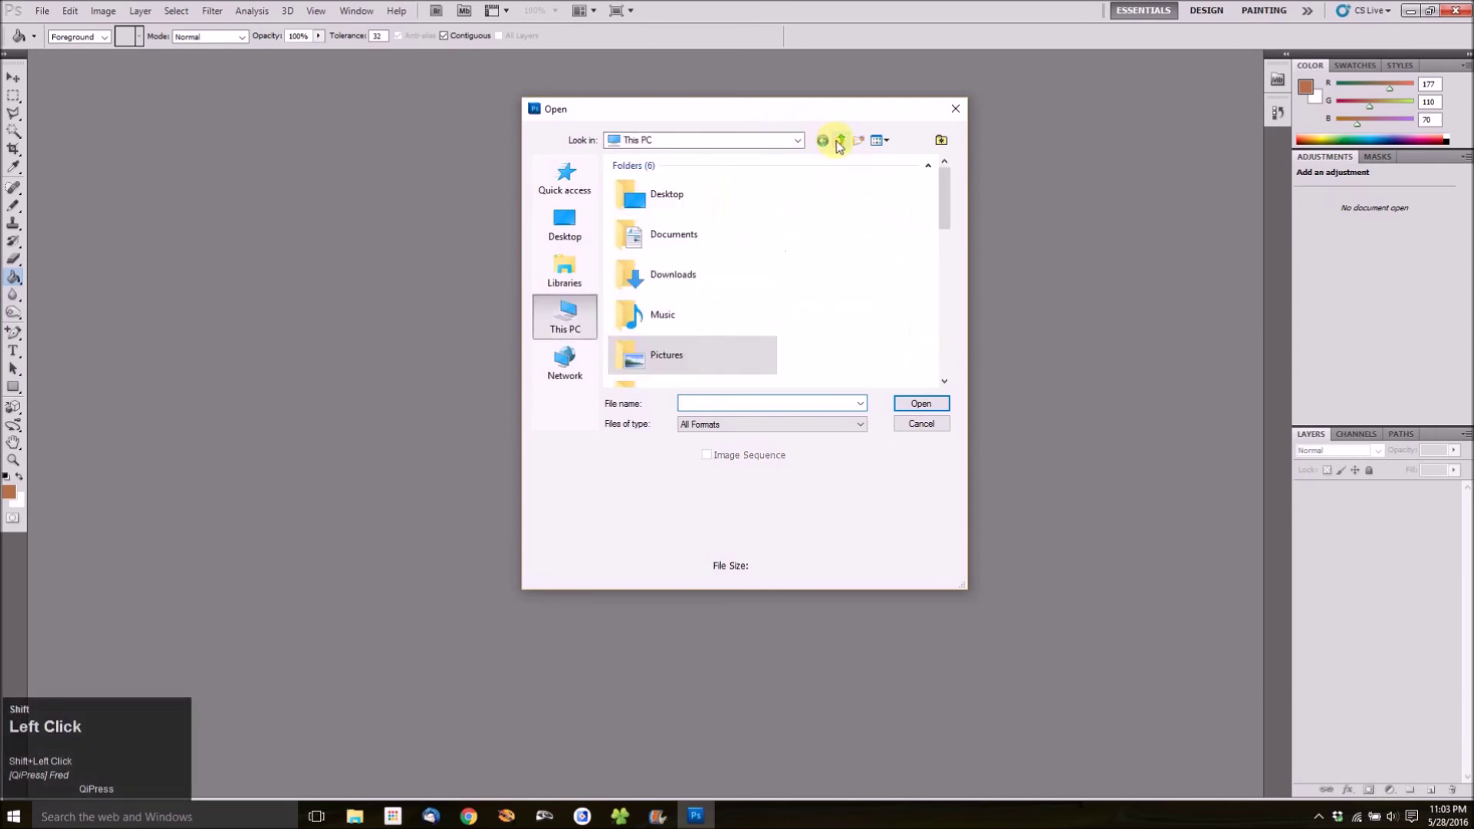
pyautogui.keyDown('shift'); pyautogui.scroll(1, 717, 269); pyautogui.keyUp('shift')
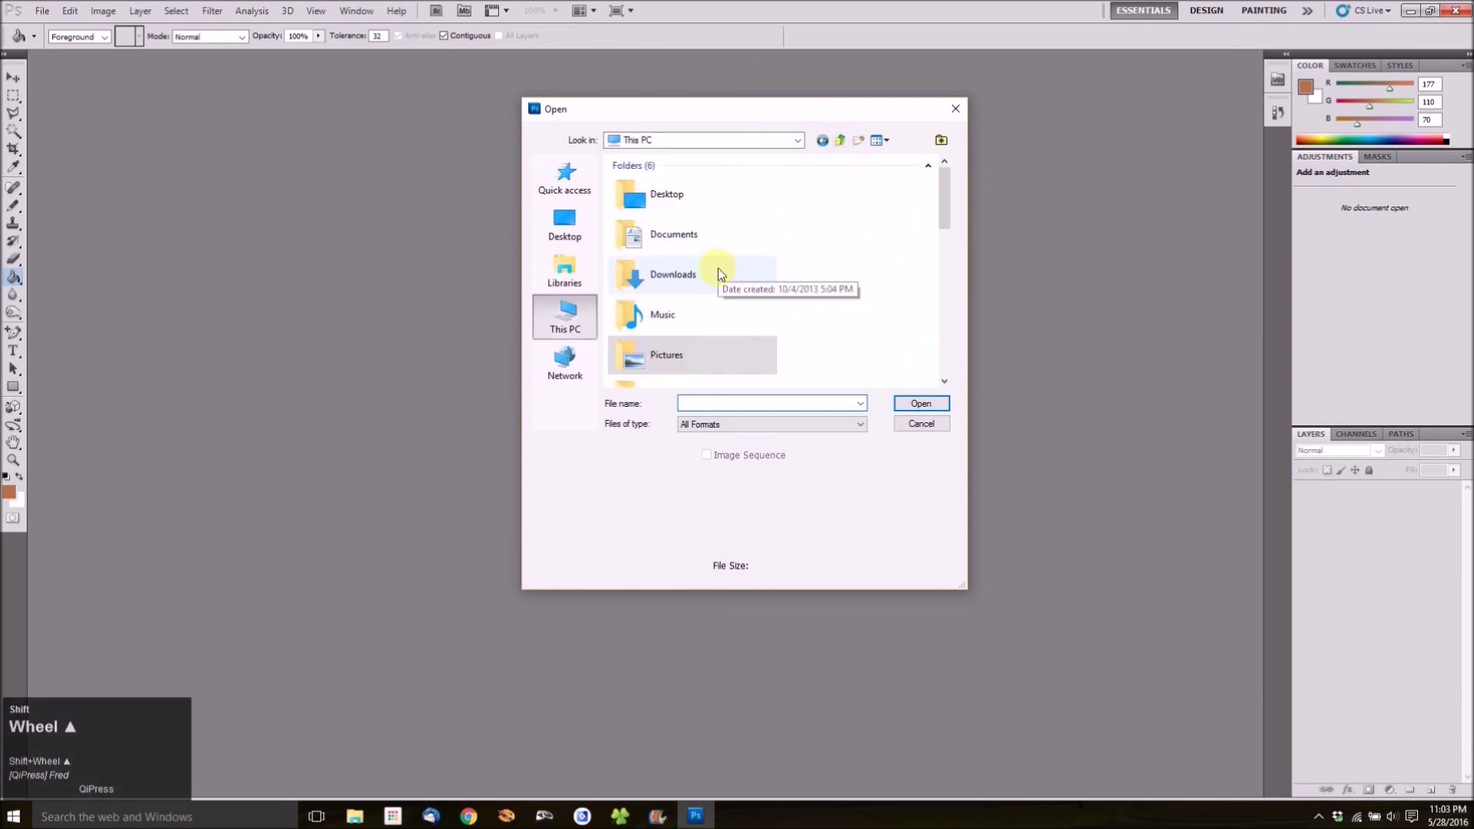
pyautogui.keyDown('shift'); pyautogui.doubleClick(684, 272); pyautogui.keyUp('shift')
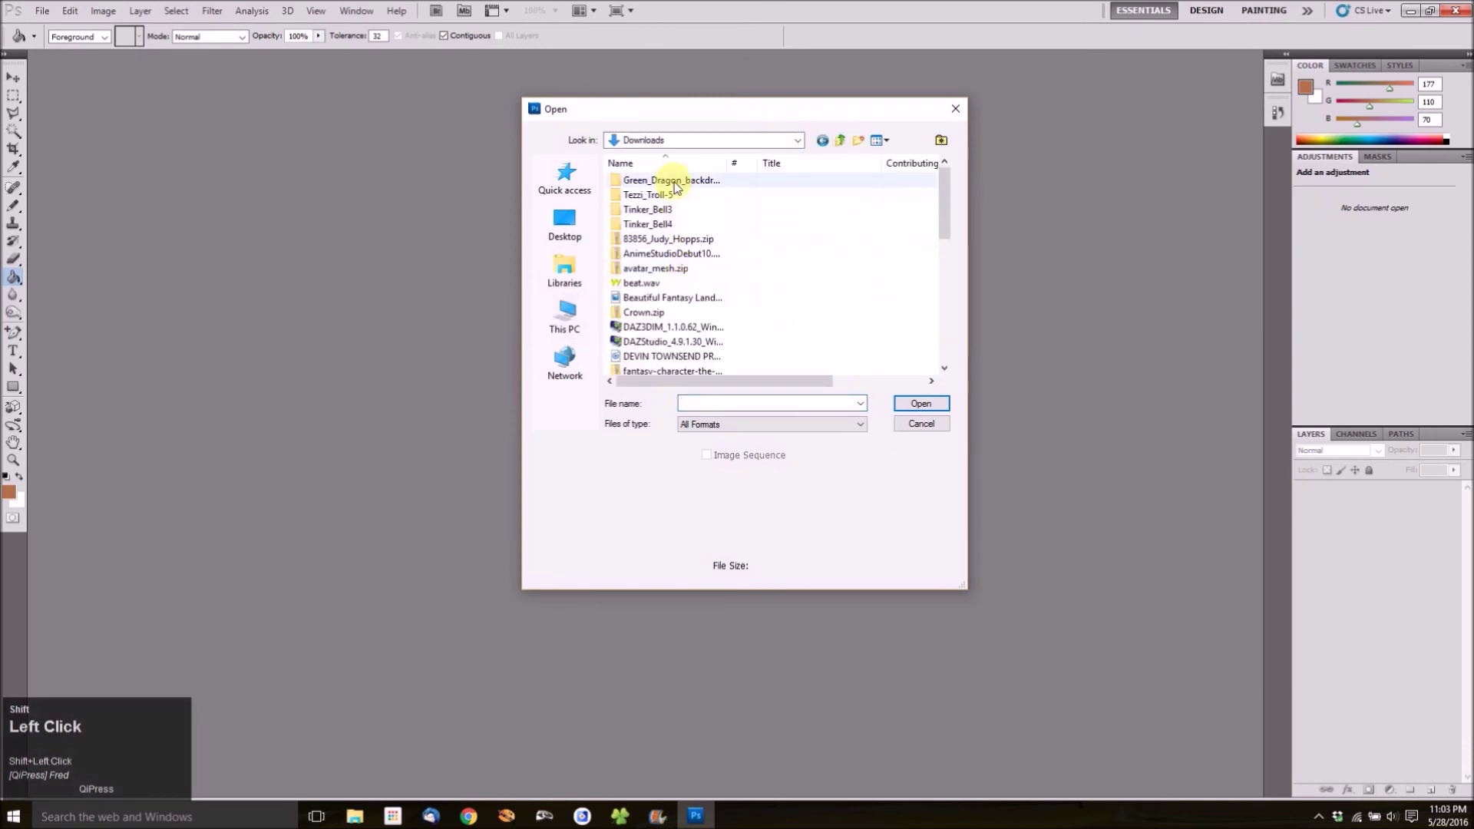
pyautogui.keyDown('shift'); pyautogui.doubleClick(674, 182); pyautogui.keyUp('shift')
# Open 0001.png as an image sequence with a frame rate of 24 fps.
pyautogui.keyDown('shift'); pyautogui.click(648, 201); pyautogui.keyUp('shift')
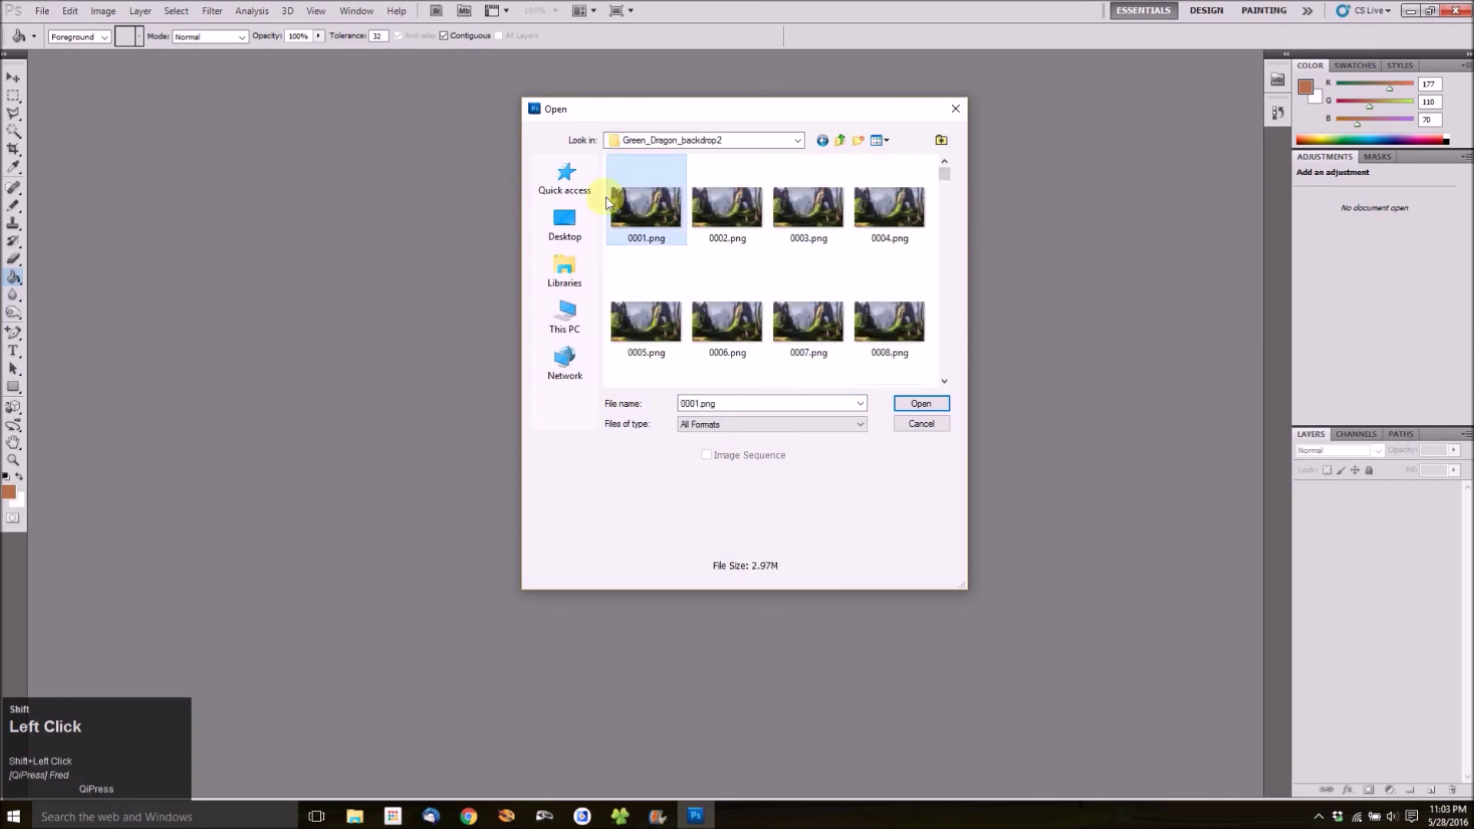
pyautogui.keyDown('shift'); pyautogui.click(707, 455); pyautogui.keyUp('shift')
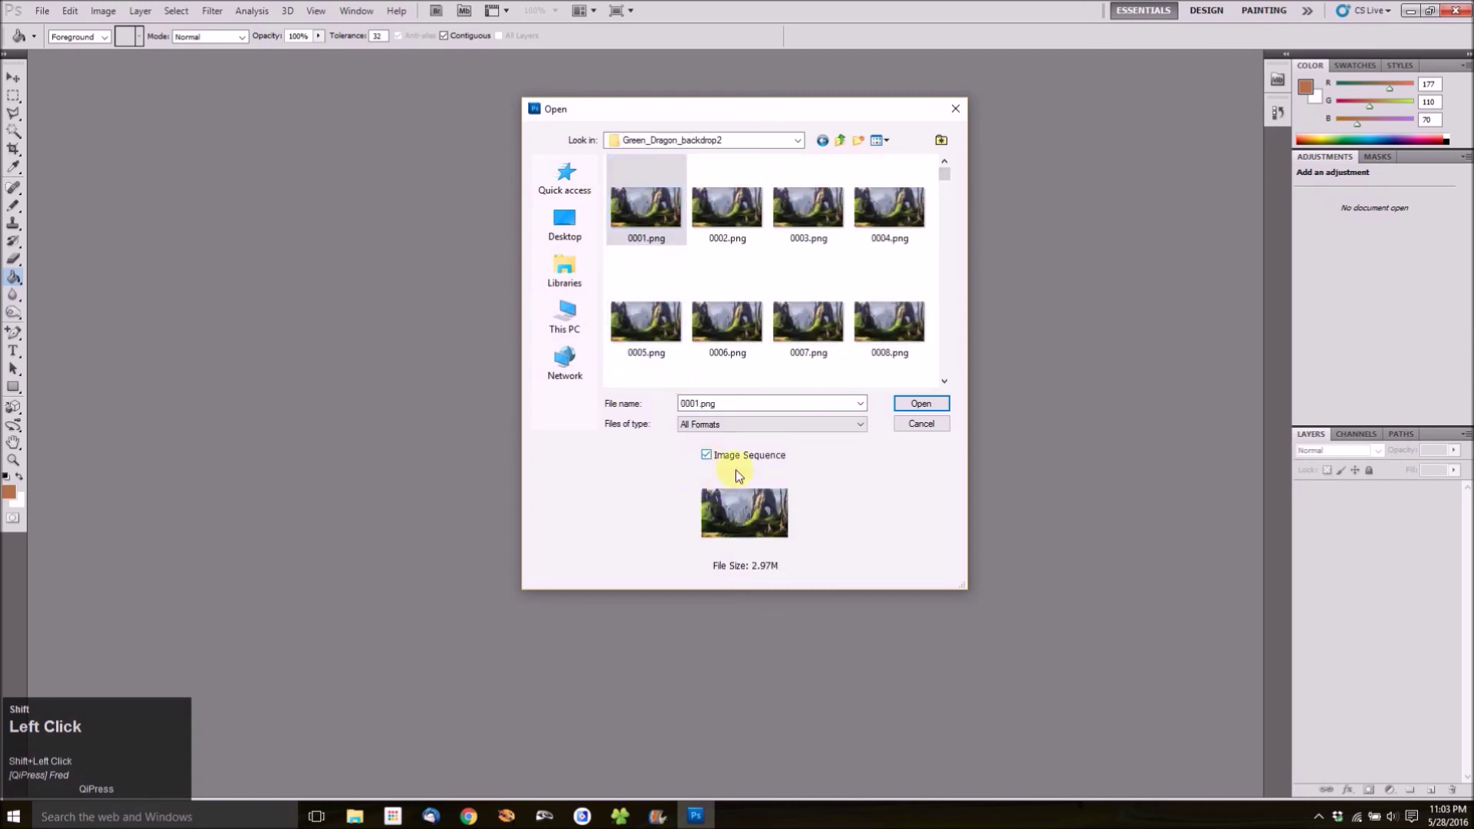
pyautogui.keyDown('shift'); pyautogui.click(920, 404); pyautogui.keyUp('shift')
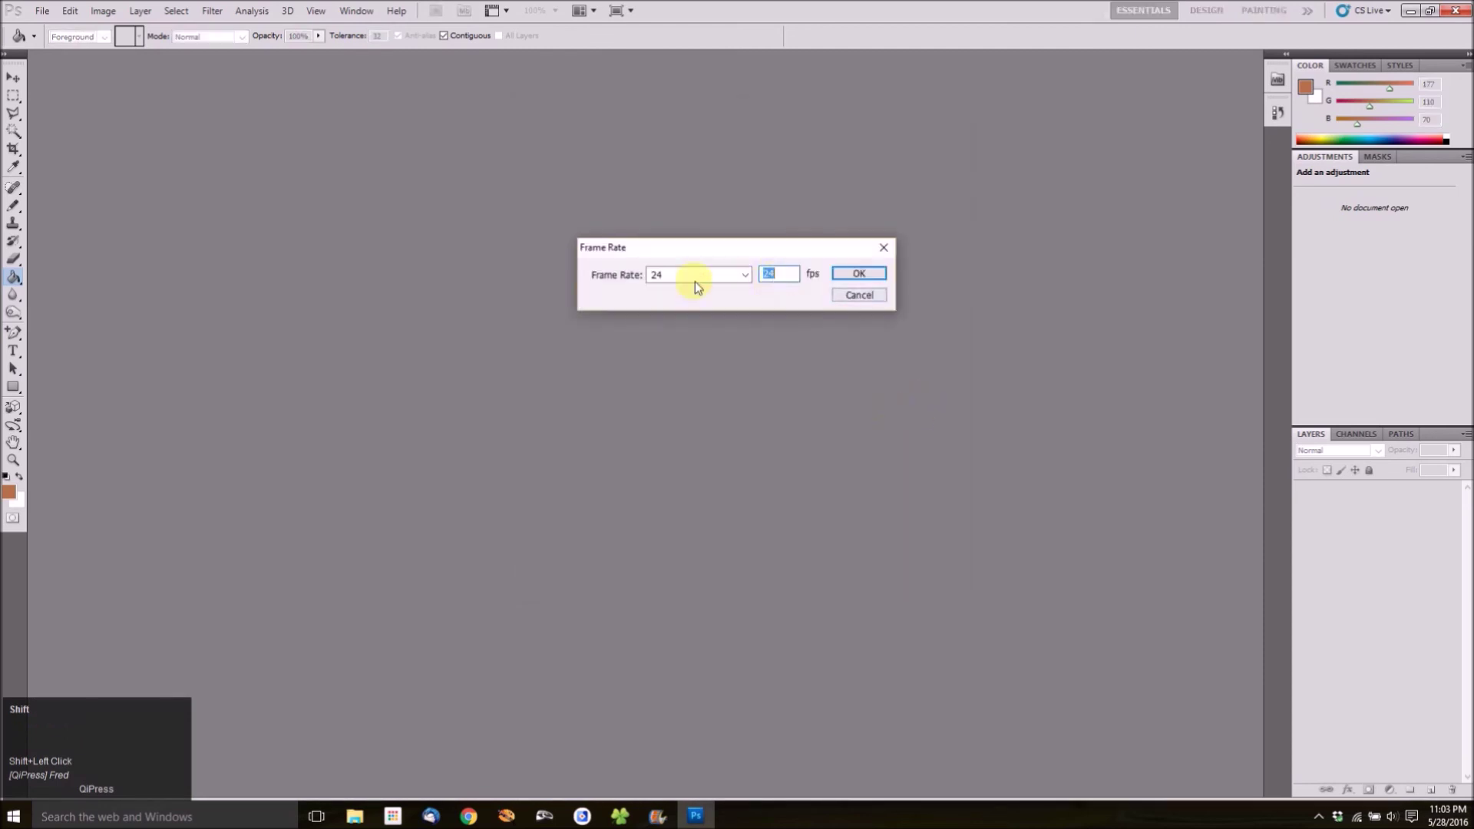
pyautogui.keyDown('shift'); pyautogui.click(845, 277); pyautogui.keyUp('shift')
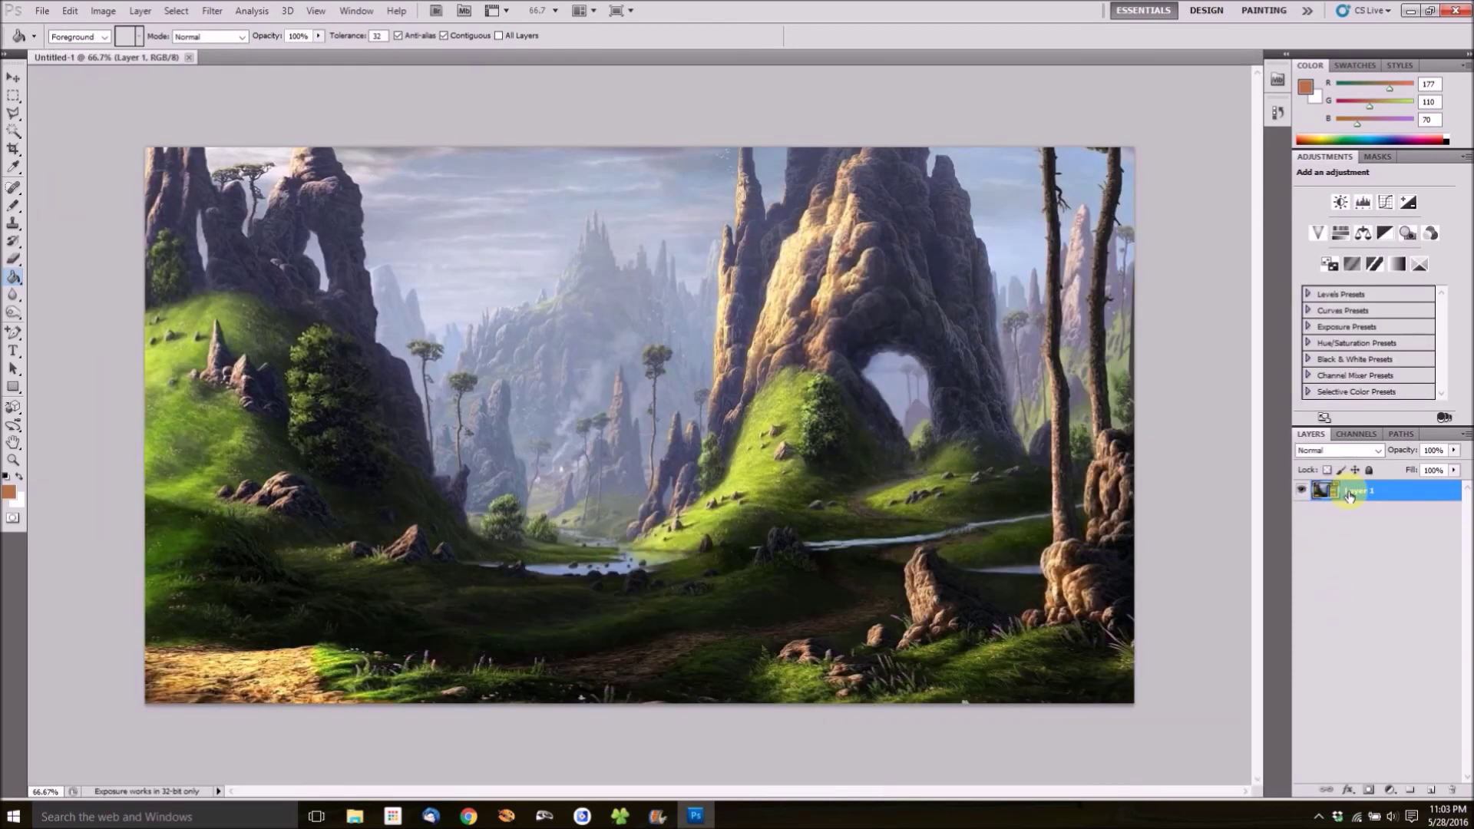
# Start a Render Video export of the sequence and name the output Green Dragon Flight.
pyautogui.click(48, 10)
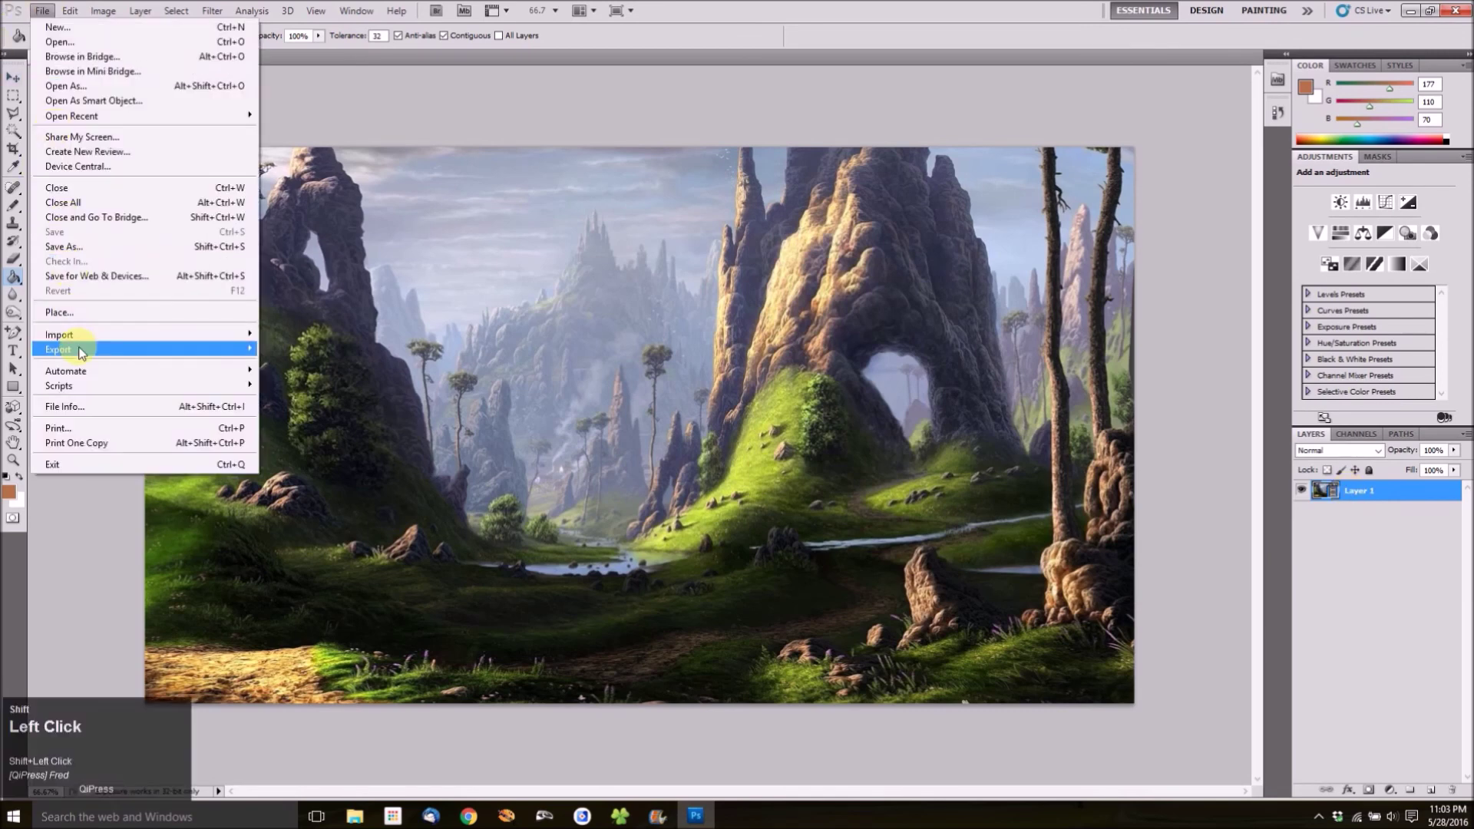
pyautogui.moveTo(81, 352)
pyautogui.click(309, 384)
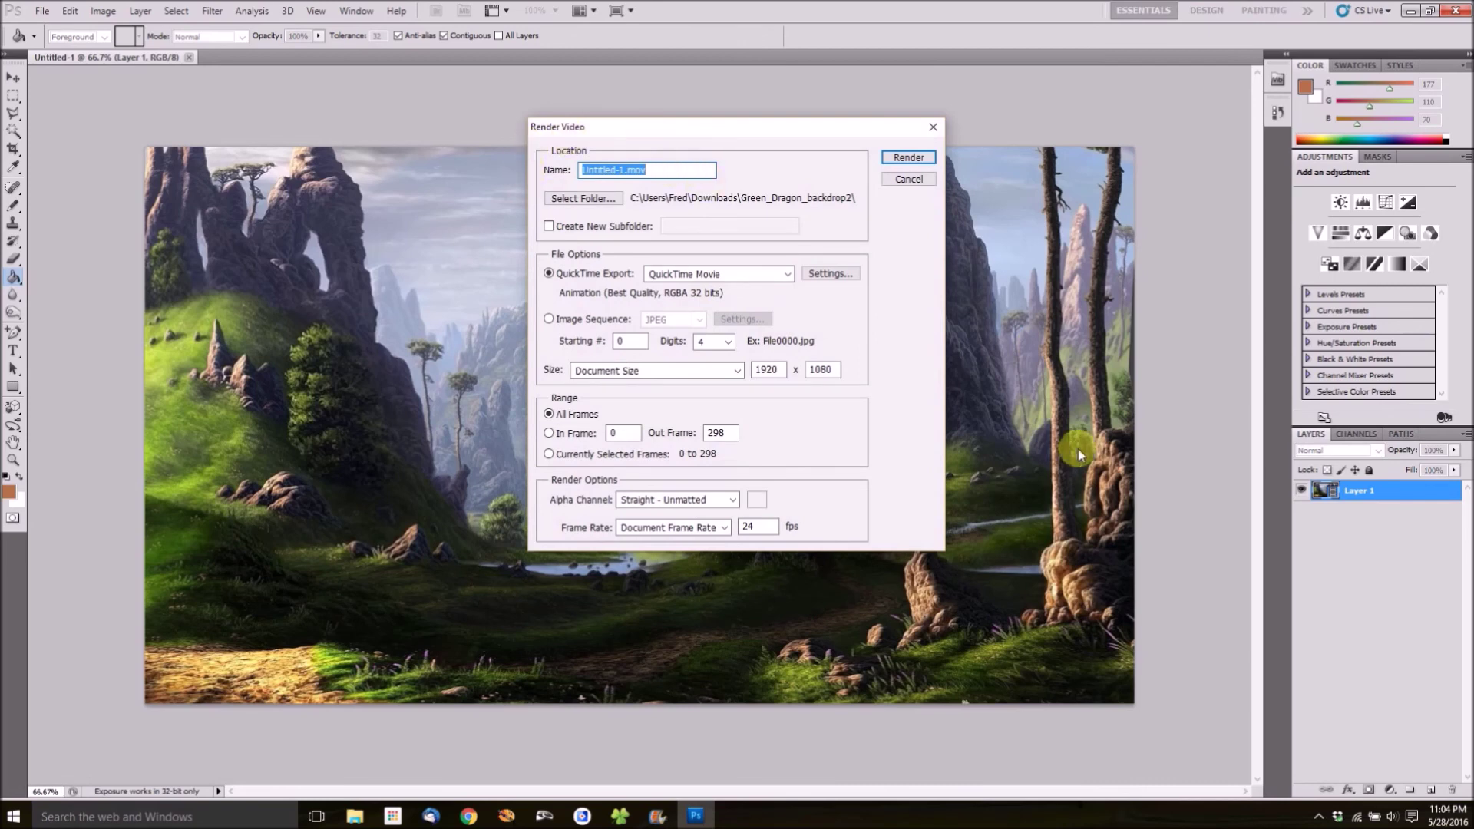
pyautogui.write('G')
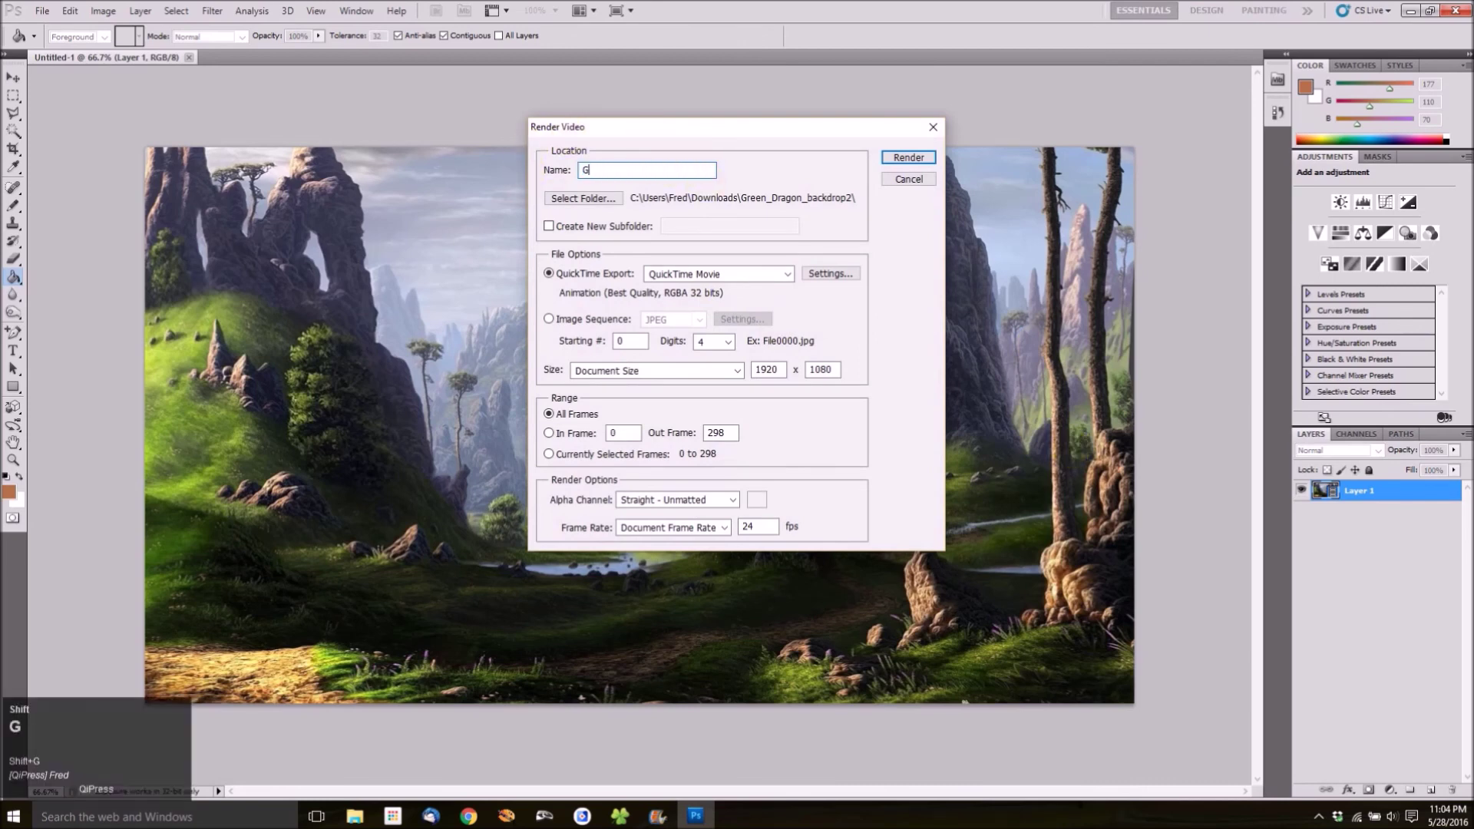
pyautogui.write('reen Dragon Flight')
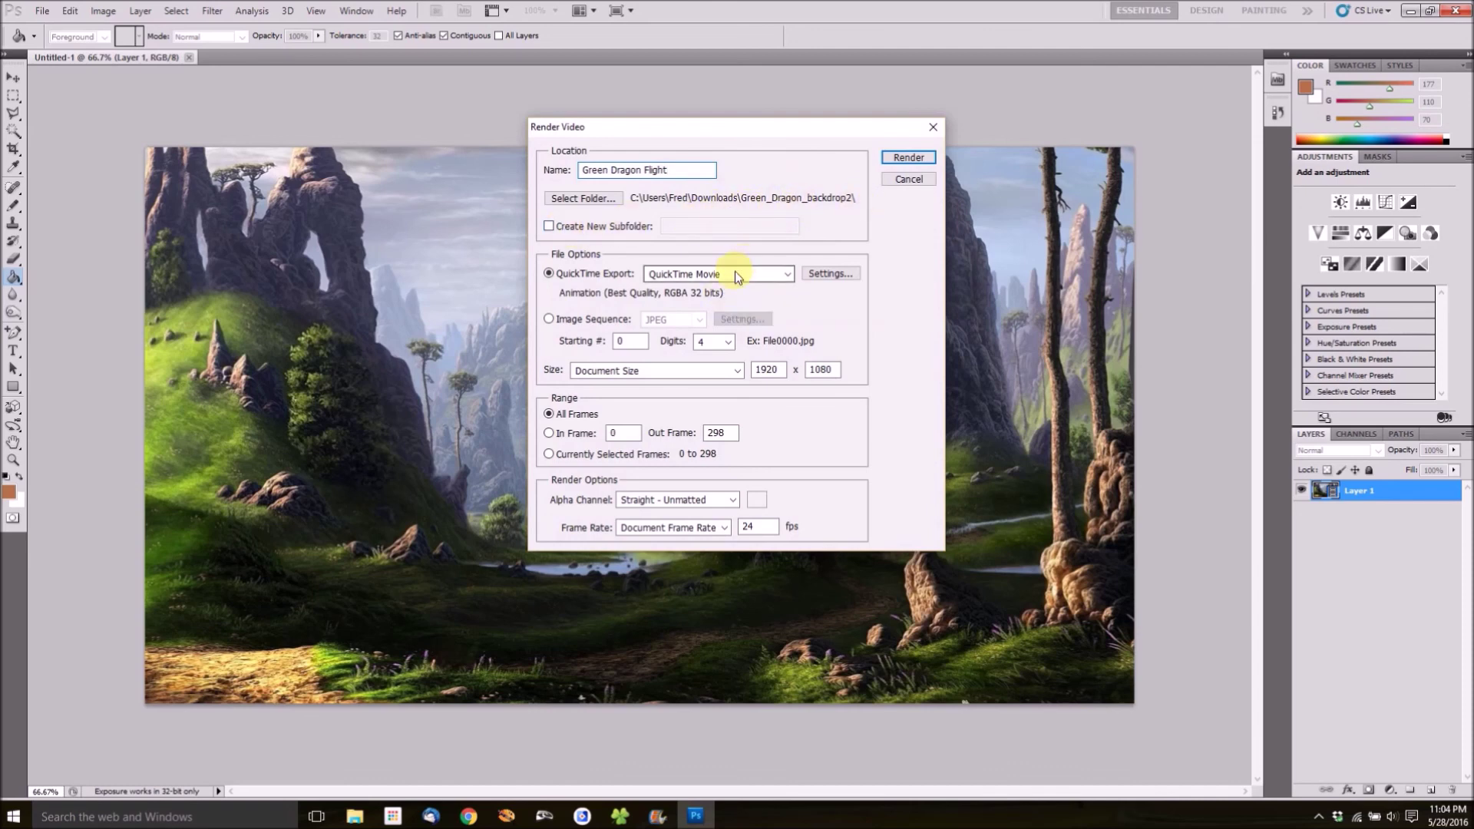
# Set the QuickTime export format to MPEG-4 and render the video with all frames.
pyautogui.click(787, 275)
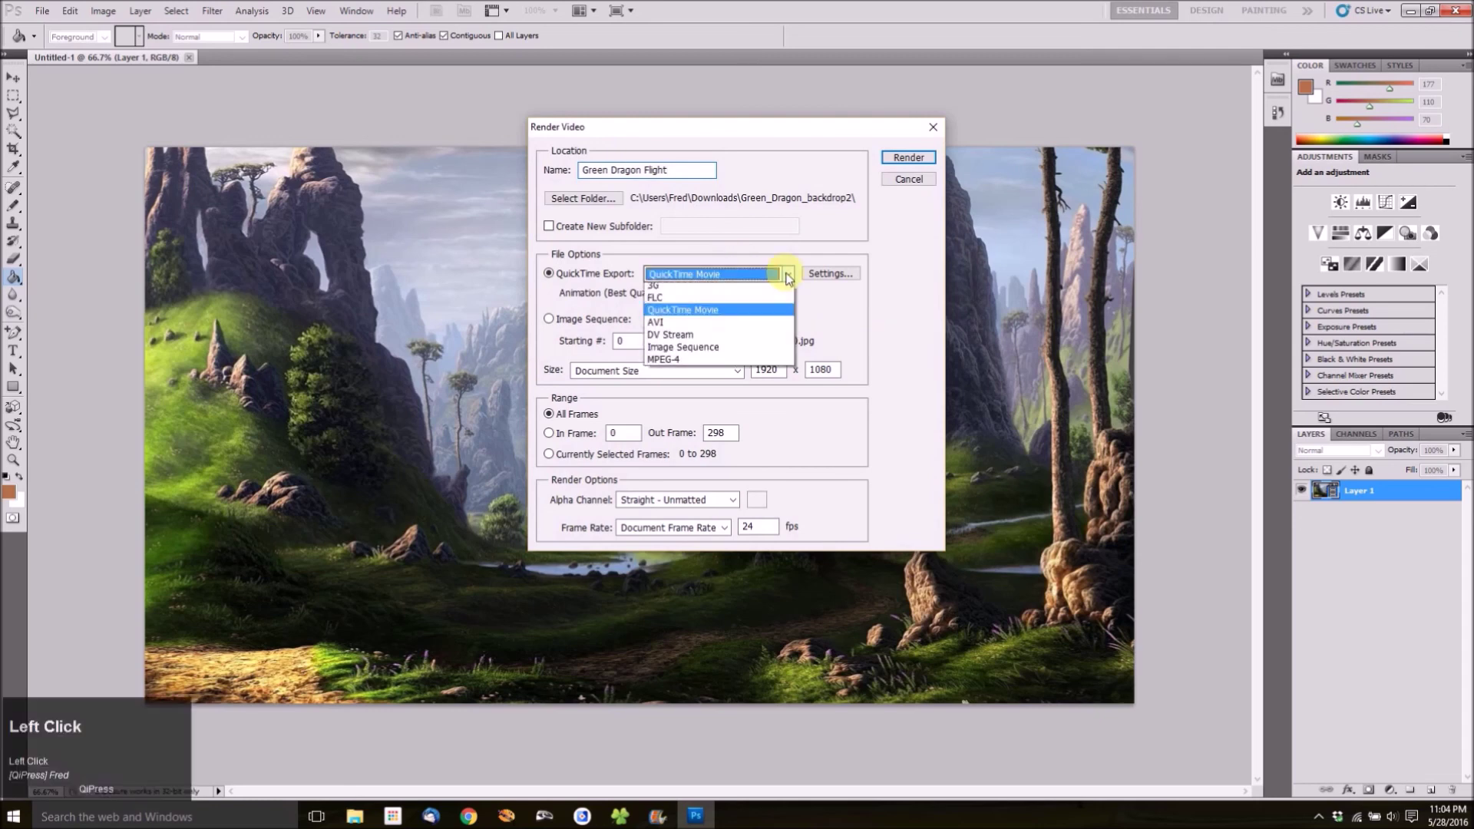
pyautogui.click(679, 364)
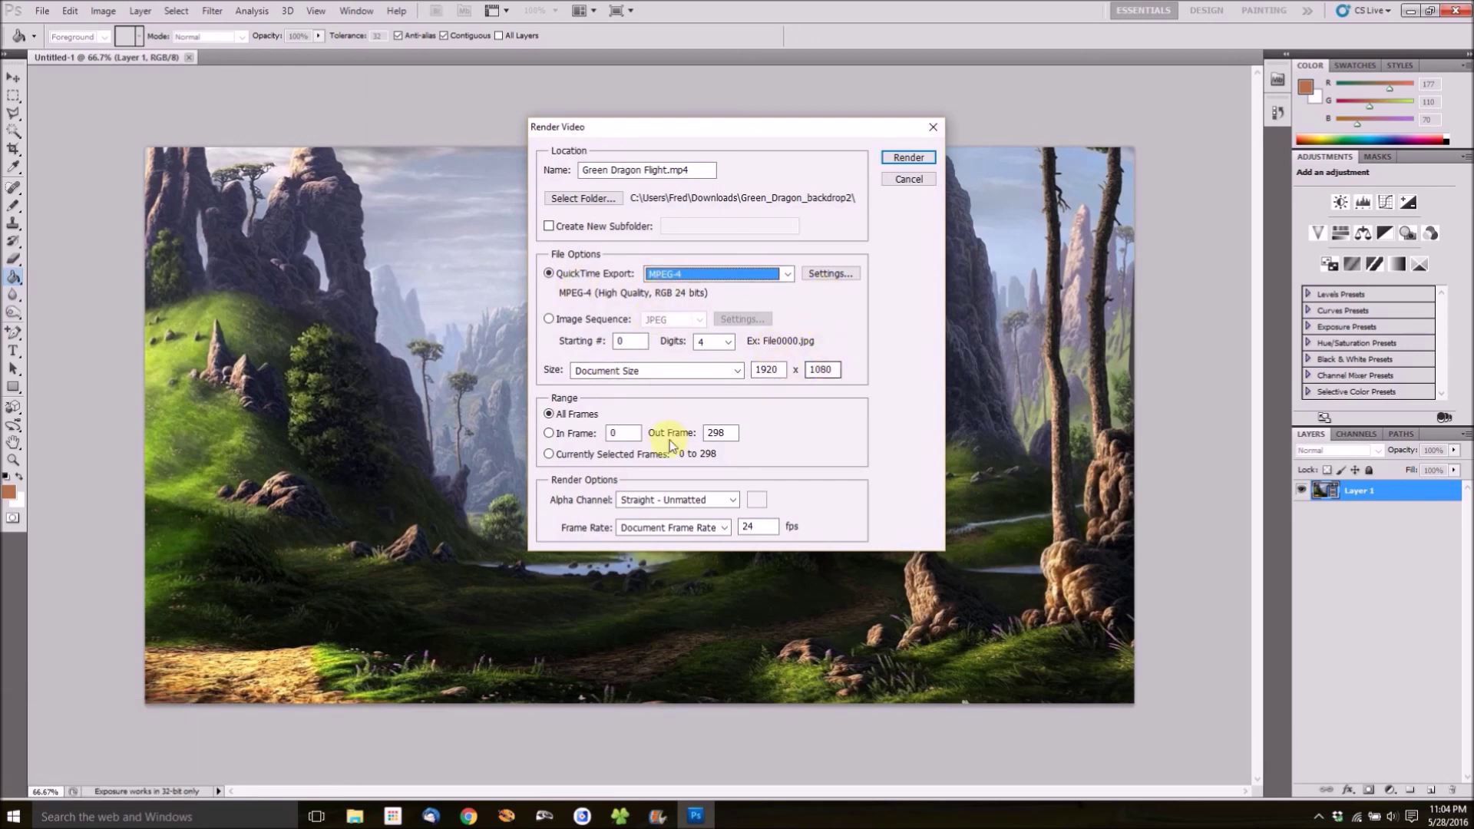
pyautogui.click(905, 158)
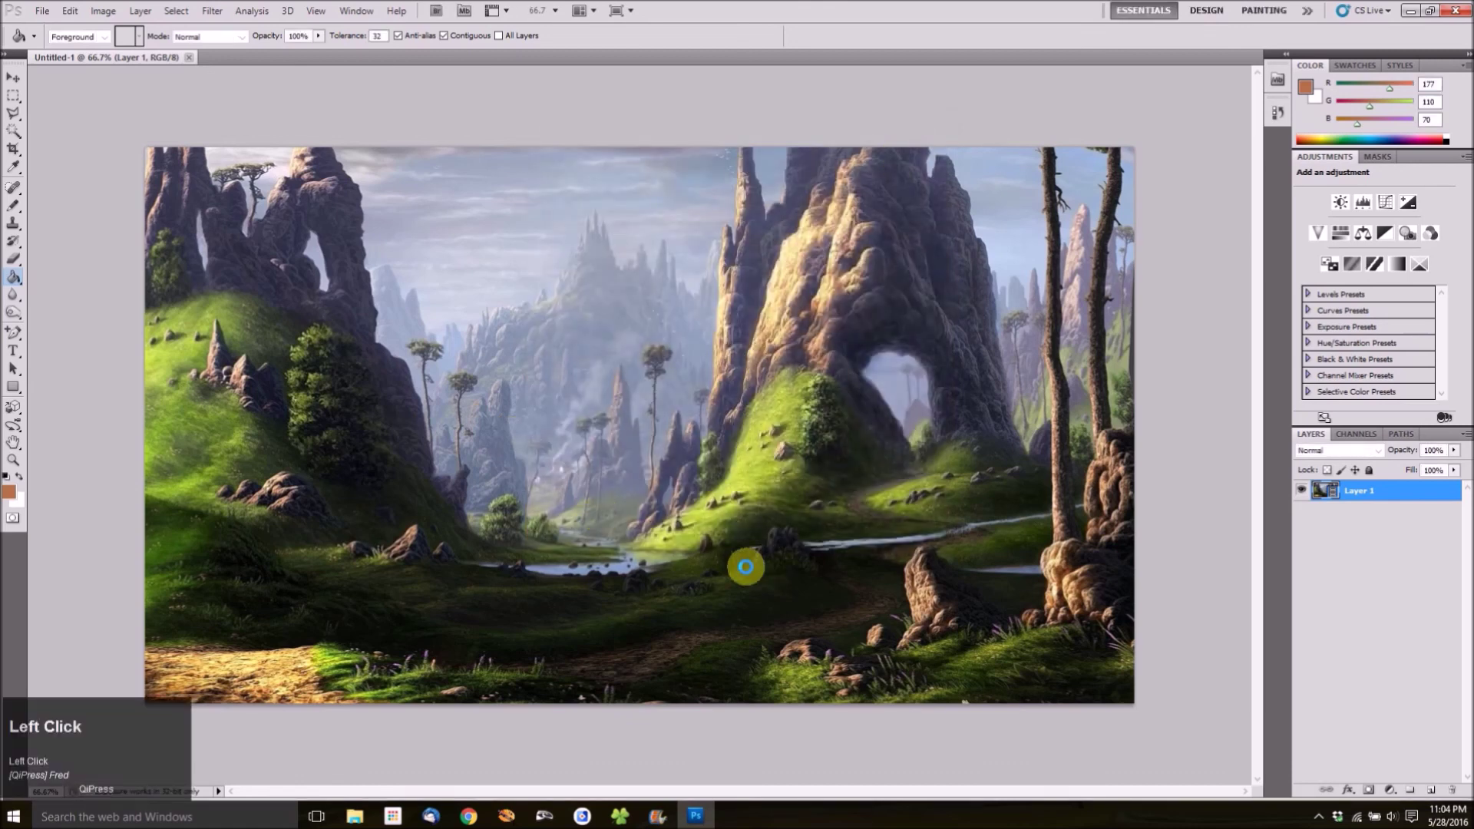